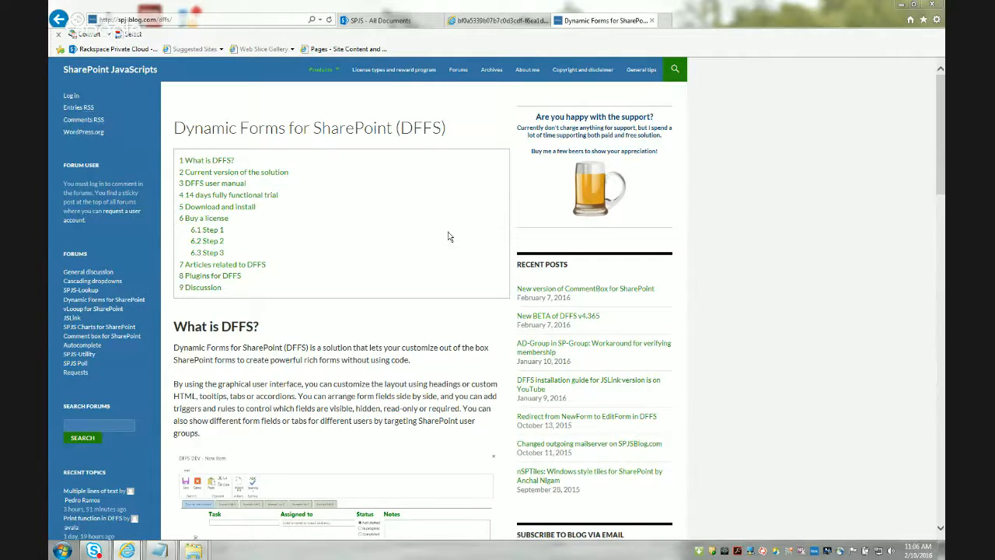
Step: Set the zoom of the Dynamic Forms for SharePoint page to 150%
click(937, 20)
mouse_move(867, 58)
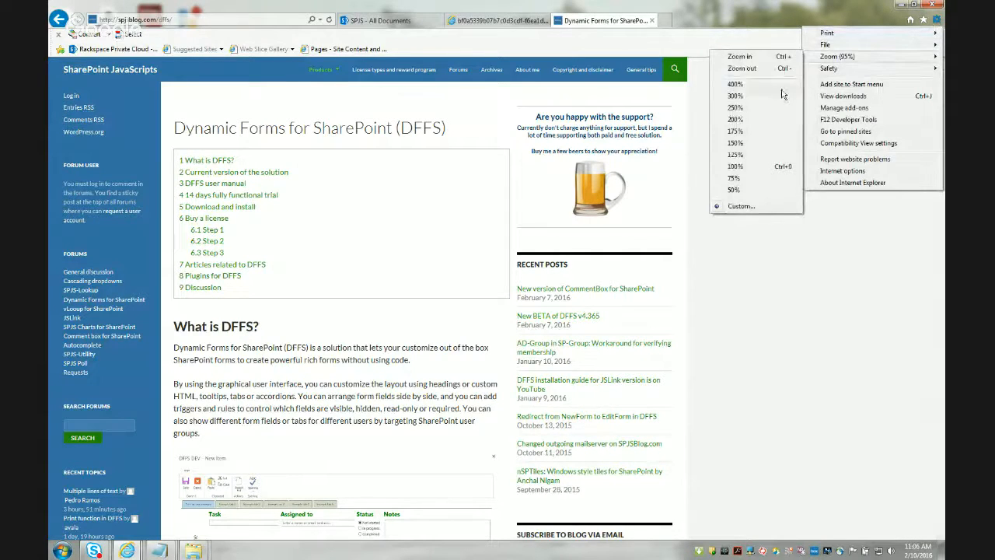
click(741, 143)
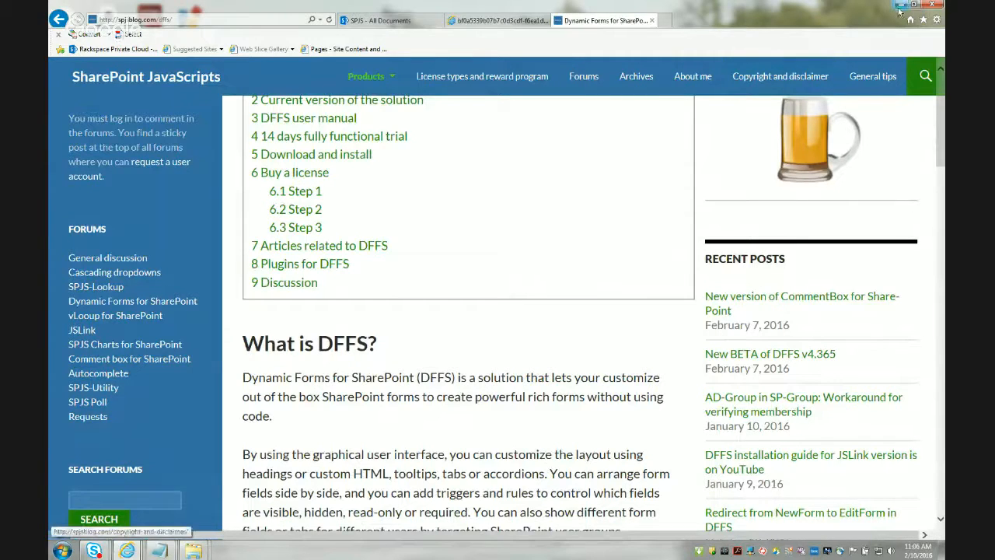
Step: Set the zoom of the Dynamic Forms for SharePoint page to 125%
click(937, 19)
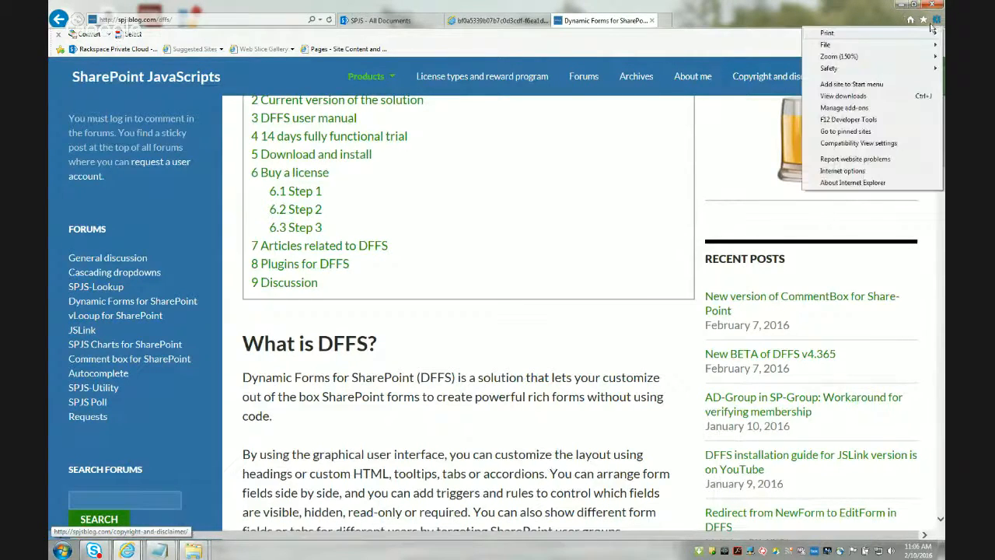
mouse_move(853, 59)
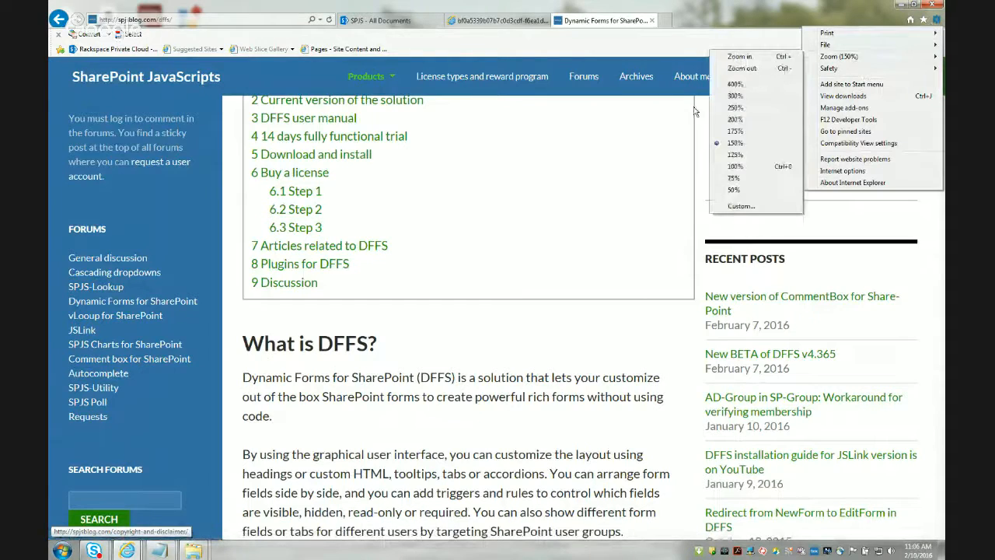
click(731, 154)
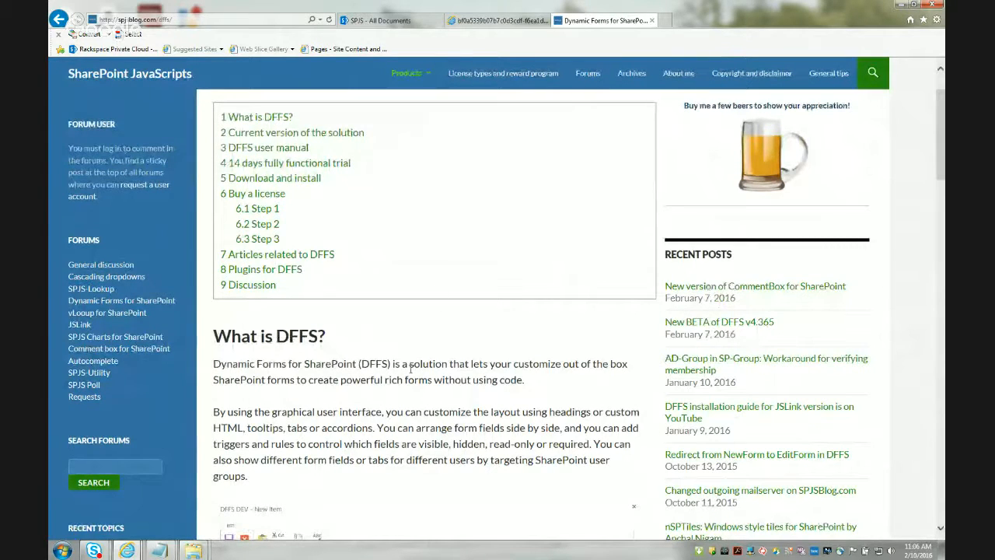
Step: Look through the DFFS page's form example, current version, user manual and 14-day trial sections
scroll(416, 349, down, 6)
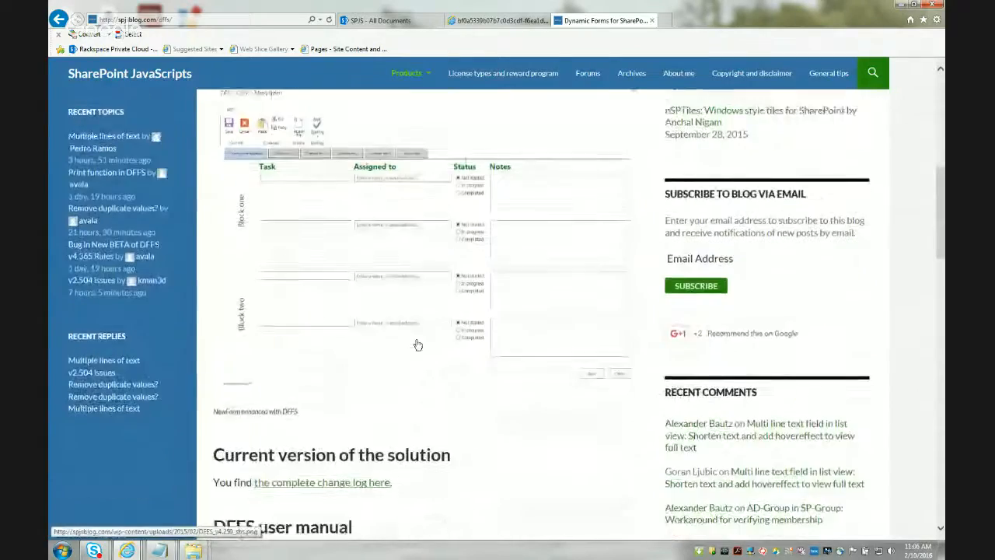
scroll(415, 344, down, 5)
scroll(411, 241, up, 2)
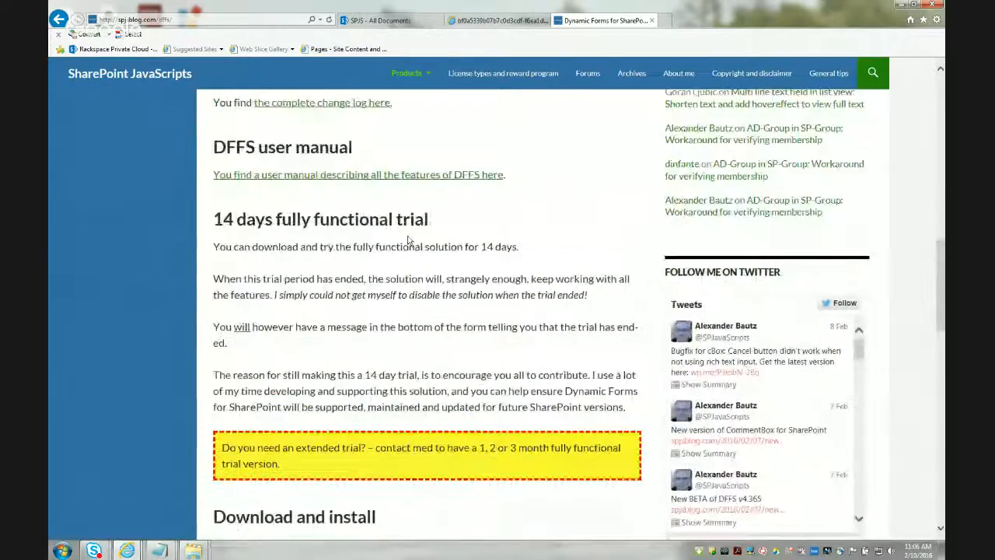
scroll(405, 237, up, 2)
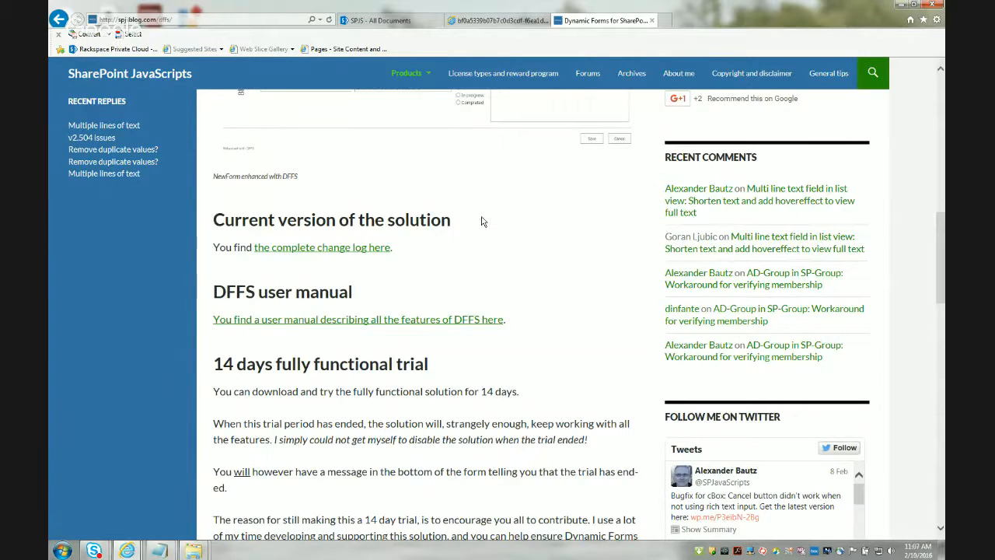
scroll(482, 221, up, 4)
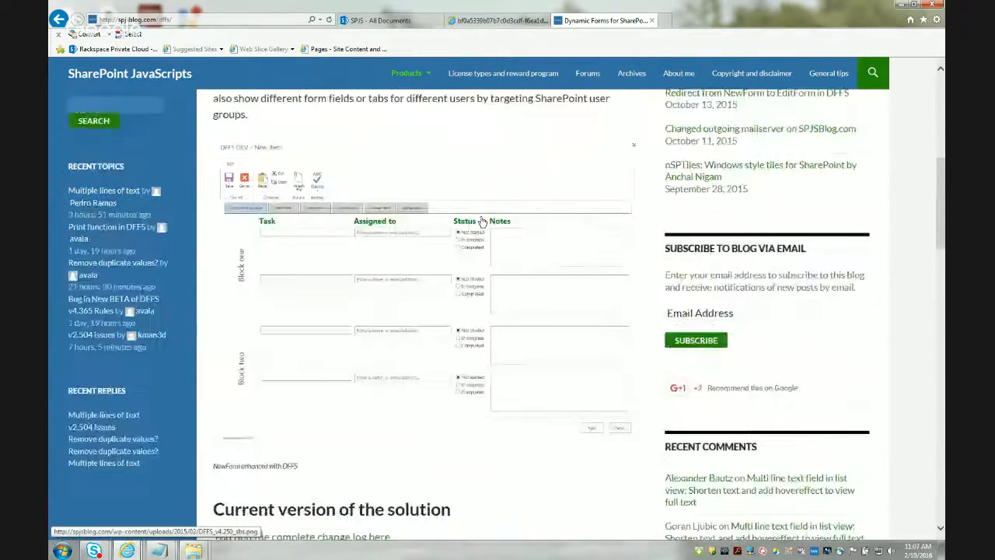
Step: Switch to the SPJS document library, bring up the downloaded DFFS_December 14, 2015 folder and inspect its DFFS folder's contents
click(400, 24)
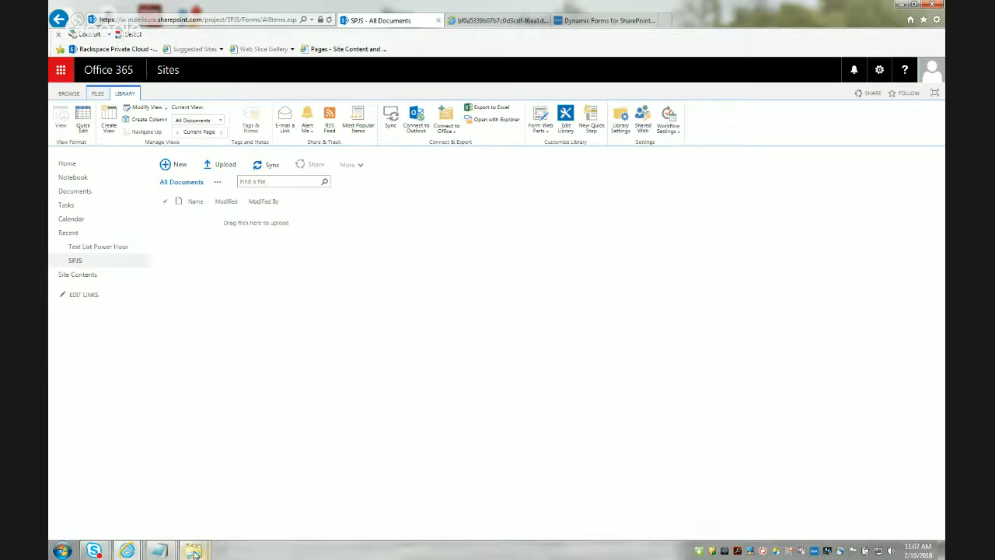
mouse_move(195, 552)
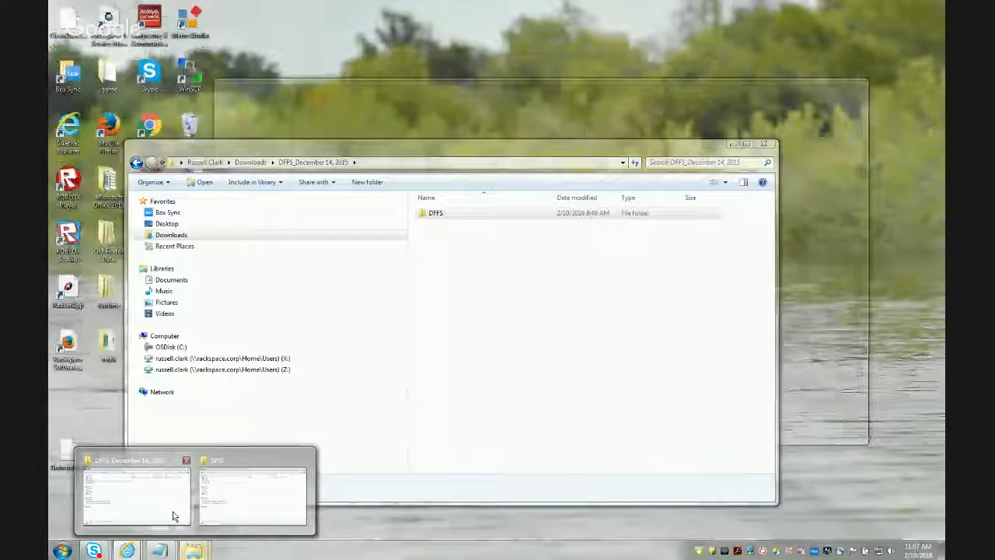
click(173, 517)
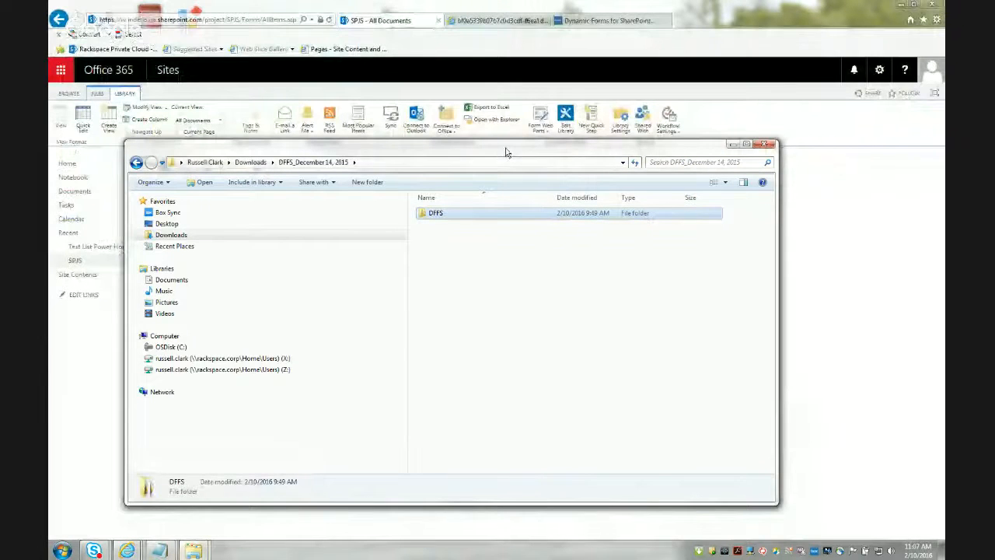
double_click(437, 214)
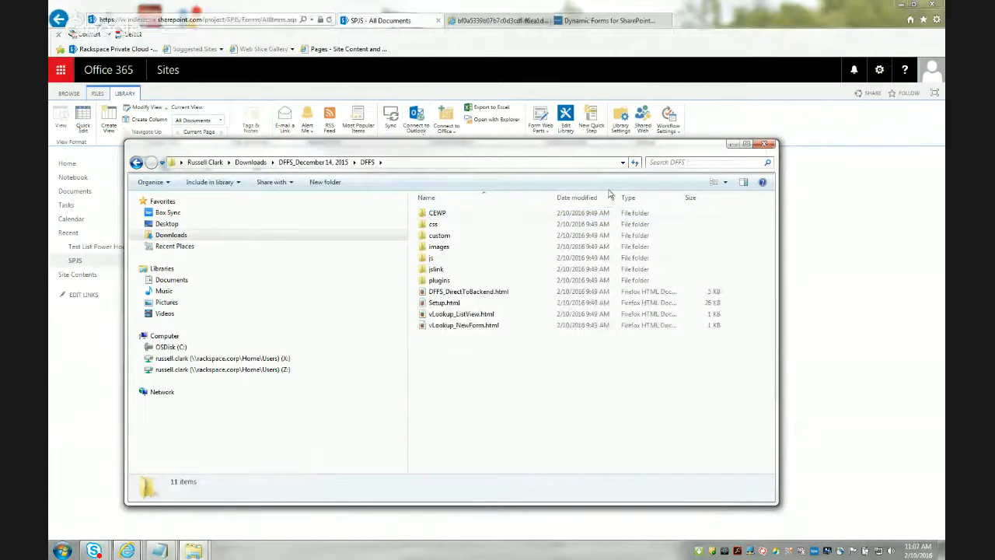
click(287, 163)
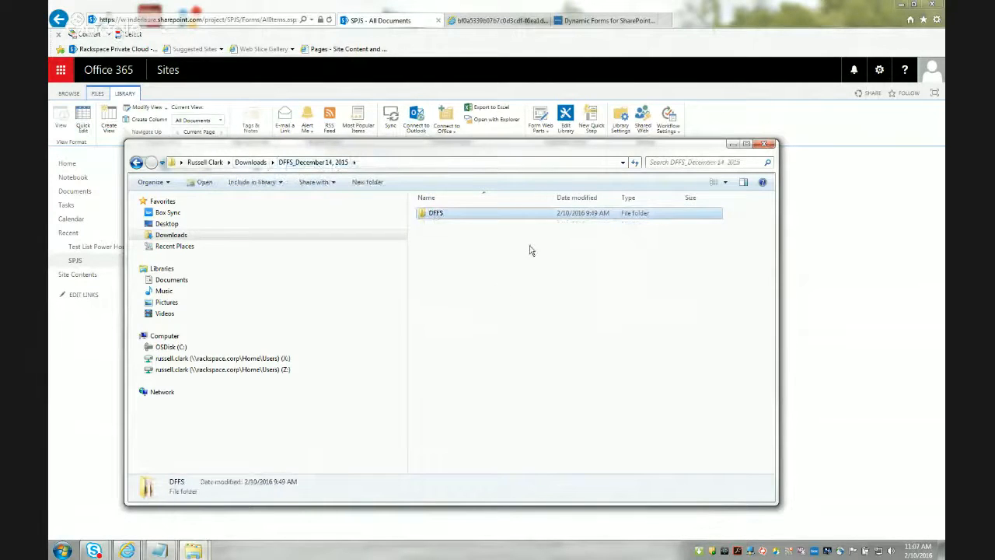
Step: Shift the downloaded folder's window slightly lower and bring up the SPJS library's File Explorer window
drag(495, 150, 485, 171)
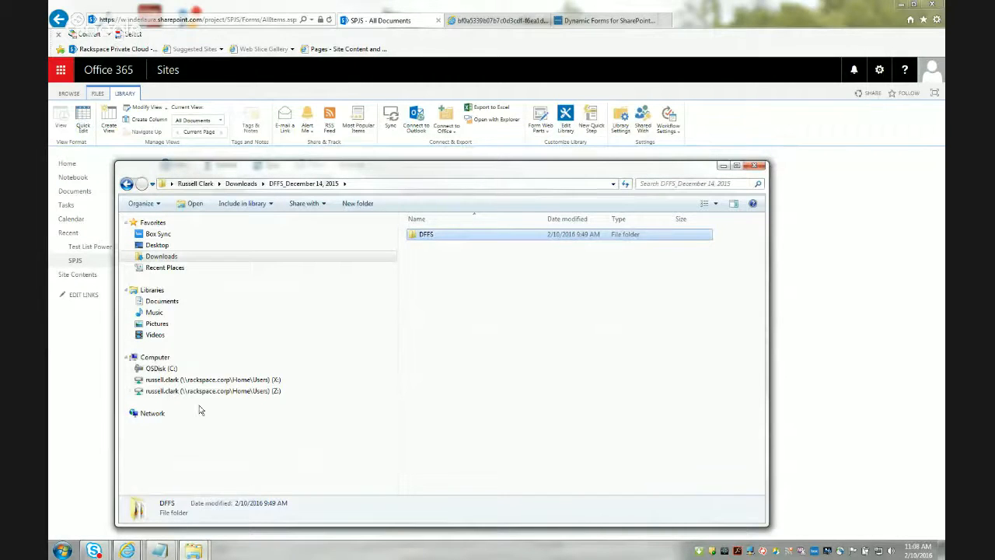
mouse_move(199, 551)
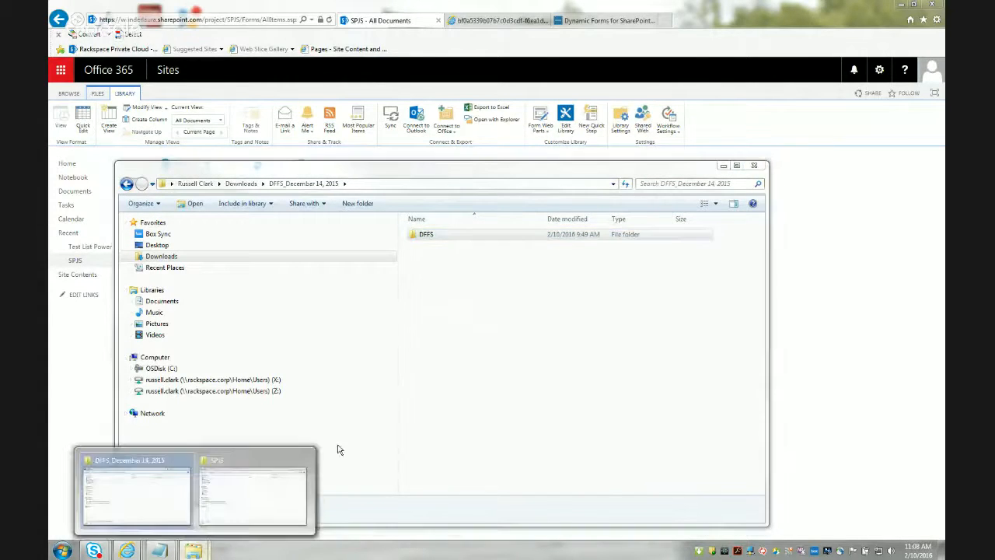
click(244, 502)
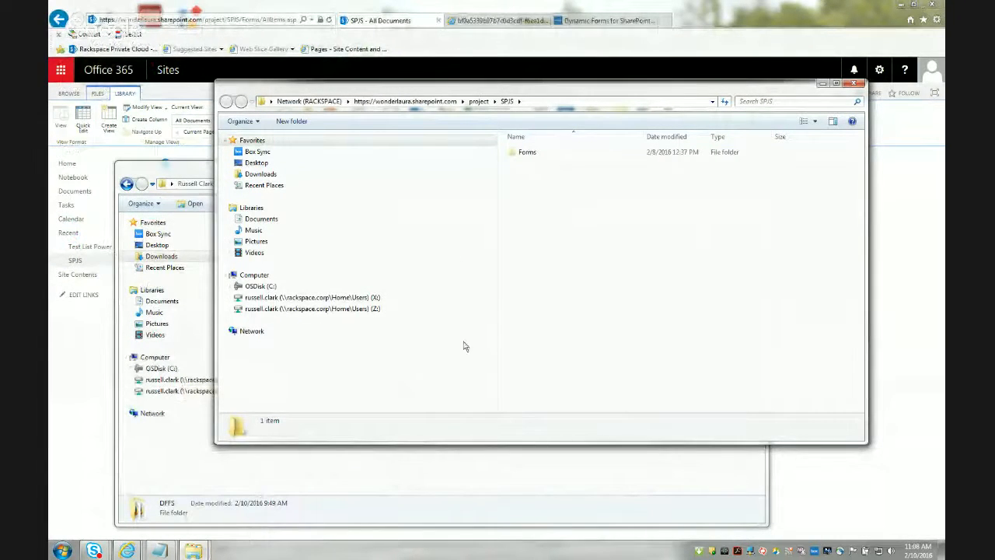
Step: Try to copy the DFFS folder from the downloads into the SPJS library folder, retry once and cancel
click(447, 472)
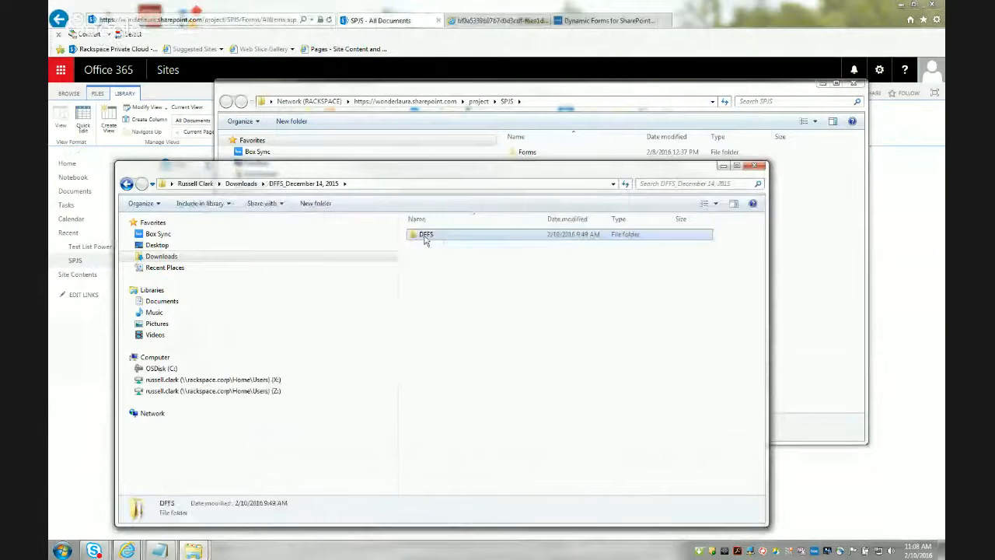
right_click(424, 236)
click(470, 380)
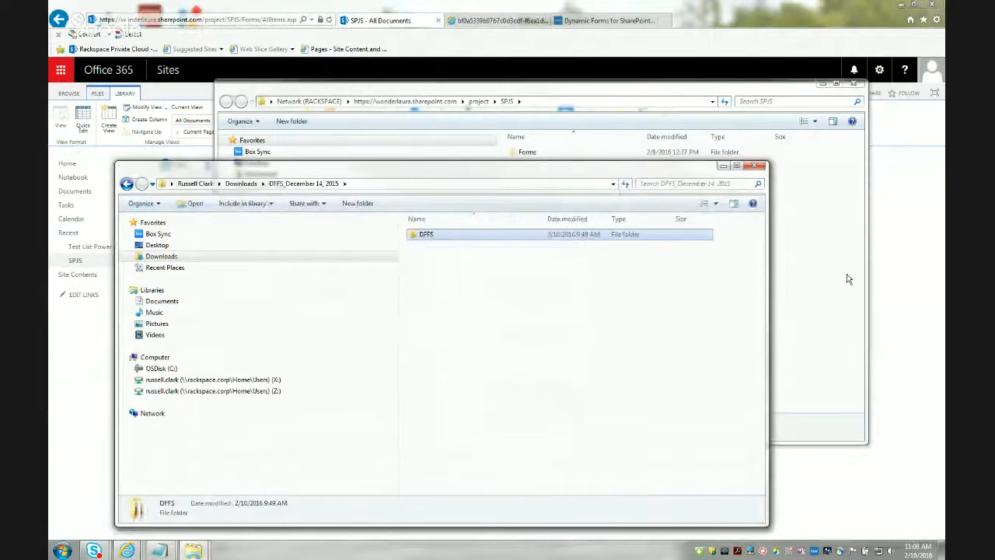
click(838, 261)
right_click(631, 261)
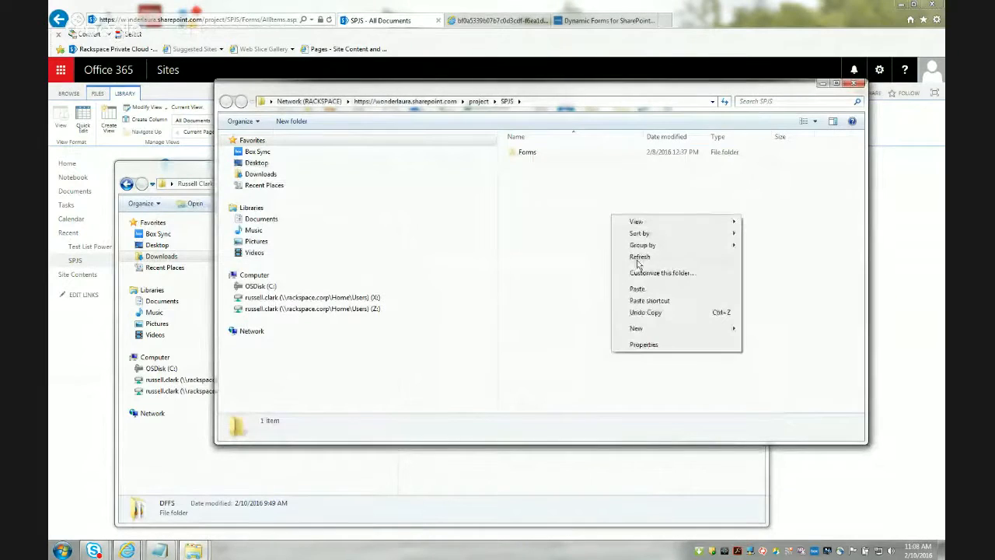
click(639, 287)
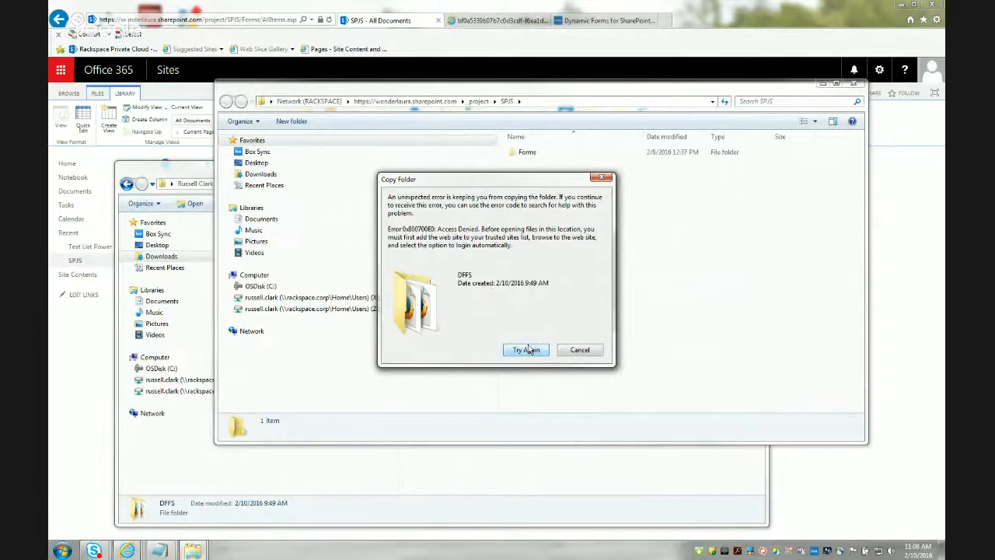
click(528, 350)
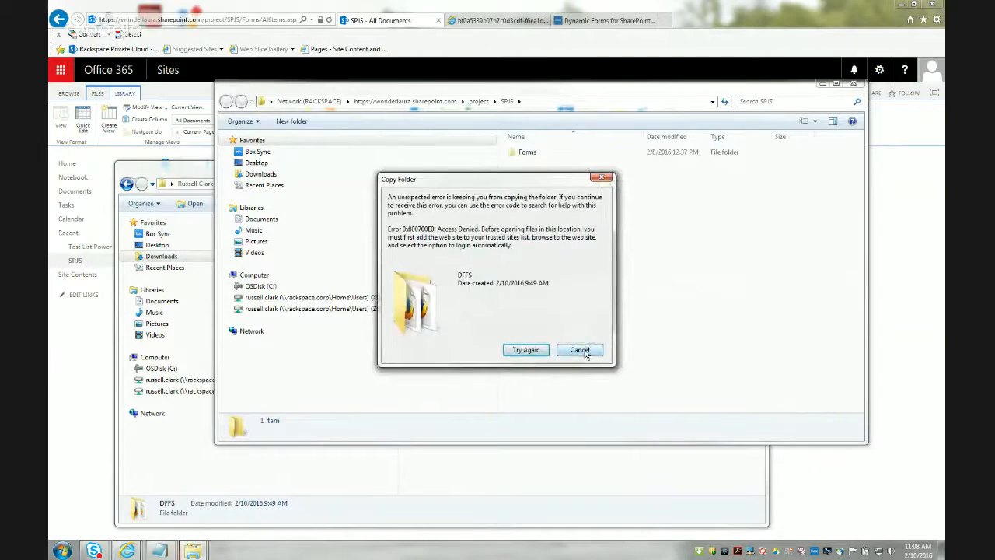
click(581, 350)
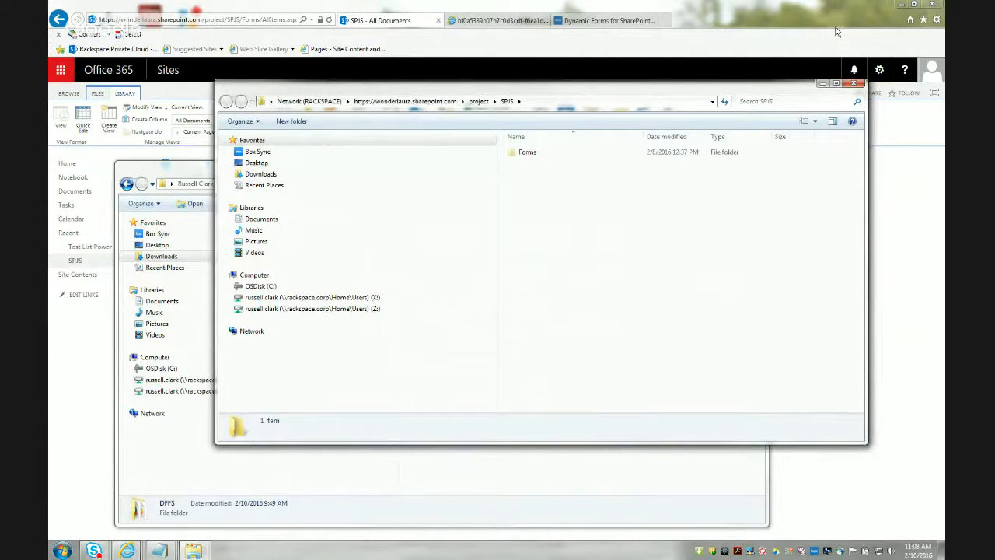
click(934, 21)
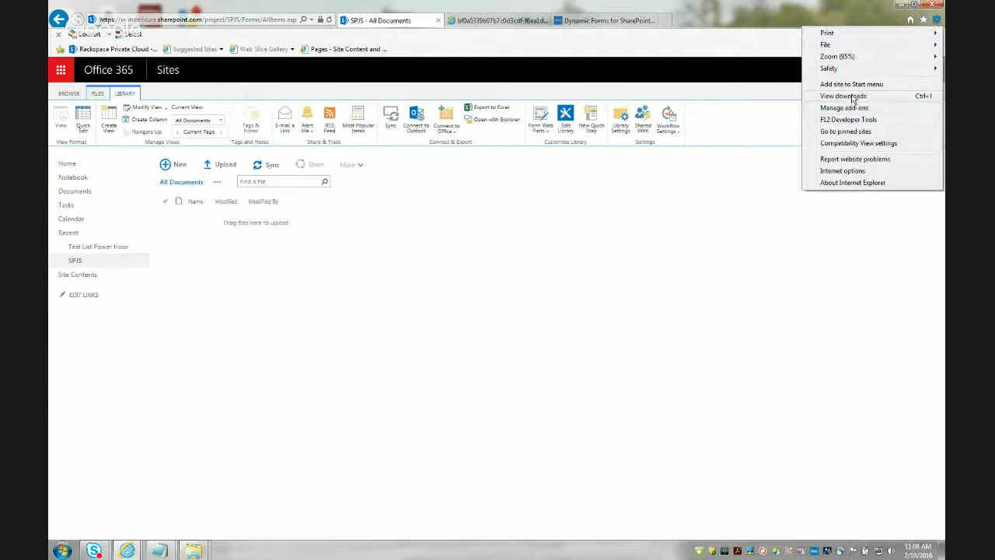
click(851, 171)
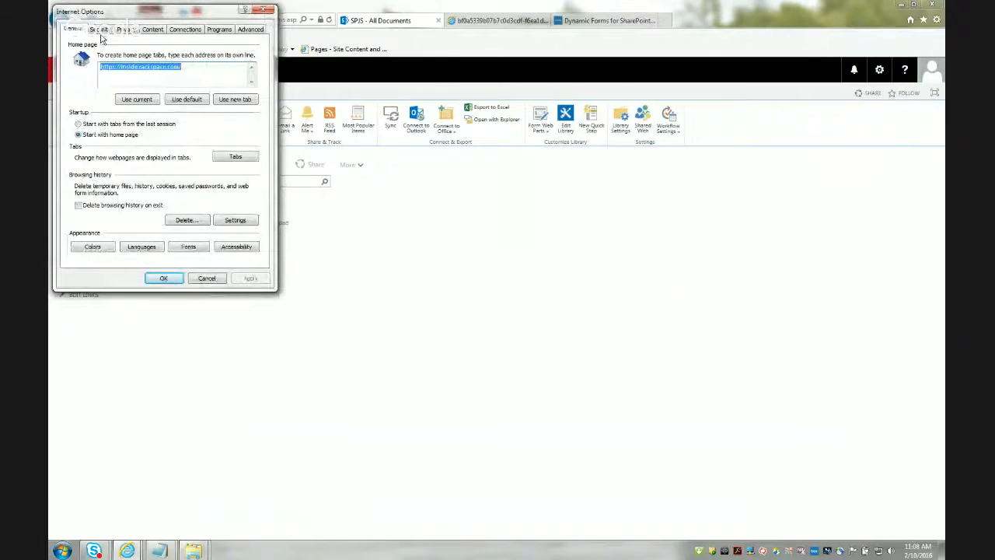
click(100, 30)
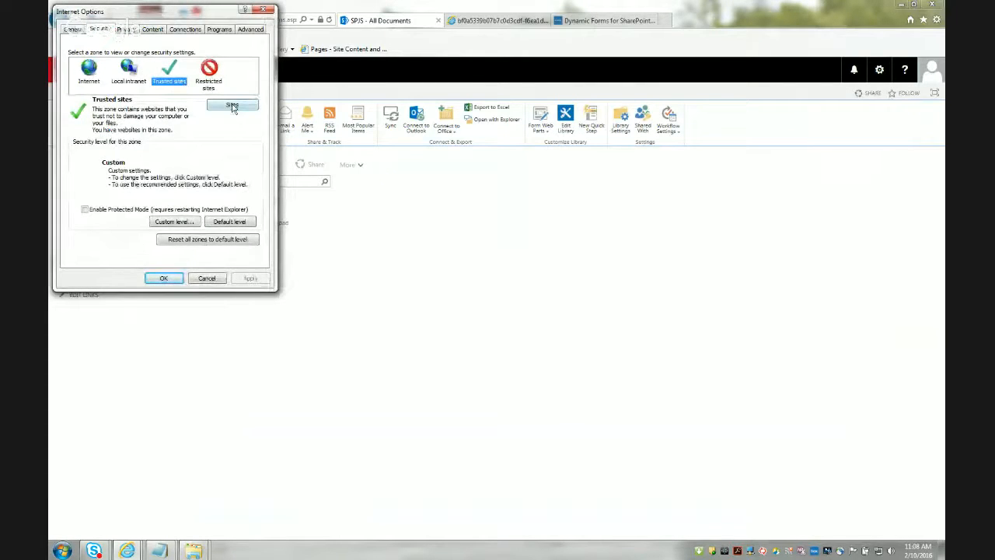
click(232, 106)
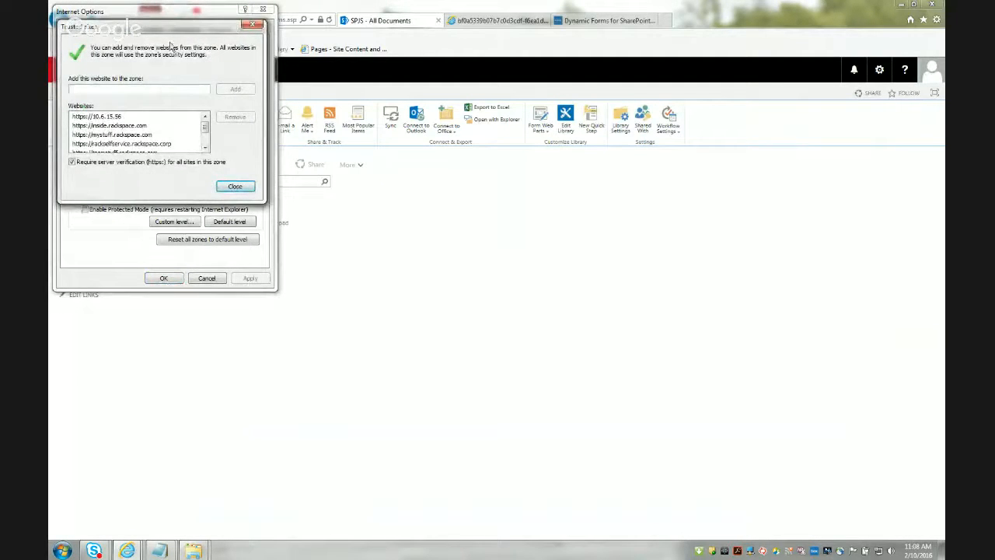
click(235, 187)
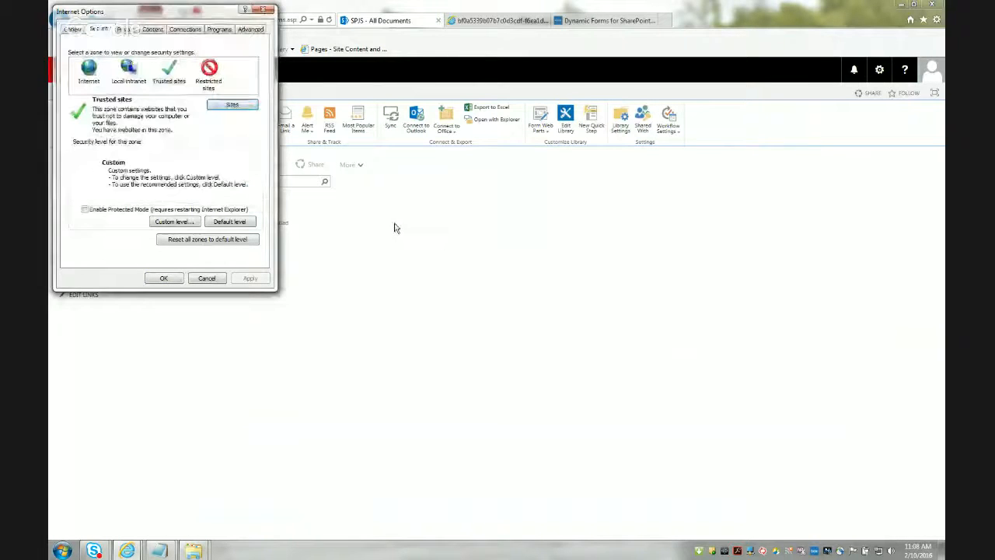
click(199, 279)
Step: Copy the SPJS library's web address in Internet Explorer and open the site list of the Trusted sites security zone
click(241, 21)
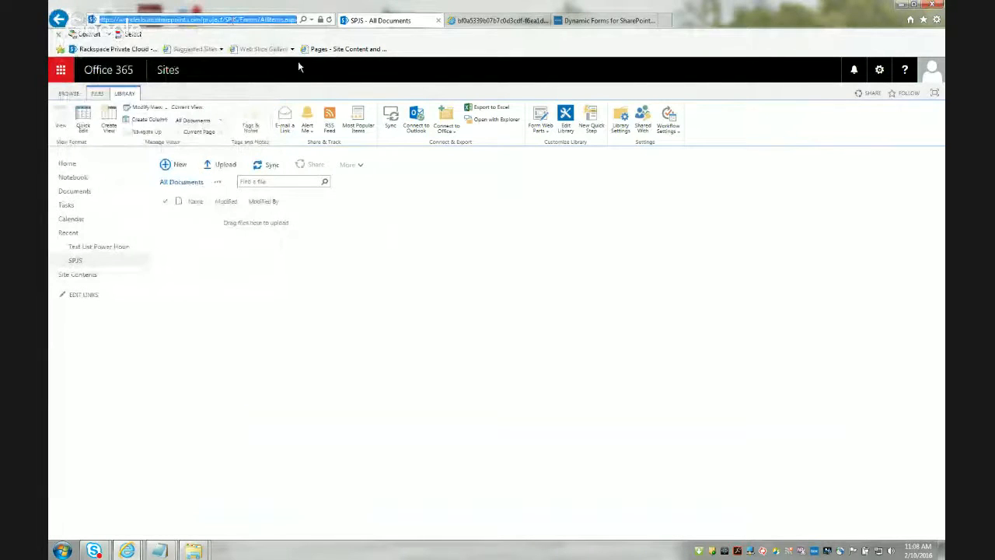
click(936, 19)
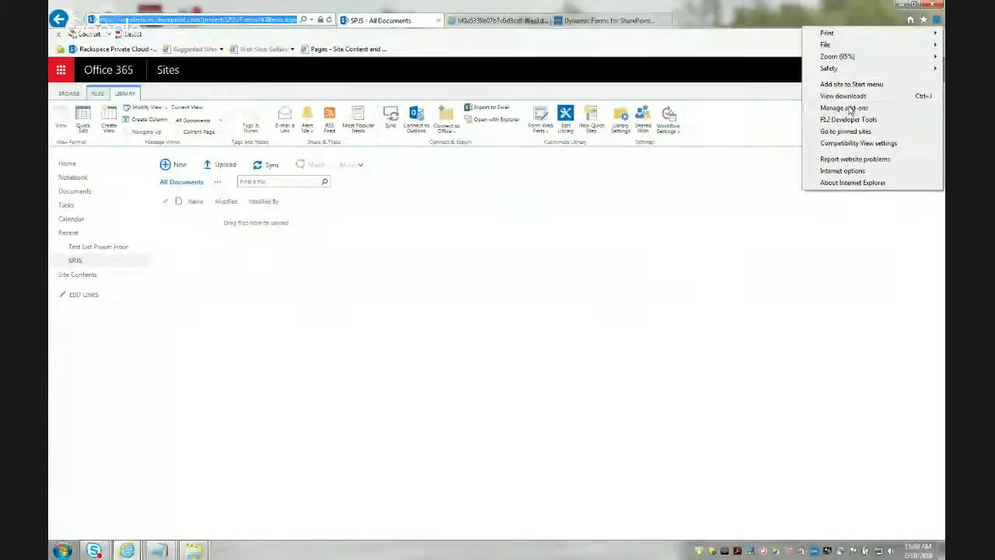
click(841, 171)
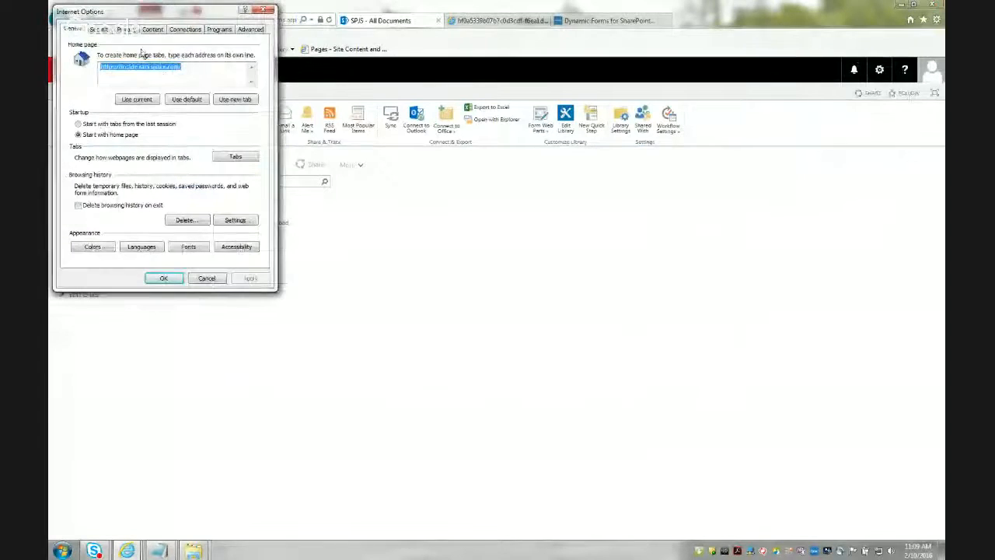
click(98, 29)
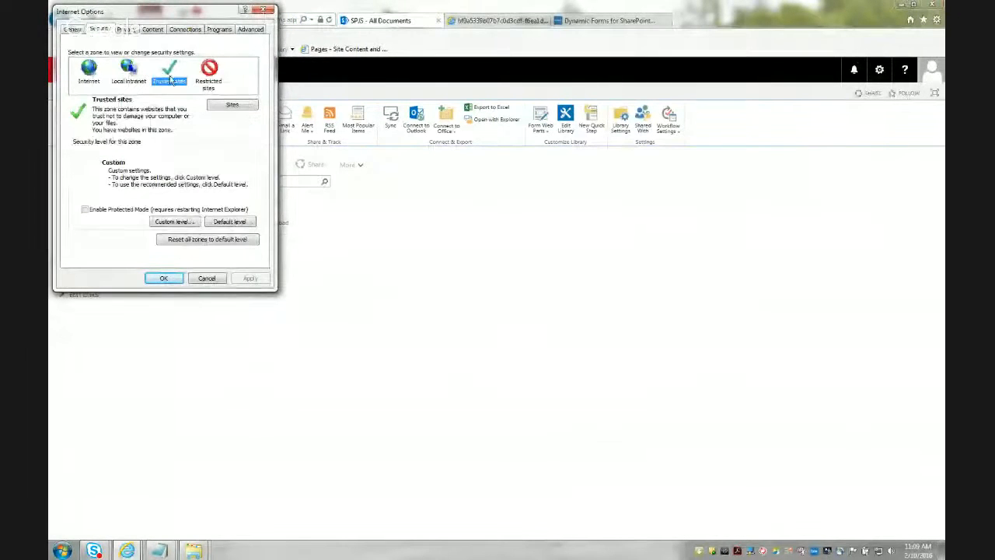
click(232, 105)
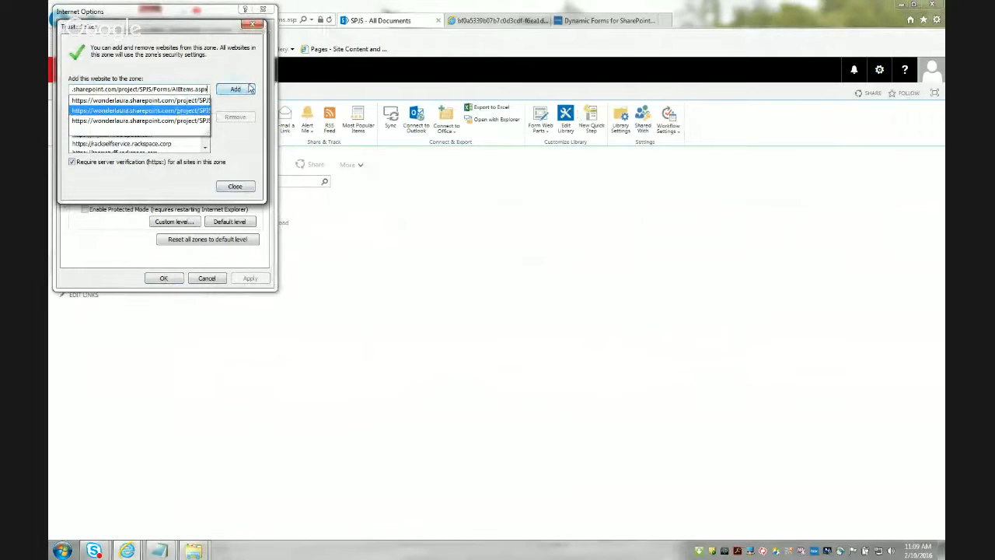
key(ctrl+shift+Left)
key(ctrl+shift+Left)
key(ctrl+shift+Left)
key(ctrl+shift+Left)
key(ctrl+shift+Left)
key(ctrl+shift+Right)
key(BackSpace)
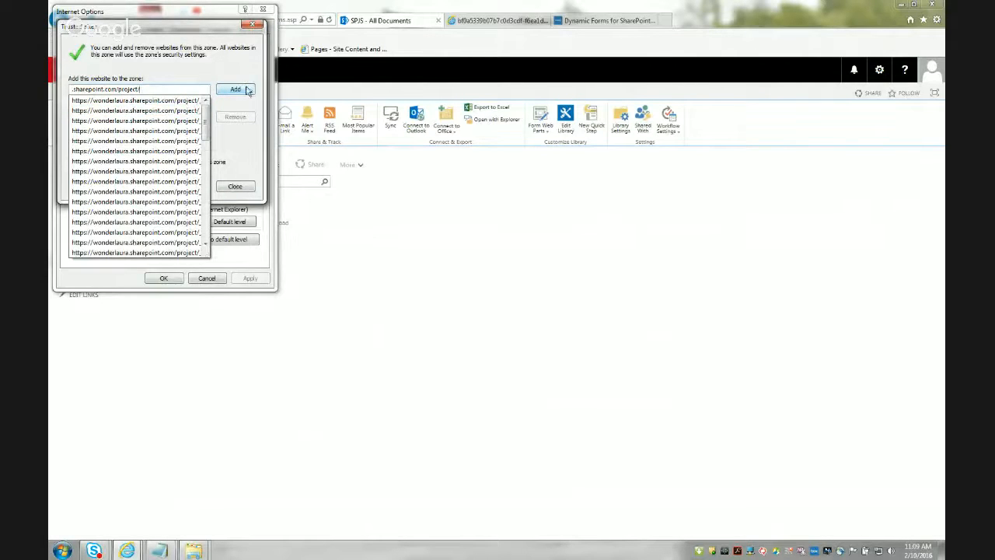
click(246, 90)
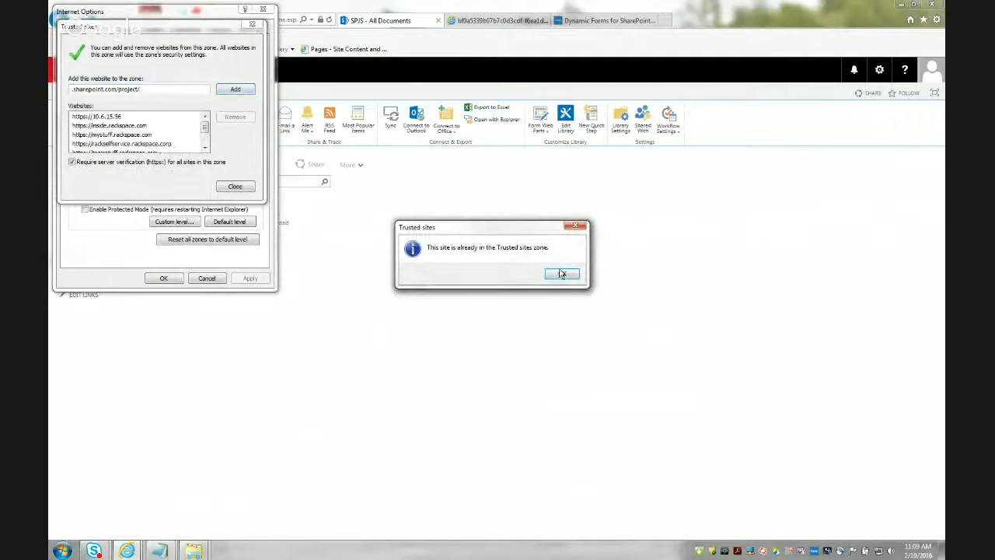
Step: Dismiss the Trusted sites message, close the zone's site list and accept the Internet Options
click(562, 276)
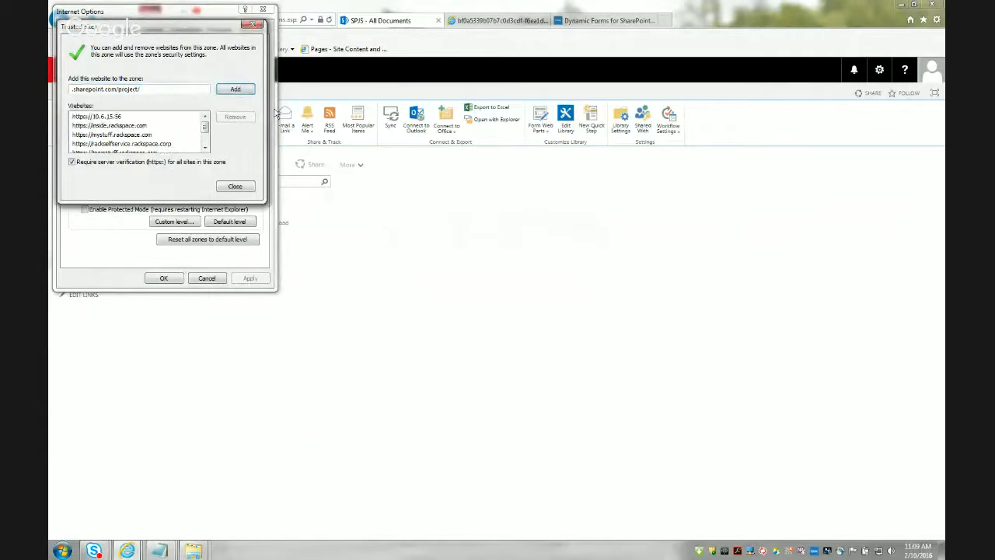
click(236, 187)
click(165, 278)
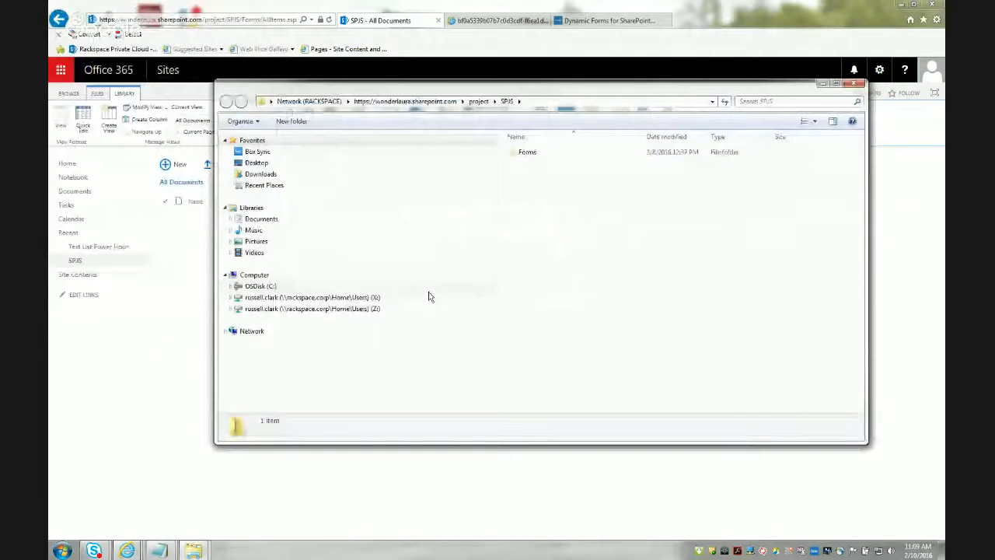
Step: Try again to copy the DFFS folder from the DFFS_December 14, 2015 download into the SPJS library, retry once and cancel
mouse_move(193, 550)
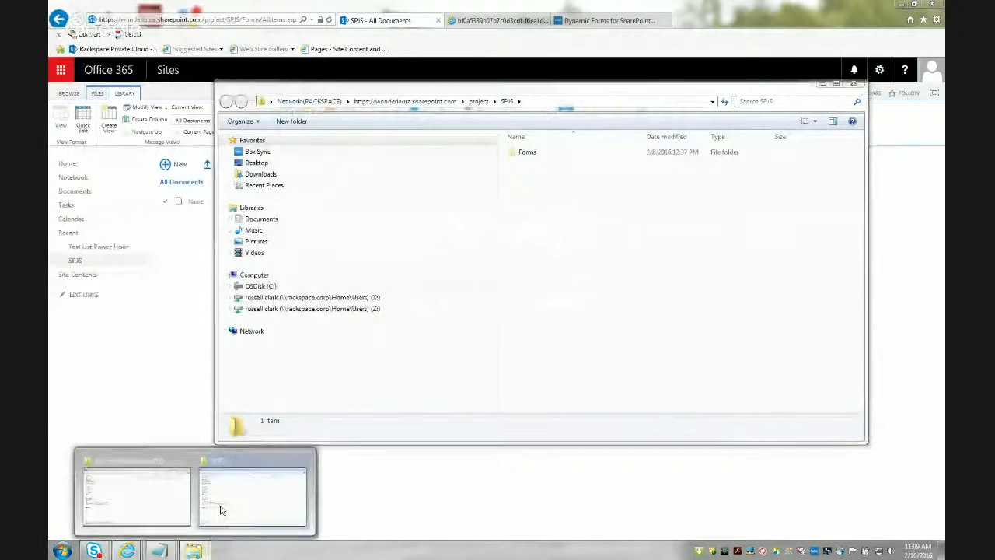
click(163, 499)
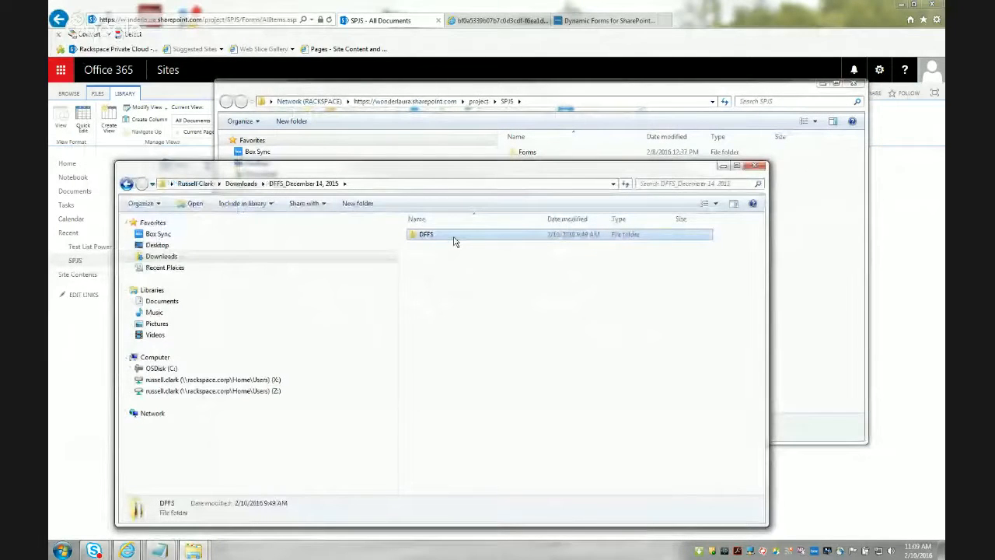
drag(455, 244, 840, 249)
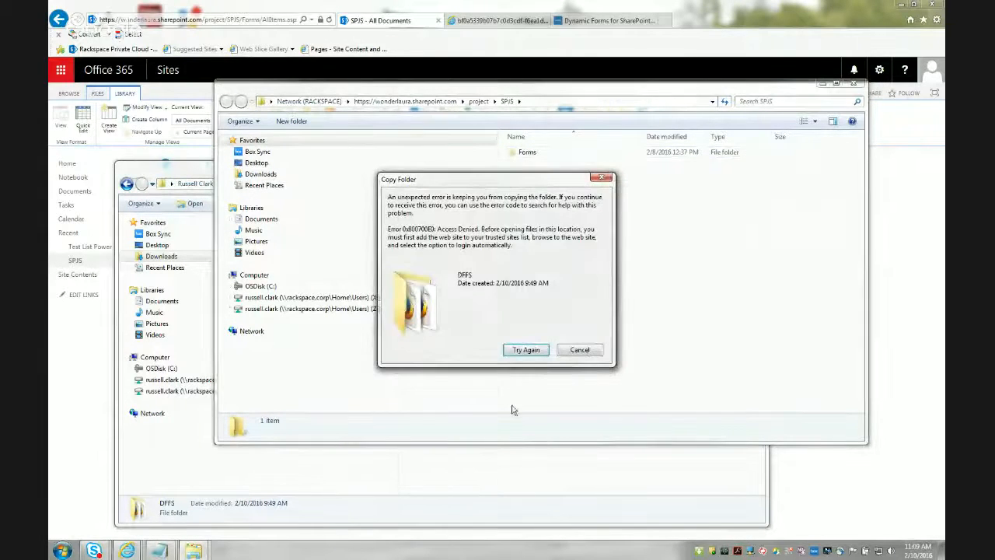
click(527, 349)
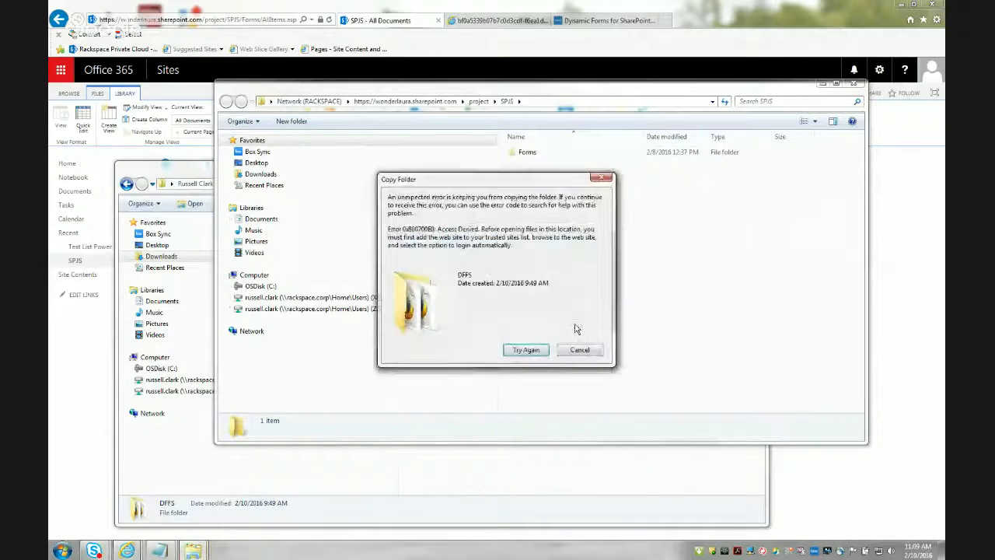
click(591, 351)
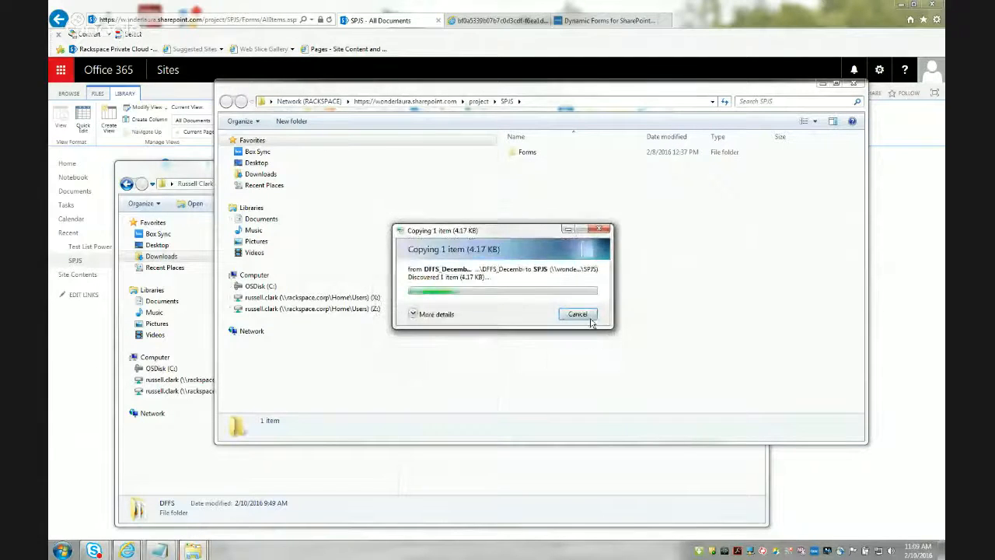
click(580, 313)
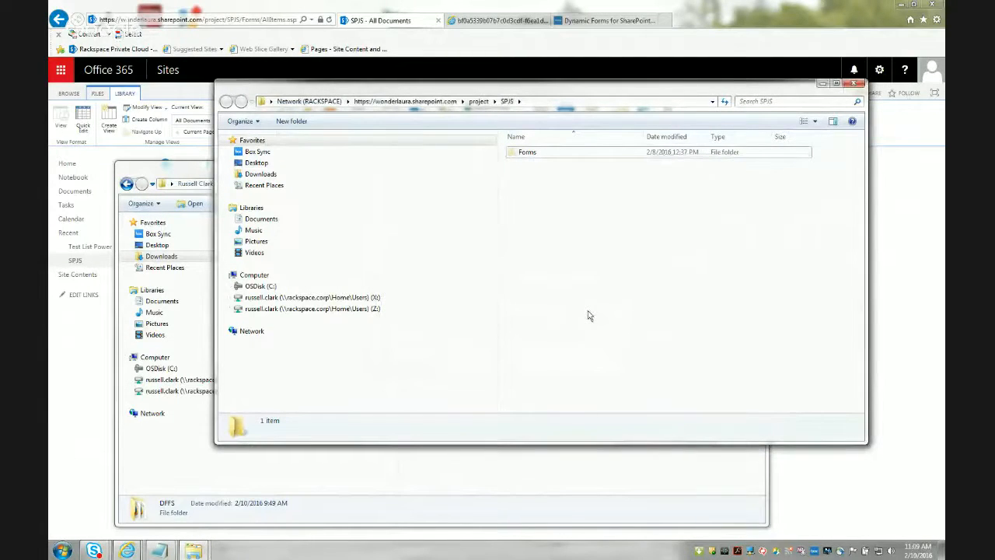
Step: Close the SPJS library's File Explorer window, minimize the downloads window and reload the SPJS library page
click(852, 83)
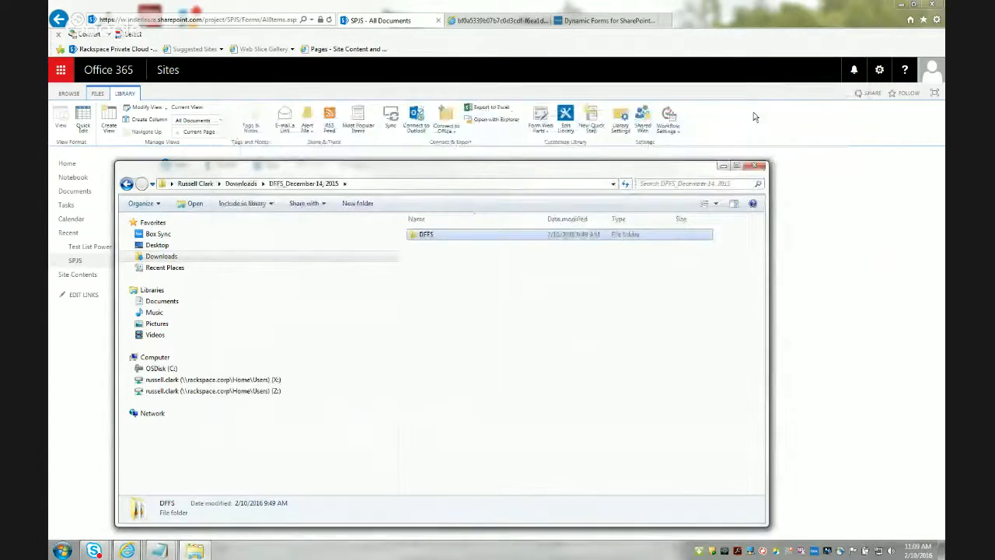
click(722, 166)
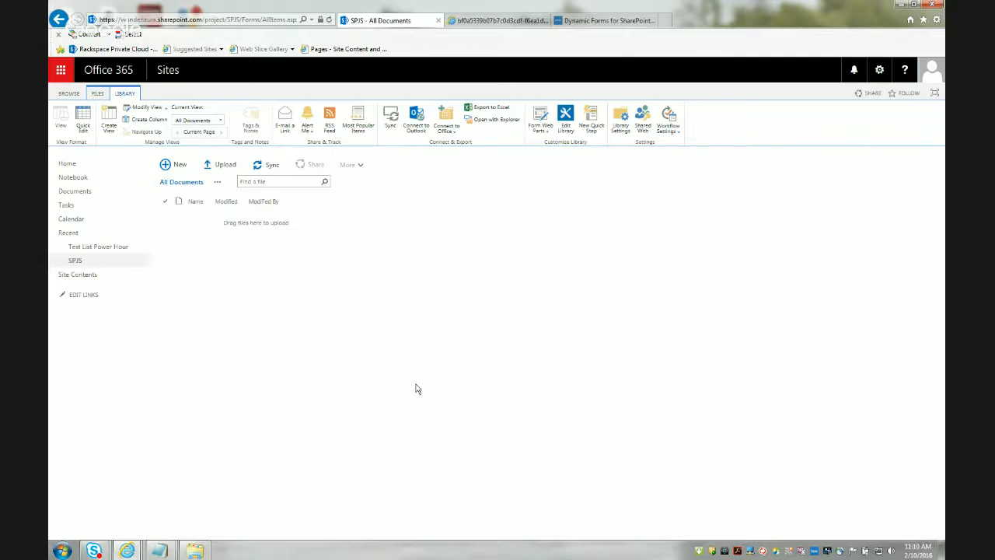
key(F5)
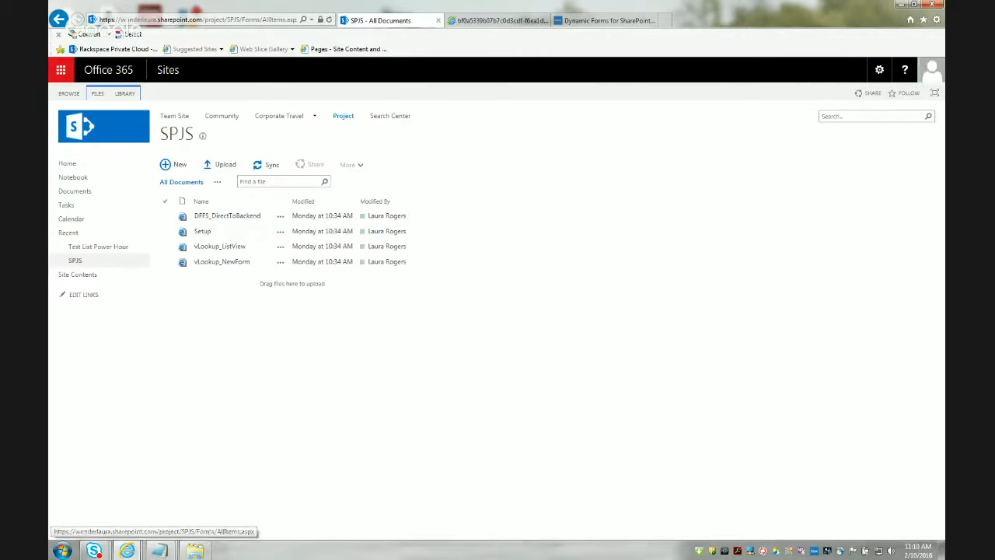
click(78, 263)
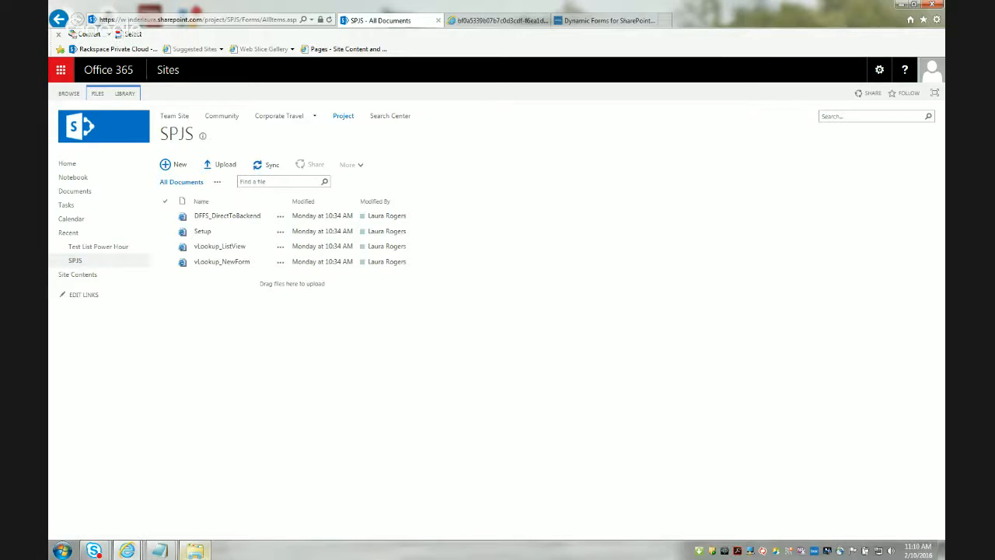
Step: Glance at the downloaded DFFS folder's window and refresh the SPJS library page repeatedly to check for uploaded folders
click(204, 554)
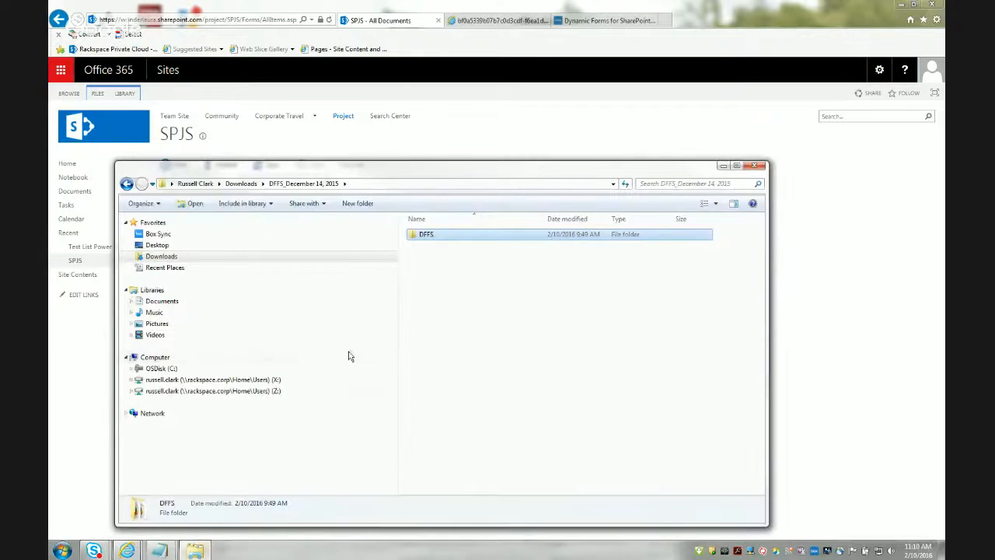
click(432, 130)
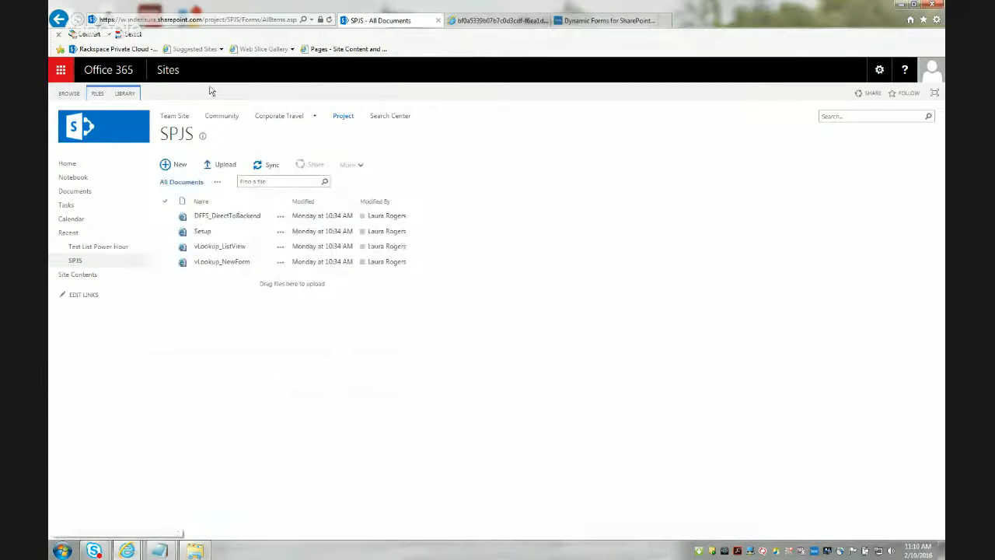
click(128, 93)
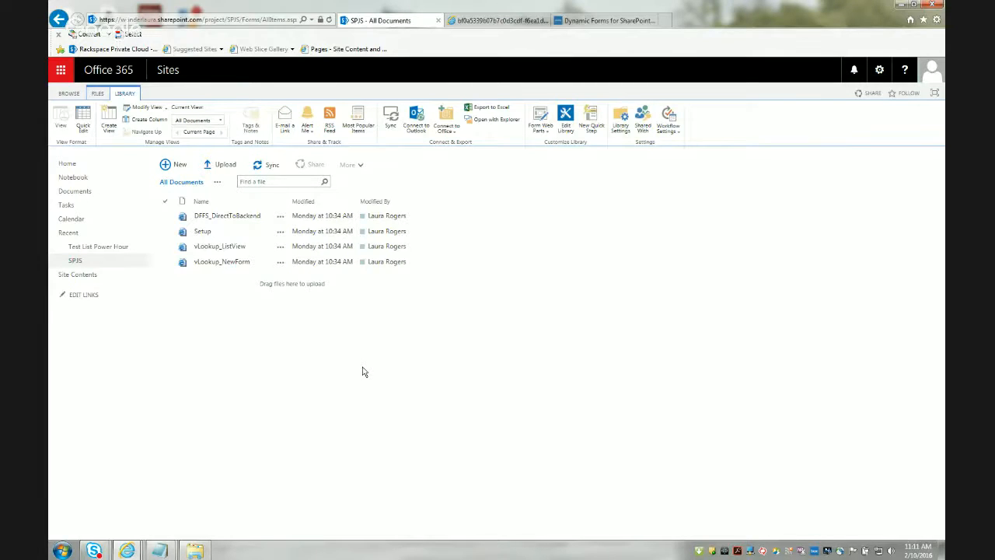
key(F5)
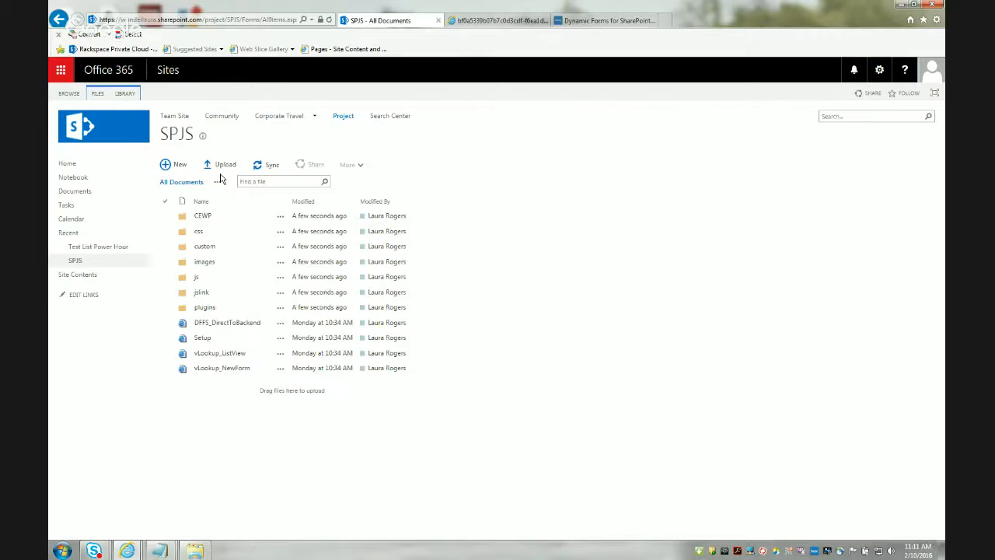
key(F5)
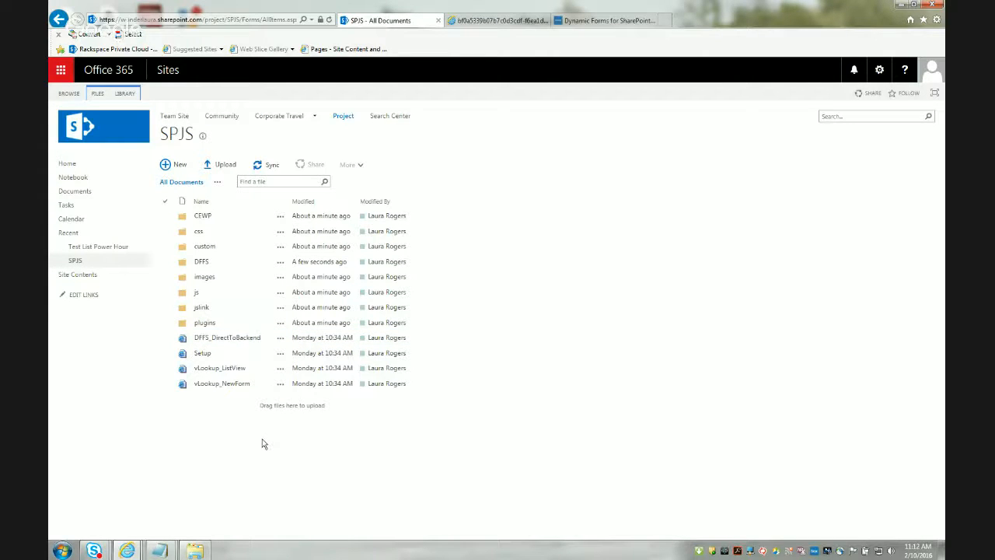
key(F5)
Step: Examine the contents of the DFFS folder in the SPJS library, return to the library and open the site contents
click(201, 262)
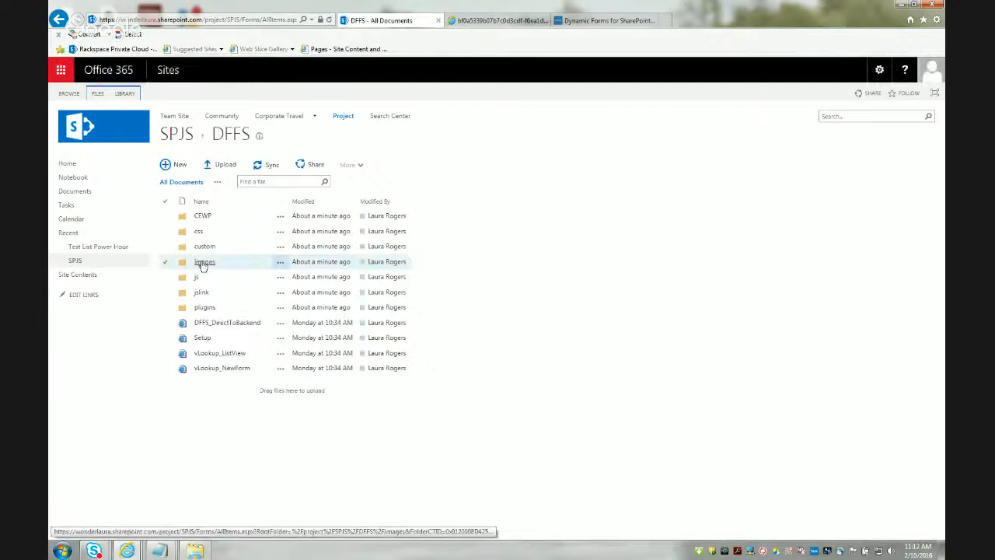
click(75, 263)
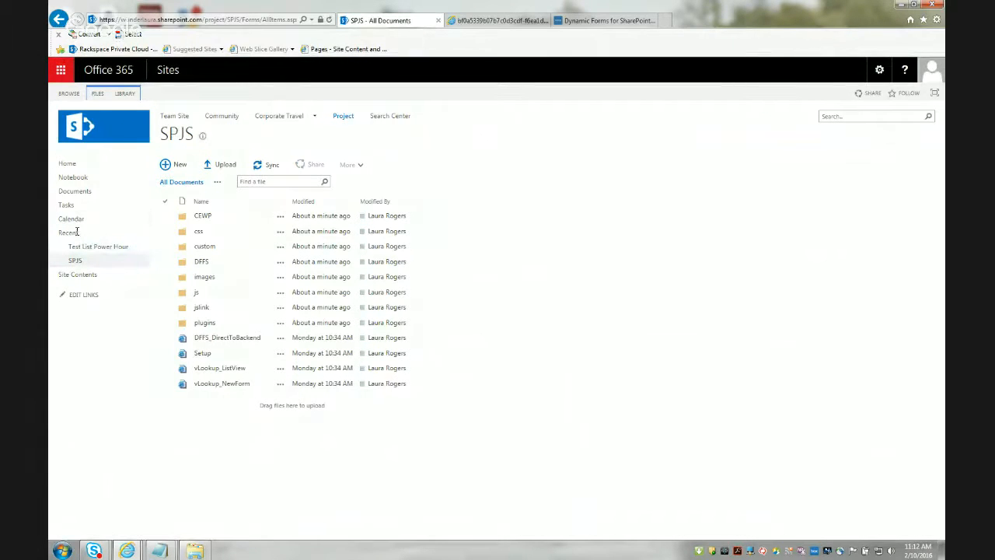
click(97, 95)
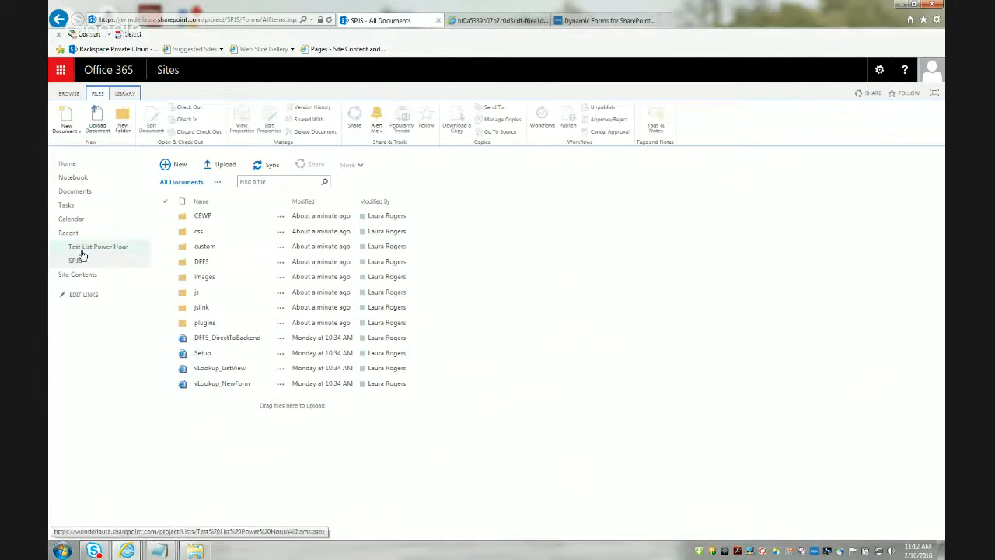
click(78, 274)
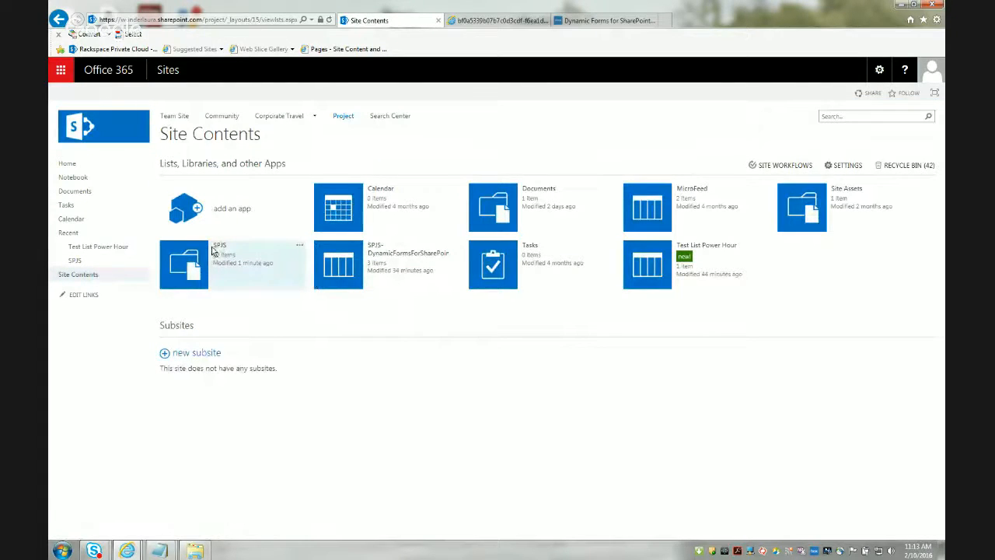
Step: Reopen the DFFS folder in the SPJS library and examine which new document types it offers
click(220, 253)
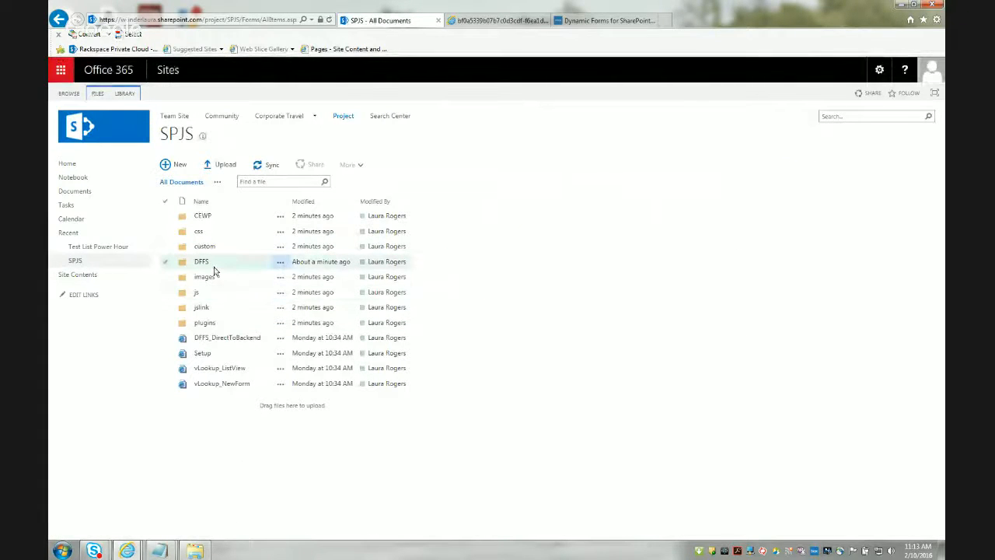
click(201, 263)
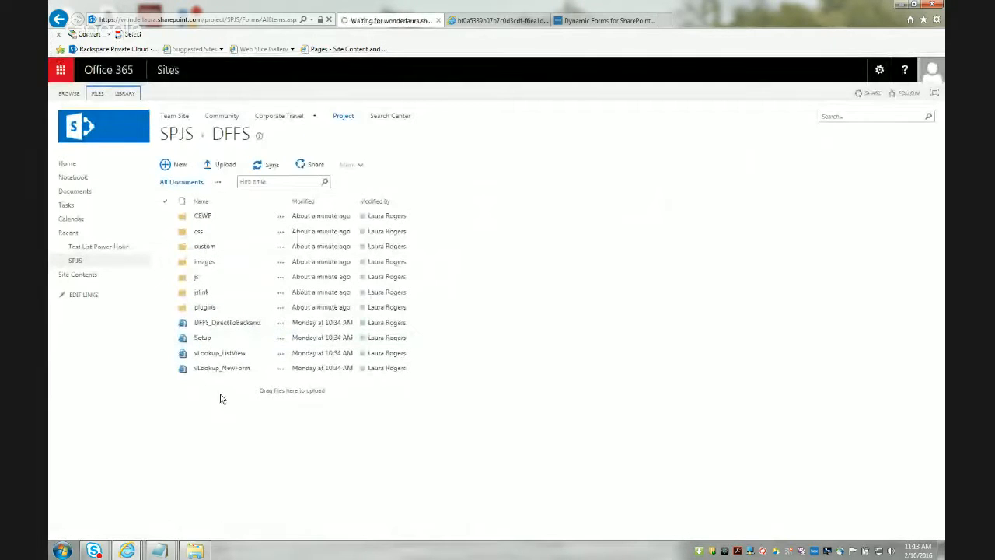
click(97, 94)
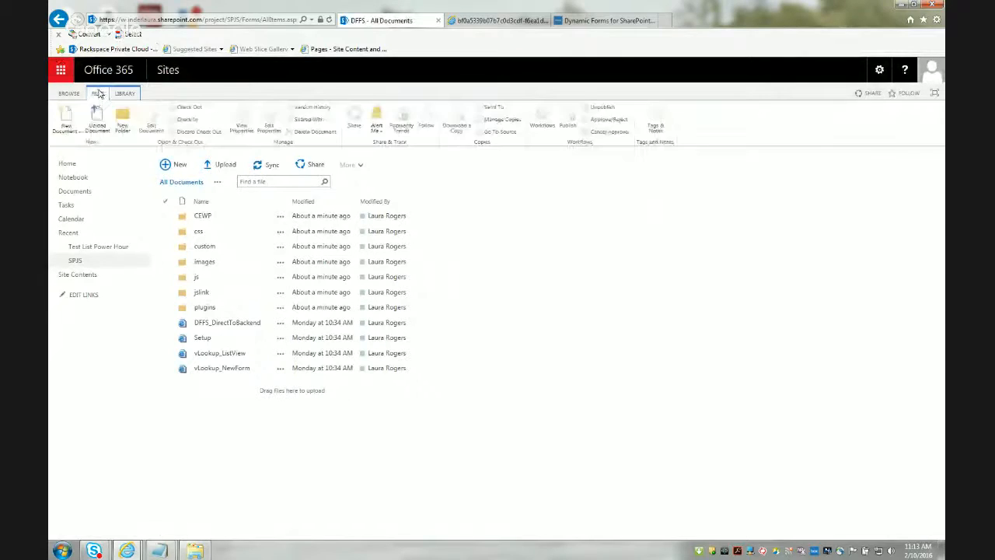
click(74, 130)
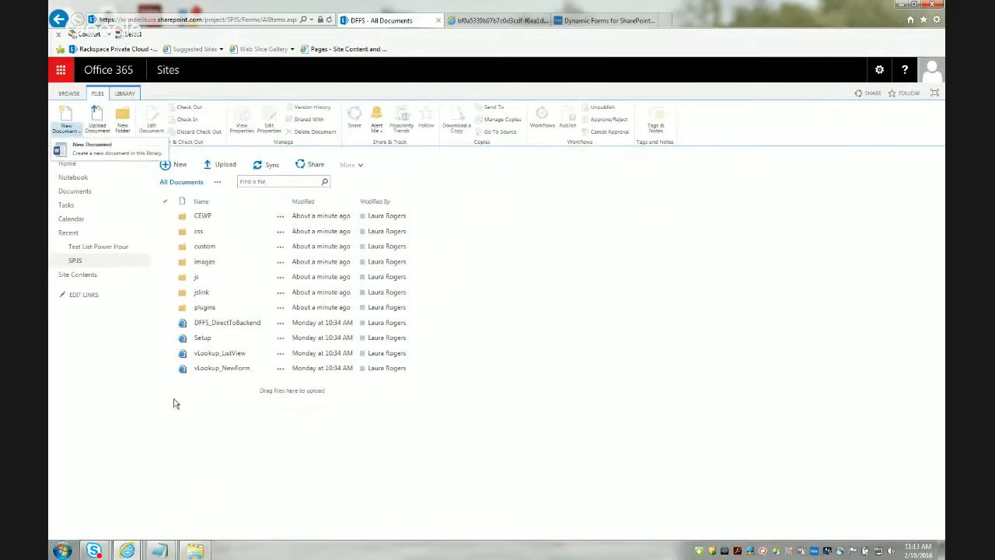
Step: Create a web part page named dffs in the Documents library with the Header, Footer, 3 Columns layout
click(82, 276)
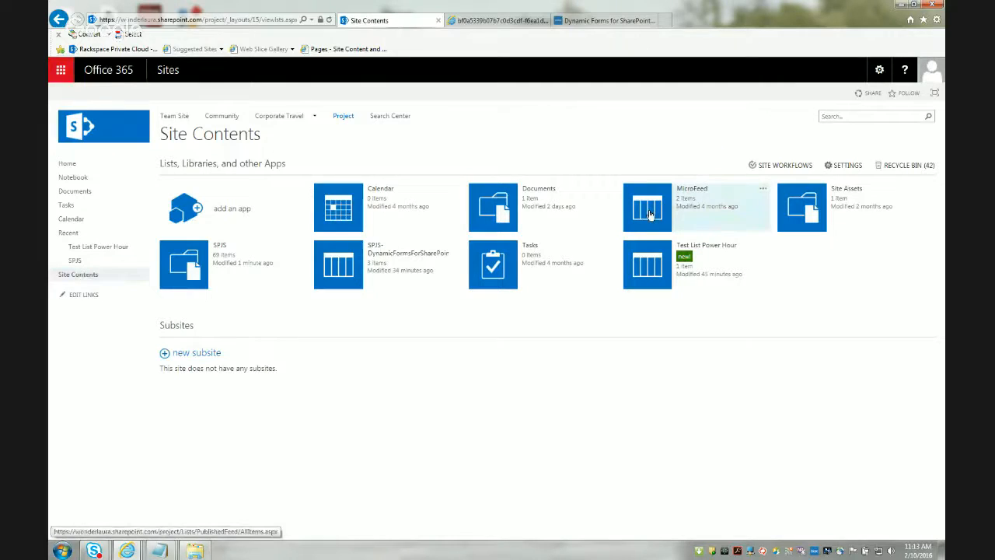
click(495, 208)
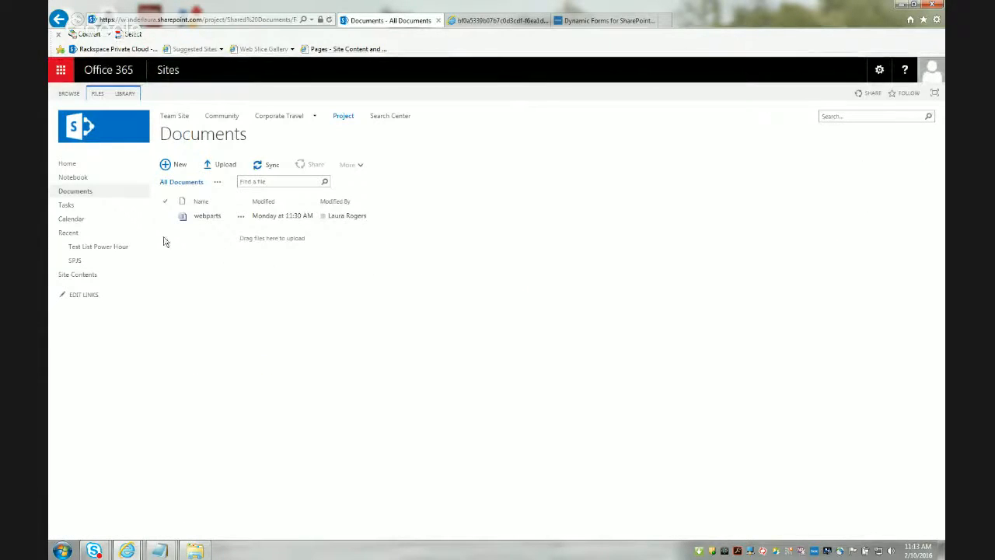
click(98, 94)
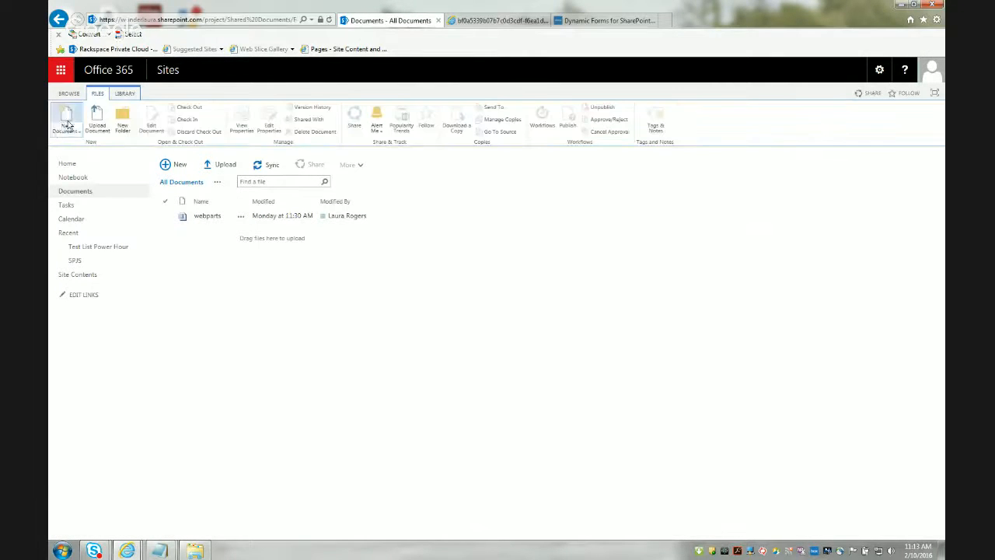
click(70, 137)
click(92, 171)
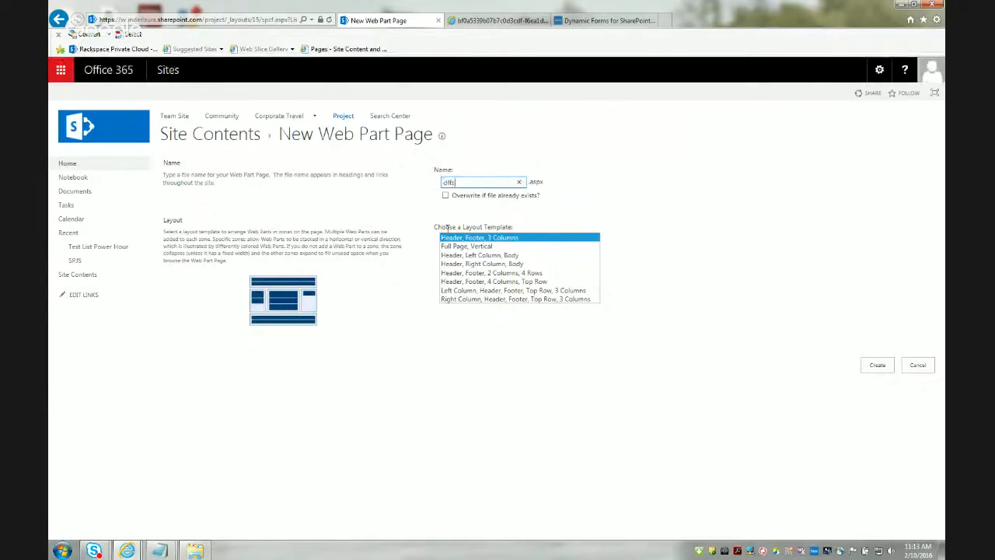
click(877, 372)
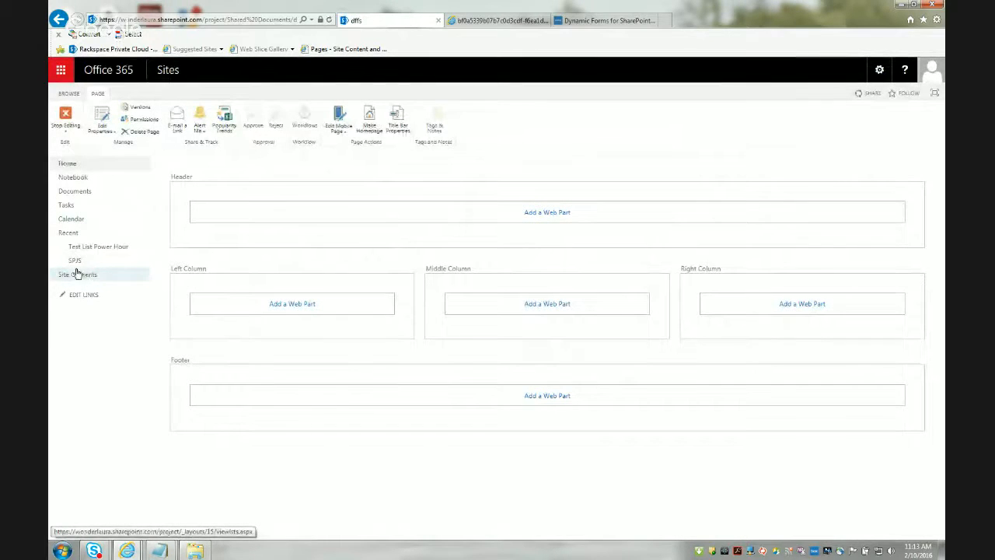
Step: Open the details of the Setup file in the SPJS library's DFFS folder and select its web address
click(75, 260)
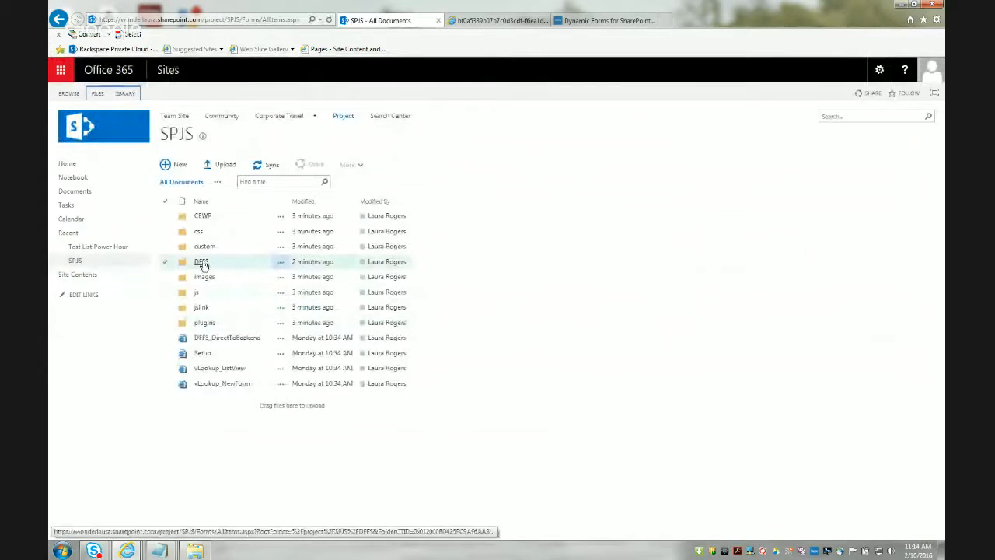
click(204, 262)
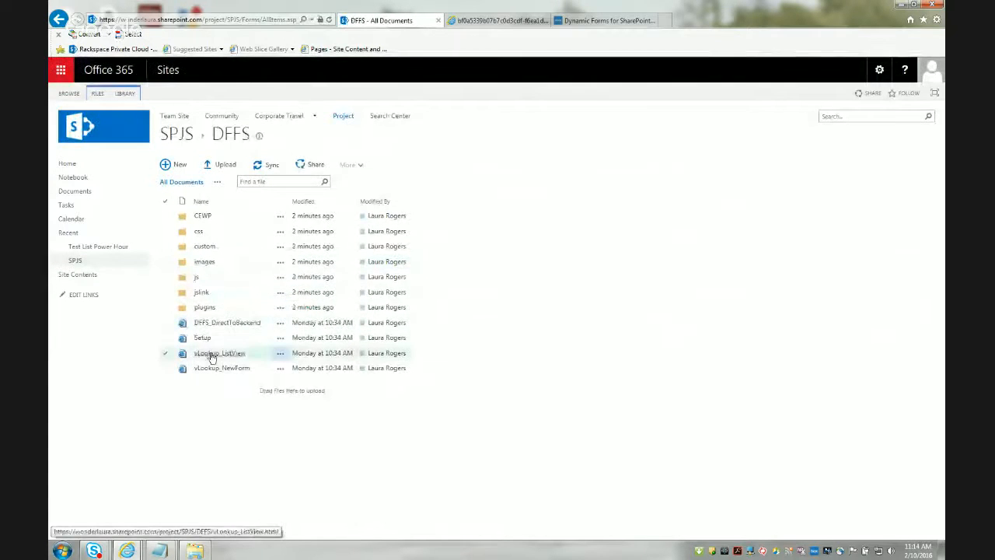
click(279, 339)
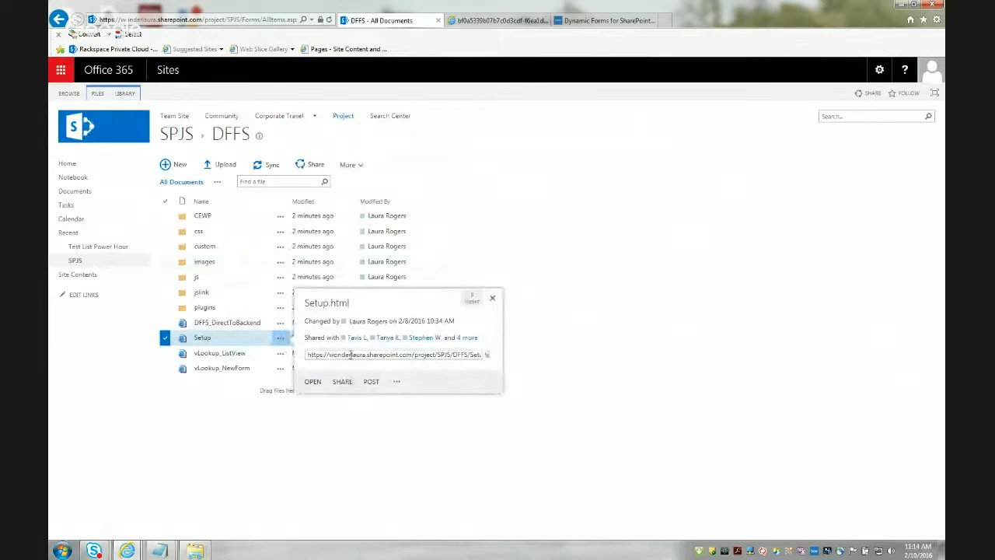
click(350, 357)
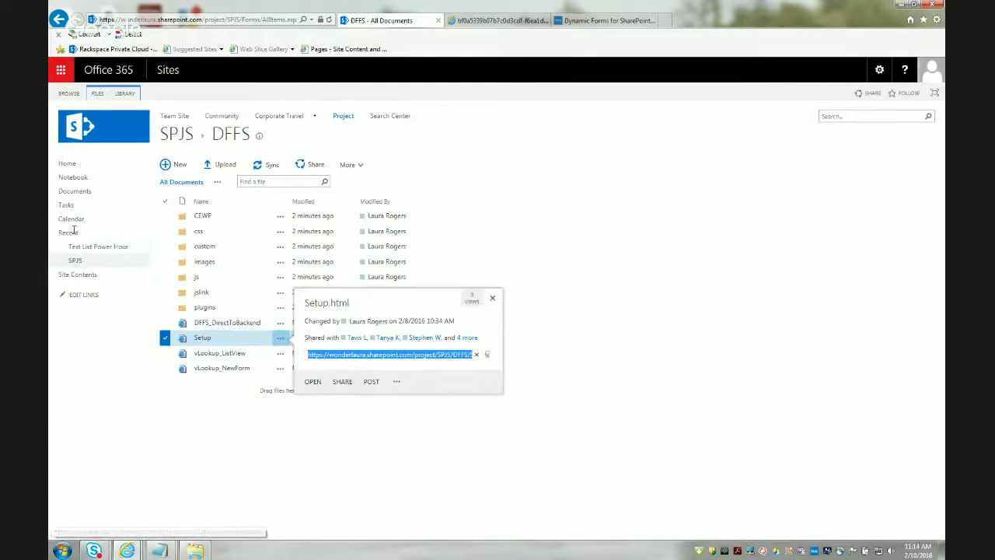
Step: Open the dffs page from the Documents library for editing and add a Content Editor web part to its Left Column
click(77, 274)
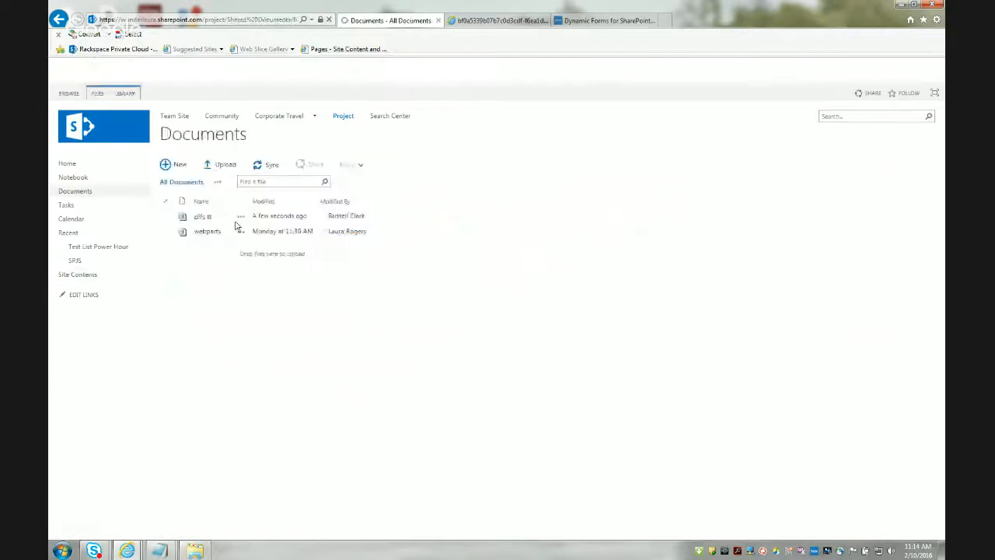
click(198, 221)
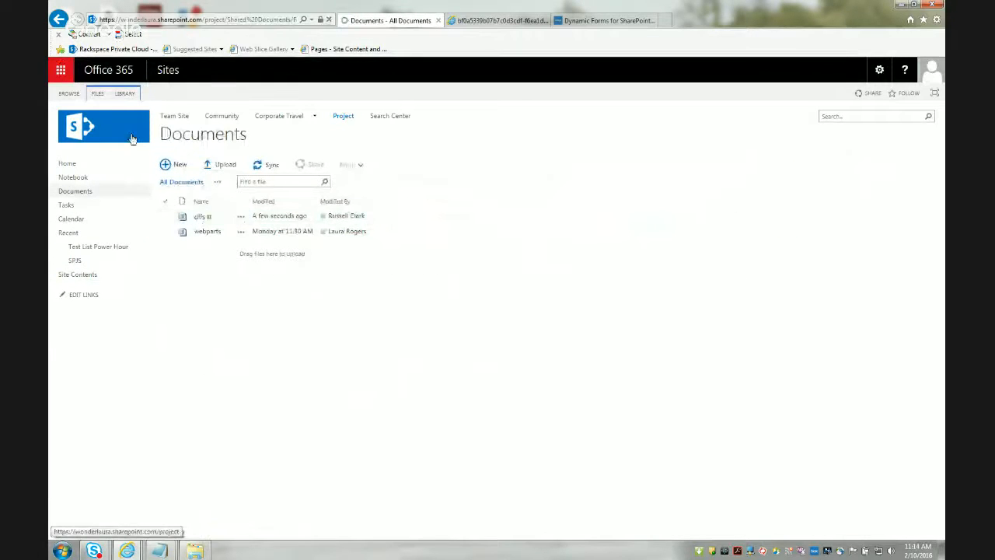
click(98, 94)
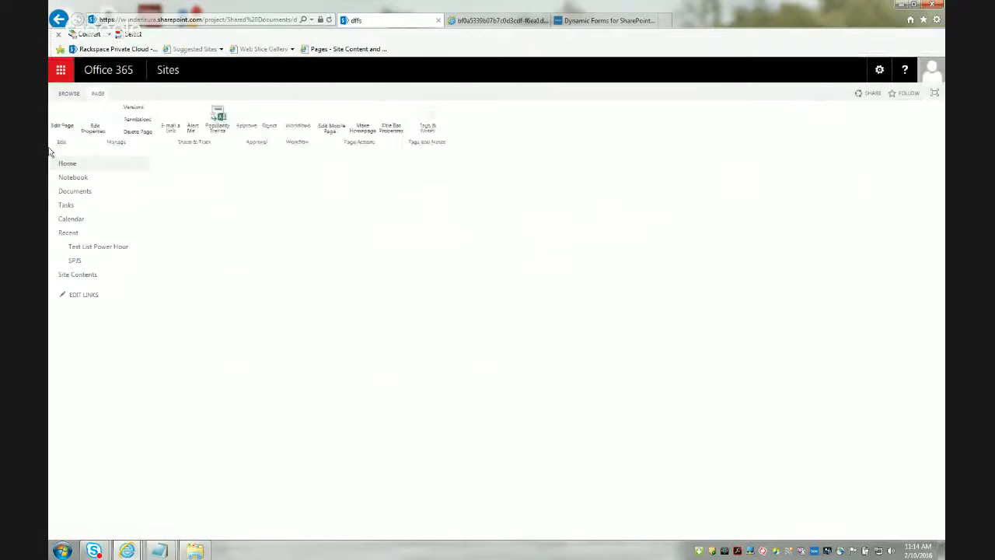
click(65, 123)
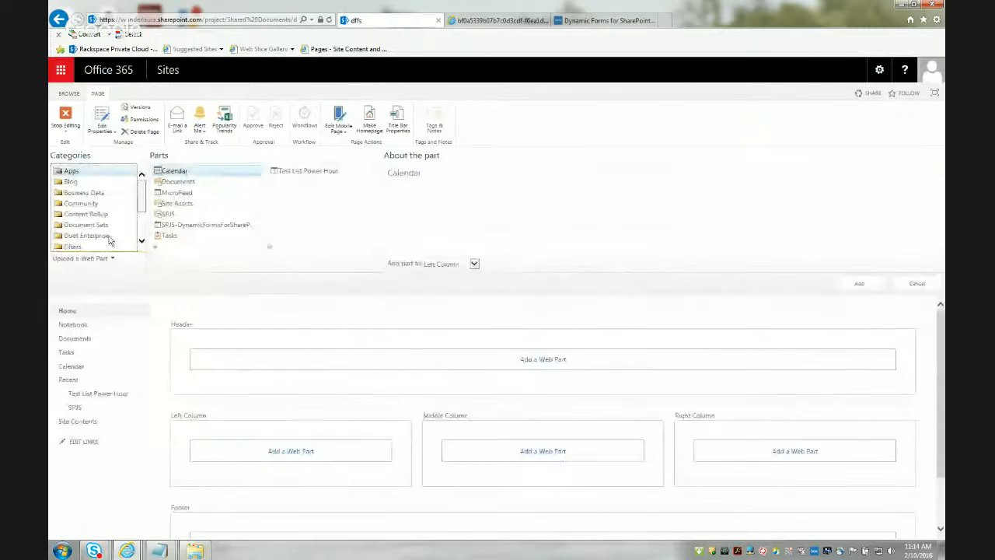
click(141, 230)
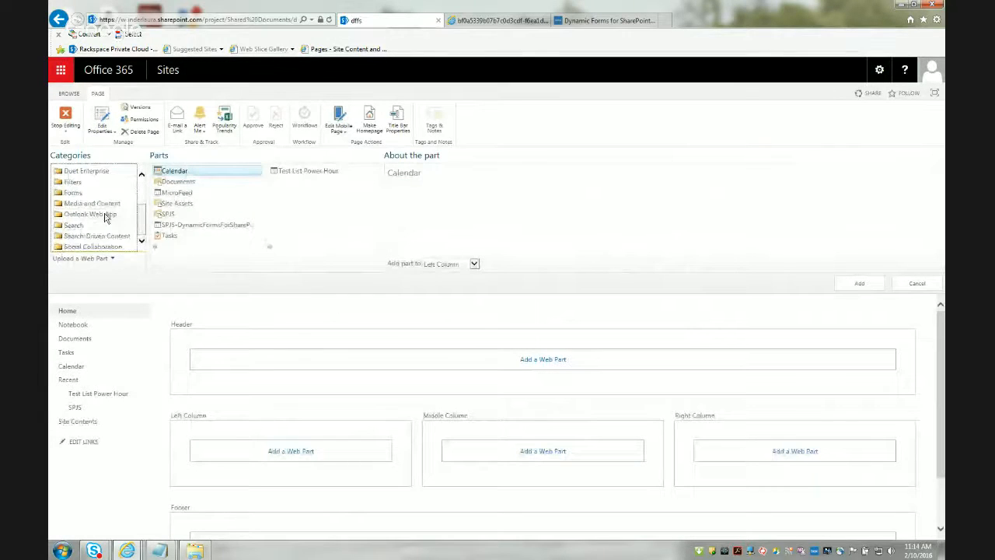
click(108, 205)
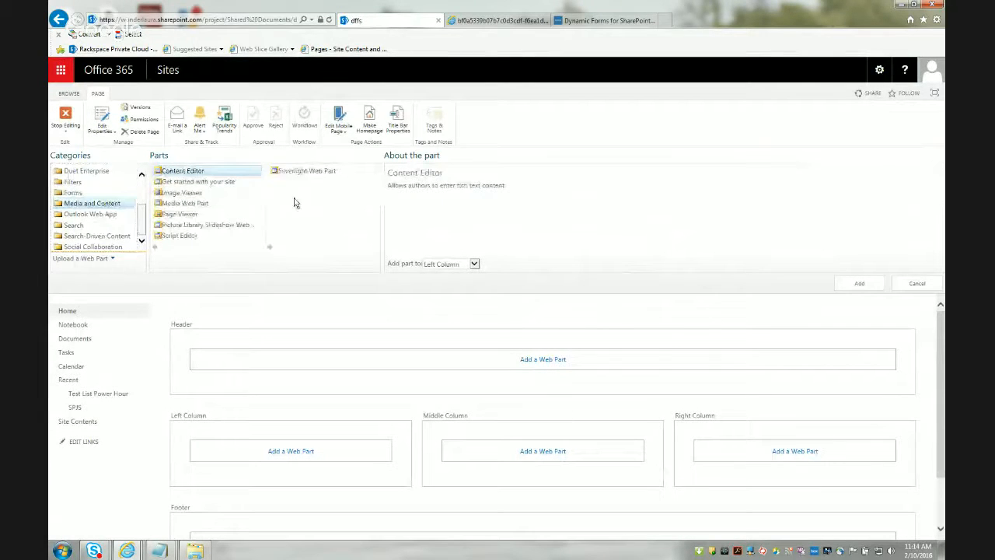
click(859, 284)
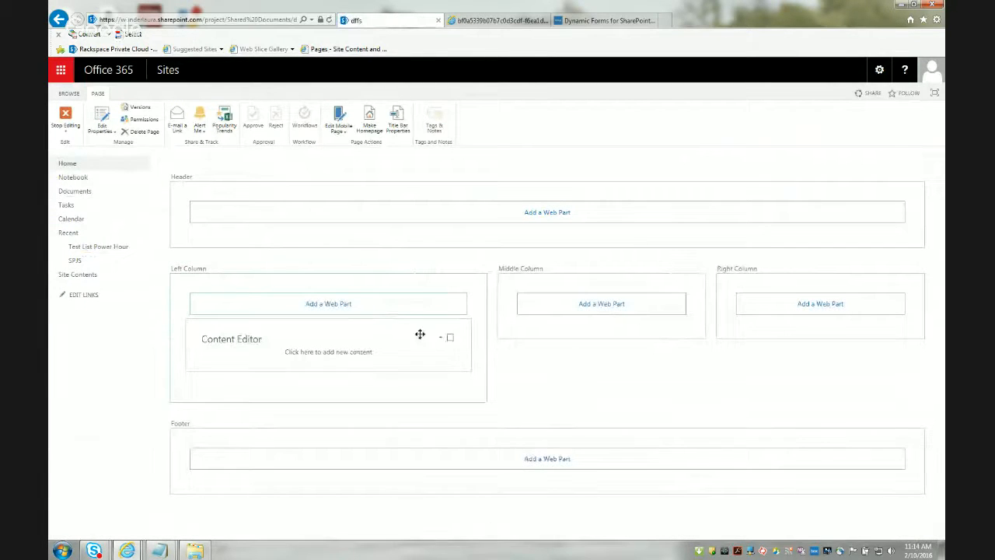
Step: Set the Content Editor web part's content link to the copied Setup.html address and finish editing the page
click(441, 337)
click(422, 402)
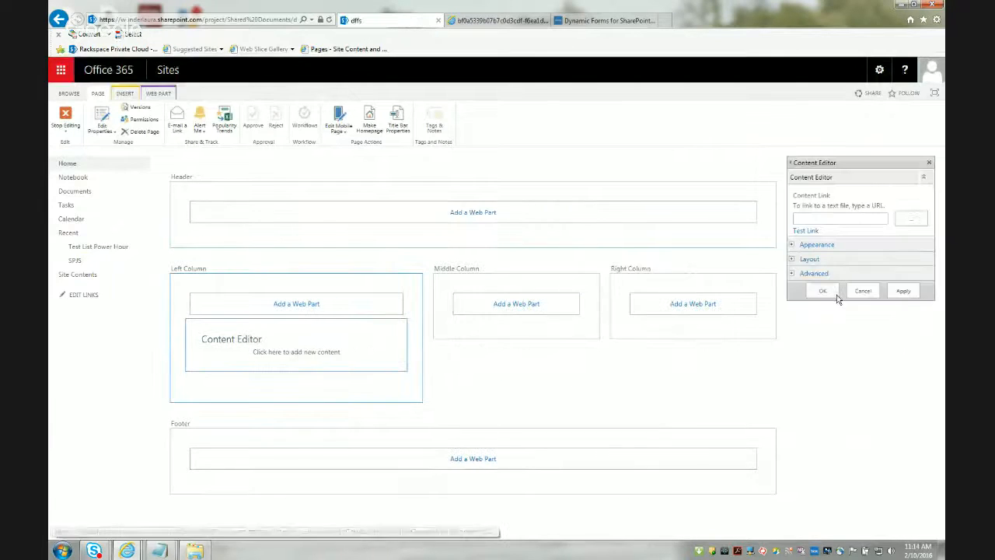
key(ctrl+v)
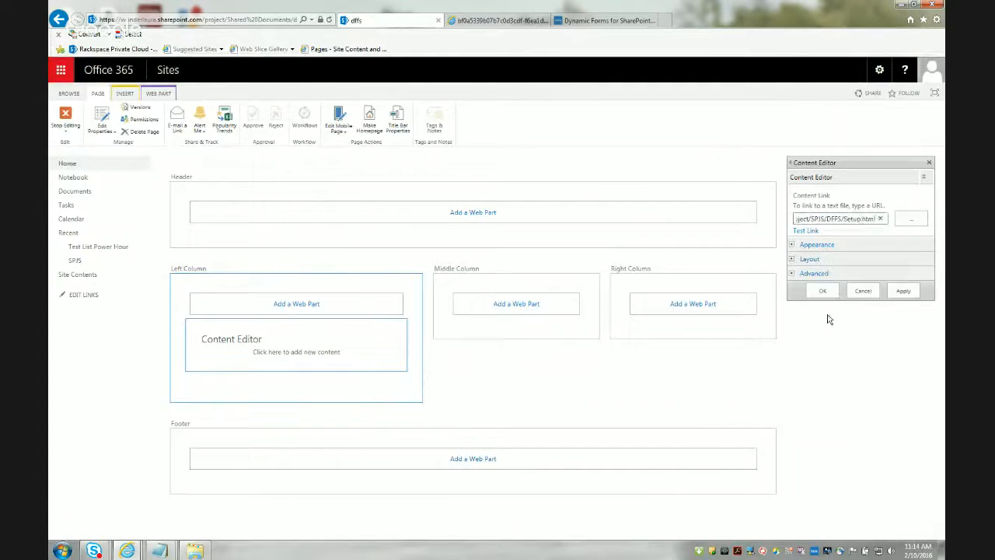
click(824, 292)
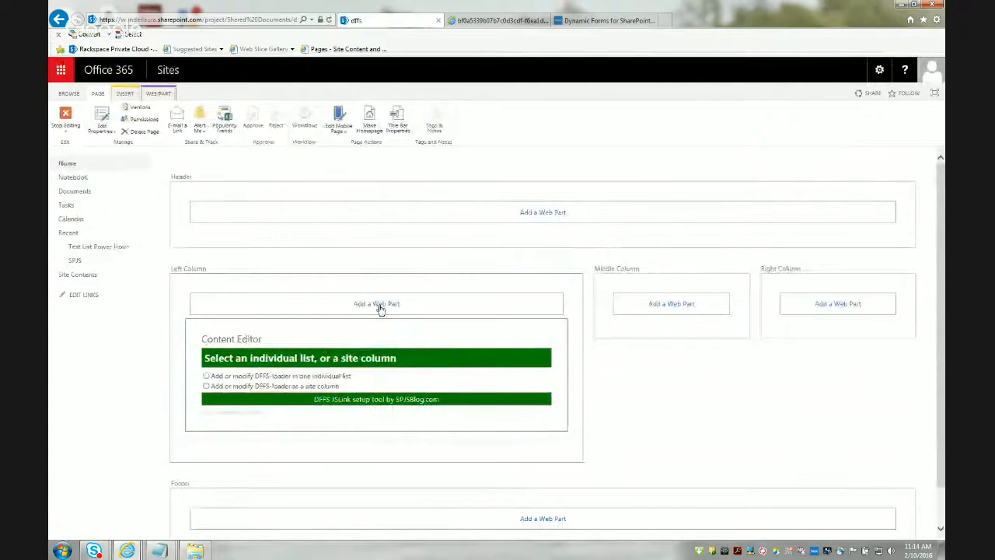
click(74, 123)
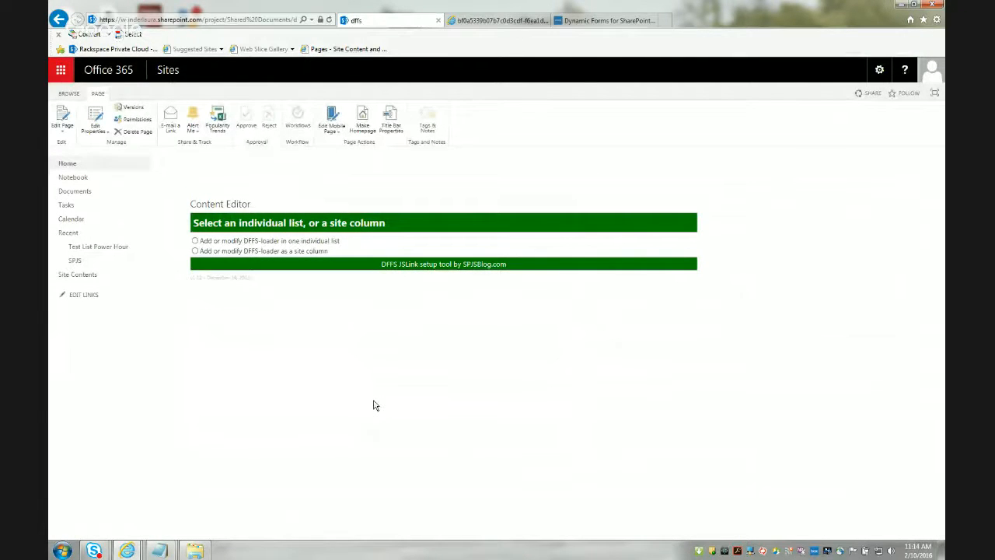
Step: Configure the DFFS-loader as a site column, with the files in the current site's SPJS library and DFFS folder
click(196, 241)
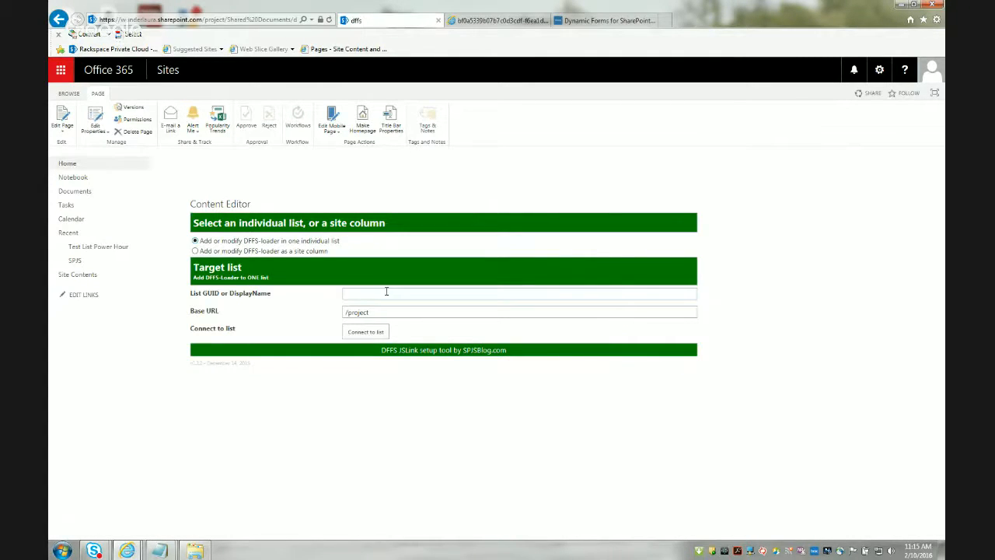
click(195, 251)
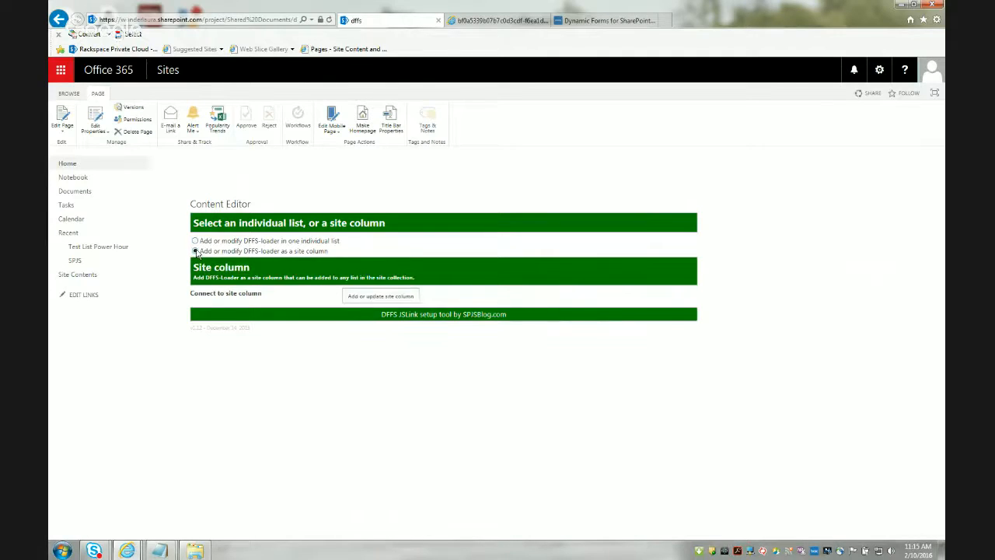
click(376, 299)
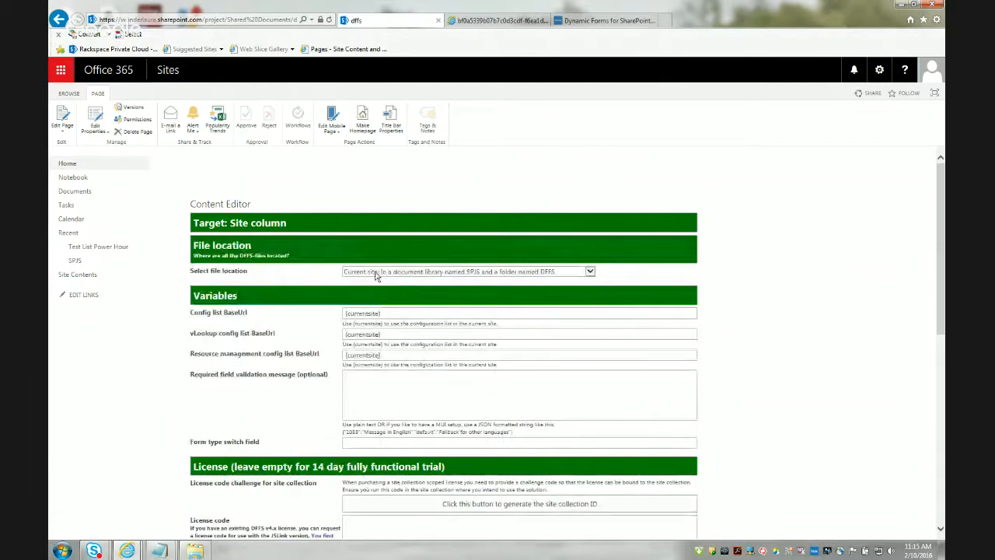
click(589, 271)
click(589, 272)
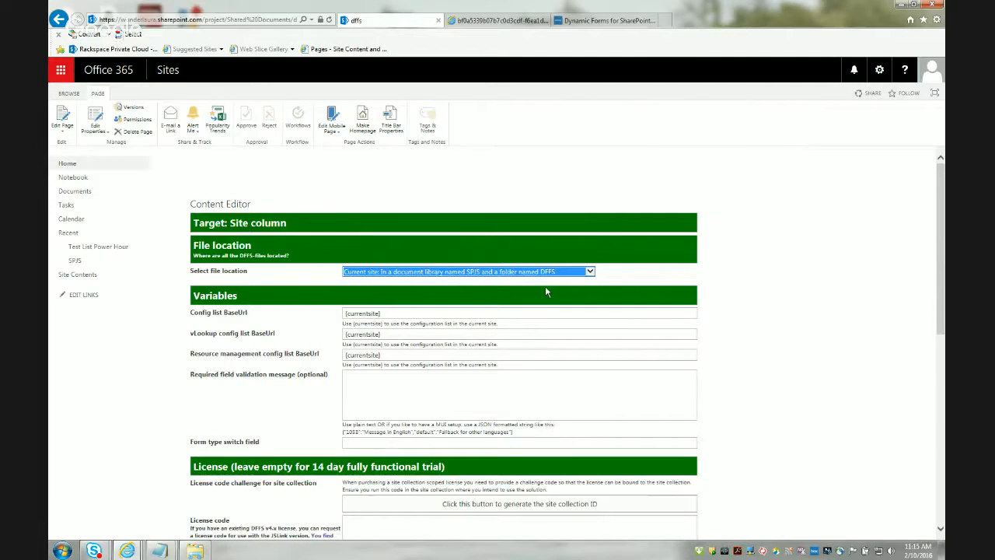
click(154, 375)
Step: Generate the site collection ID for the license challenge, leave the license code empty and save the changes to the site column
scroll(162, 367, down, 3)
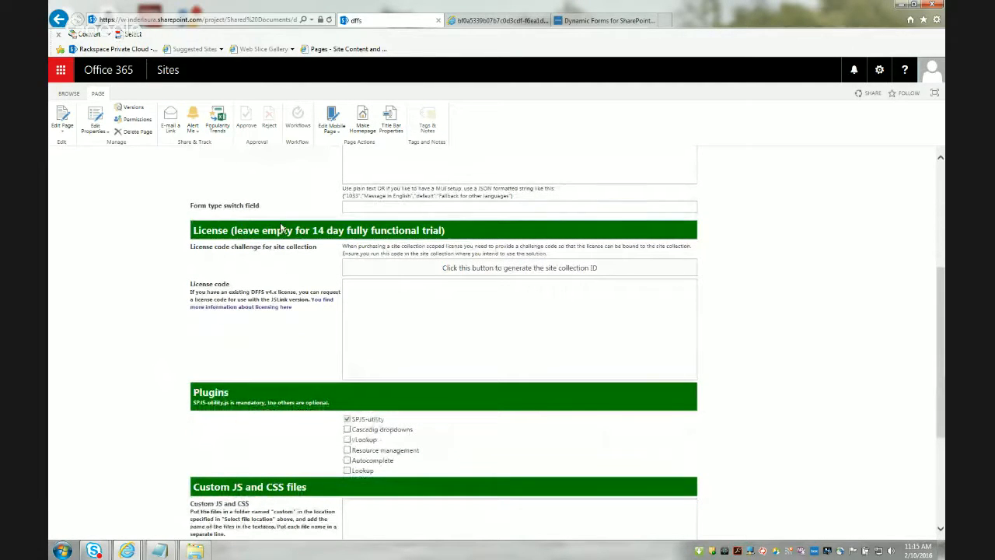
click(482, 269)
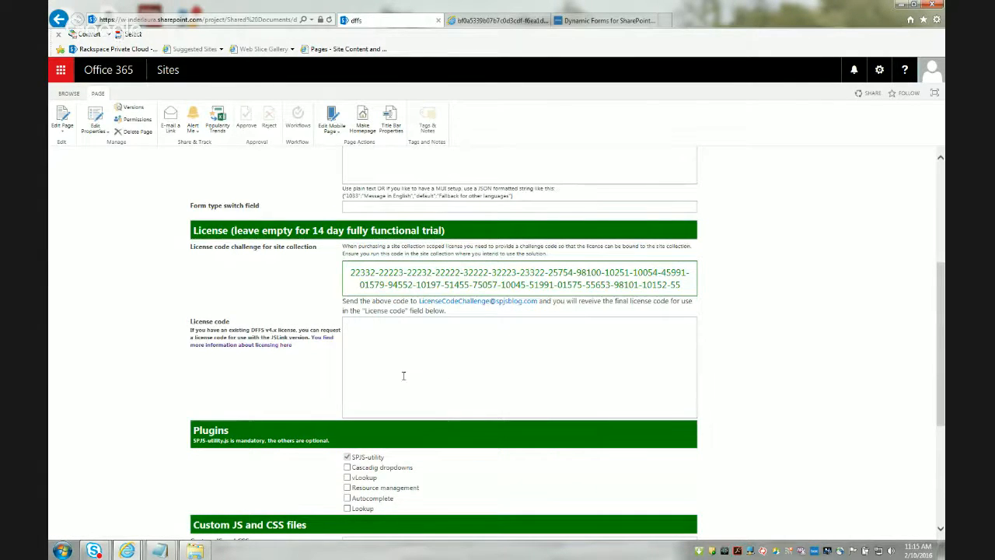
click(460, 369)
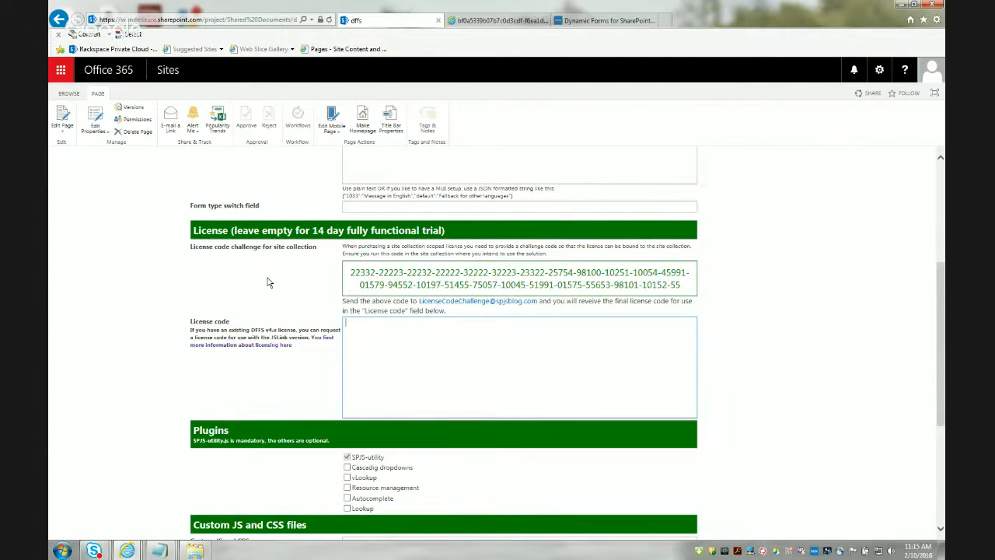
scroll(444, 218, down, 3)
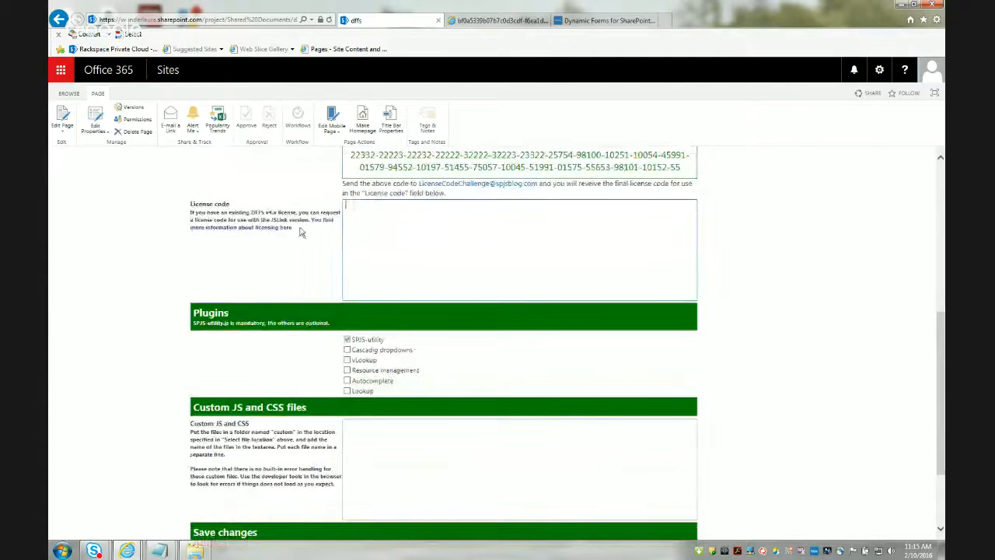
scroll(309, 240, down, 3)
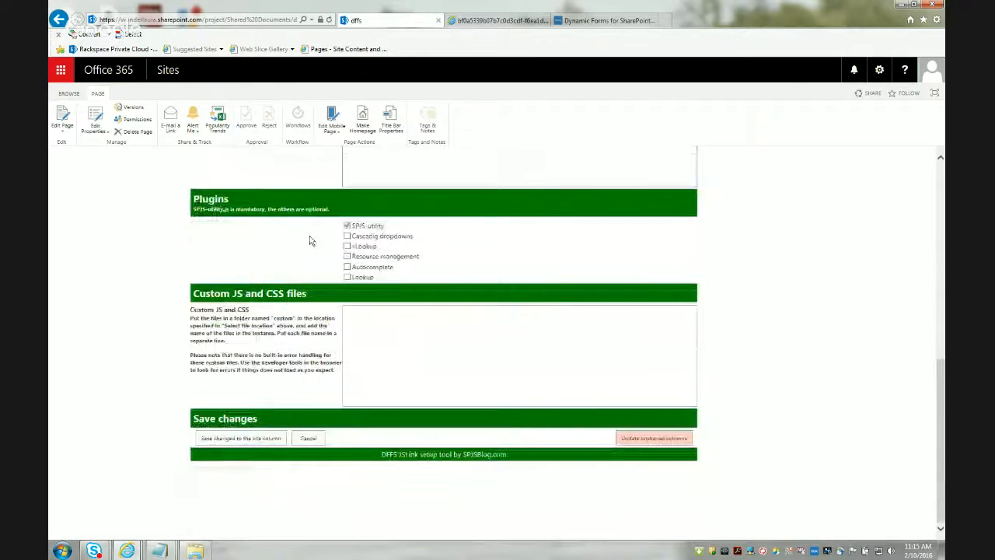
click(247, 439)
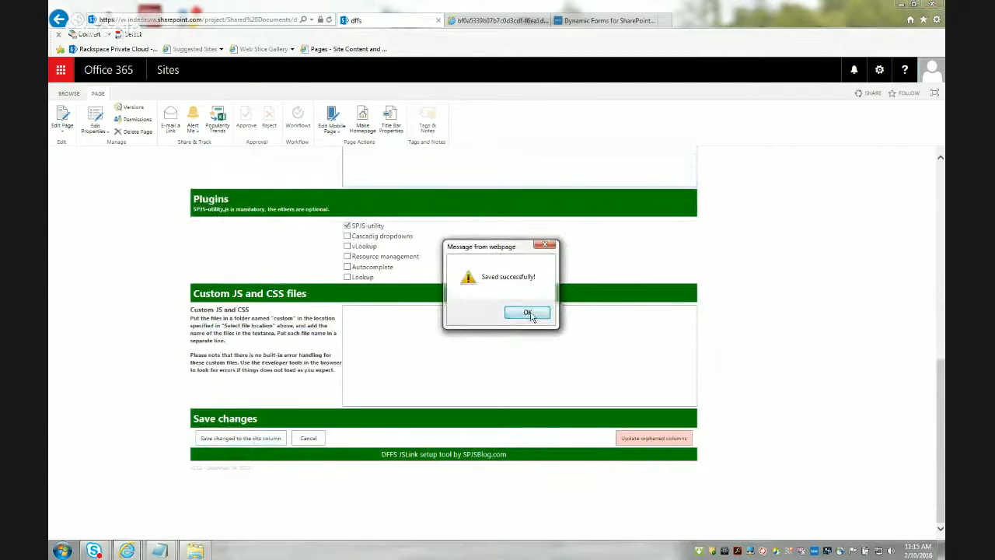
click(526, 311)
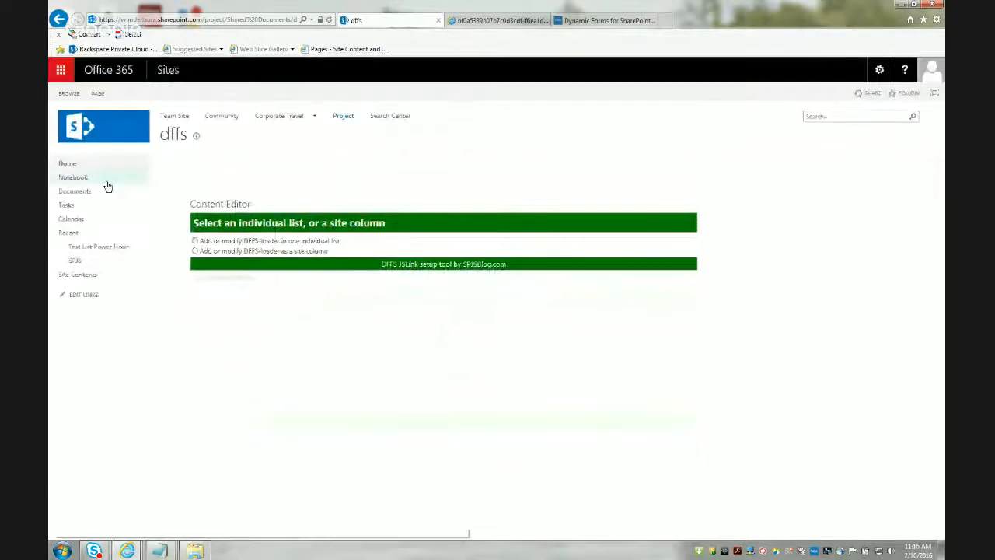
Step: Delete the DFFS Loader by SPJSBlog.com column from the Test List Power Hour list
click(96, 248)
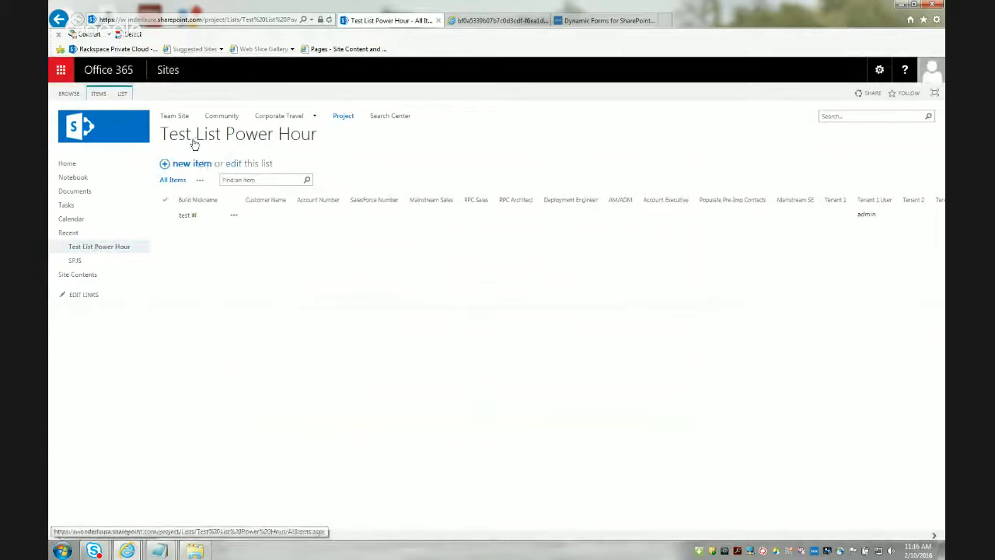
click(124, 95)
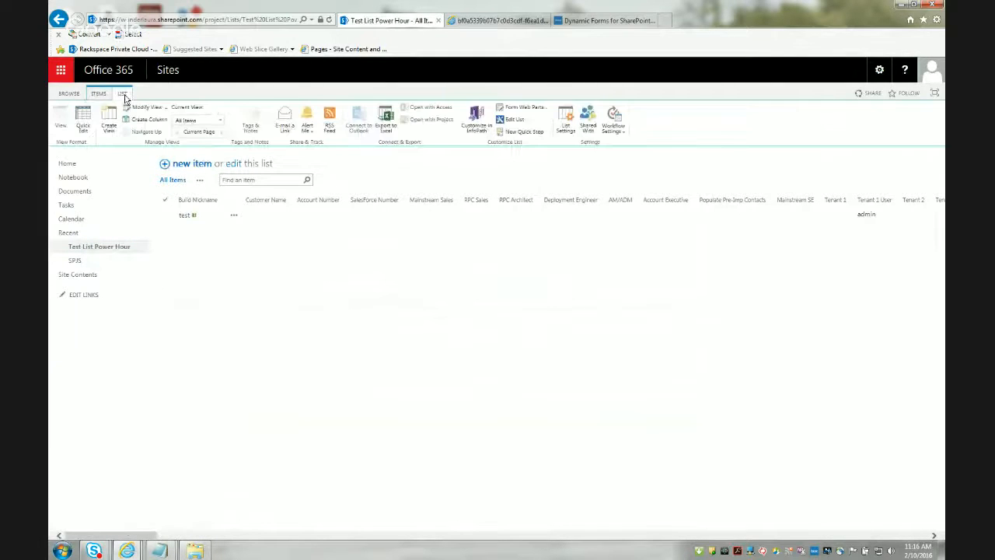
click(567, 126)
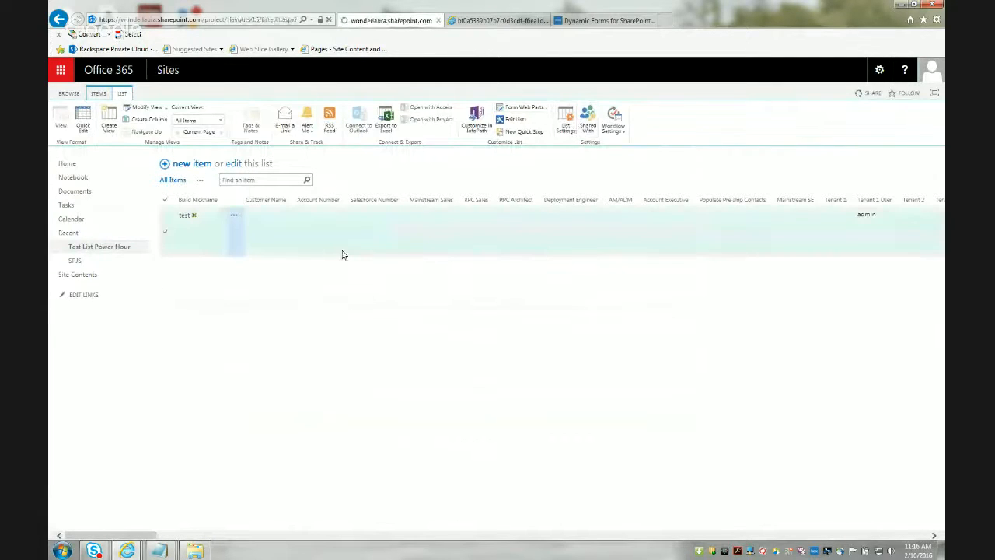
scroll(230, 402, down, 7)
scroll(229, 403, down, 1)
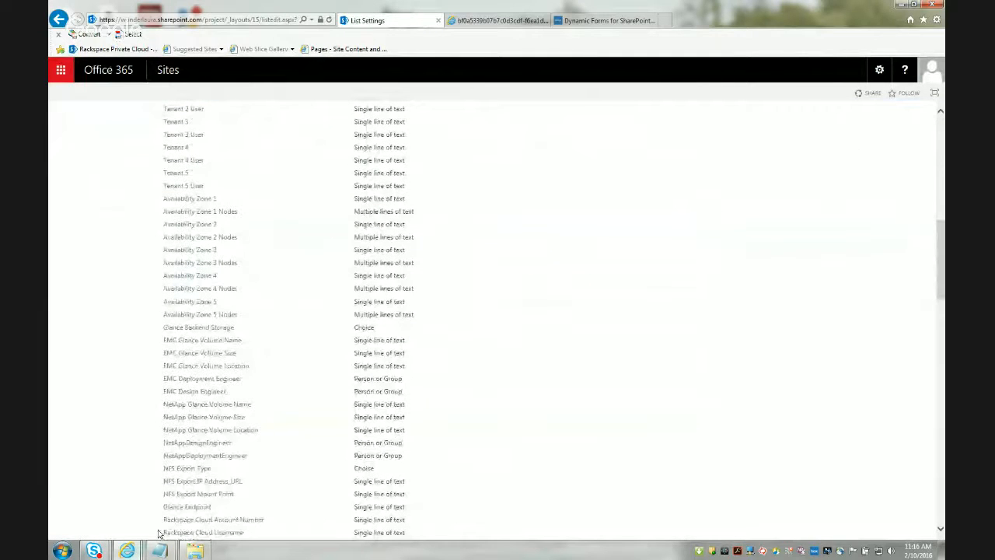
scroll(179, 482, down, 10)
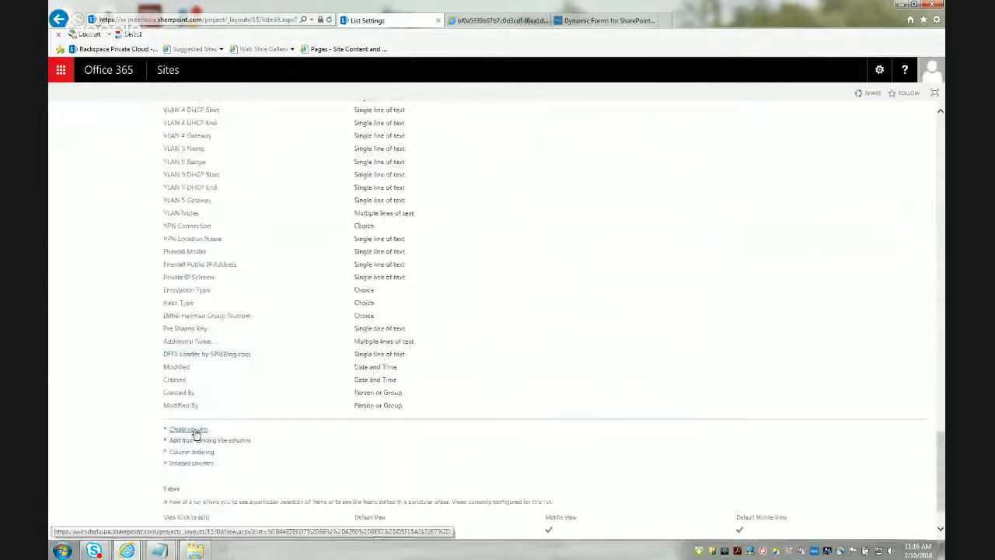
click(236, 357)
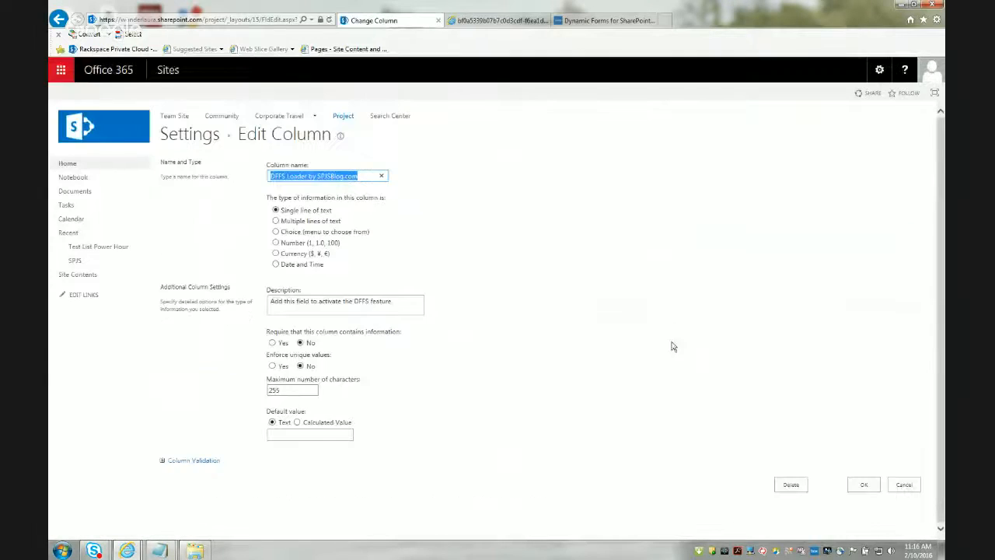
click(792, 485)
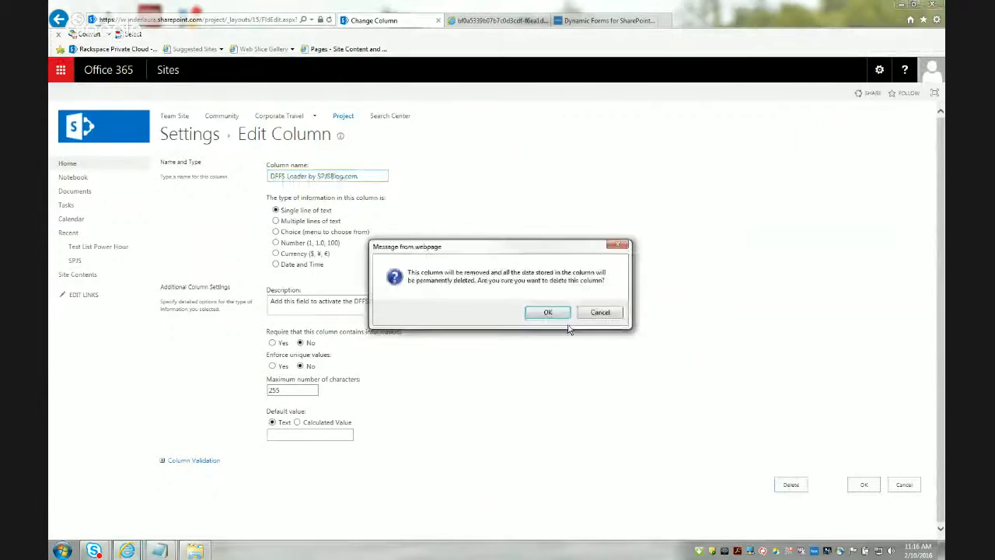
click(561, 316)
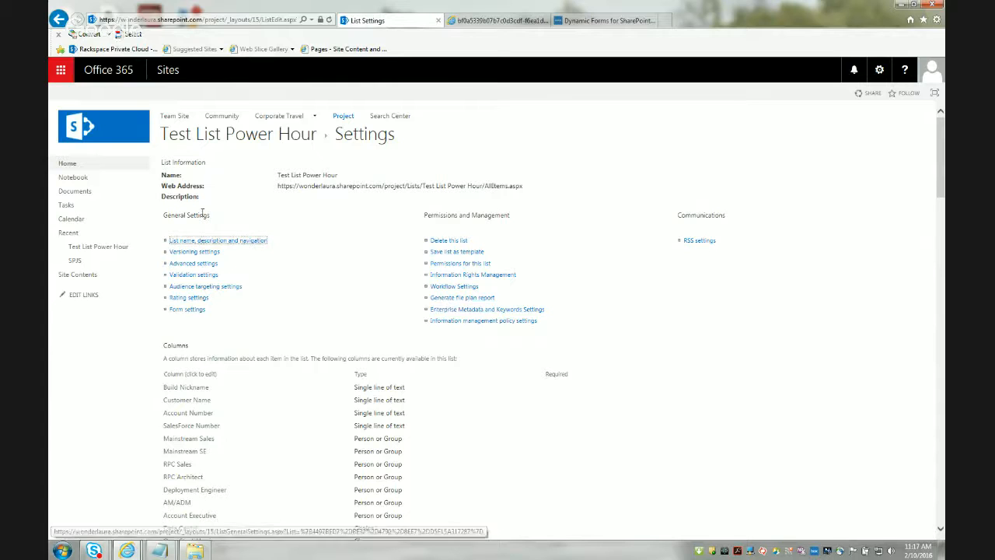
Step: Open a new item form in the Test List Power Hour list and examine its fields through to the end
click(241, 136)
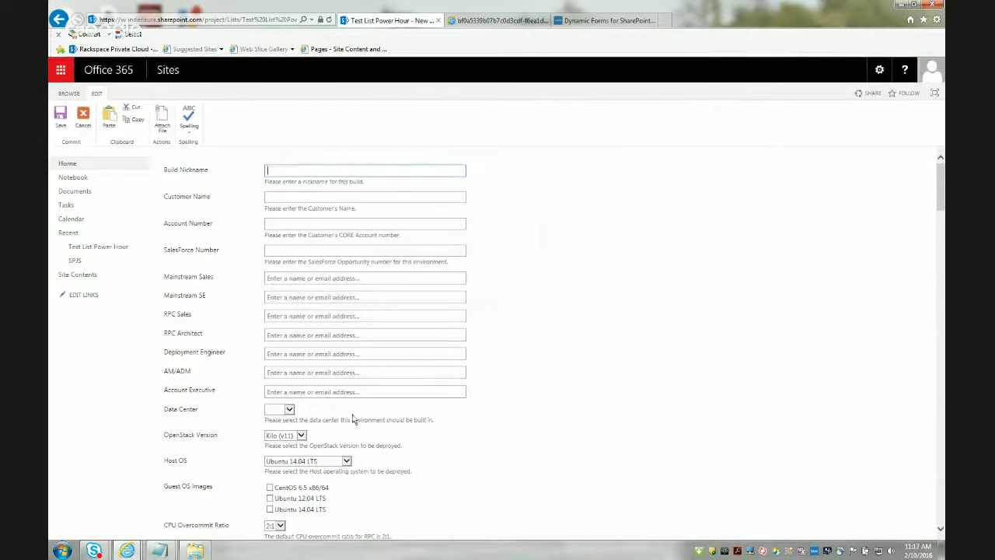
scroll(519, 380, down, 5)
scroll(520, 381, down, 6)
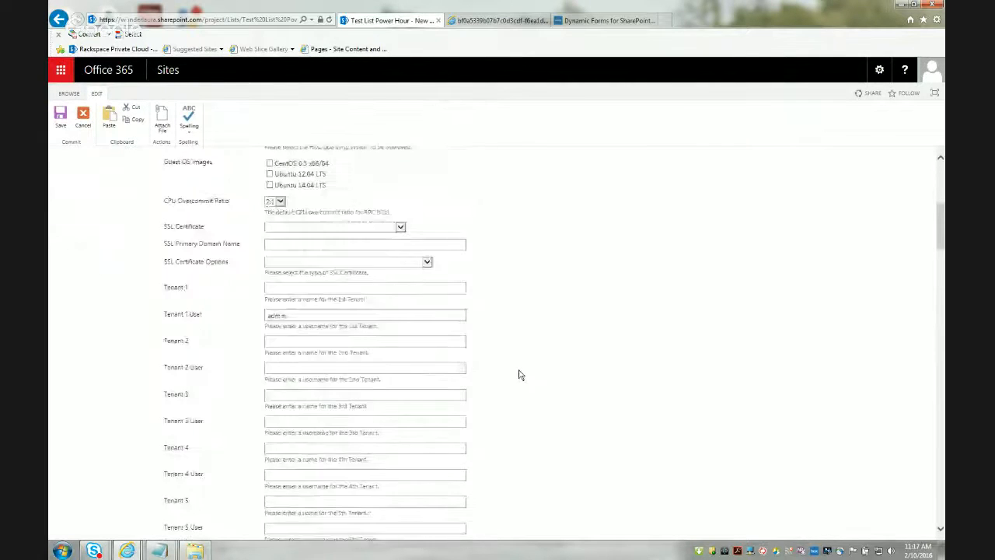
scroll(520, 375, down, 20)
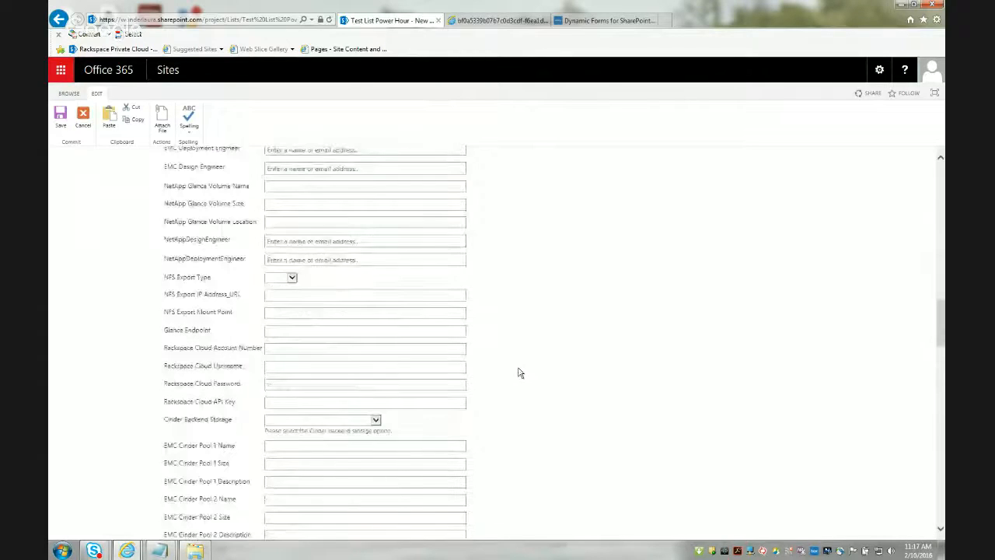
scroll(520, 373, down, 20)
scroll(520, 369, down, 15)
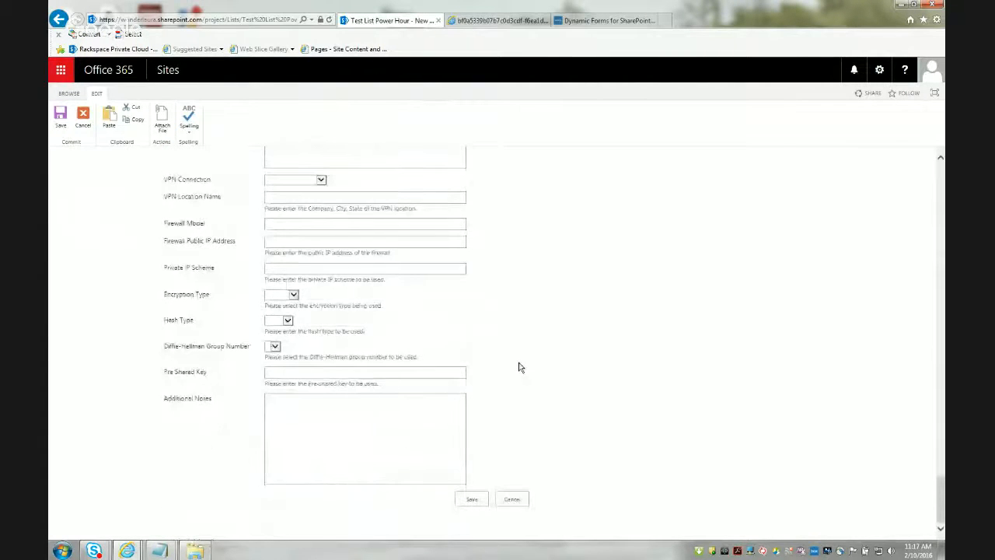
scroll(520, 367, up, 10)
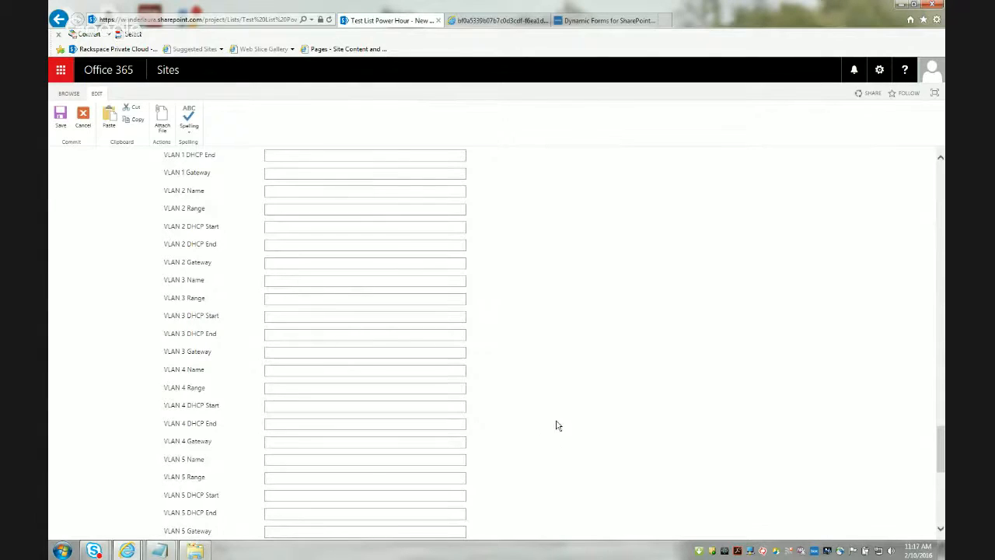
Step: Look through the remaining VLAN and VPN fields, then close the new item form without saving
scroll(558, 420, down, 10)
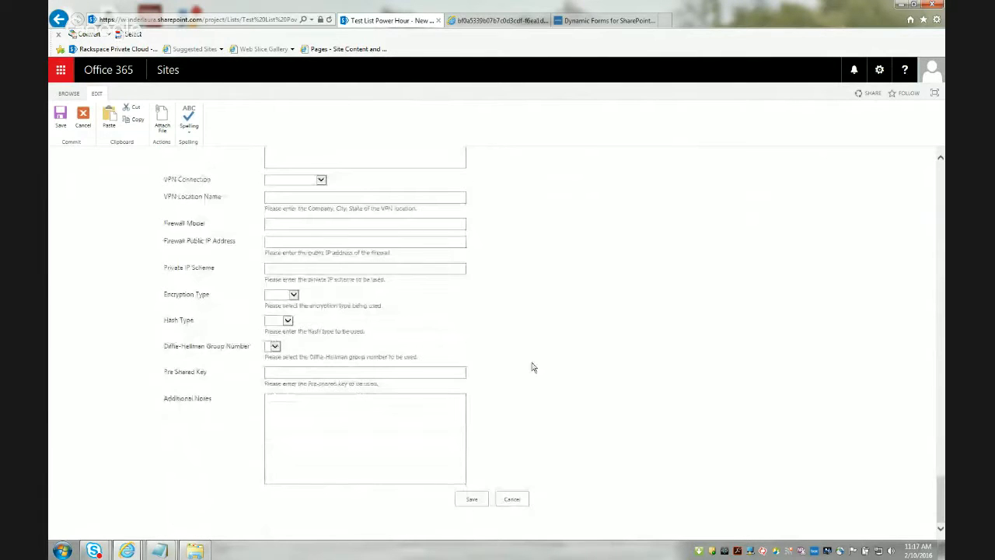
scroll(591, 335, up, 2)
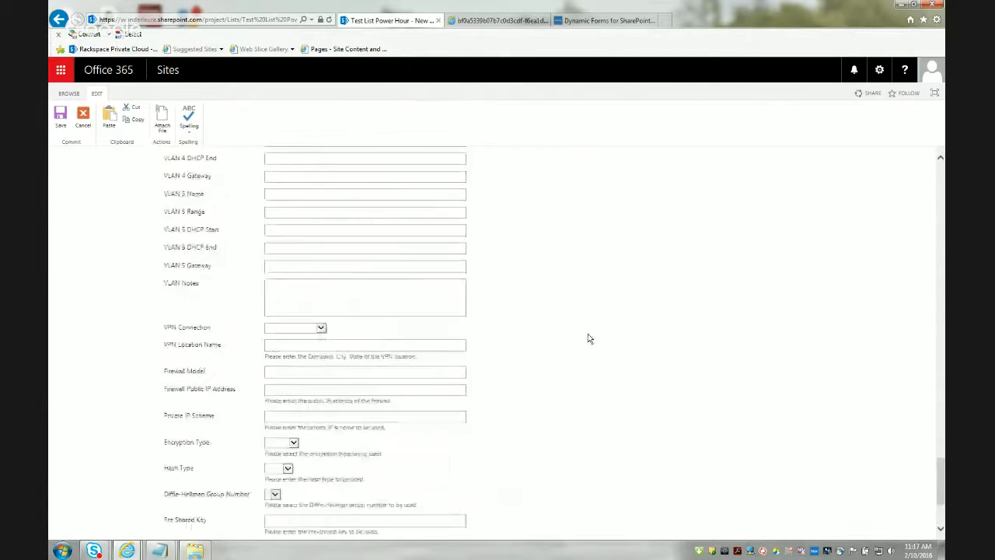
scroll(588, 337, up, 15)
scroll(588, 335, up, 3)
click(82, 118)
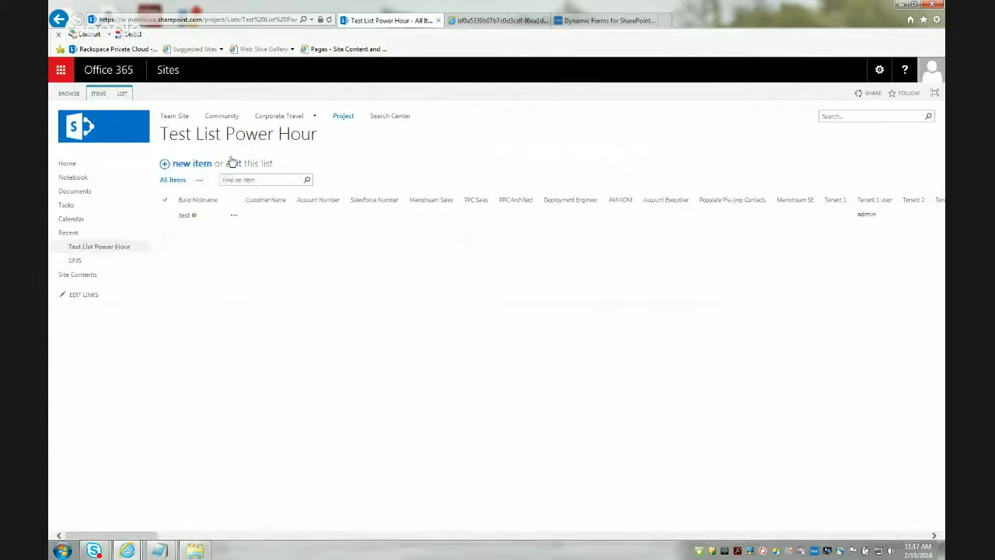
Step: Add the DFFS Loader by SPJSBlog.com site column from the SPJSBlog.com group to the Test List Power Hour list
click(122, 94)
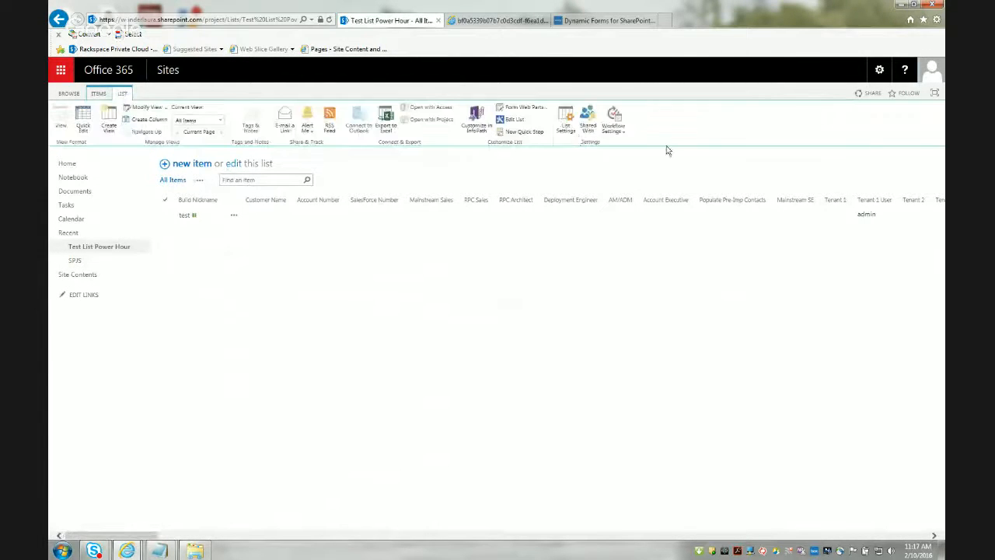
click(567, 123)
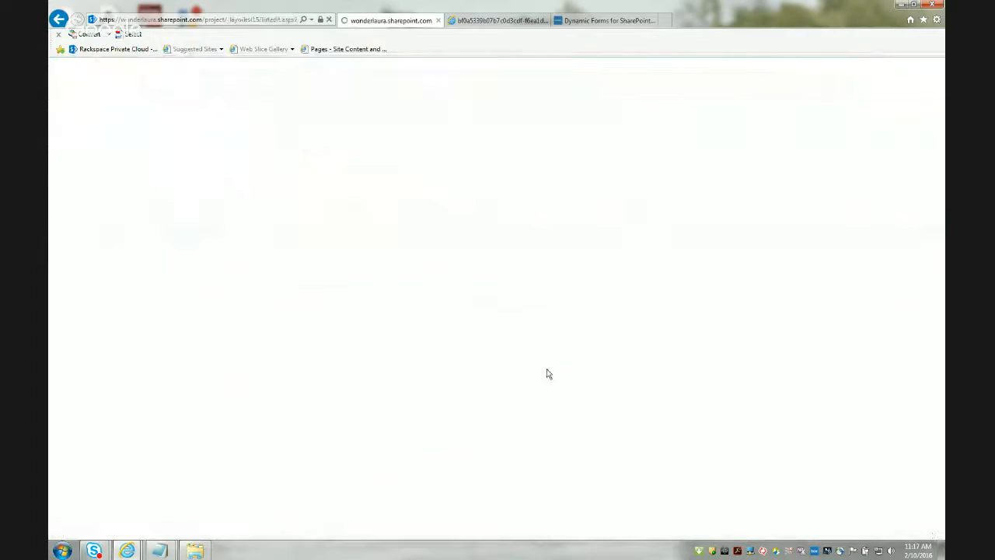
scroll(346, 342, down, 10)
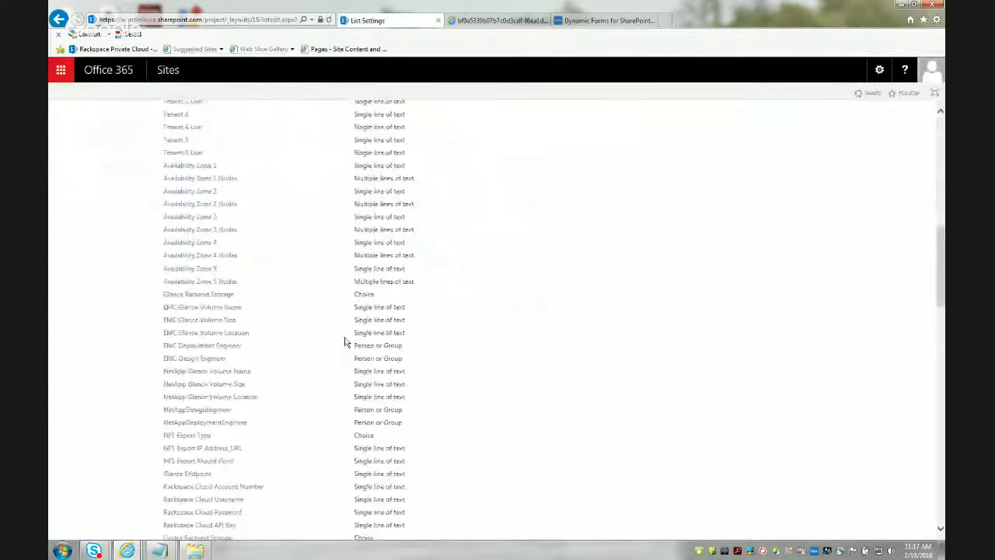
scroll(346, 342, down, 10)
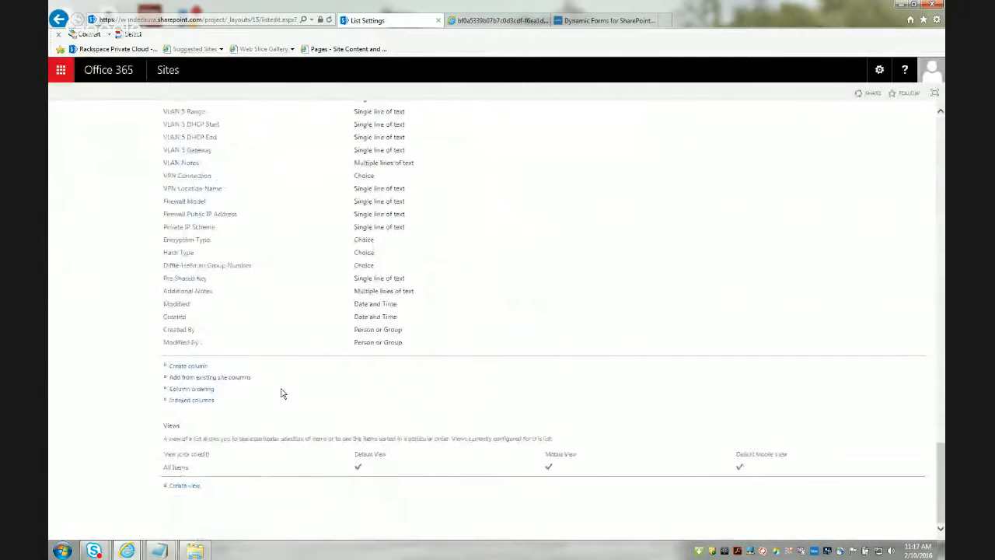
click(201, 379)
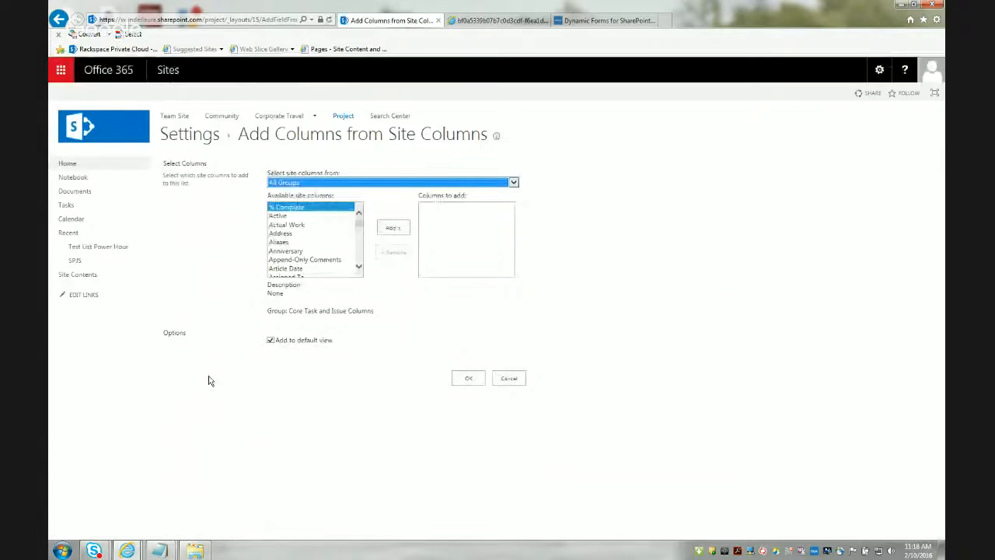
click(371, 184)
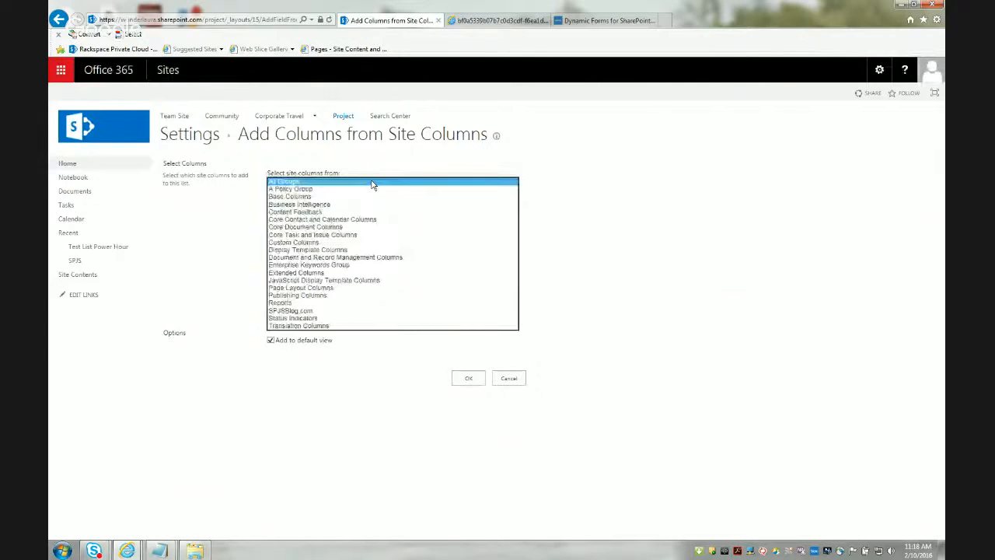
click(304, 310)
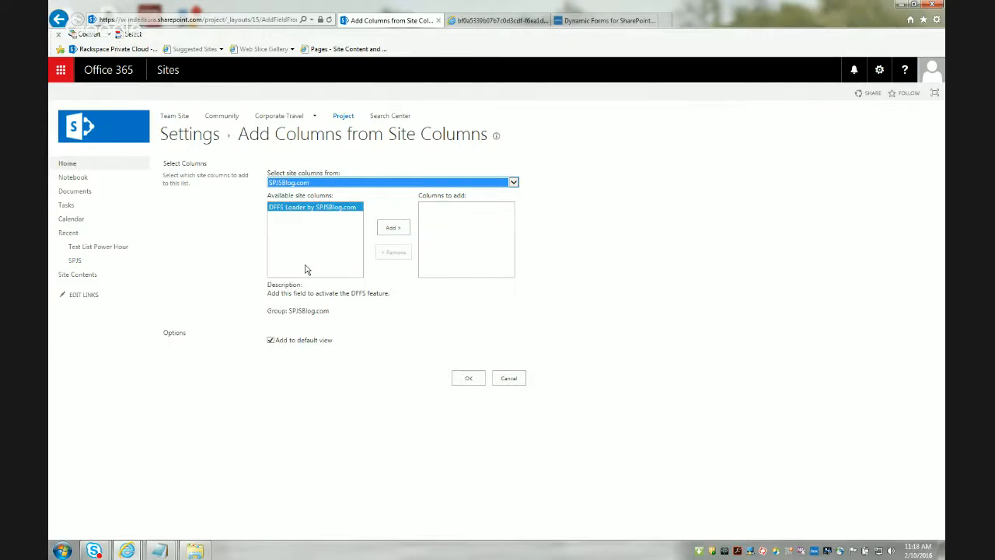
click(323, 183)
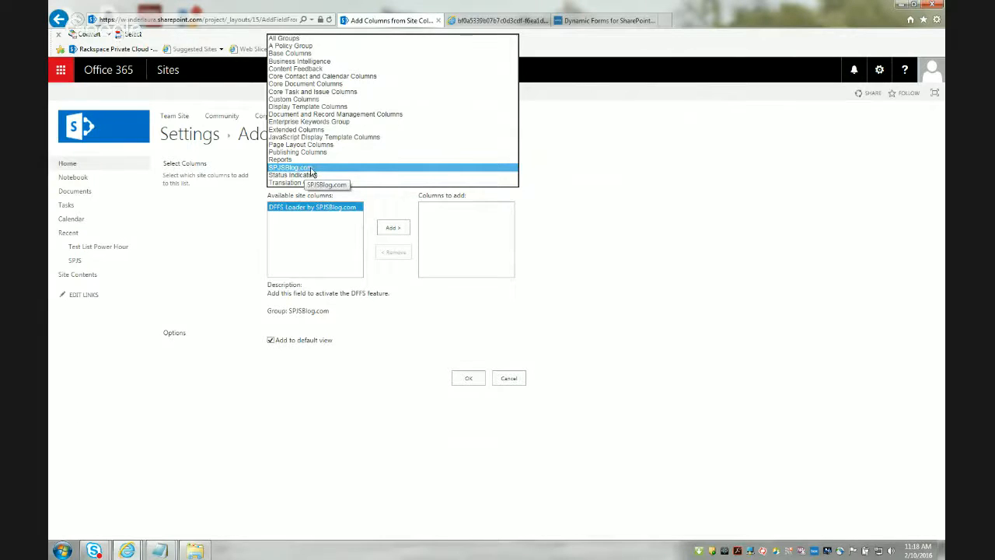
click(309, 169)
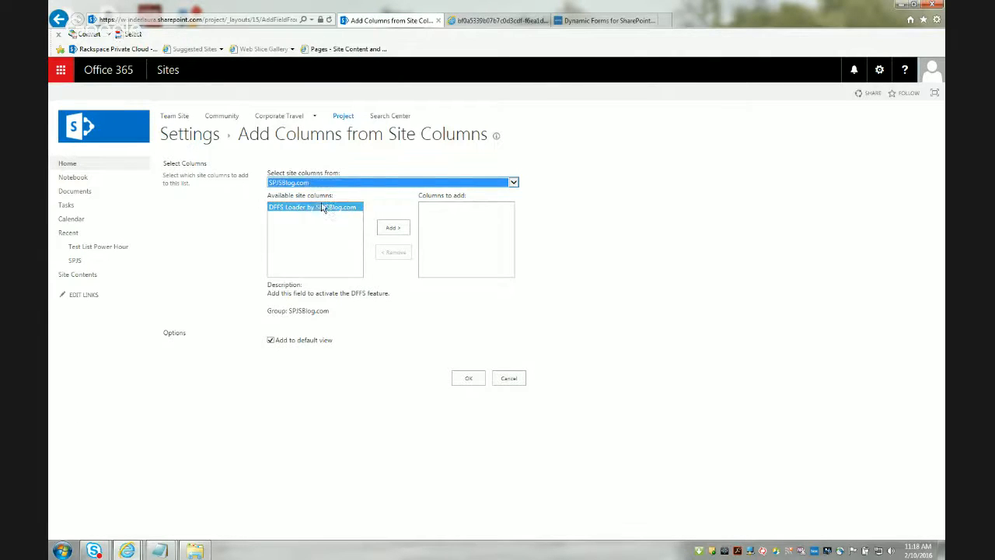
click(324, 210)
double_click(325, 214)
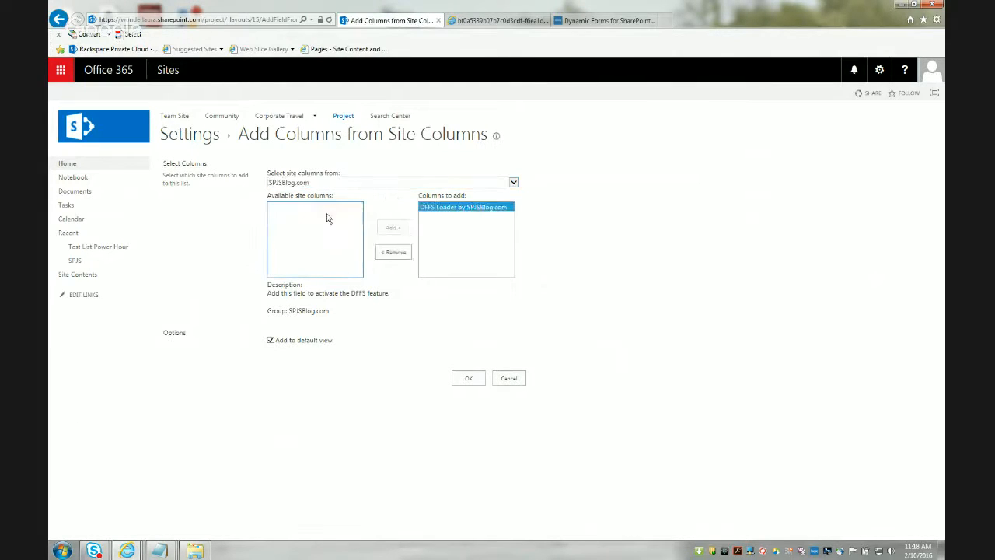
click(469, 378)
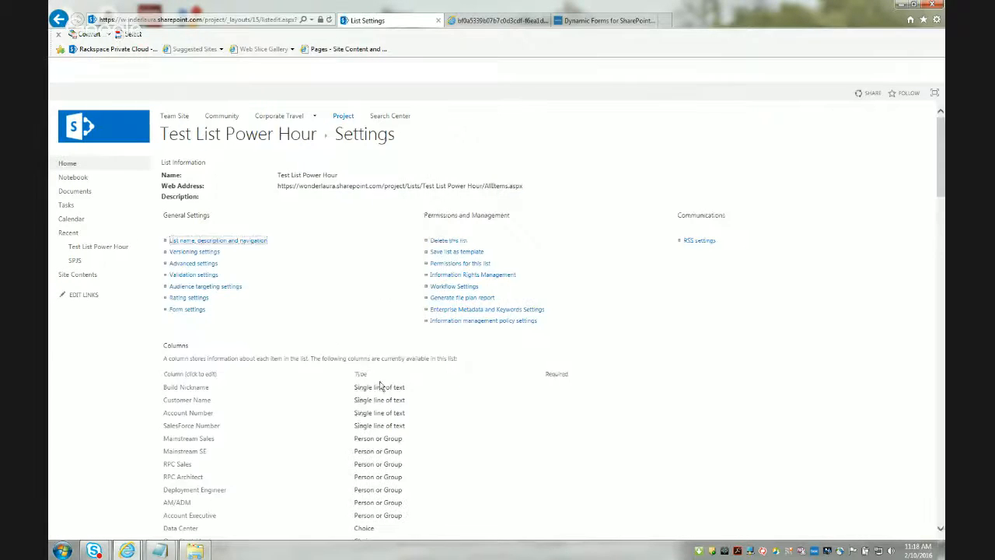
Step: Open the list's DFFS Loader by SPJSBlog.com column for editing and view the loading image open in the browser
scroll(369, 346, down, 3)
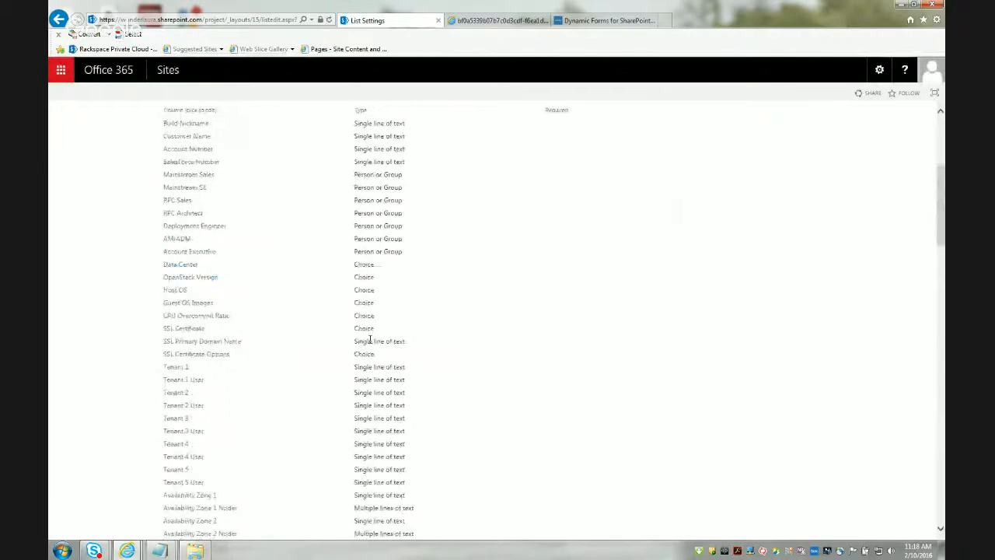
scroll(370, 339, down, 10)
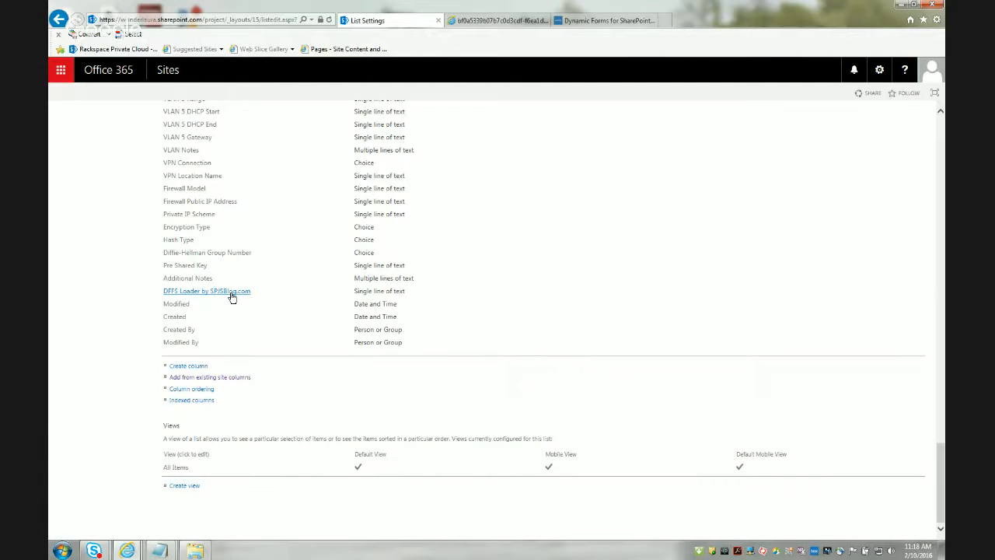
click(232, 293)
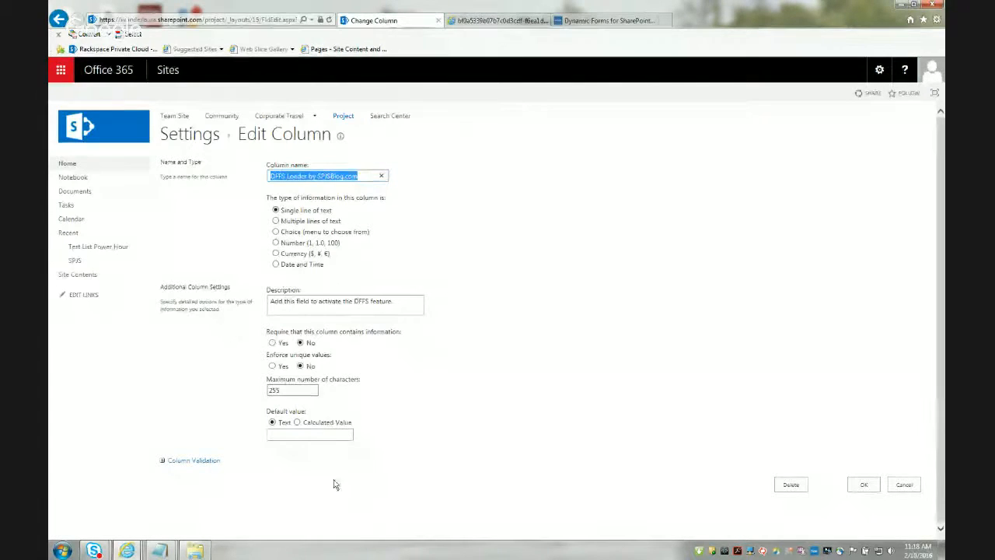
click(489, 21)
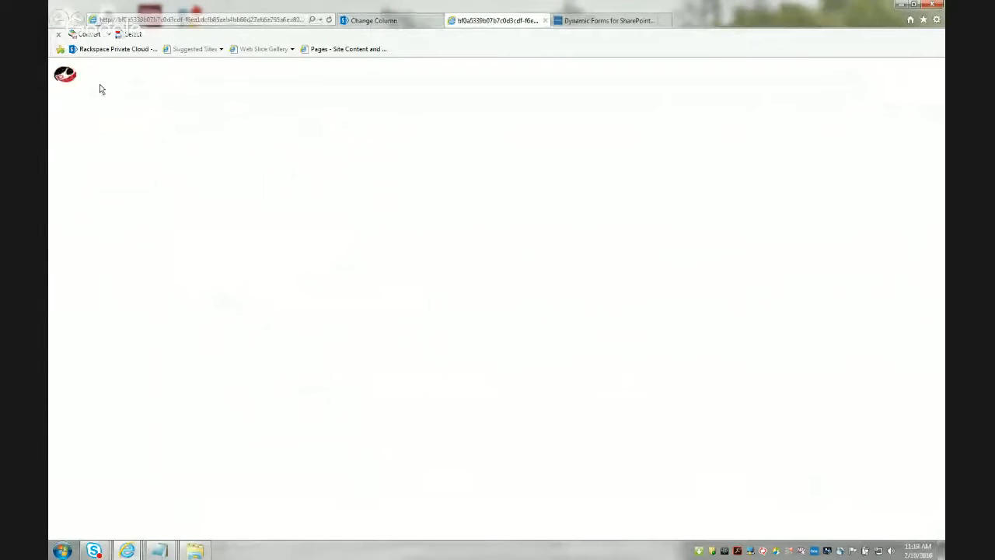
click(376, 23)
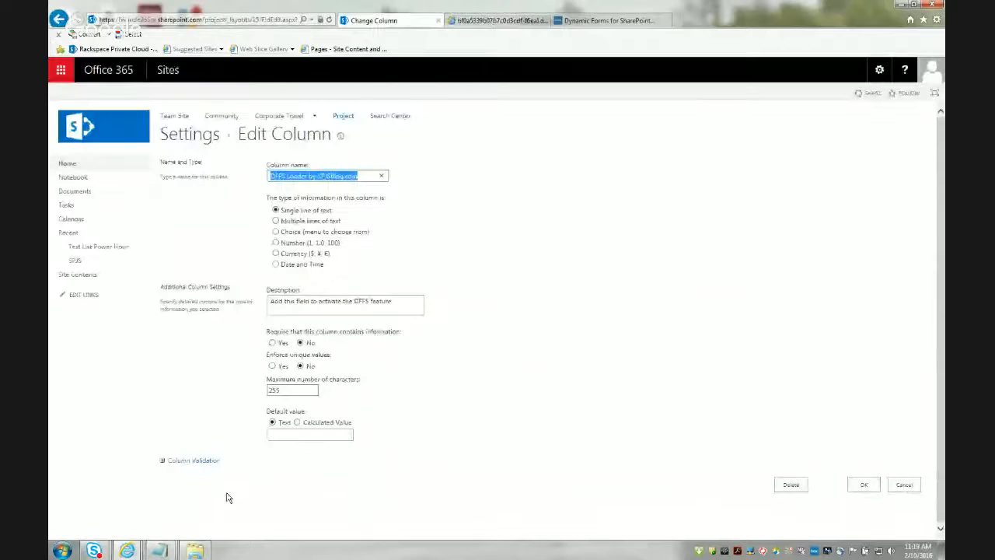
Step: Replace the column's description with the copied overlay configuration, using the raxani.gif image and bgColor EFEFEF
mouse_move(163, 549)
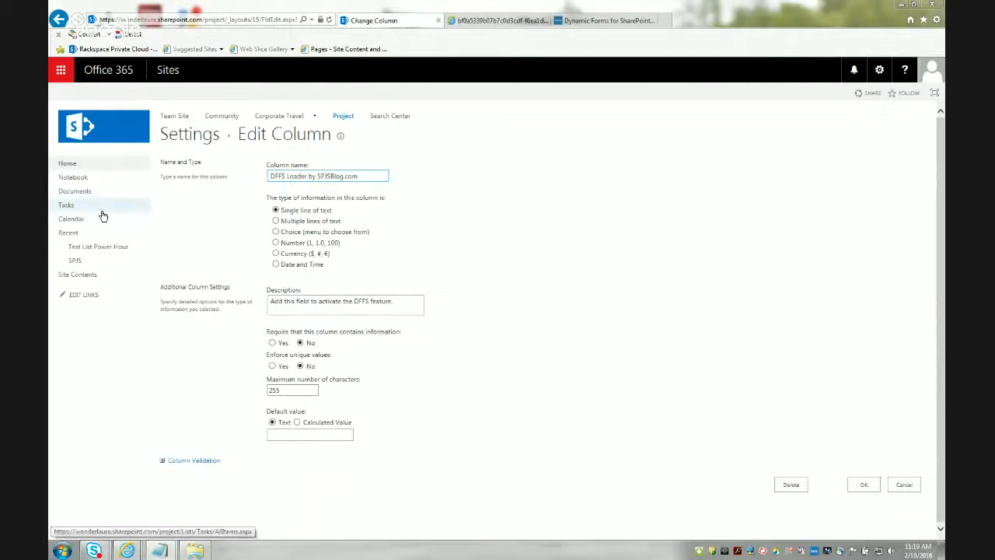
double_click(385, 303)
key(End)
key(ctrl+shift+Left)
key(ctrl+shift+Left)
key(ctrl+shift+Left)
key(ctrl+shift+Left)
key(ctrl+shift+Left)
key(ctrl+shift+Left)
key(ctrl+shift+Left)
key(ctrl+shift+Left)
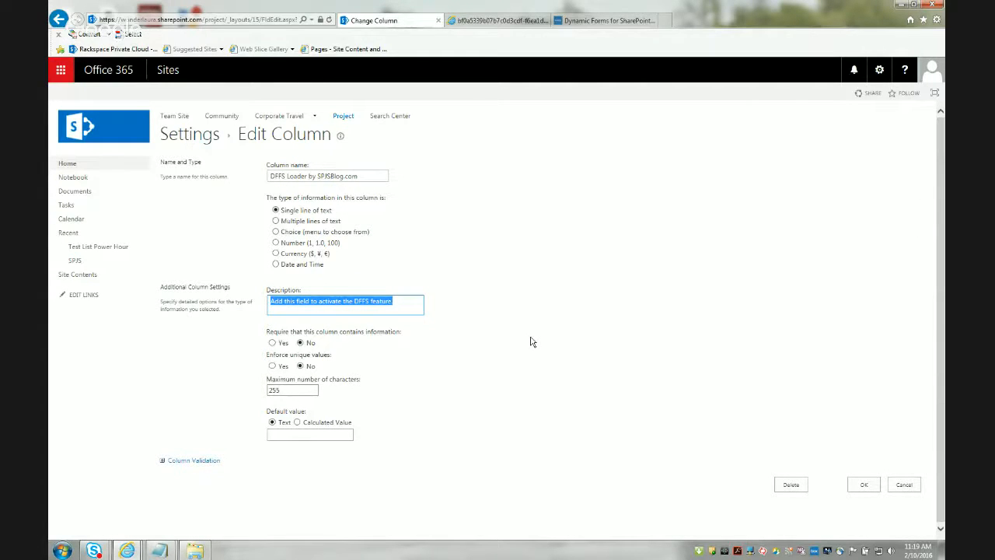
key(ctrl+v)
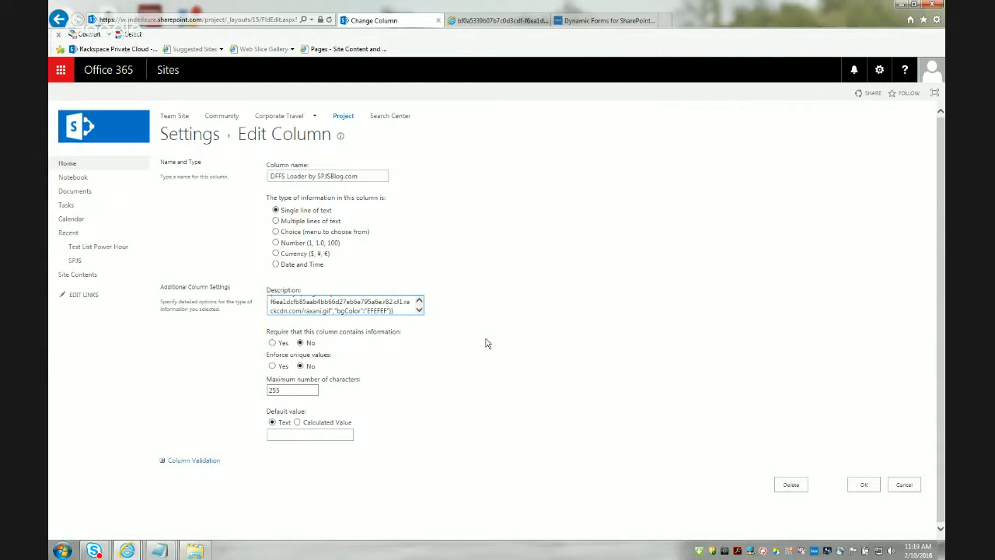
Step: Check the overlay configuration from start to end in the column's description and save the column
click(419, 302)
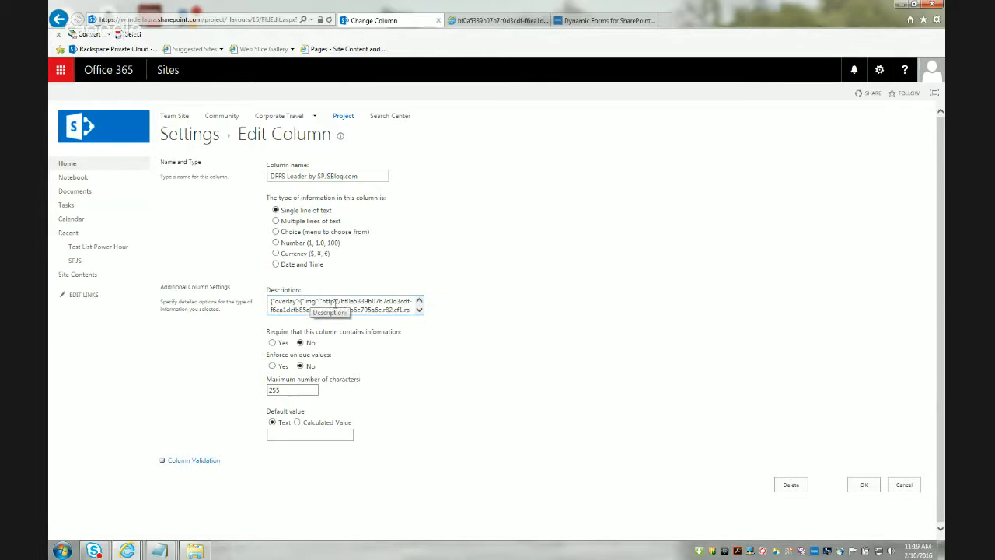
click(418, 311)
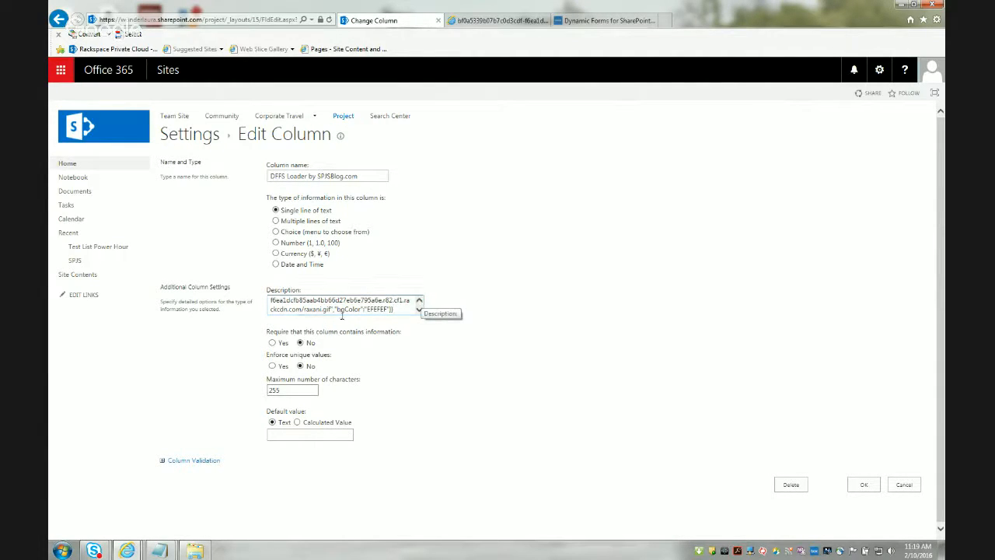
click(393, 308)
click(860, 484)
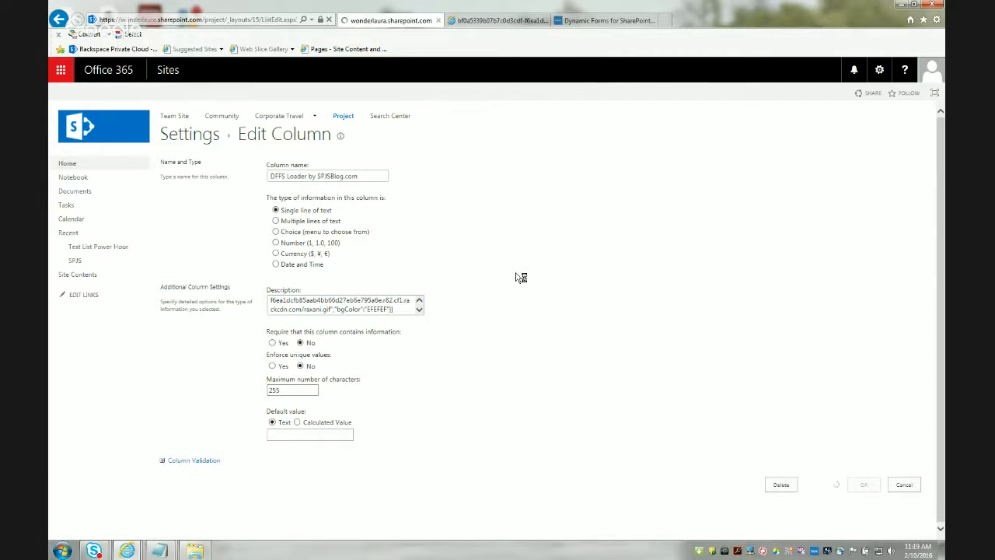
Step: Start a new item in the Test List Power Hour list and enter the DFFS setup for its form
click(99, 248)
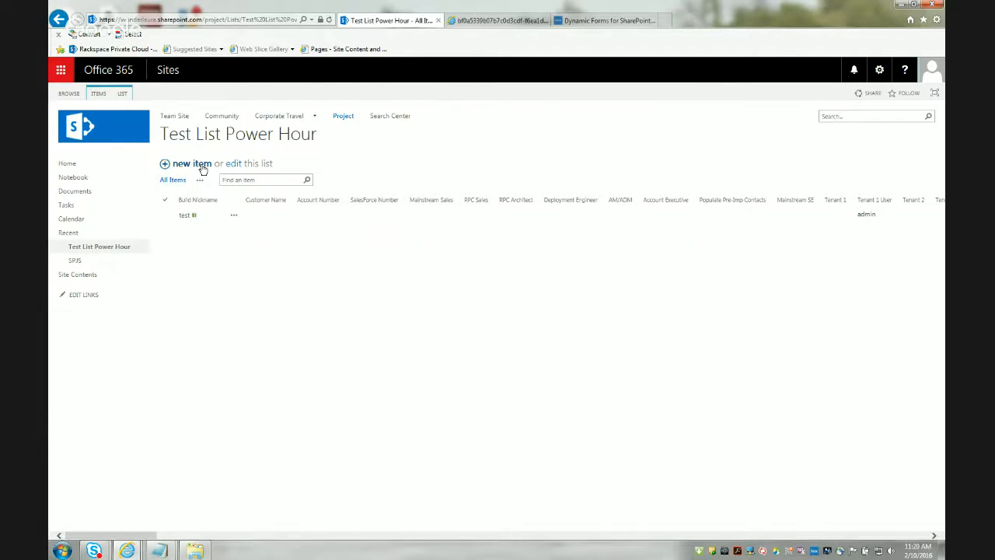
click(201, 165)
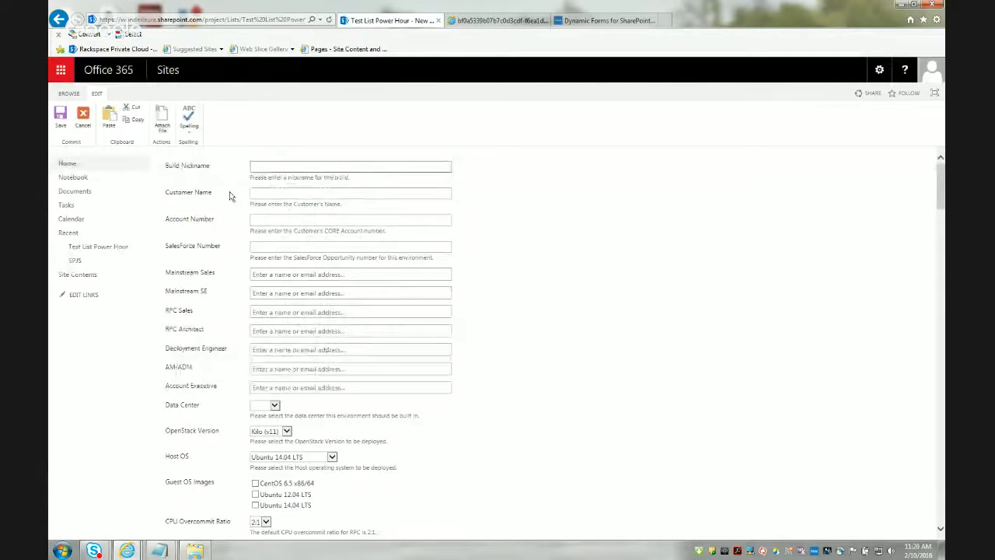
scroll(229, 196, down, 20)
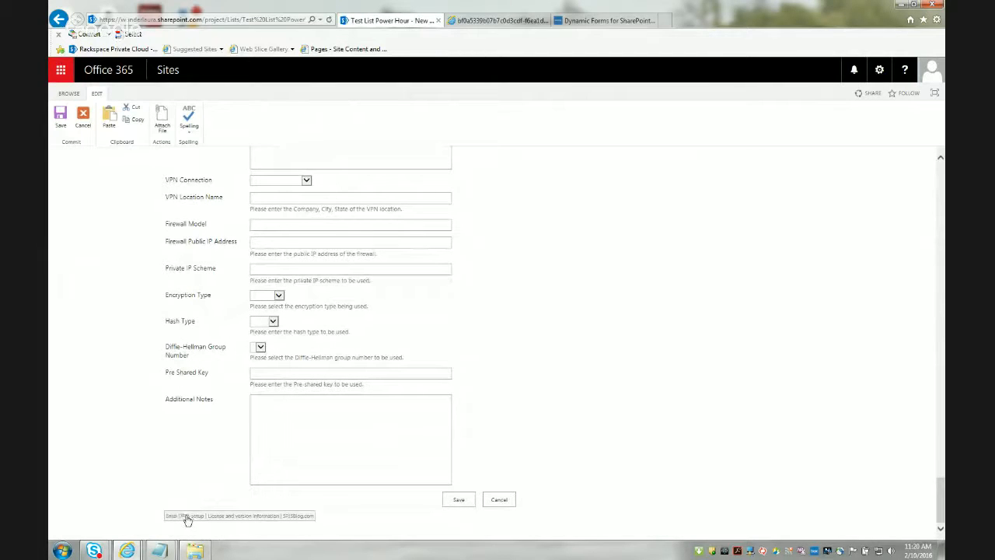
click(185, 516)
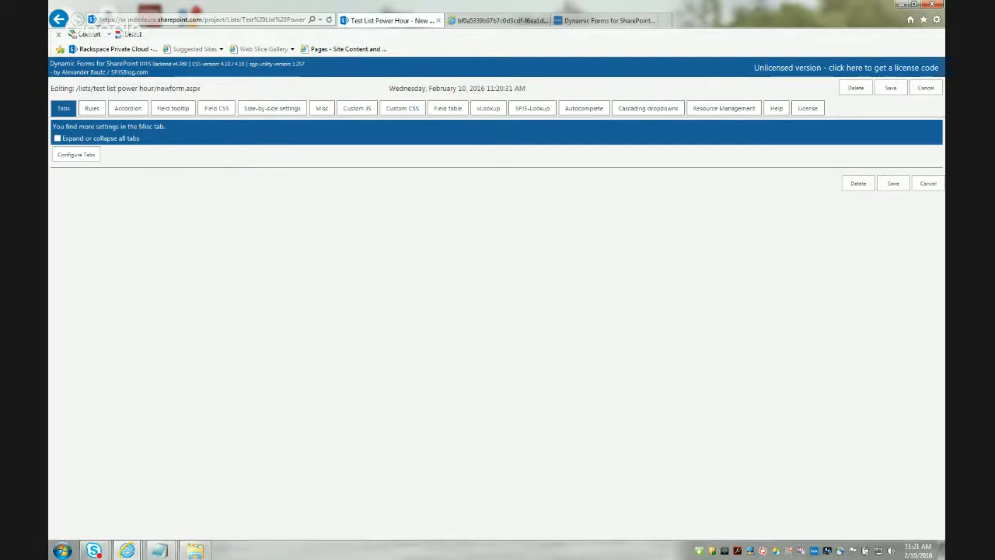
Step: Import the copied DFFS configuration into the new item form's miscellaneous settings, overwriting the currently saved configuration
click(161, 550)
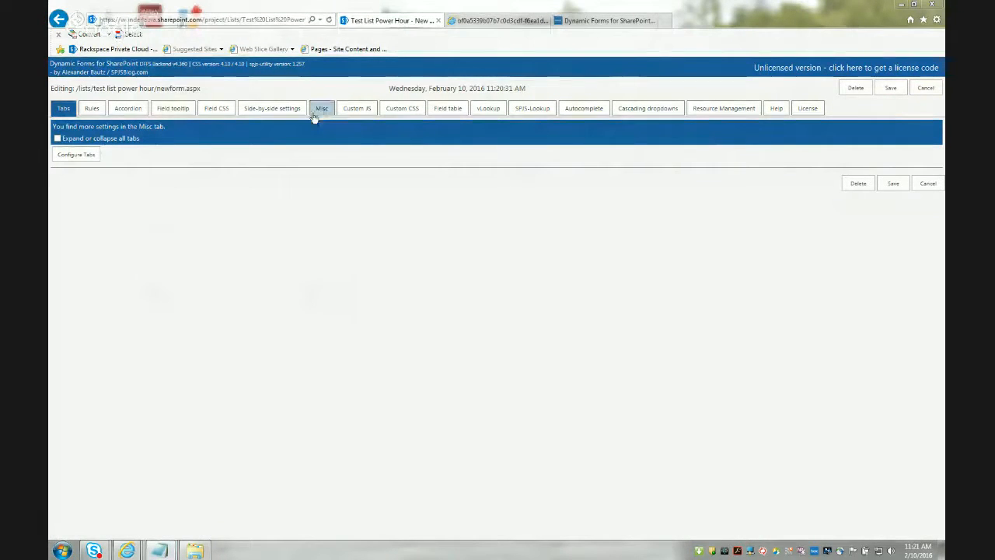
click(315, 114)
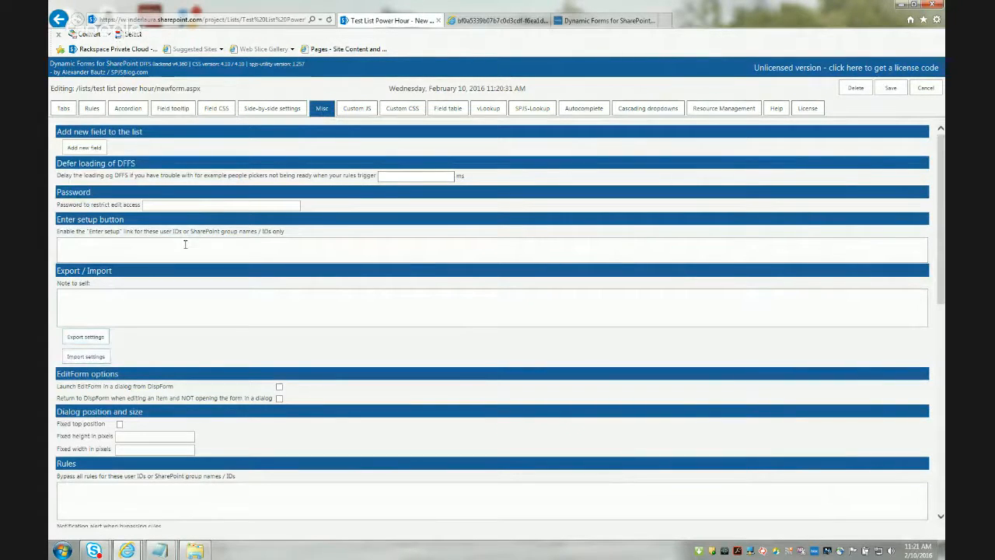
click(85, 356)
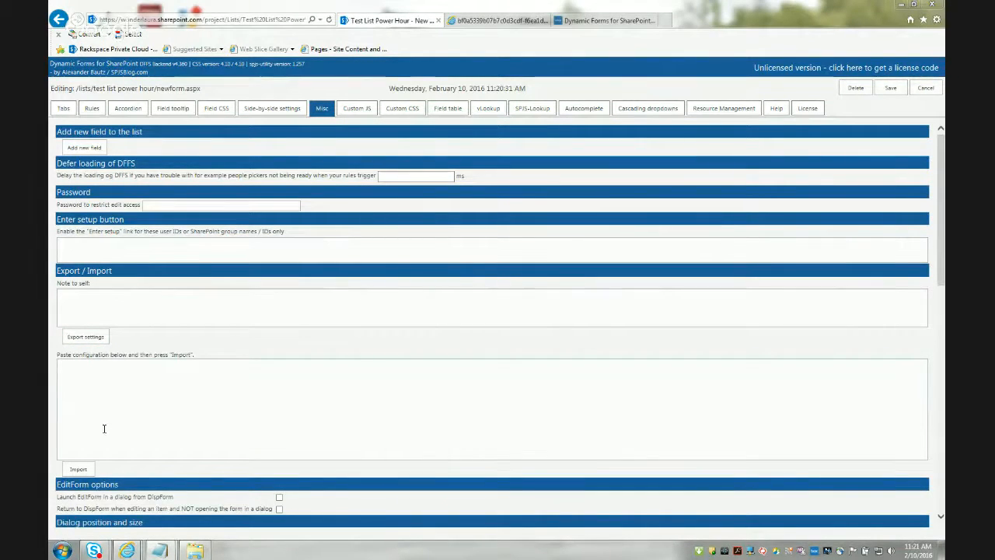
click(104, 422)
key(ctrl+v)
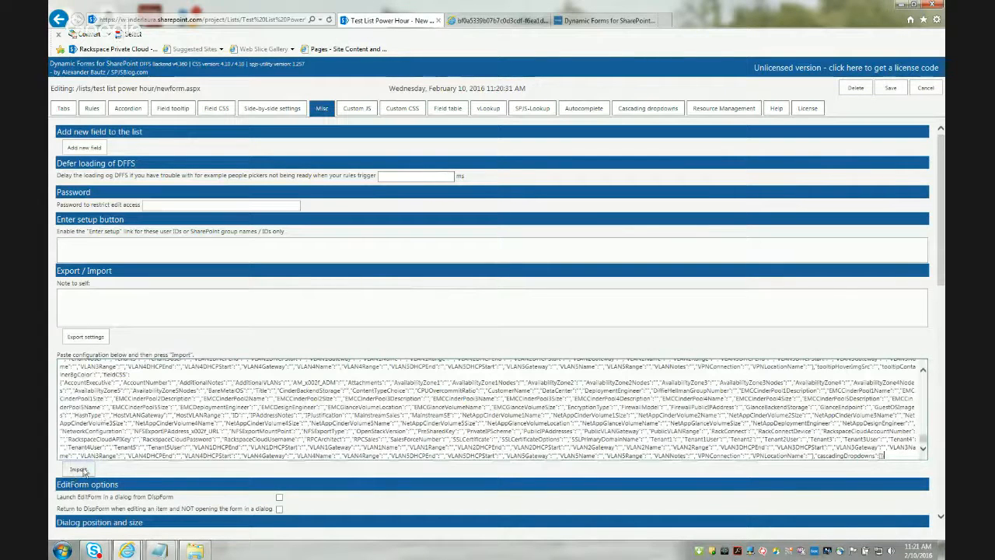
click(79, 469)
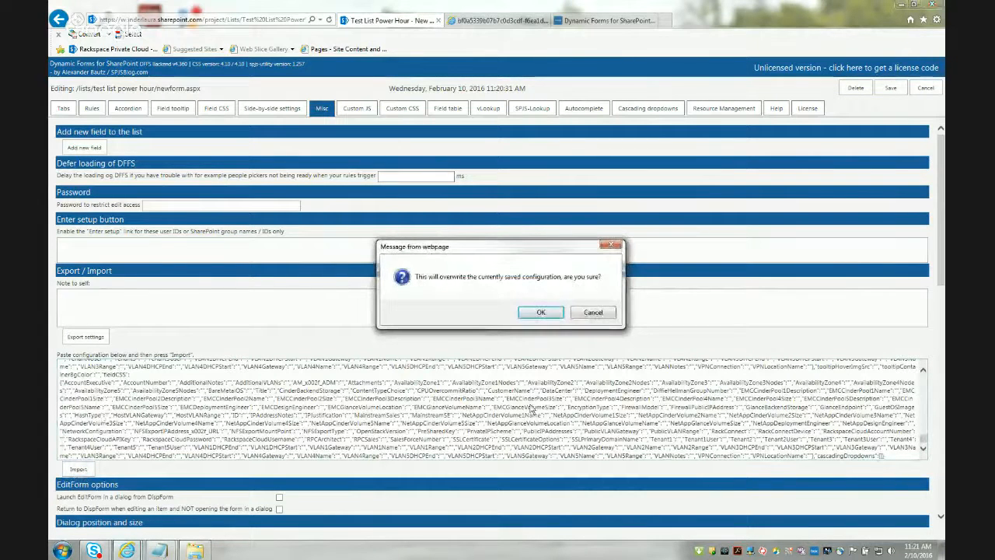
click(540, 311)
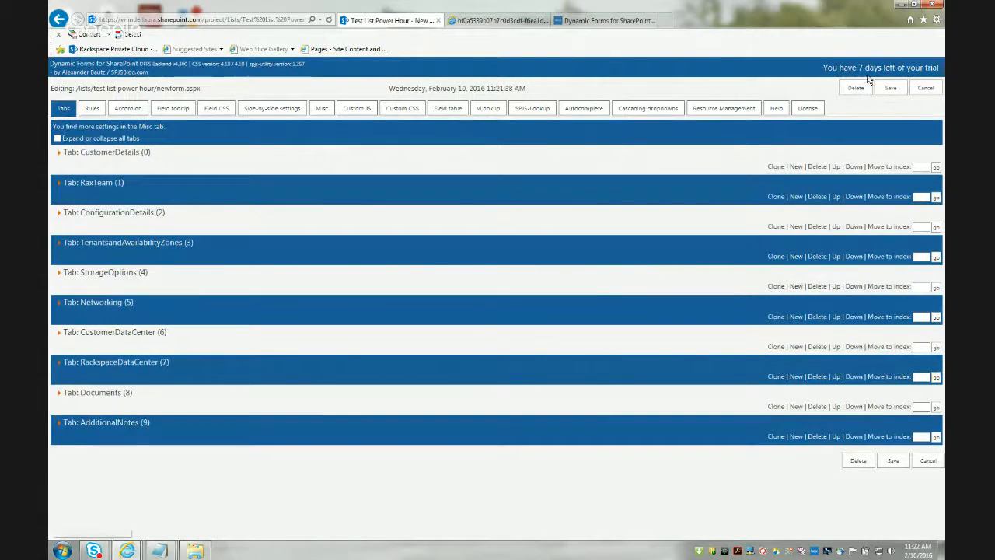
Step: Save the imported DFFS configuration for the new item form and exit the setup
click(892, 89)
click(545, 327)
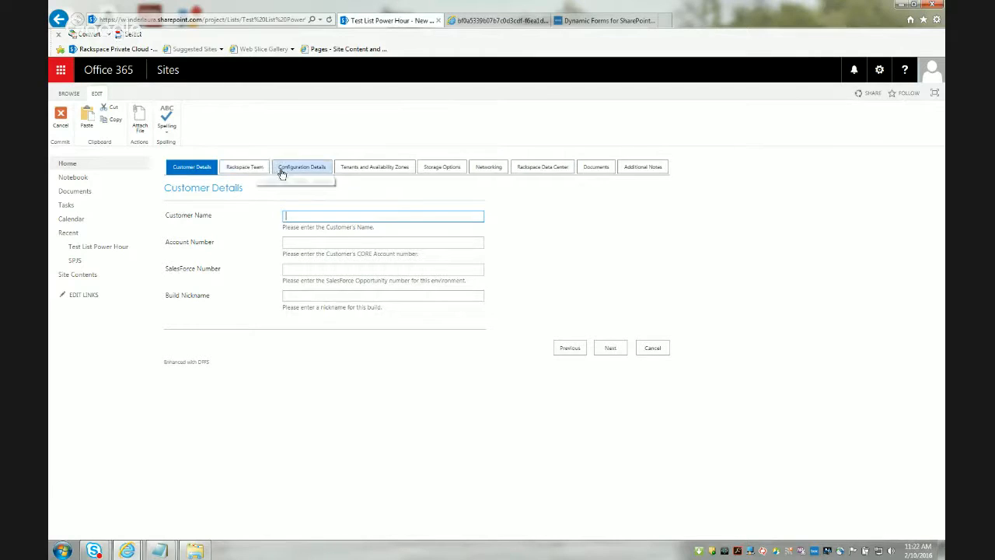
Step: Test the Configuration Details tab with Data Center set to CDC and to DFW1, and cancel the new item
click(313, 169)
click(307, 217)
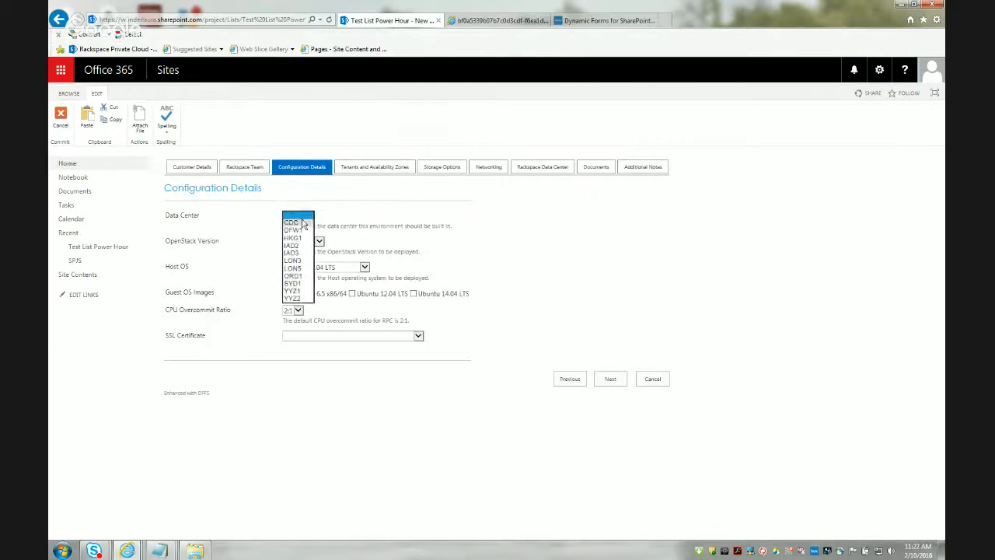
click(301, 223)
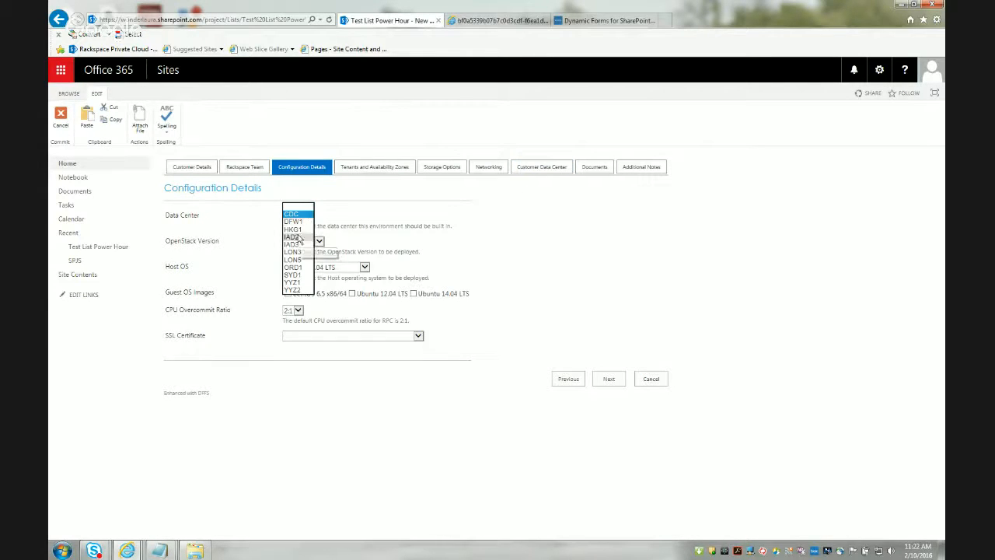
click(299, 221)
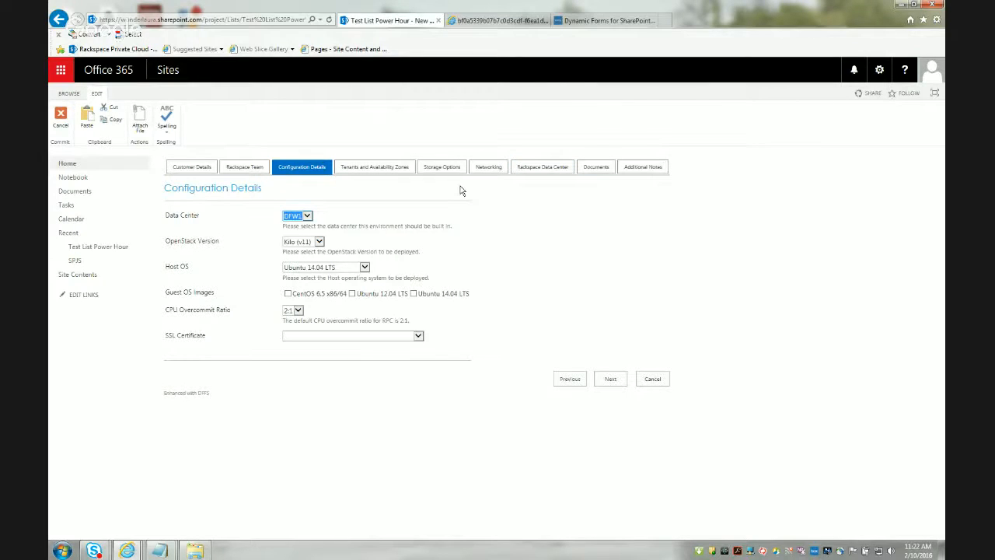
click(196, 168)
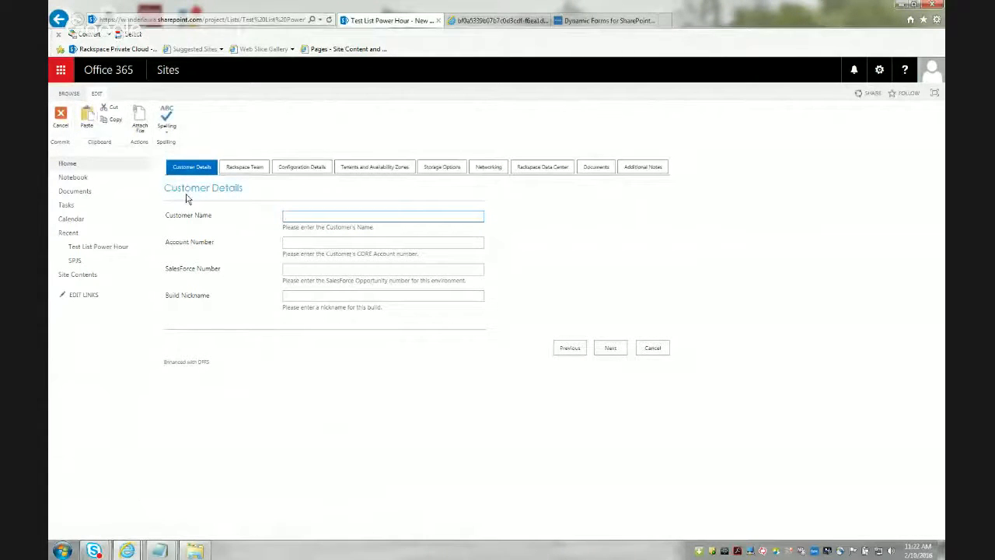
click(61, 118)
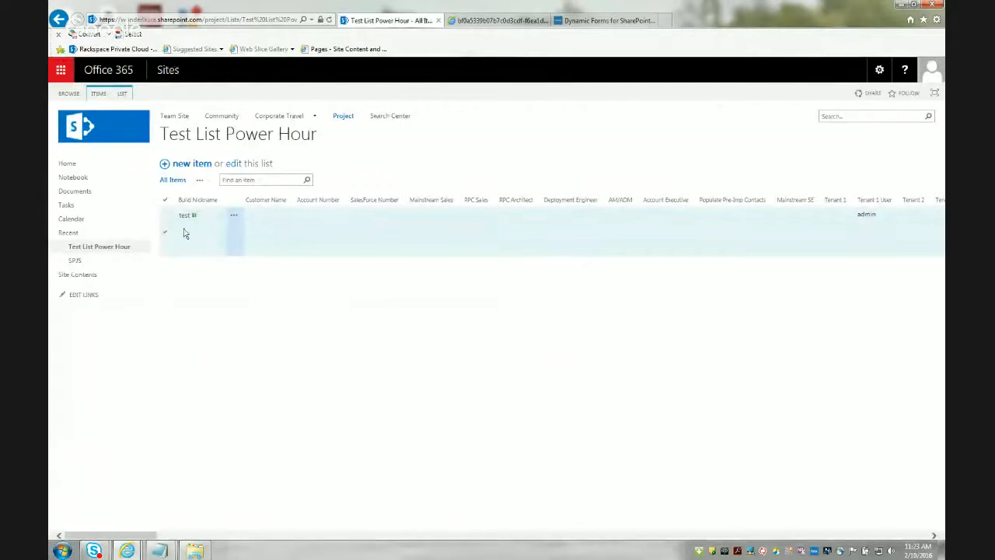
Step: Open the test item in the Test List Power Hour list for editing
click(166, 235)
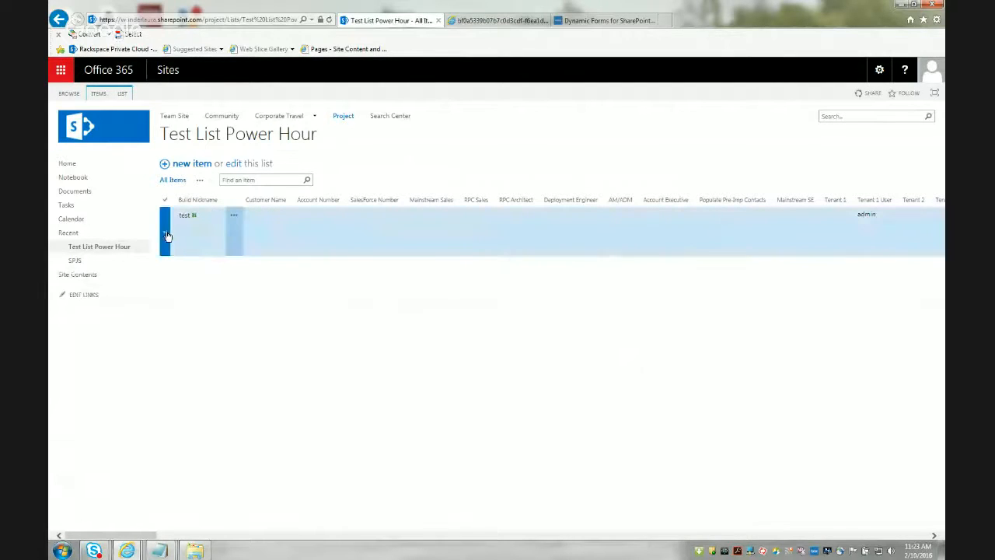
click(234, 216)
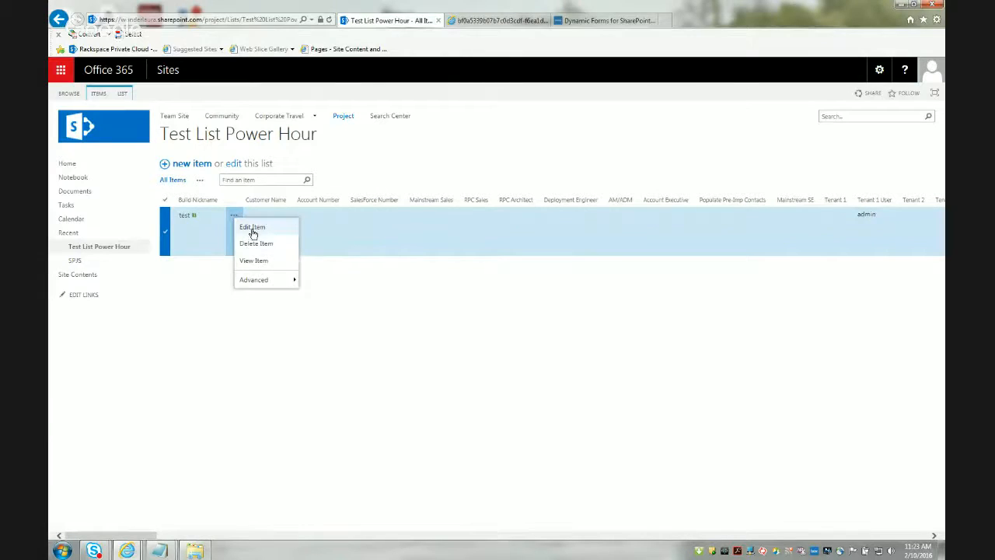
click(251, 228)
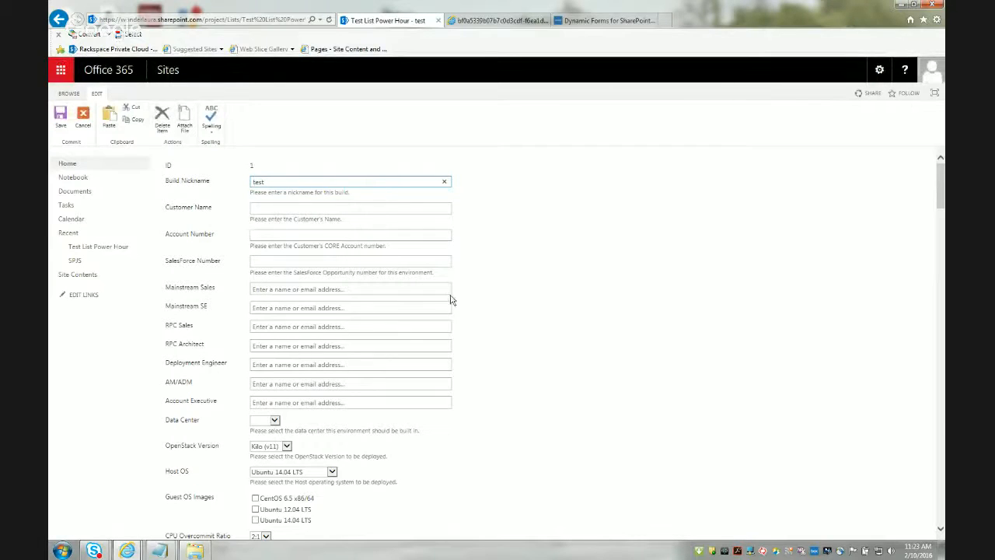
scroll(528, 295, down, 4)
scroll(527, 279, down, 20)
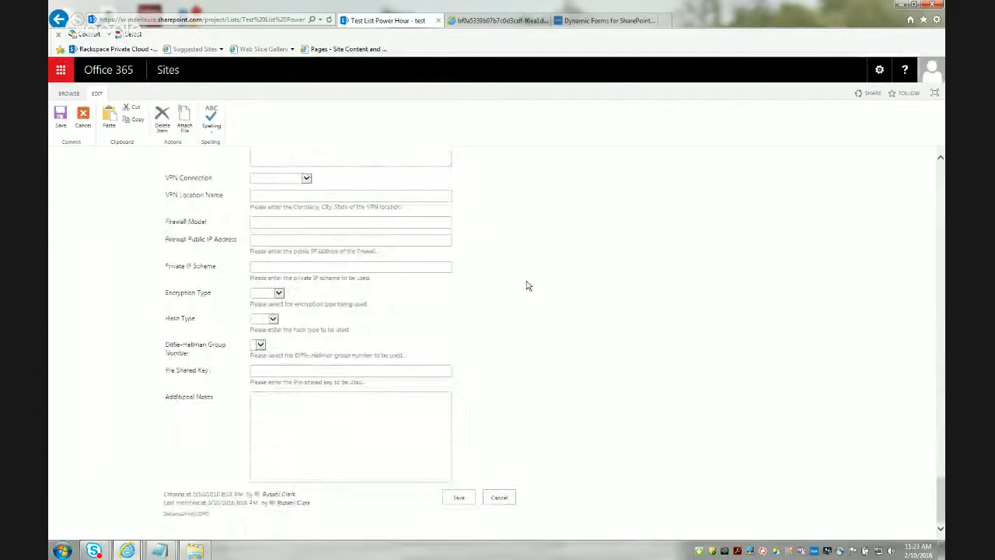
click(179, 517)
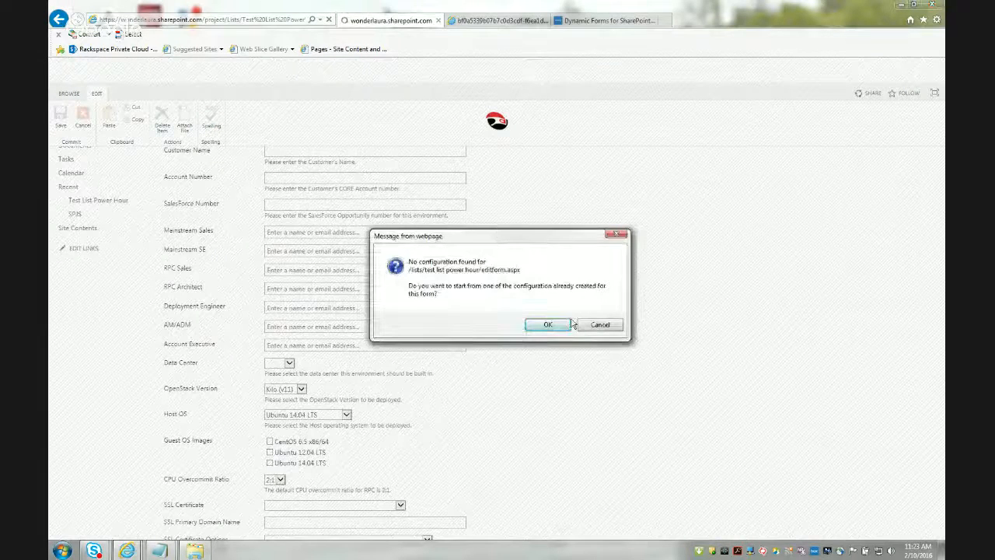
click(547, 325)
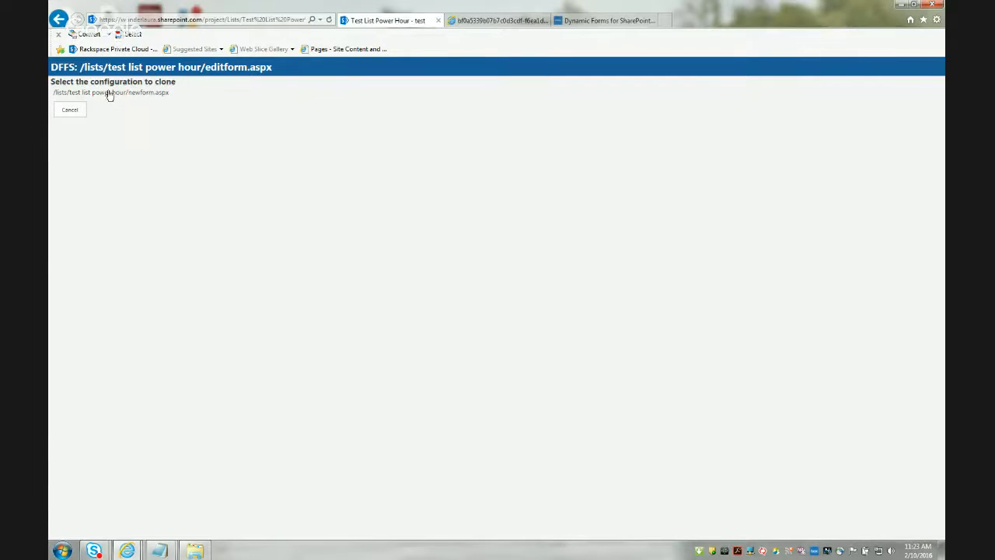
click(83, 109)
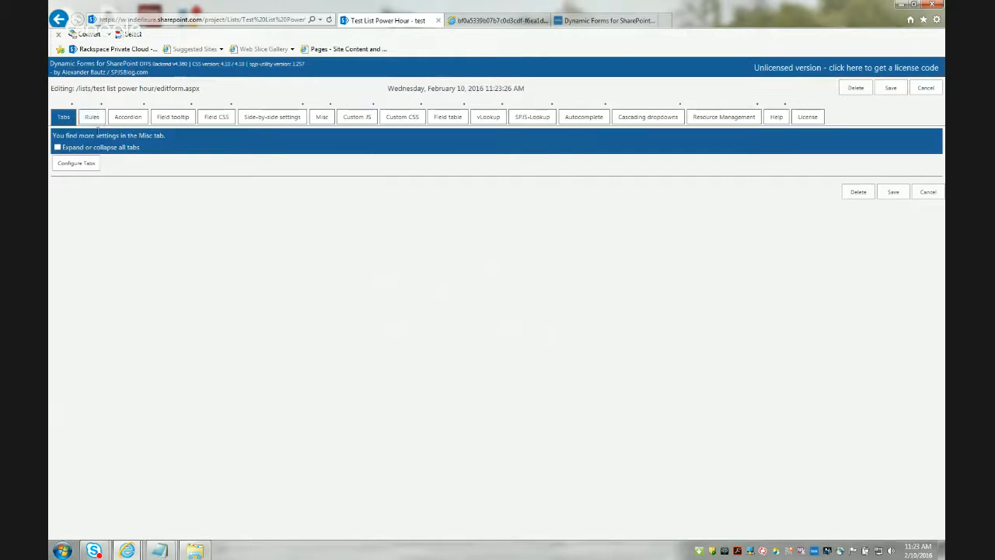
click(926, 87)
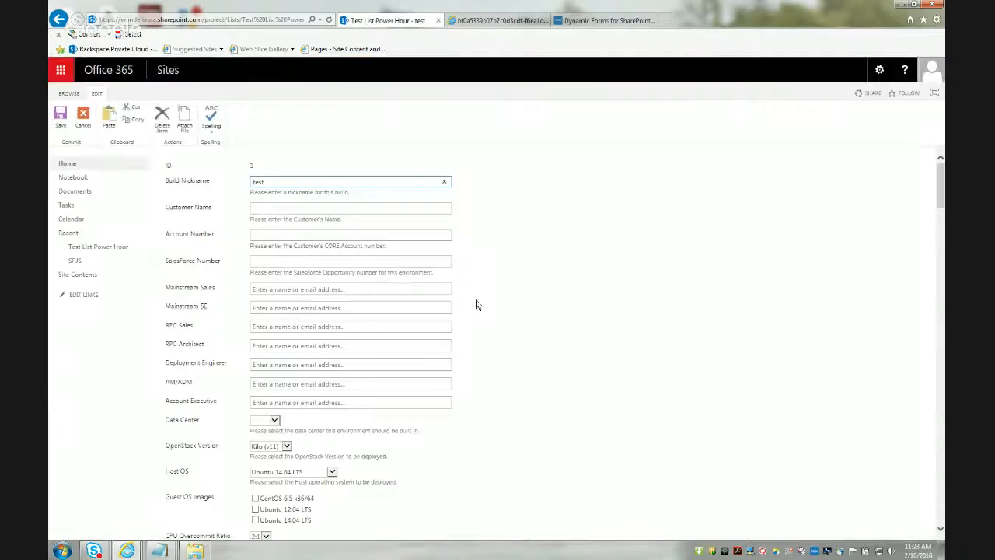
Step: Clone the newform.aspx DFFS configuration to the item's edit form, save it, and close the form
scroll(179, 364, down, 20)
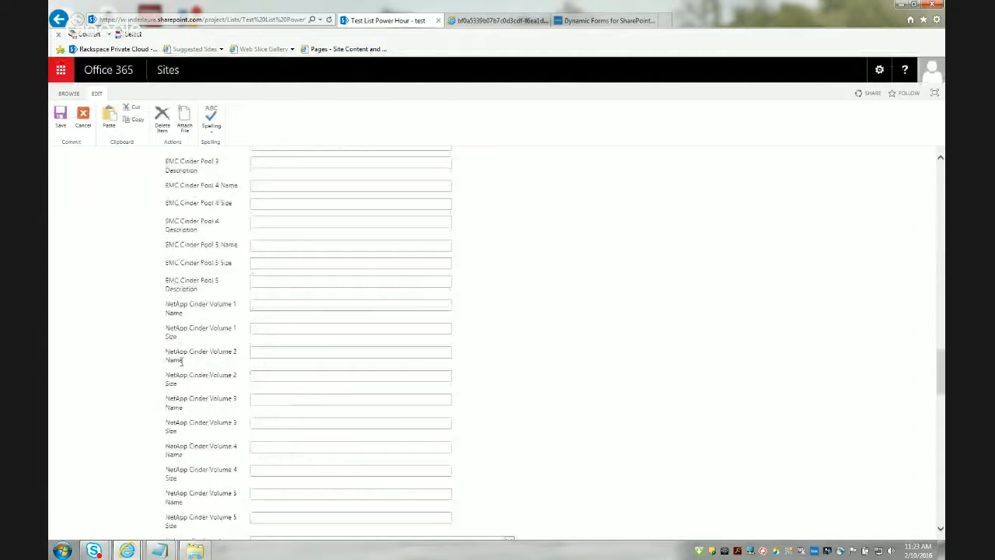
scroll(181, 360, down, 10)
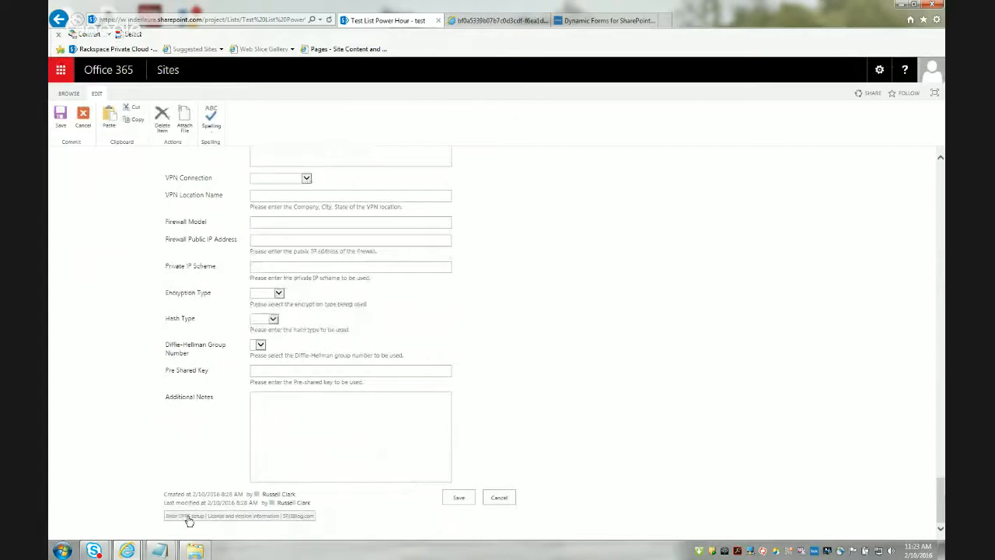
click(186, 517)
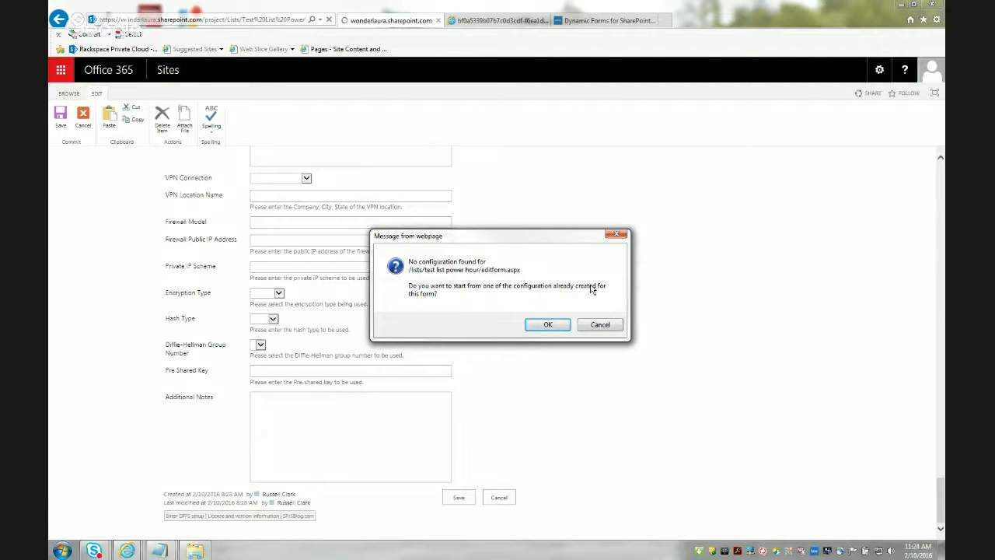
click(558, 325)
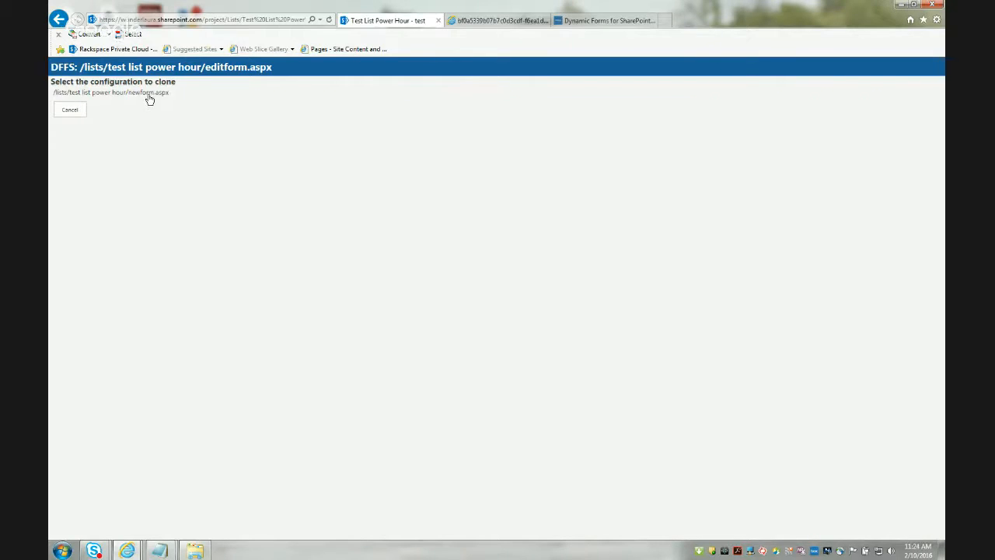
click(148, 95)
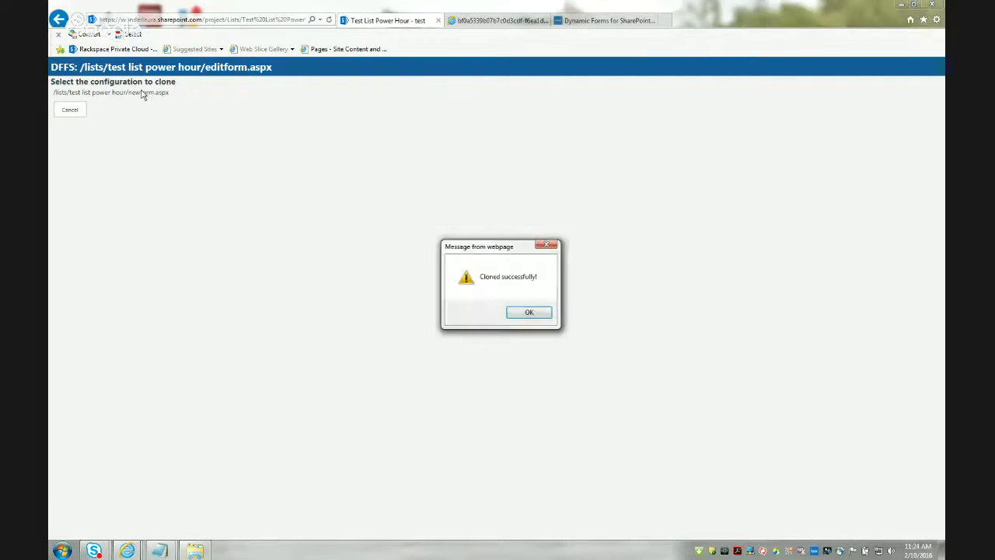
click(530, 313)
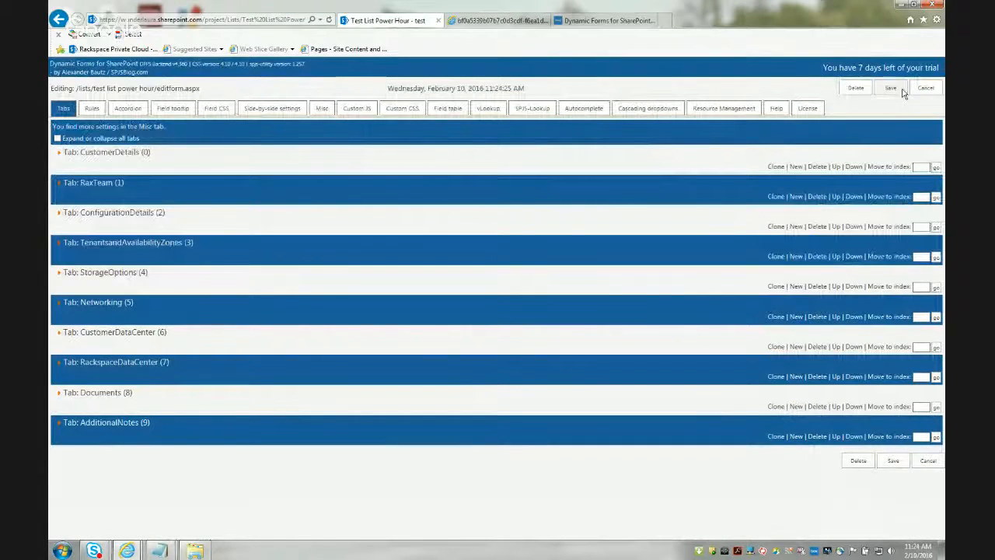
click(891, 89)
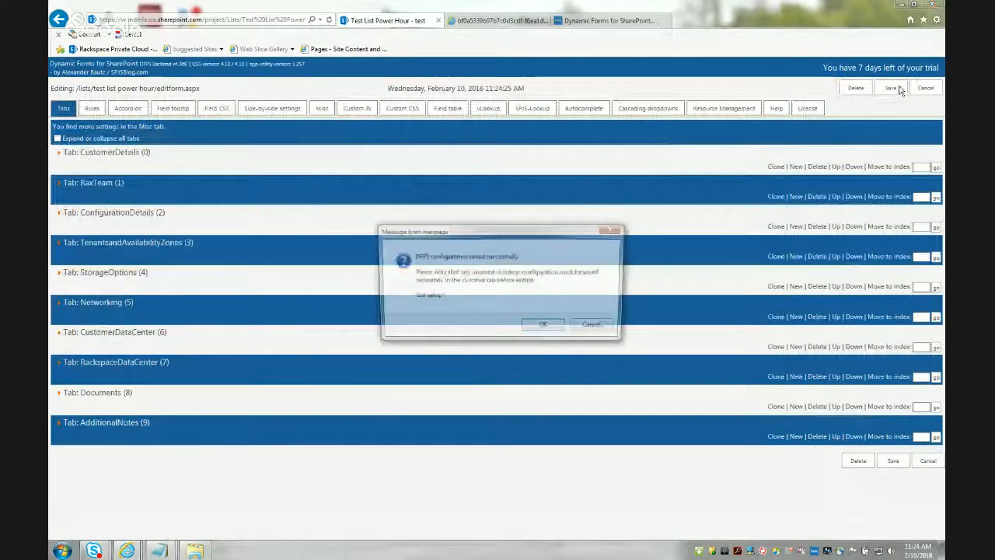
click(545, 326)
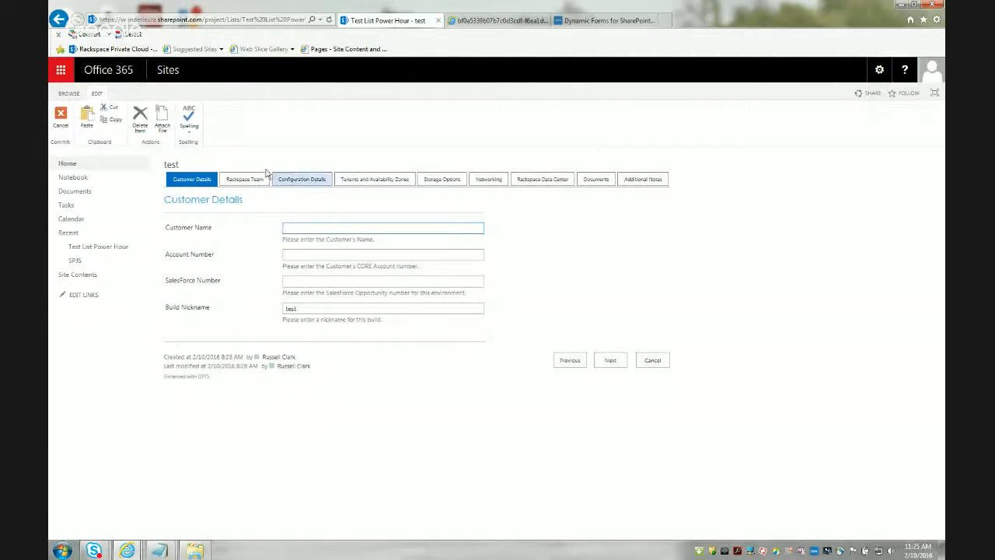
click(65, 126)
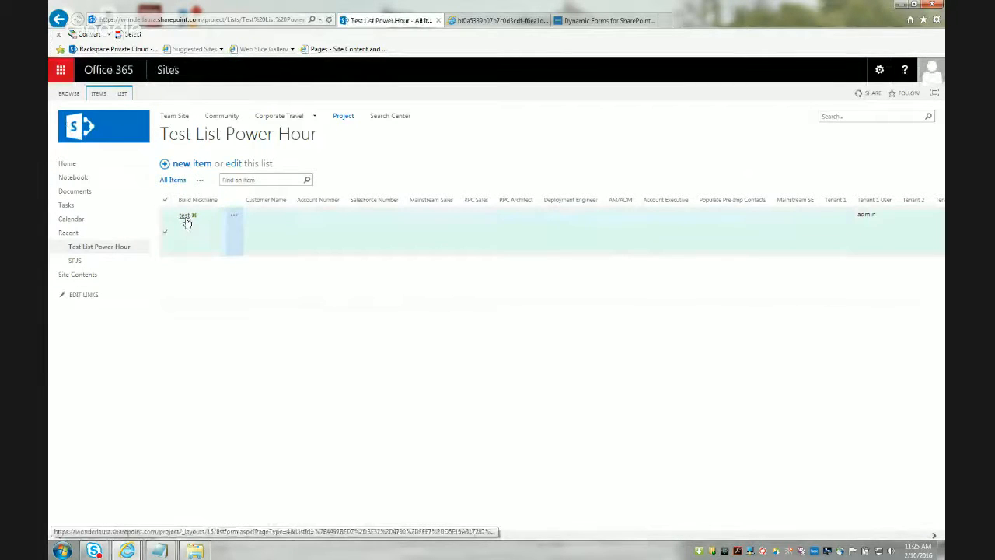
Step: View the test item, clone the editform.aspx DFFS configuration to its display form, and save it
click(187, 220)
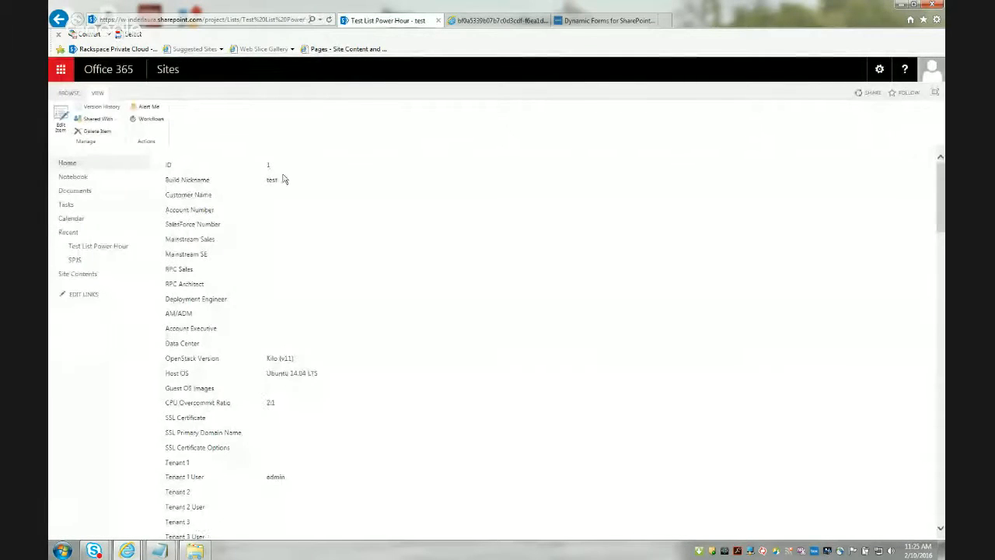
scroll(296, 206, down, 15)
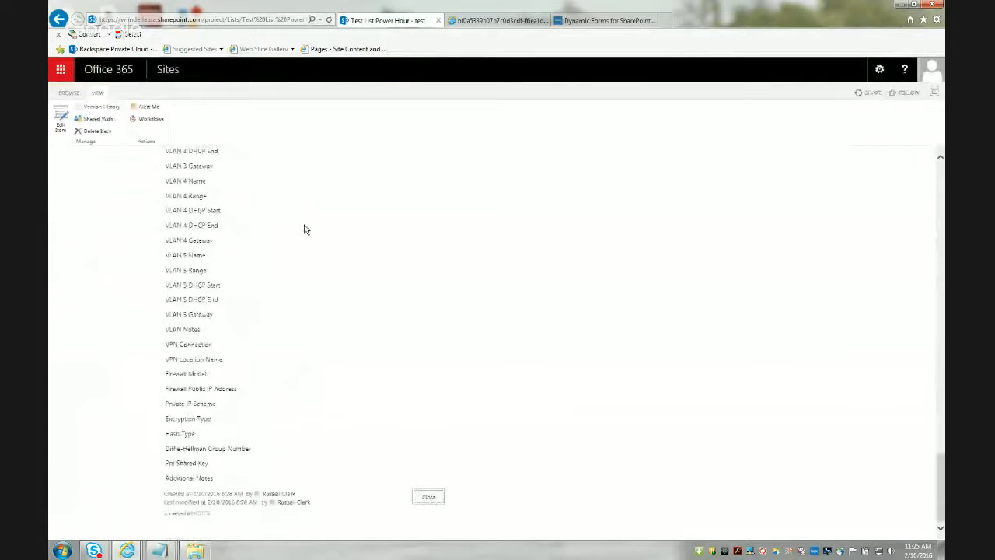
click(179, 519)
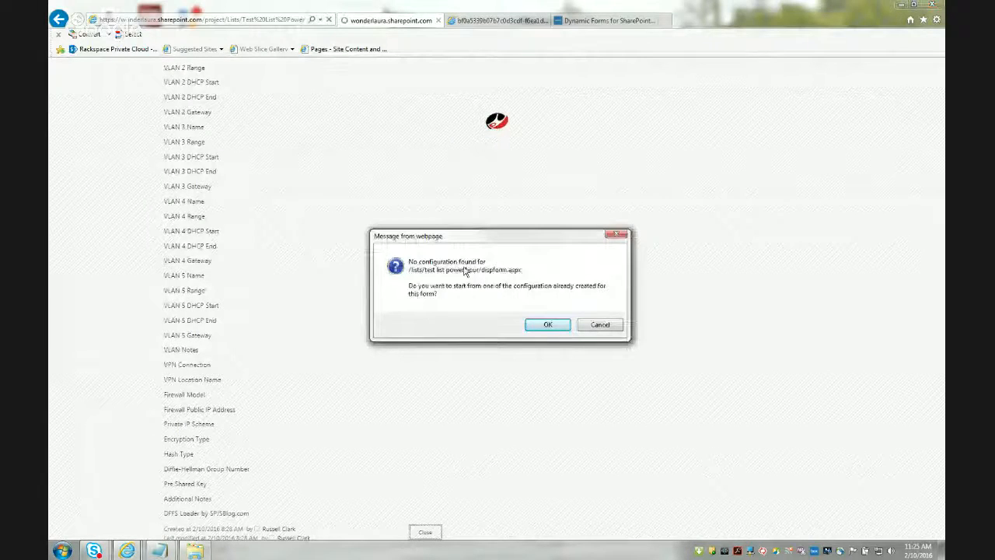
click(549, 324)
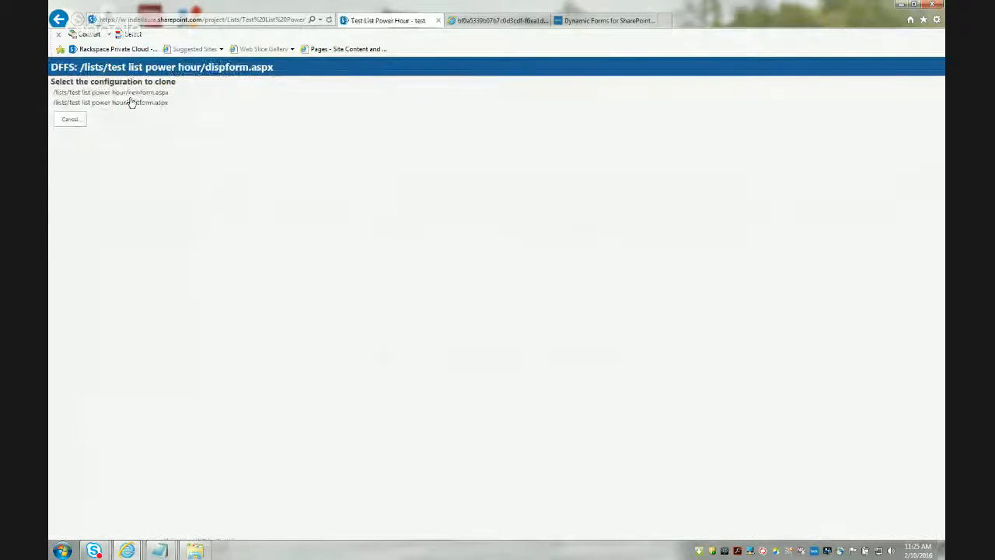
click(138, 102)
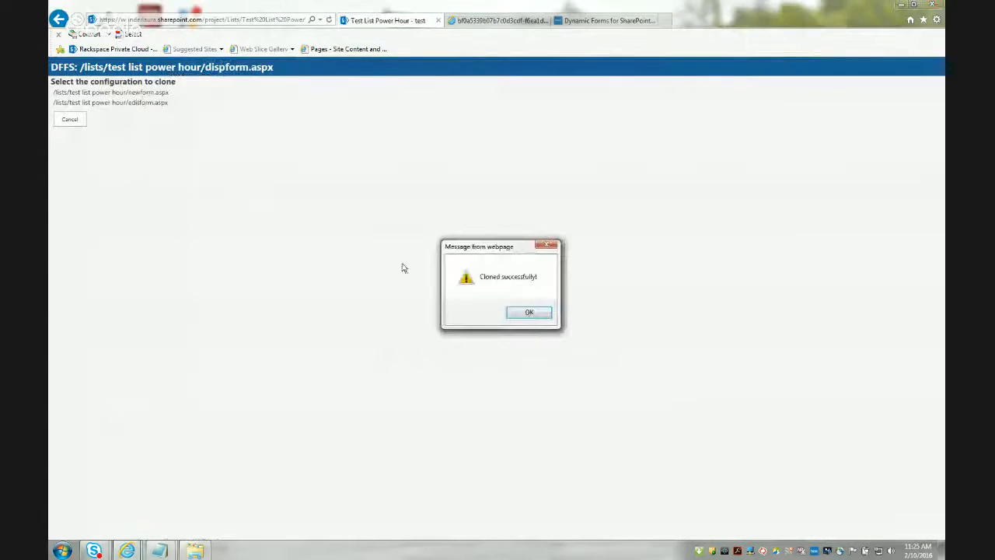
click(528, 313)
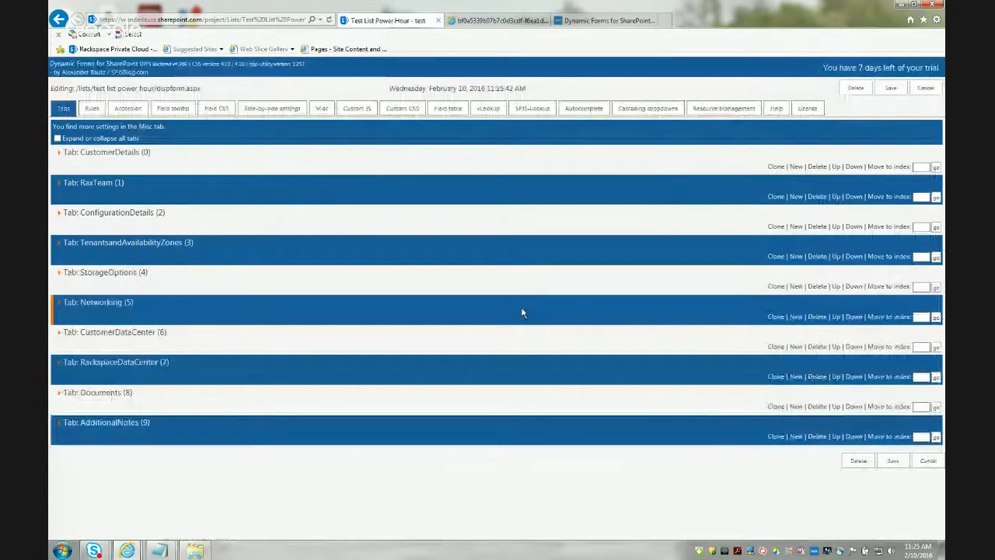
click(891, 88)
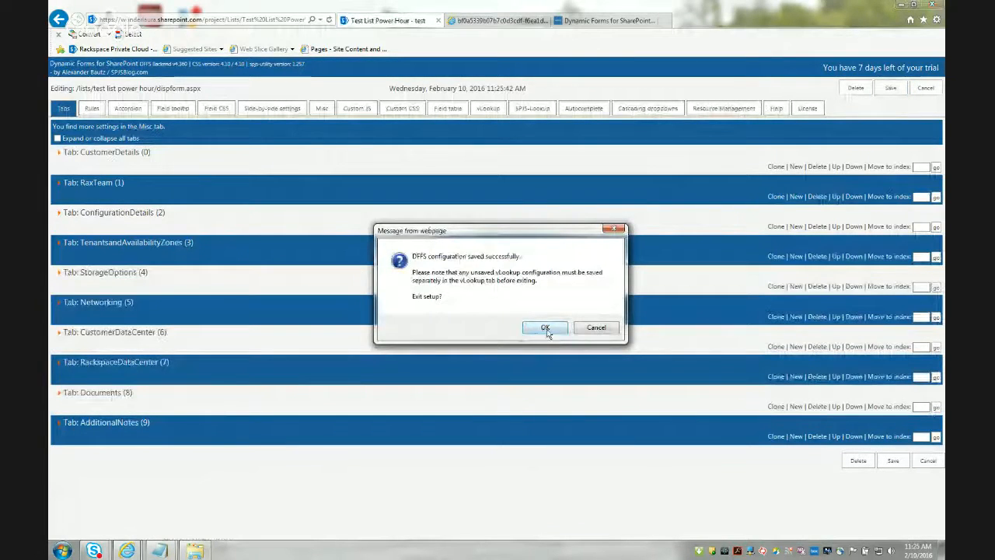
click(546, 328)
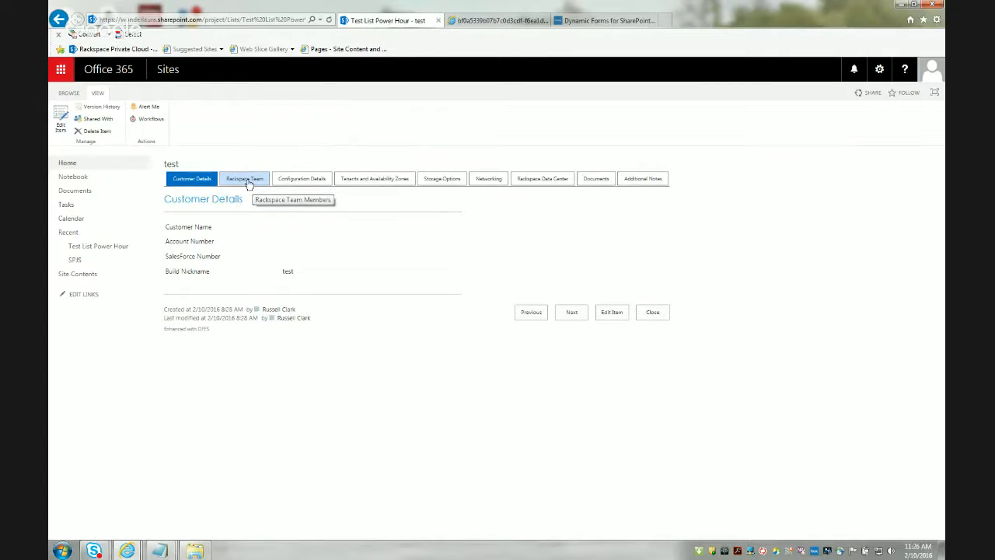
Step: Check the display form's Rackspace Team, Configuration Details, and Tenants and Availability Zones tabs, and return to Customer Details
click(248, 181)
click(303, 180)
click(365, 181)
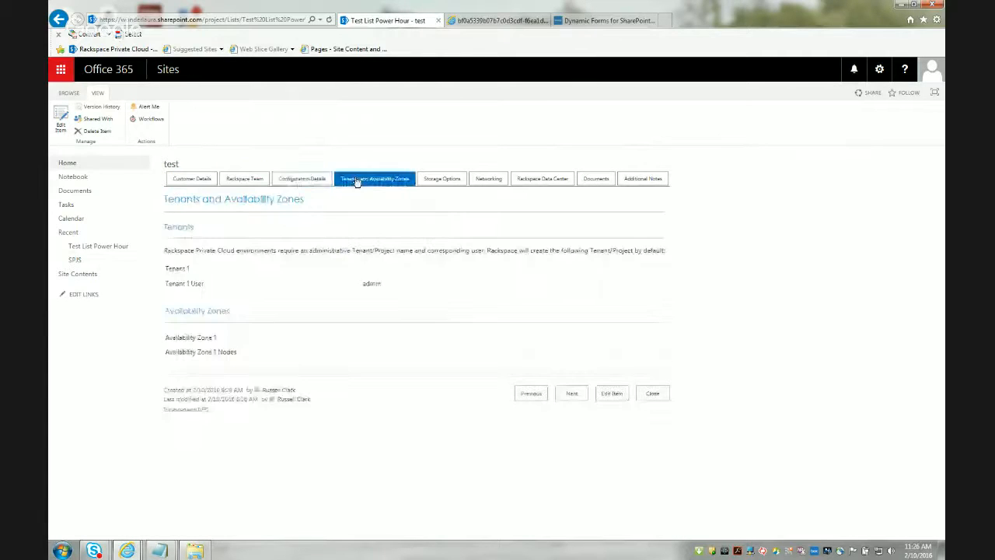
click(187, 180)
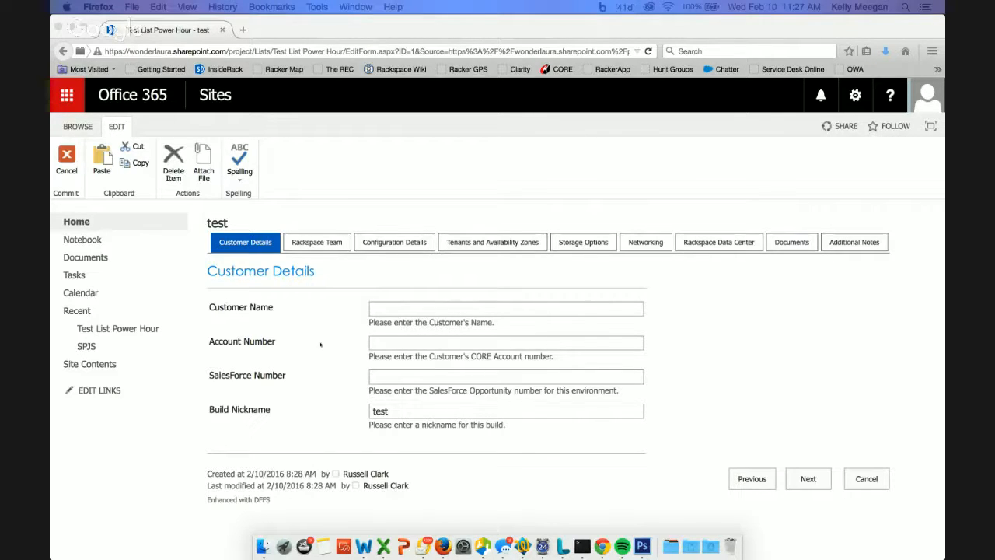
Step: Enter the DFFS setup for the test item's edit form
click(239, 499)
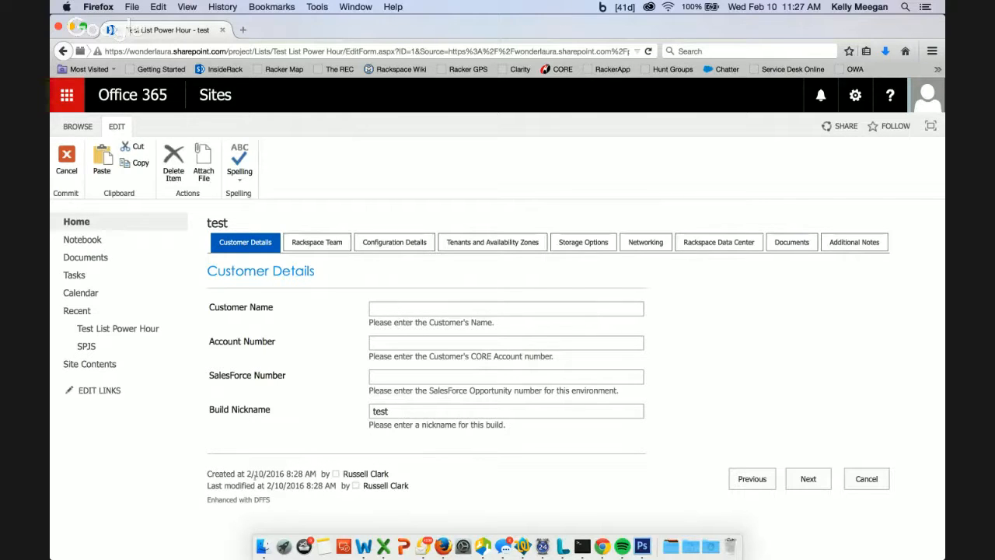
click(278, 502)
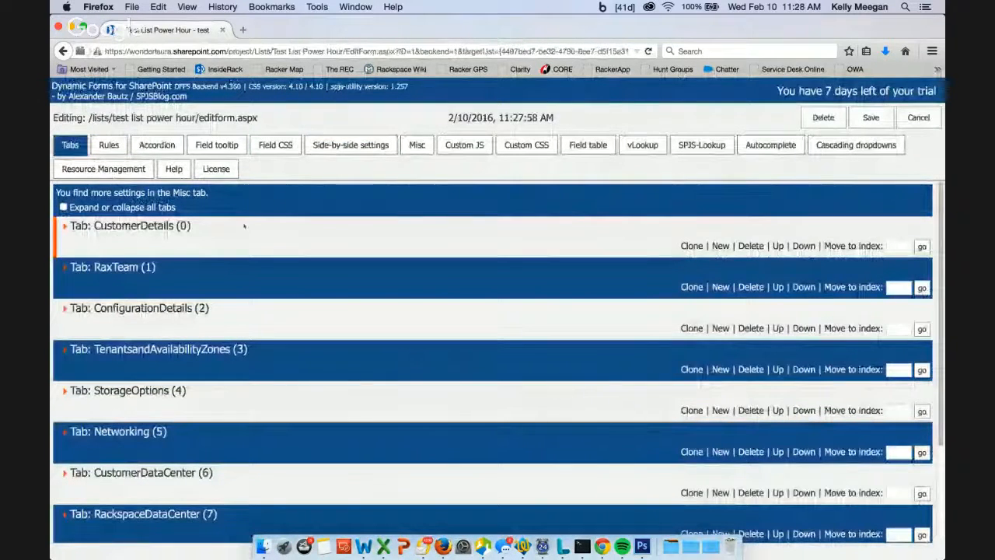
Step: Look over the edit form's tab list, then expand the CustomerDetails tab and review its settings, visible fields and headings
scroll(169, 213, down, 3)
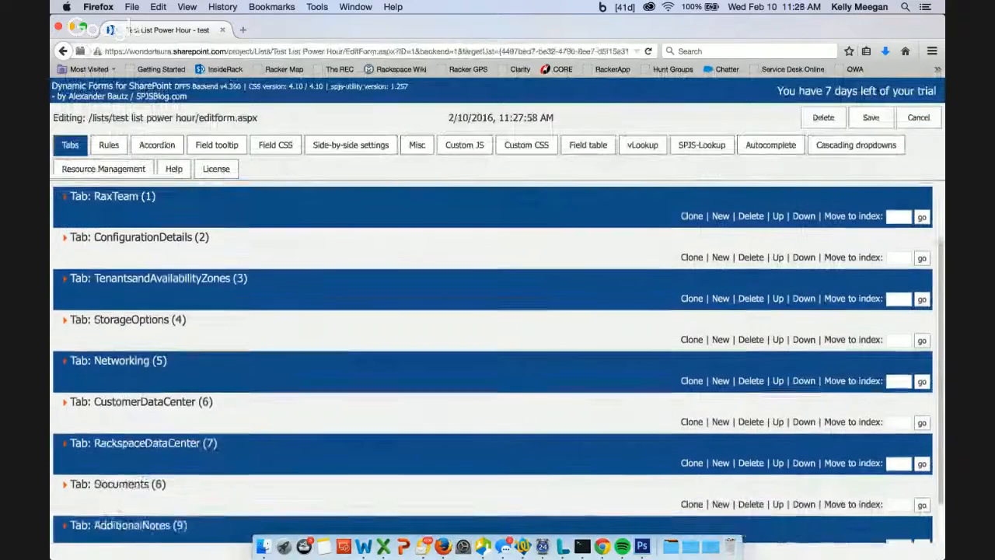
scroll(169, 213, up, 3)
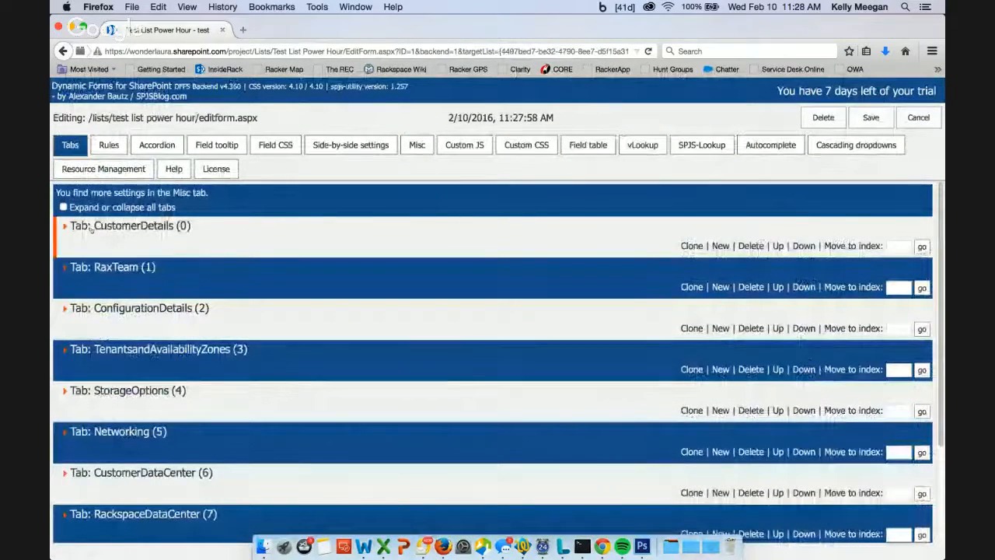
scroll(164, 239, down, 3)
scroll(155, 233, up, 3)
click(130, 225)
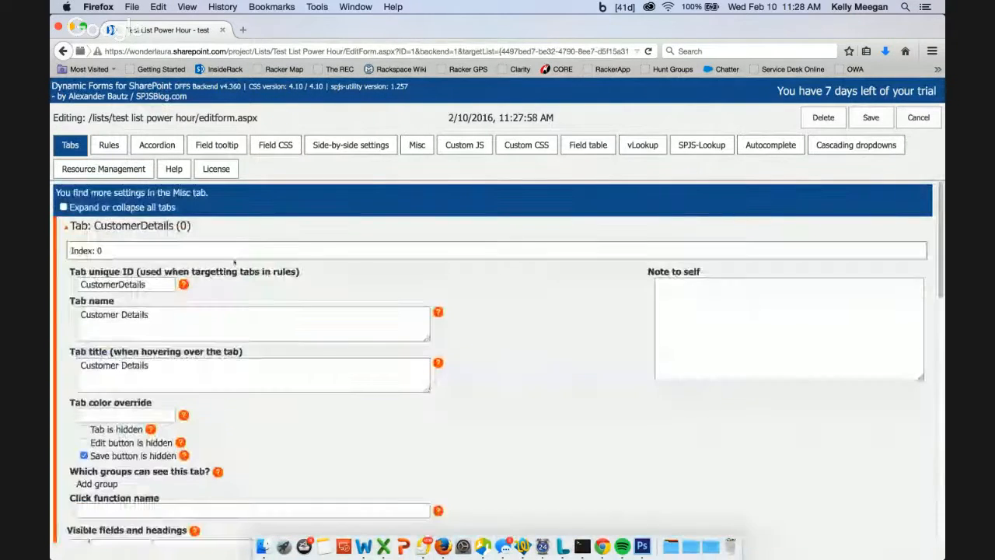
scroll(233, 311, down, 1)
scroll(233, 311, up, 1)
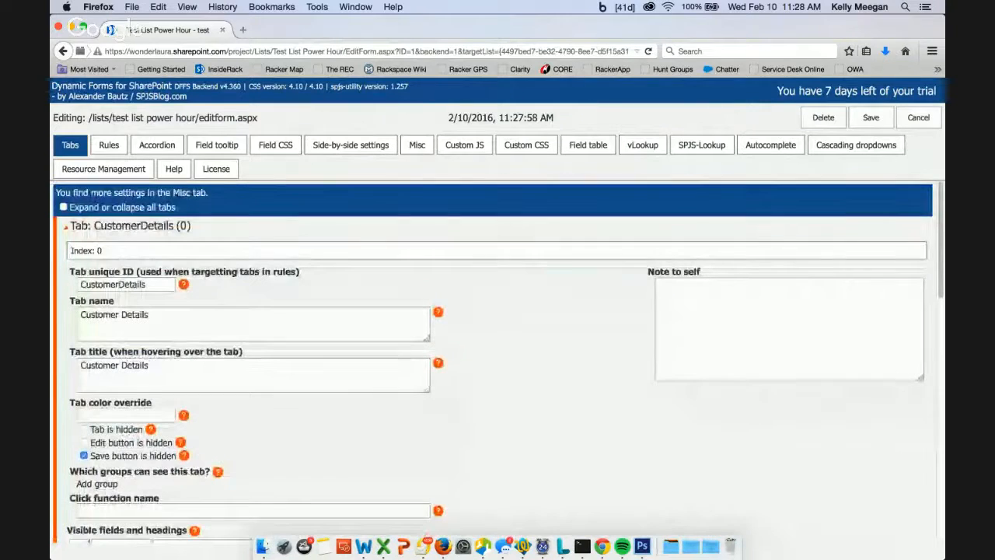
scroll(498, 350, down, 8)
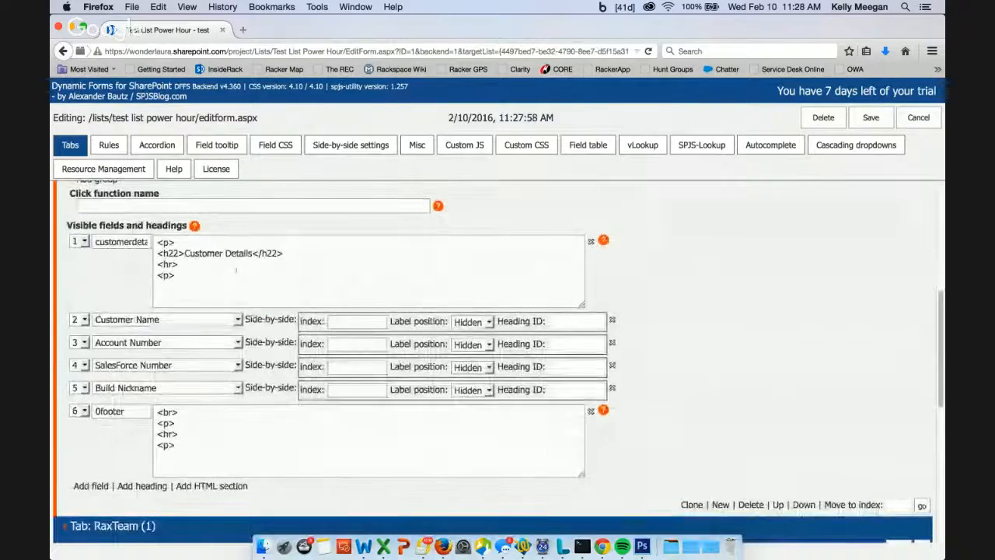
scroll(236, 270, up, 4)
scroll(236, 270, up, 3)
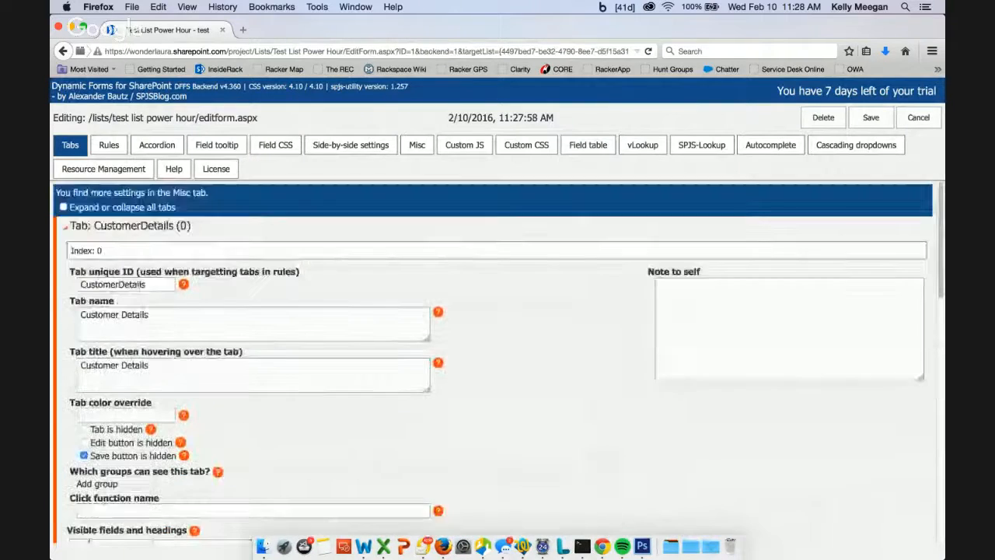
scroll(236, 271, down, 5)
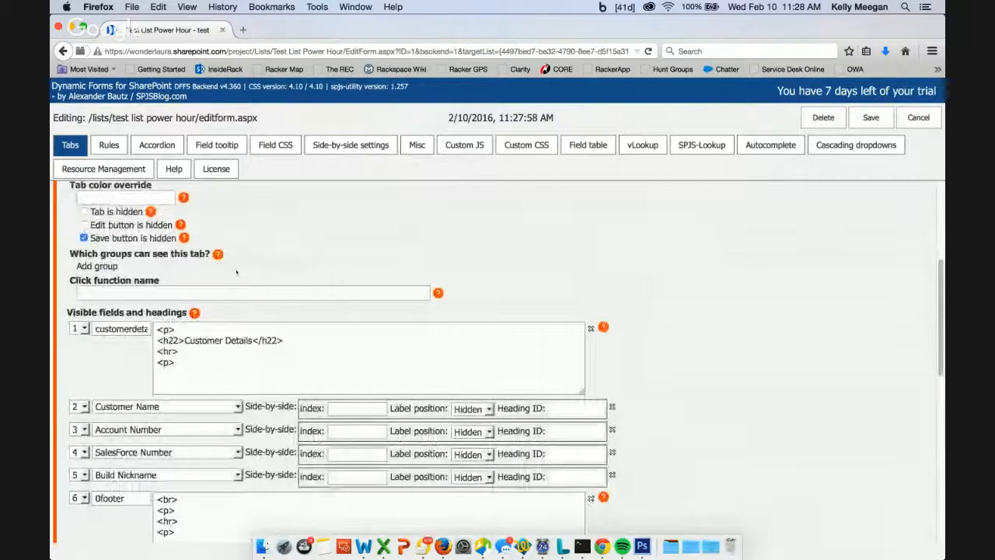
scroll(236, 270, down, 2)
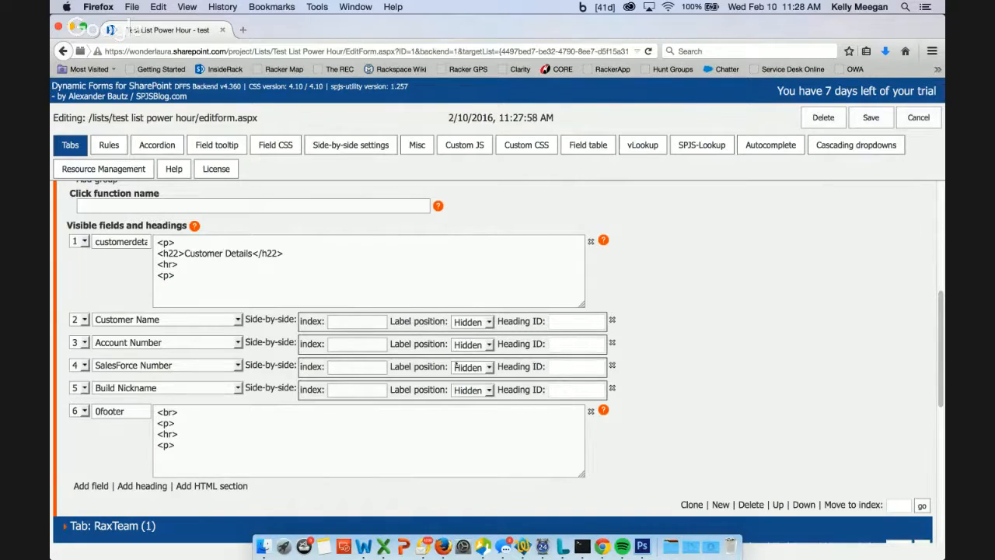
Step: Expand the RaxTeam and ConfigurationDetails tabs and review their settings, visible fields and headings
scroll(262, 296, down, 7)
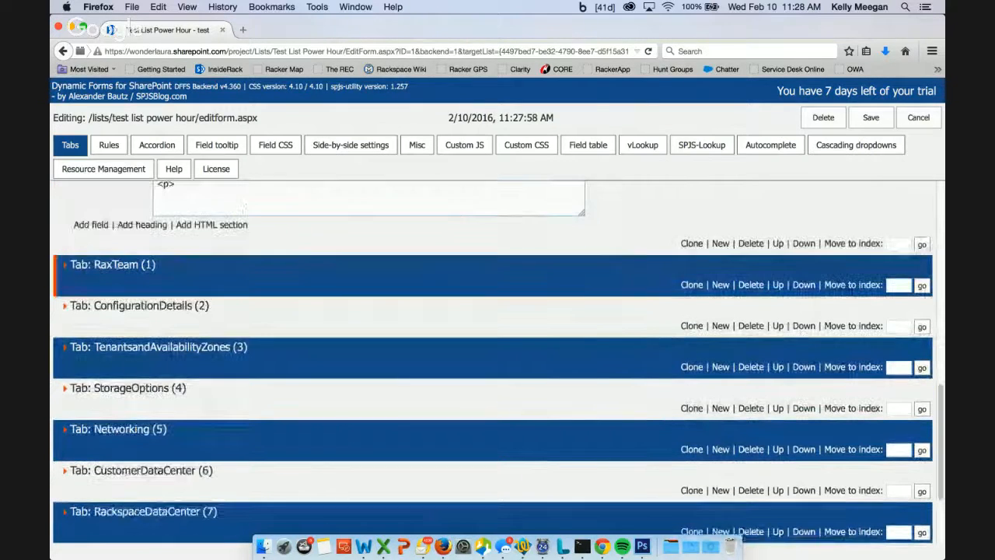
click(116, 266)
scroll(189, 274, up, 3)
scroll(189, 274, up, 2)
scroll(189, 274, down, 3)
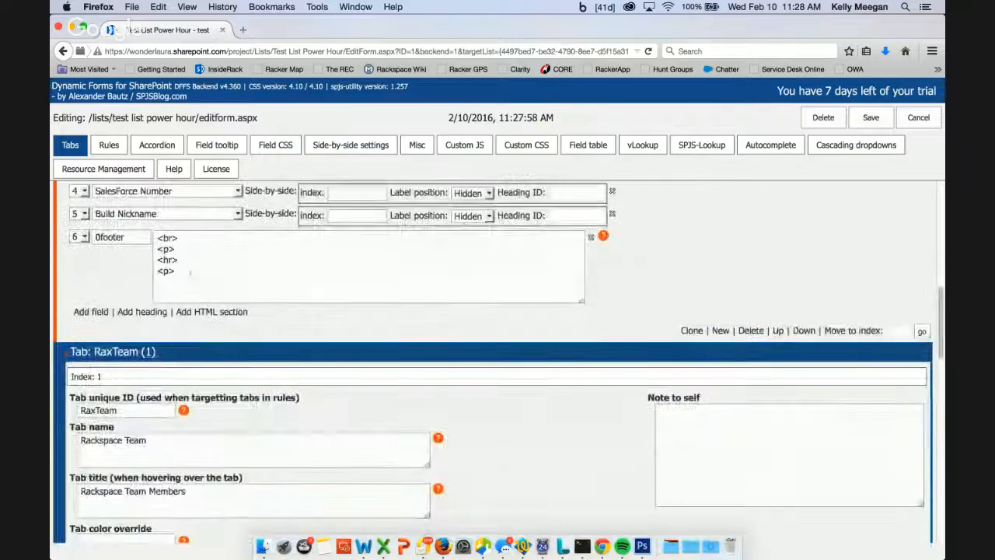
scroll(190, 272, down, 14)
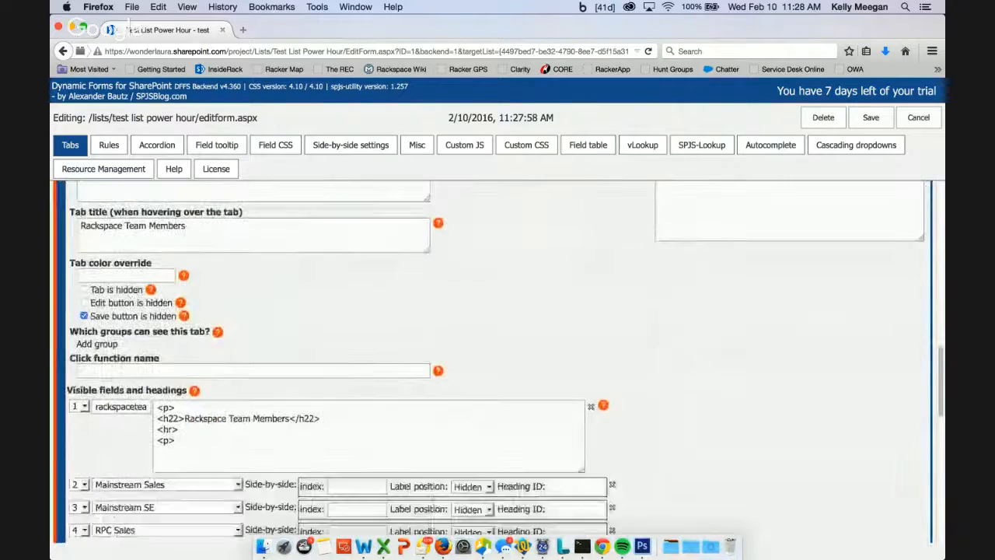
scroll(190, 273, down, 5)
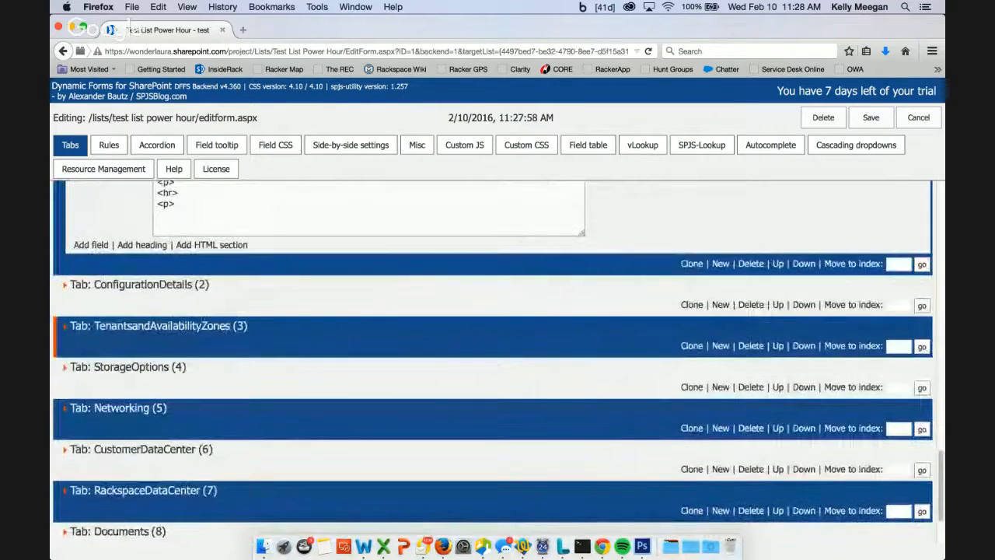
click(156, 283)
scroll(293, 305, down, 10)
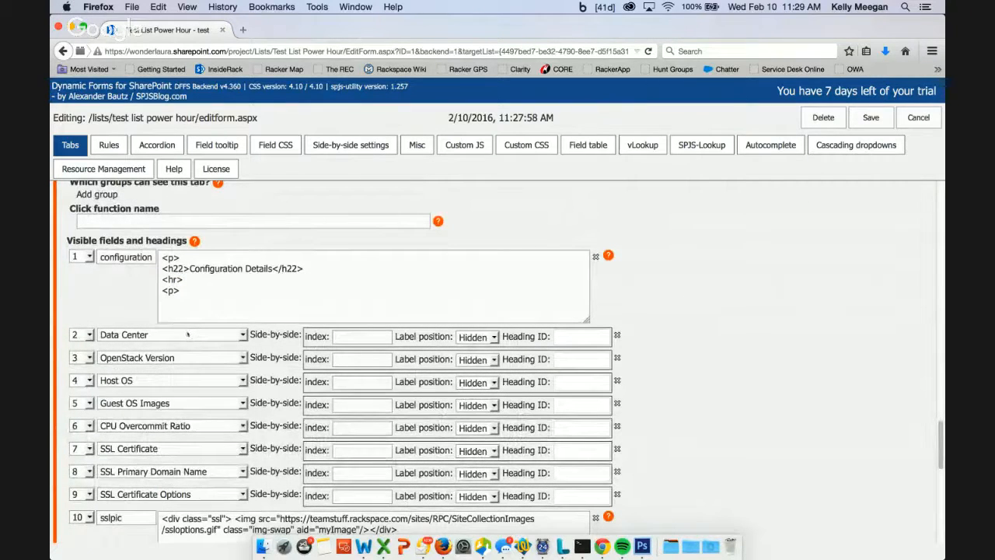
Step: Open the CDCDataCenter rule and check its condition, keeping Data Center as the trigger field and CDC as the value
click(109, 145)
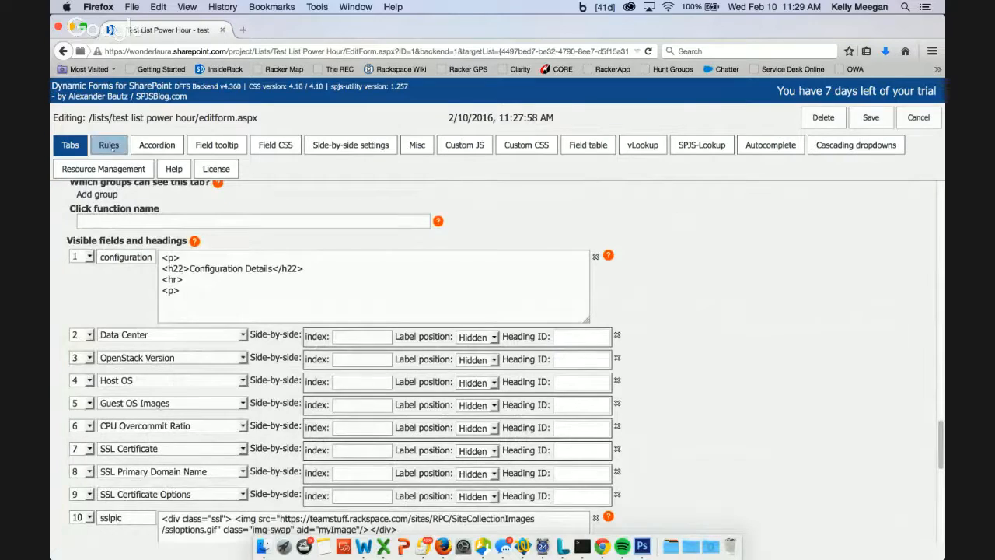
scroll(148, 233, up, 15)
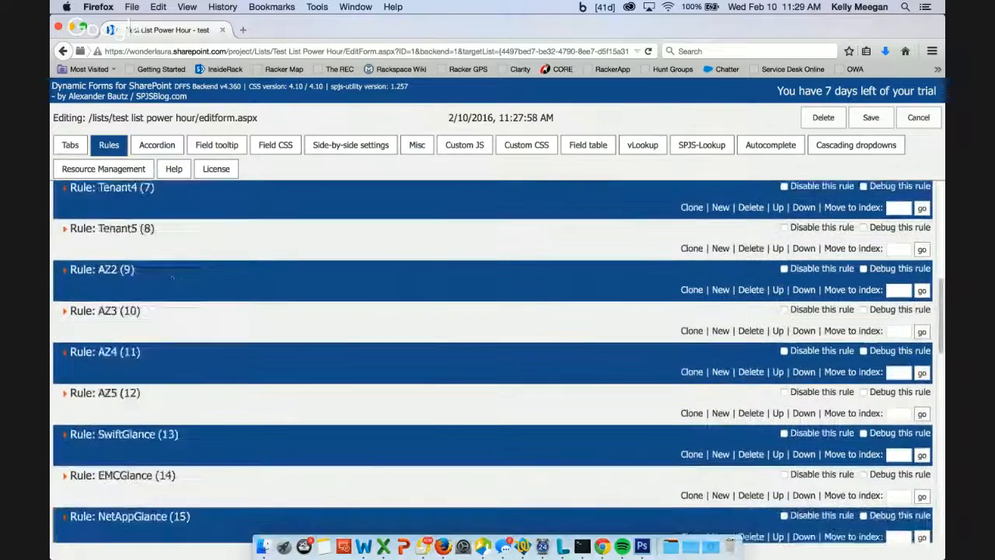
click(263, 338)
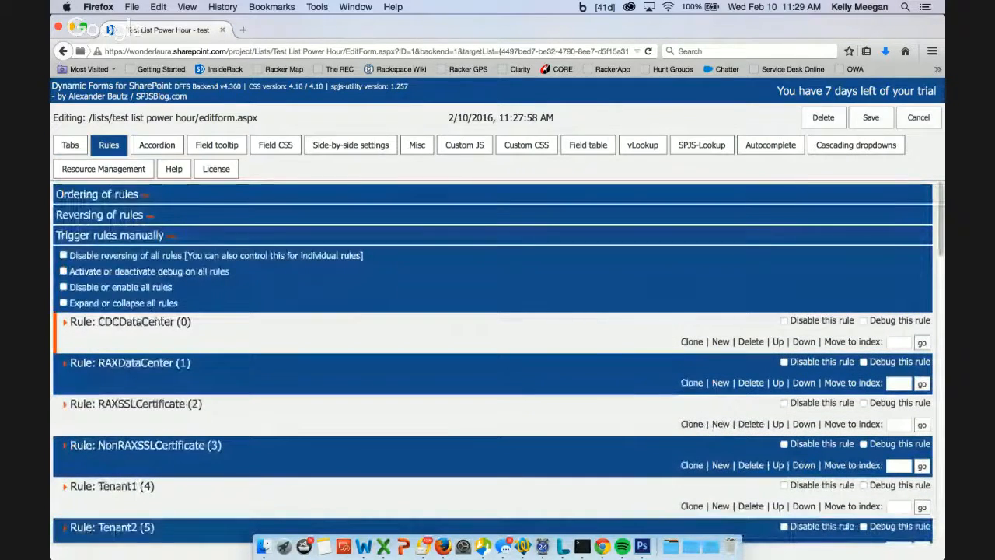
scroll(325, 363, down, 5)
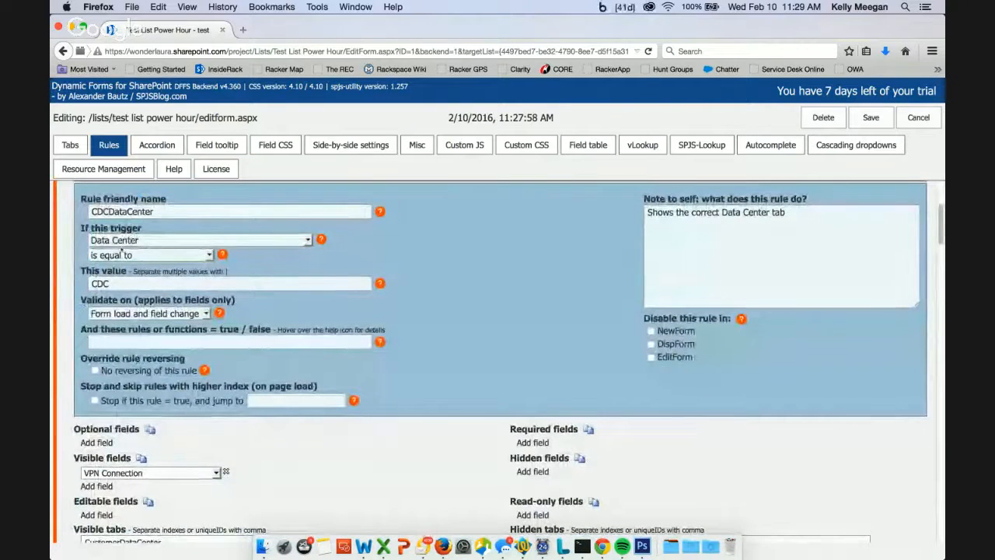
click(152, 241)
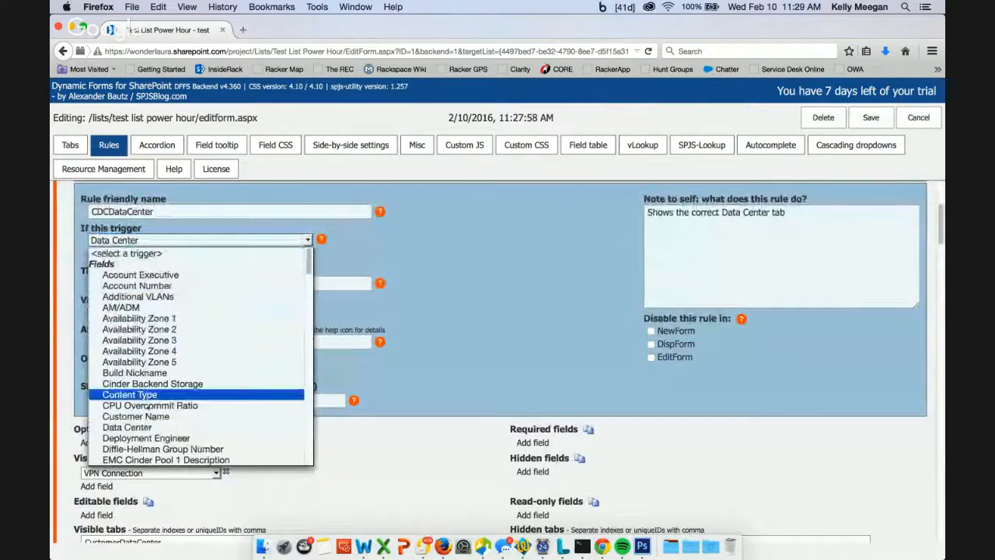
click(128, 426)
click(200, 282)
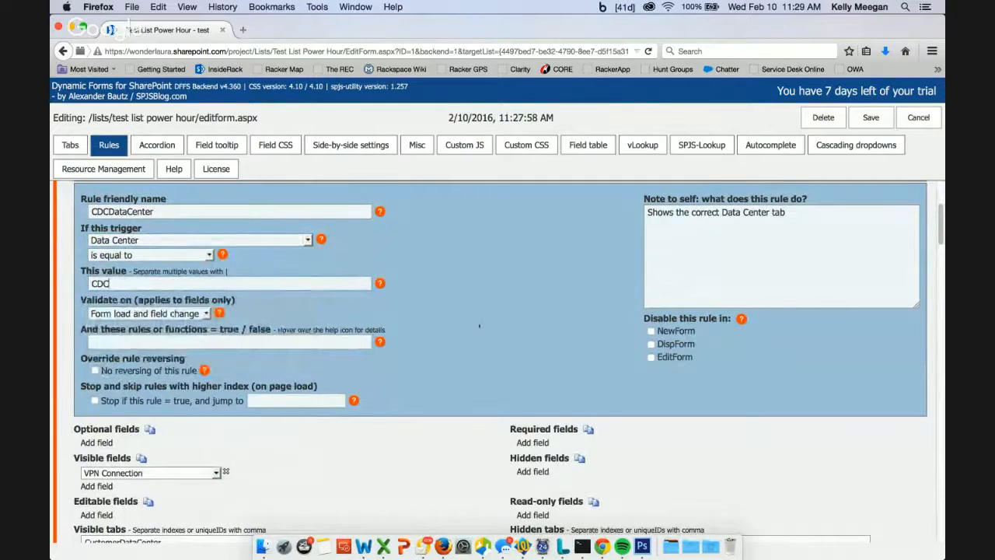
Step: Examine the CDCDataCenter rule's visible and hidden tabs, visible fields, and how they relate to its trigger condition
scroll(468, 324, down, 5)
double_click(122, 368)
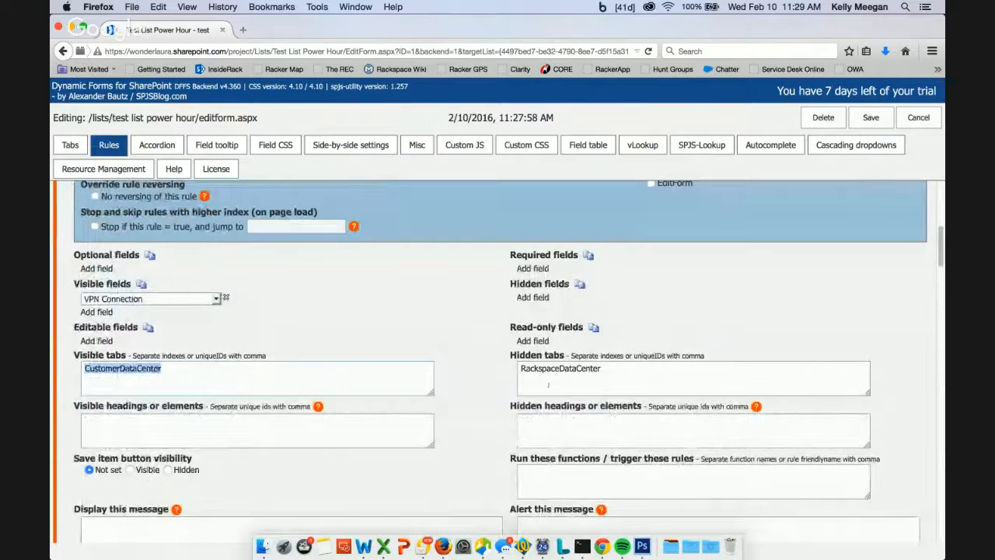
drag(519, 369, 633, 378)
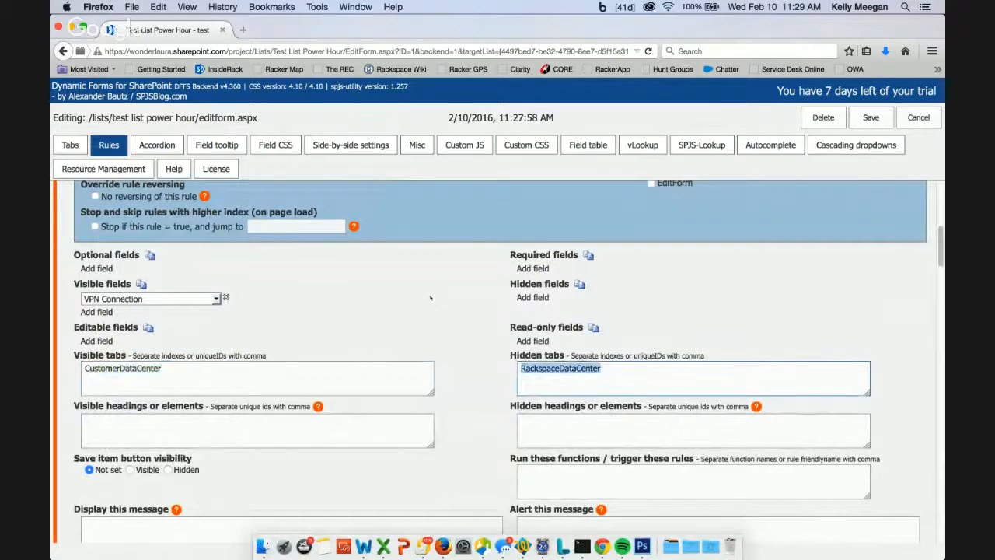
scroll(435, 296, down, 2)
scroll(430, 295, up, 8)
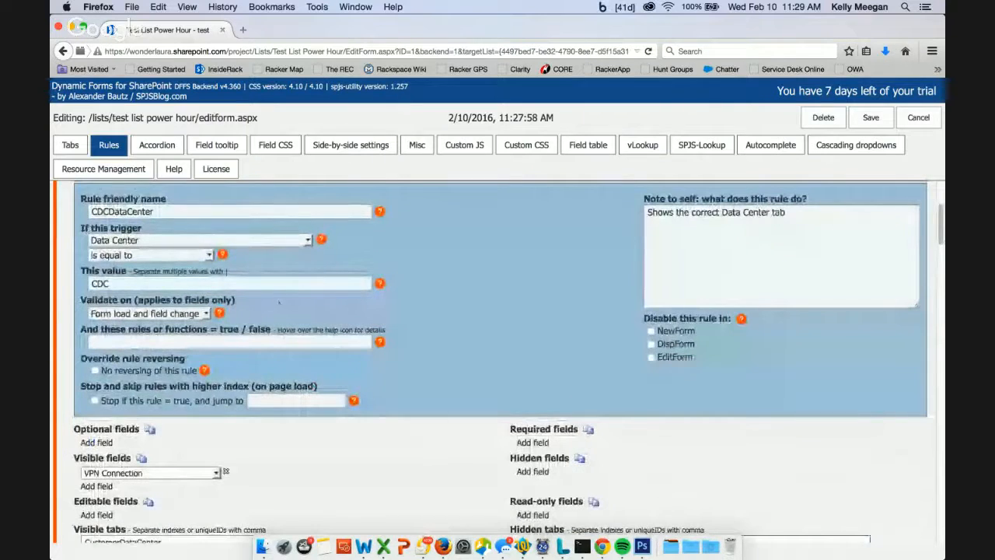
scroll(467, 327, down, 3)
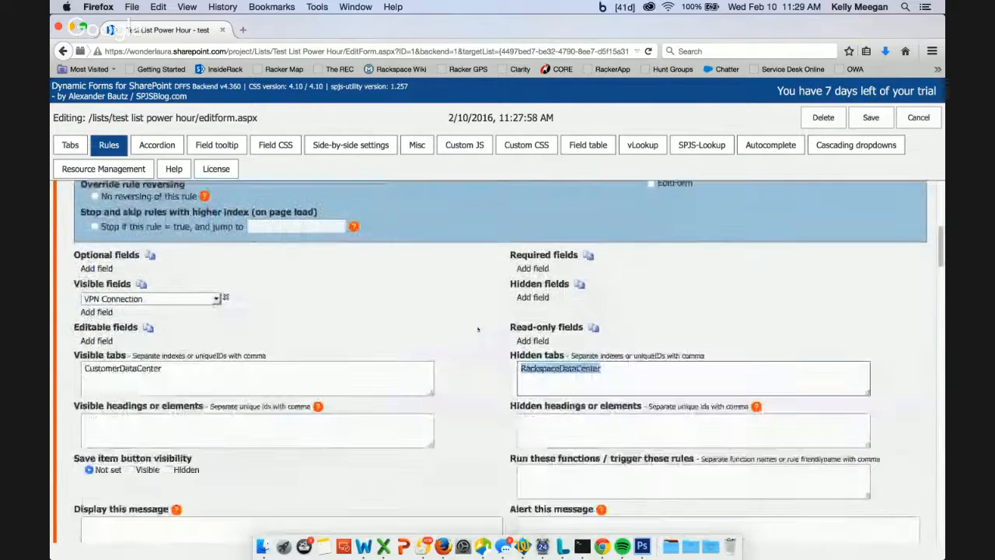
scroll(477, 329, up, 1)
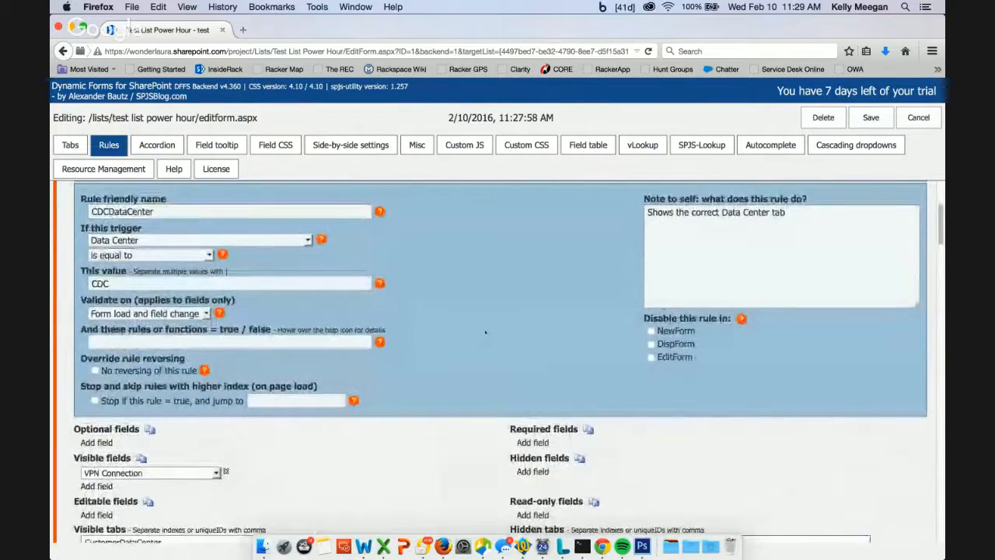
scroll(487, 333, down, 3)
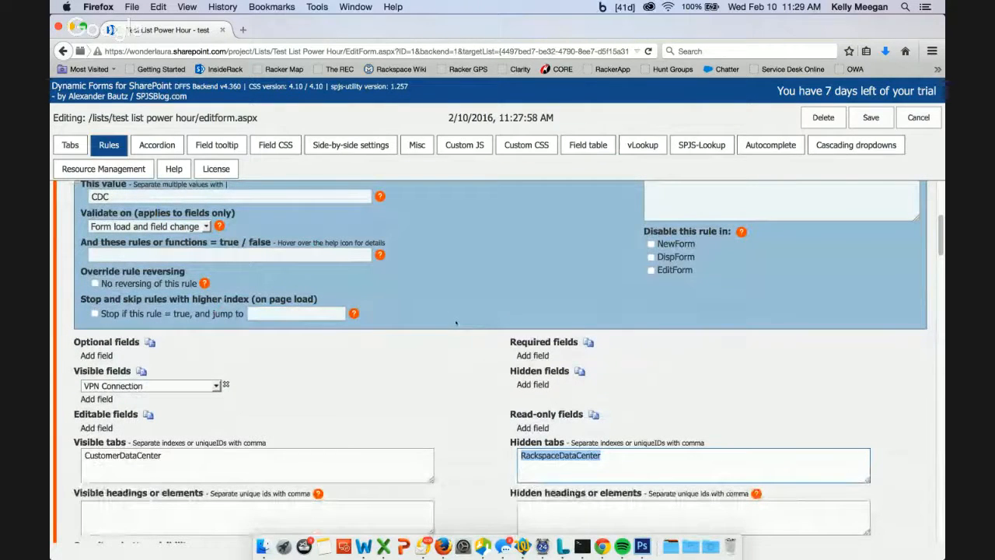
scroll(455, 320, up, 5)
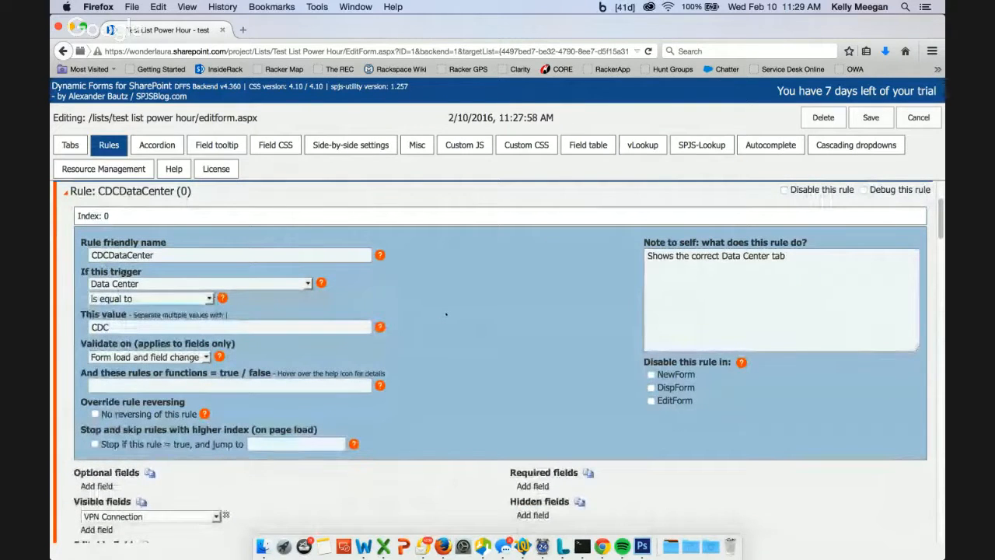
scroll(447, 314, down, 10)
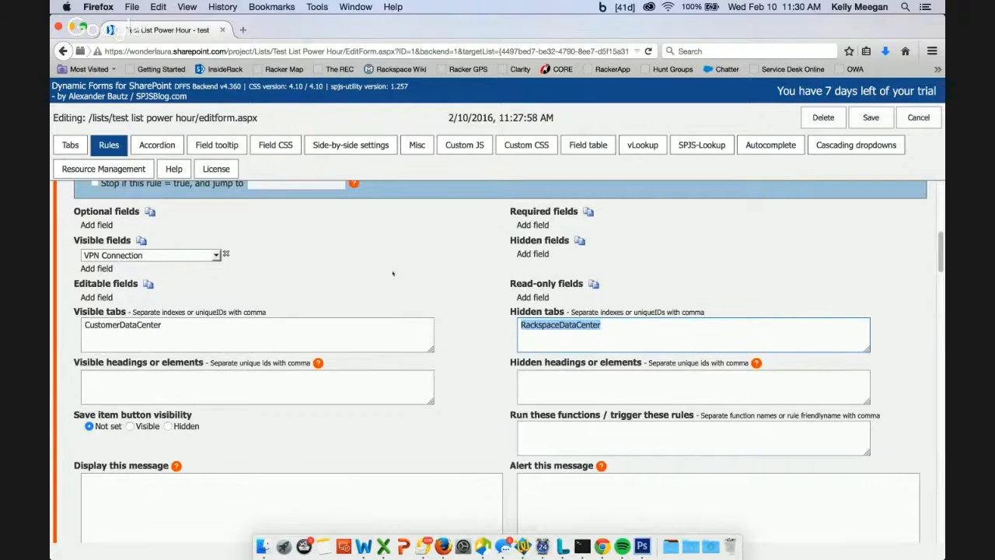
scroll(372, 268, up, 7)
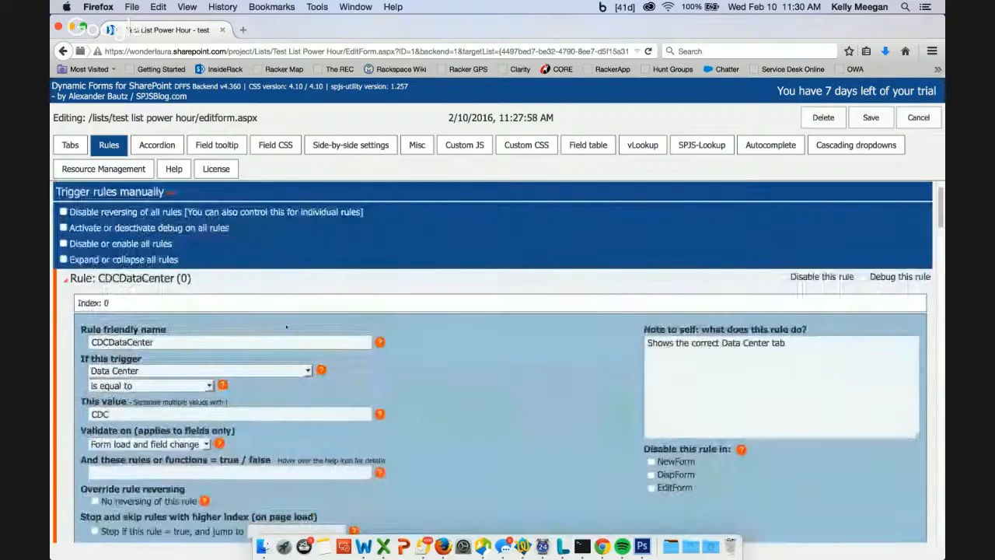
Step: Browse all available trigger options for the CDCDataCenter rule, including the other, on-load and on-save triggers, without choosing another
scroll(311, 311, down, 2)
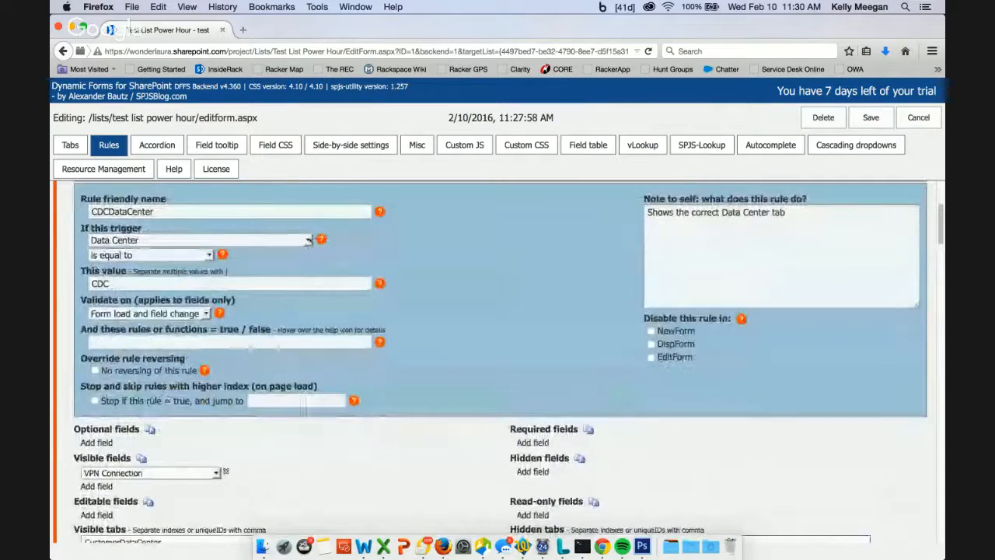
click(288, 241)
scroll(291, 342, down, 10)
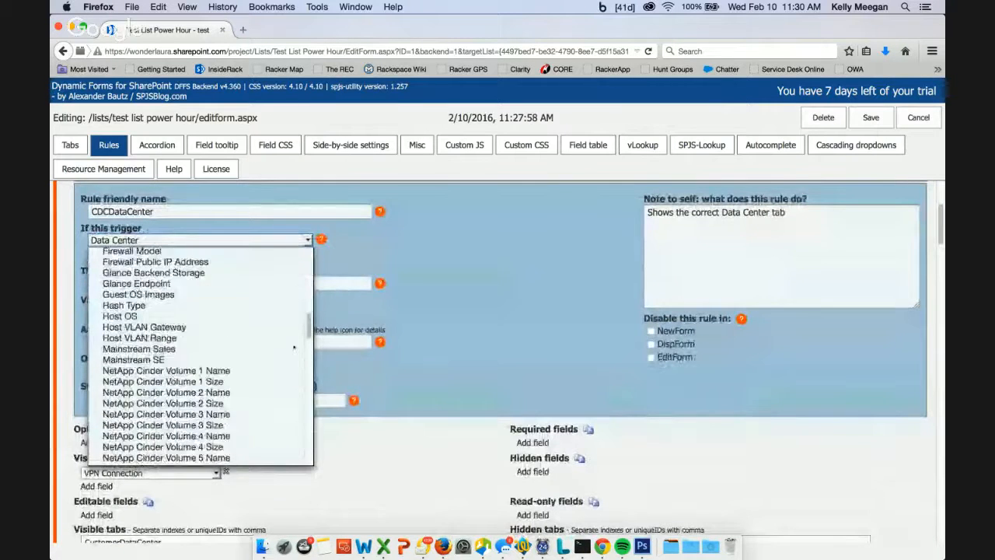
scroll(294, 348, up, 4)
scroll(294, 347, down, 20)
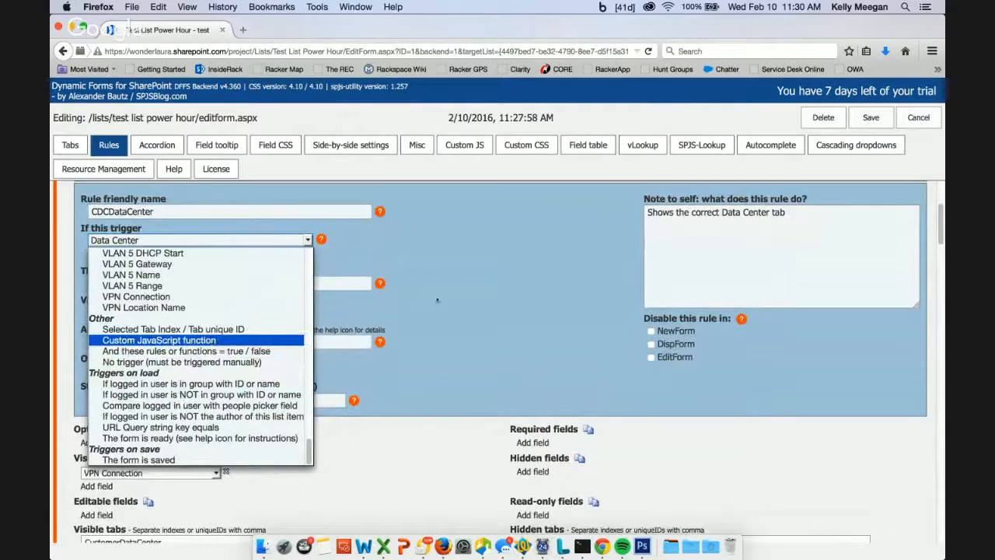
mouse_move(381, 347)
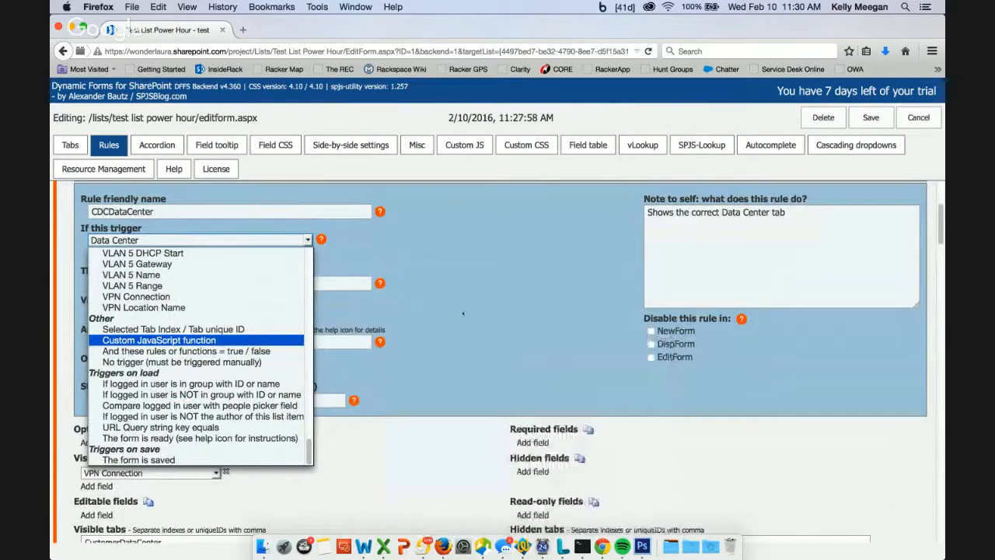
click(443, 320)
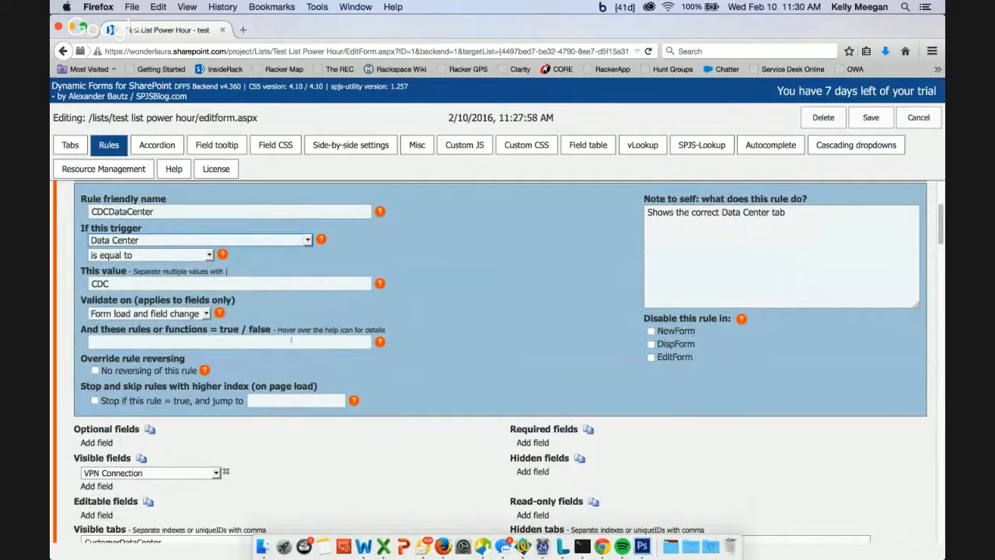
Step: Read the help for combining the CDCDataCenter rule with other rules or functions
mouse_move(380, 342)
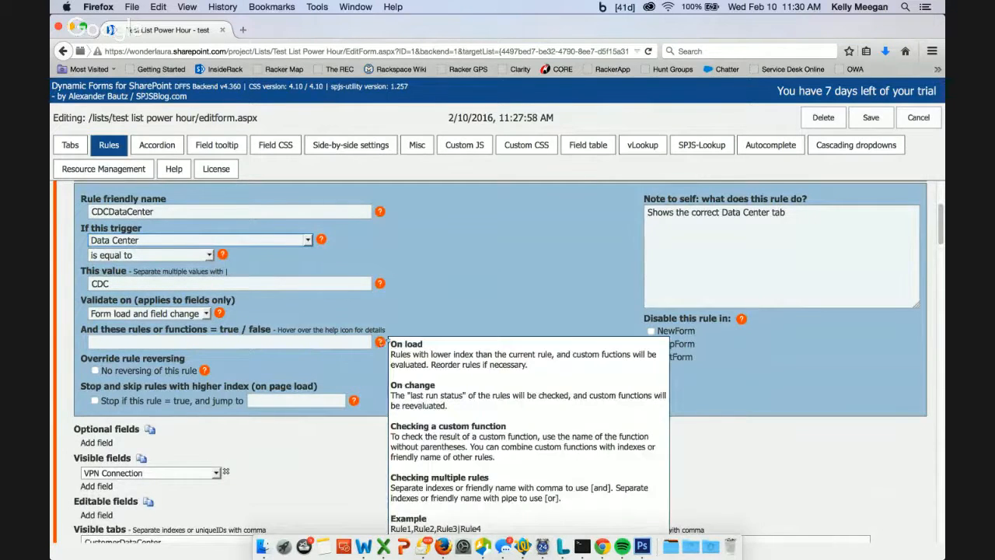
scroll(396, 294, down, 3)
mouse_move(380, 212)
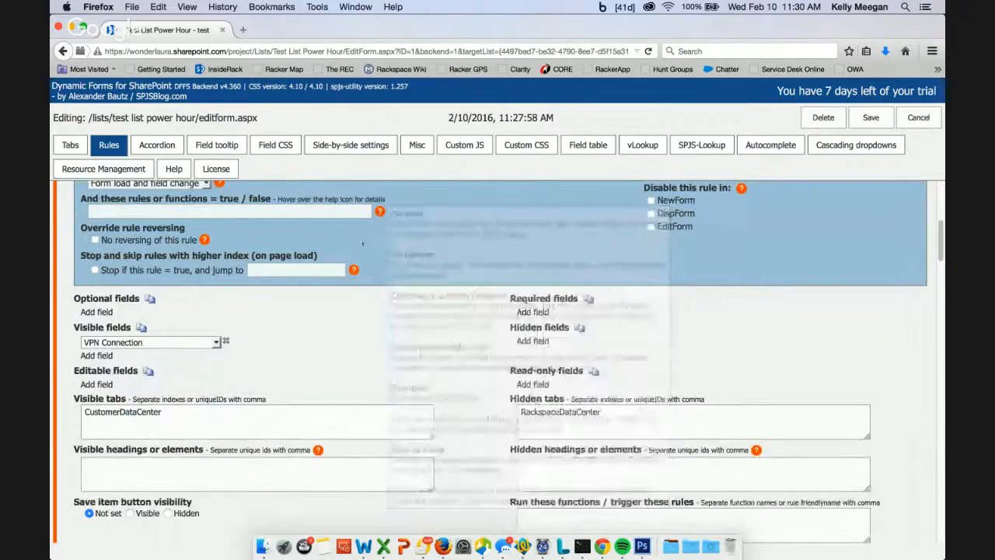
Step: Study the Rule1,Rule2,Rule3|Rule4 example in the help on checking multiple rules, and close the help
scroll(413, 294, up, 5)
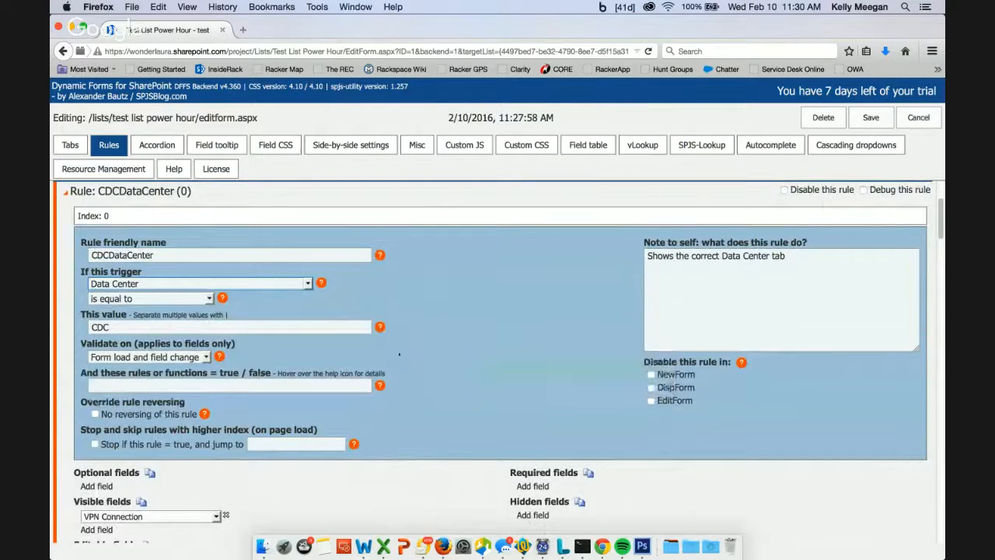
scroll(382, 311, down, 3)
mouse_move(380, 299)
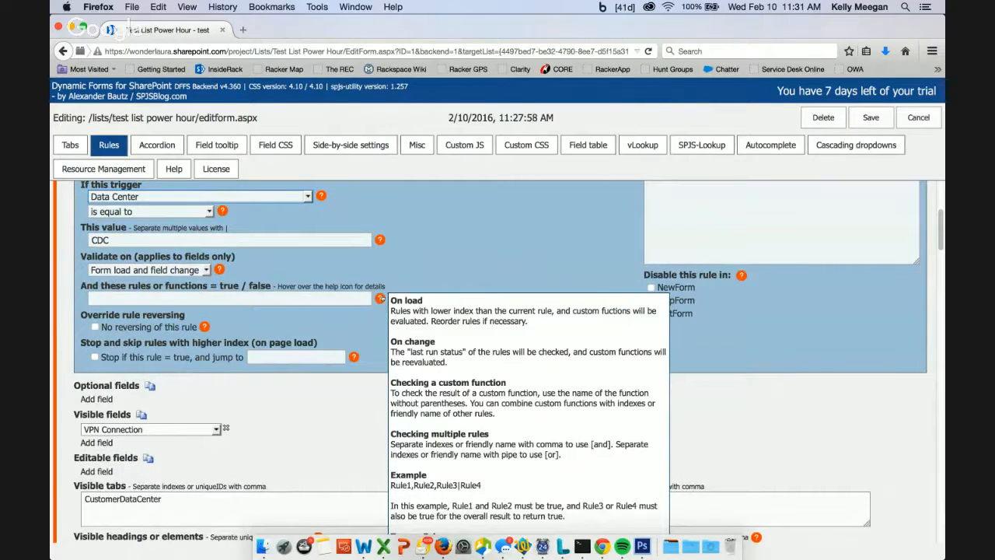
scroll(380, 299, down, 3)
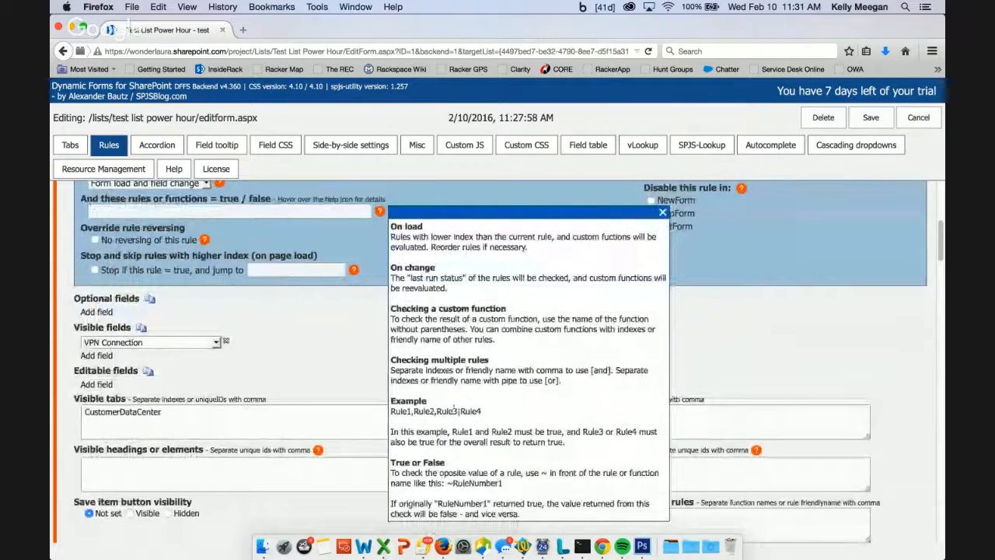
drag(390, 410, 482, 411)
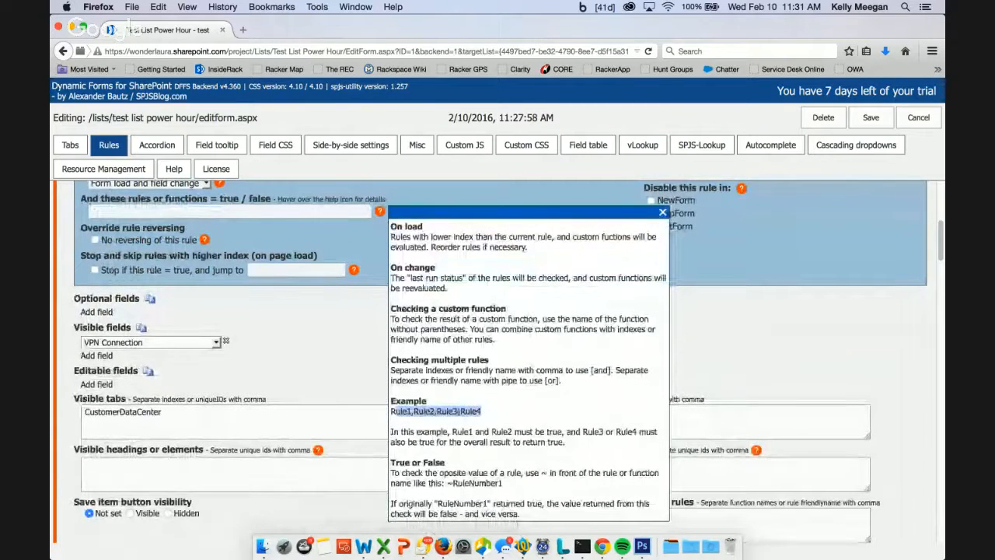
click(482, 412)
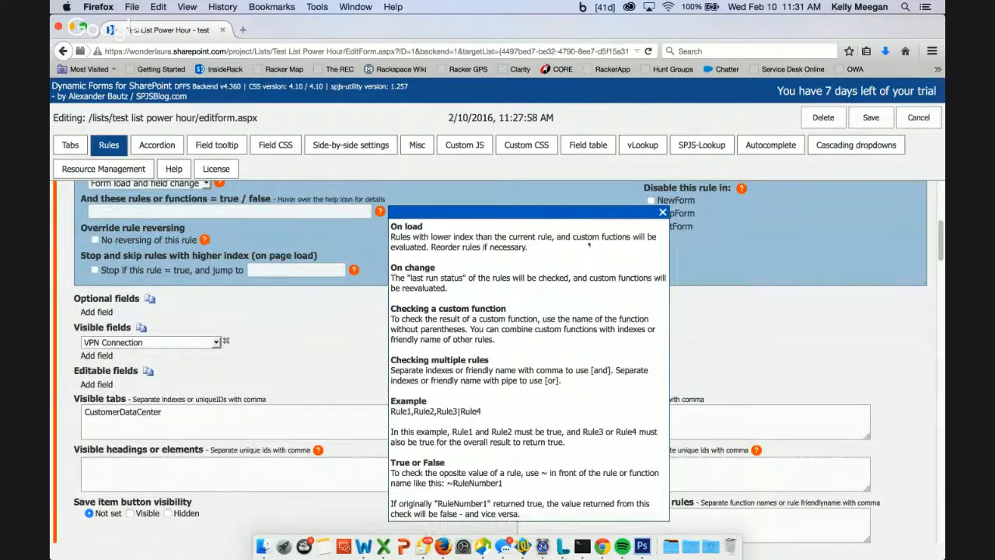
click(663, 213)
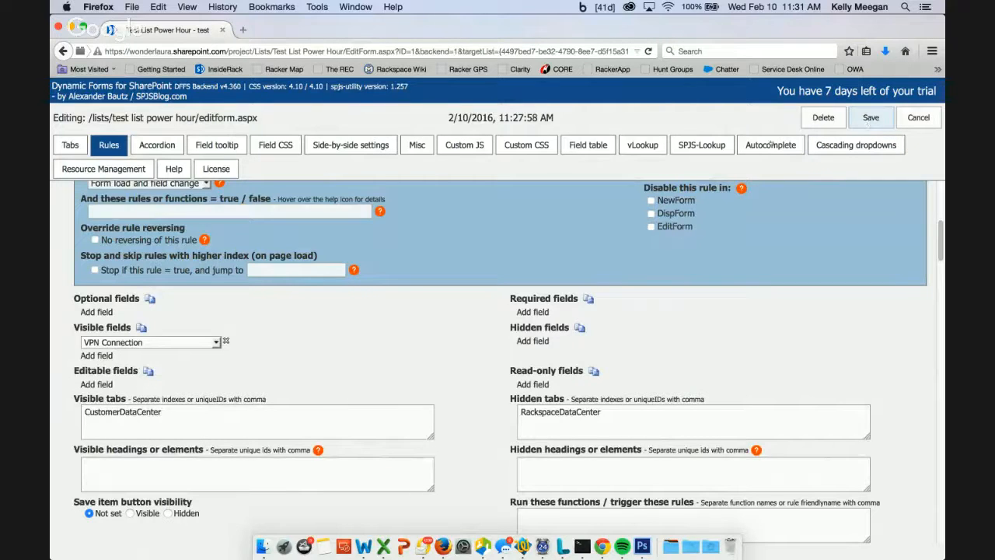
Step: Examine the CDCDataCenter rule's trigger condition, visible and hidden tabs, messages and the list of fields whose values it sets
scroll(427, 300, up, 3)
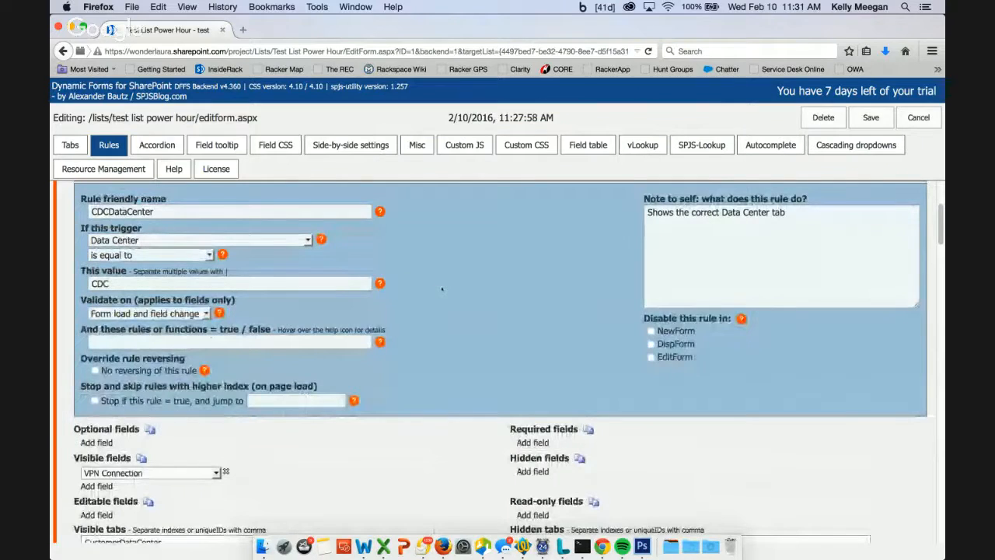
scroll(457, 291, down, 5)
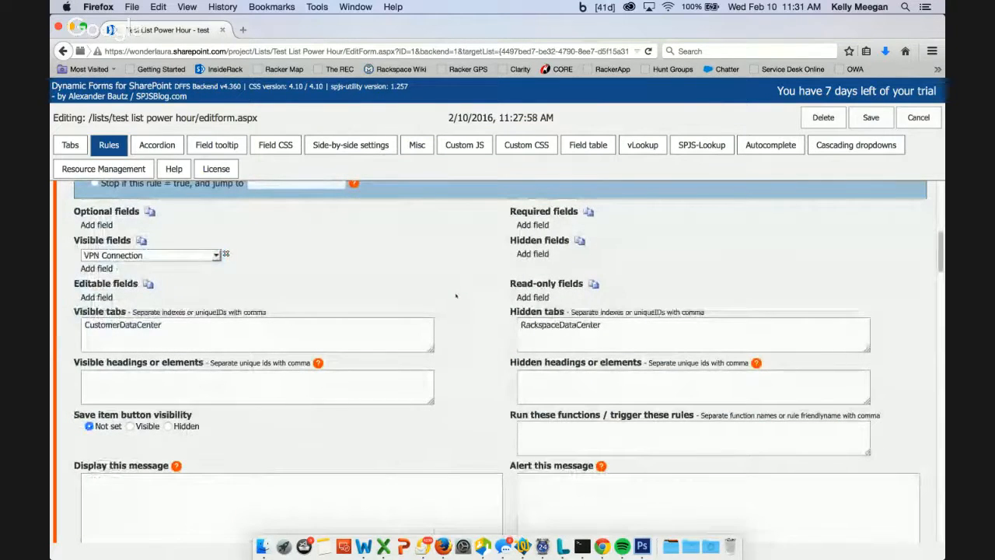
scroll(457, 295, down, 2)
scroll(456, 296, down, 4)
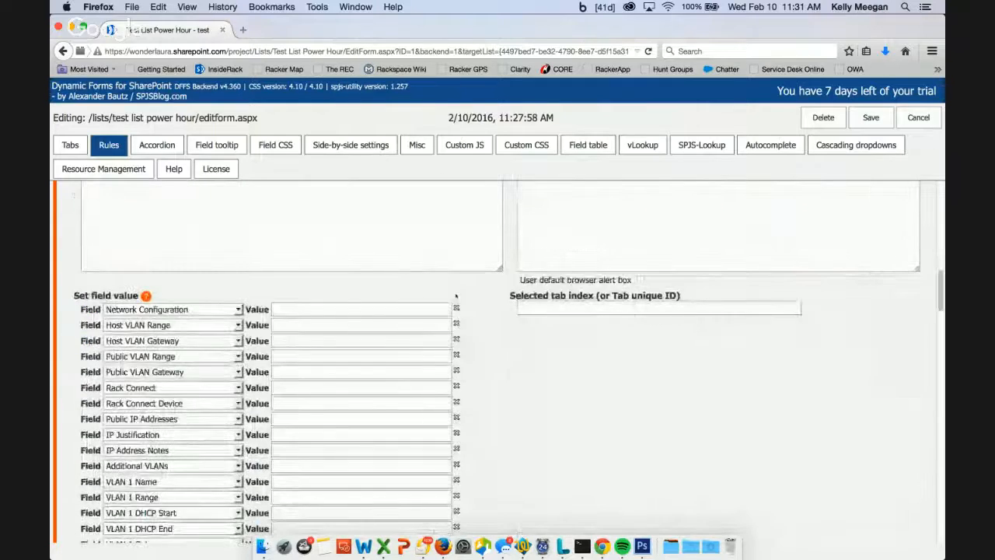
scroll(456, 295, up, 3)
scroll(456, 296, up, 4)
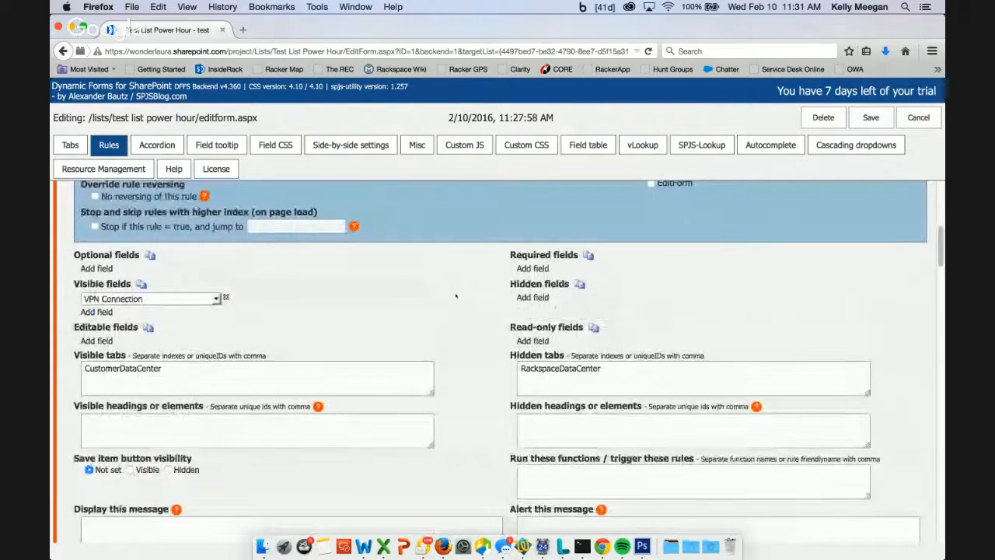
scroll(457, 295, up, 1)
scroll(457, 296, up, 1)
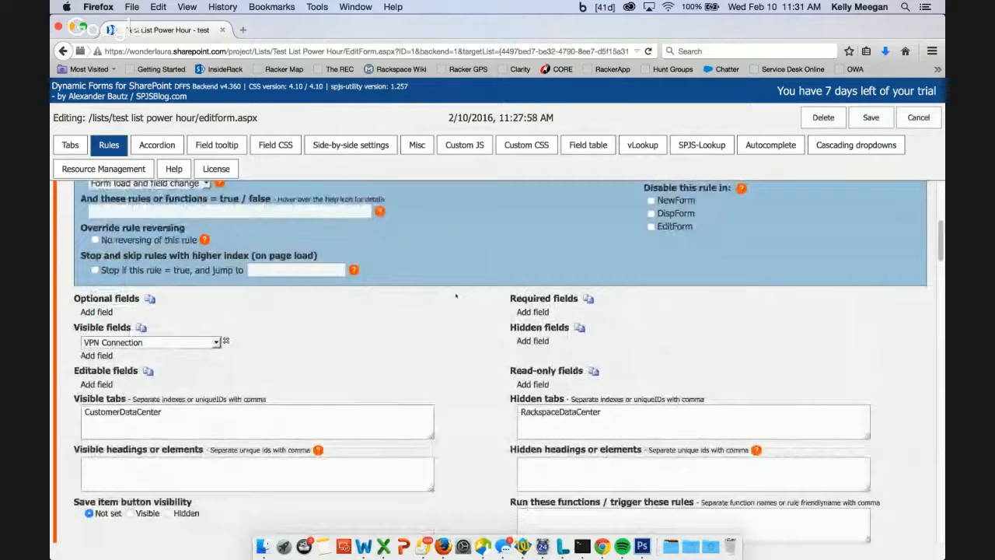
scroll(457, 296, up, 3)
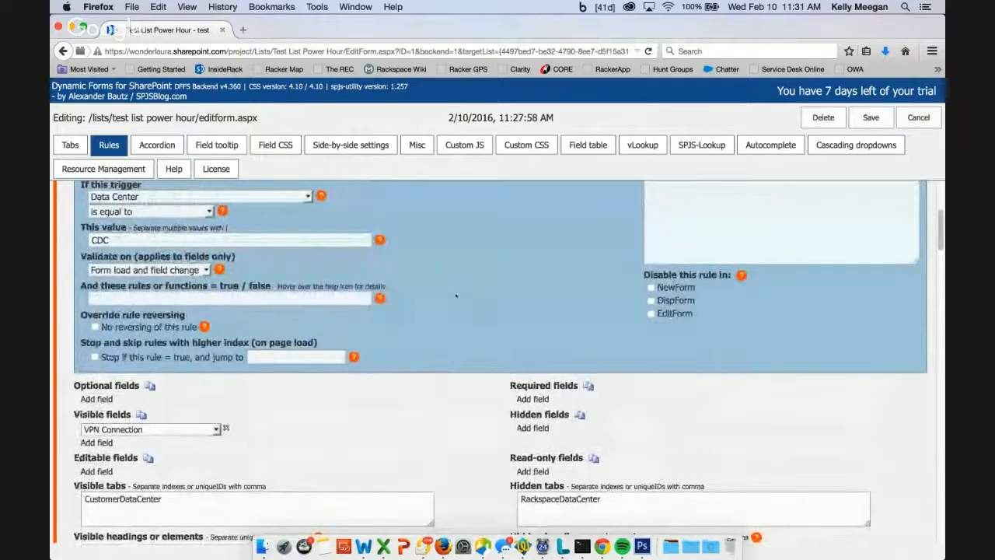
scroll(456, 295, down, 3)
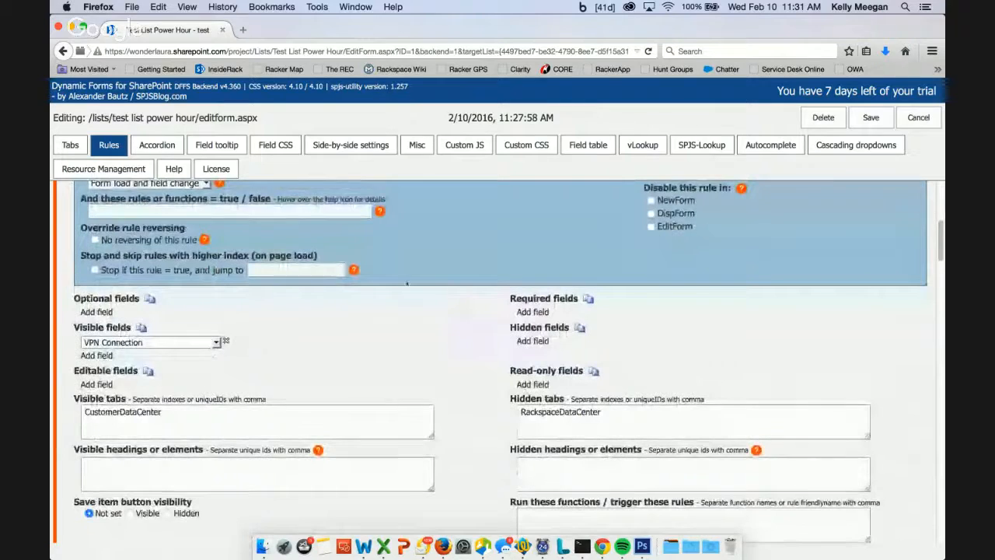
Step: Review the Customer Details tab's settings and fields, and save the form configuration and exit setup
click(70, 144)
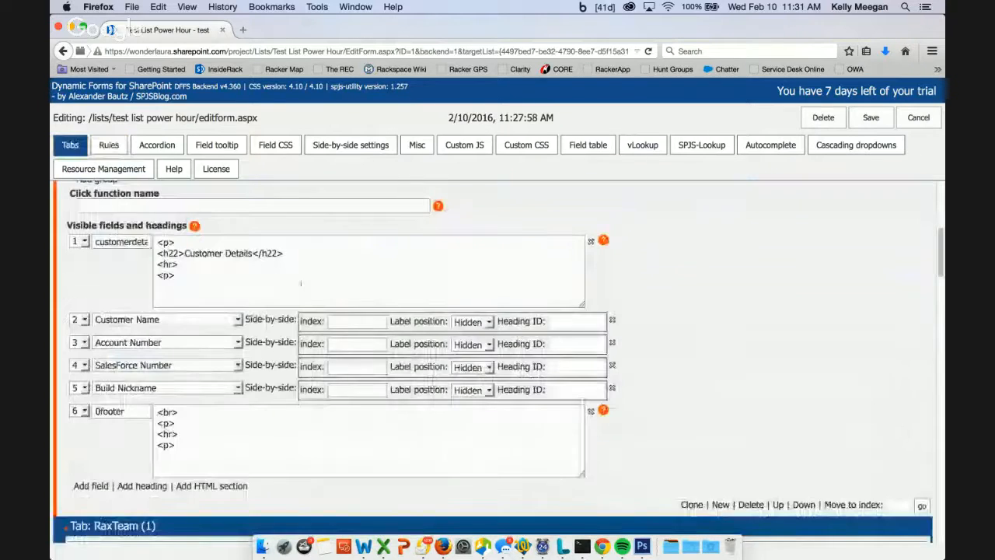
scroll(300, 283, up, 10)
scroll(301, 286, down, 8)
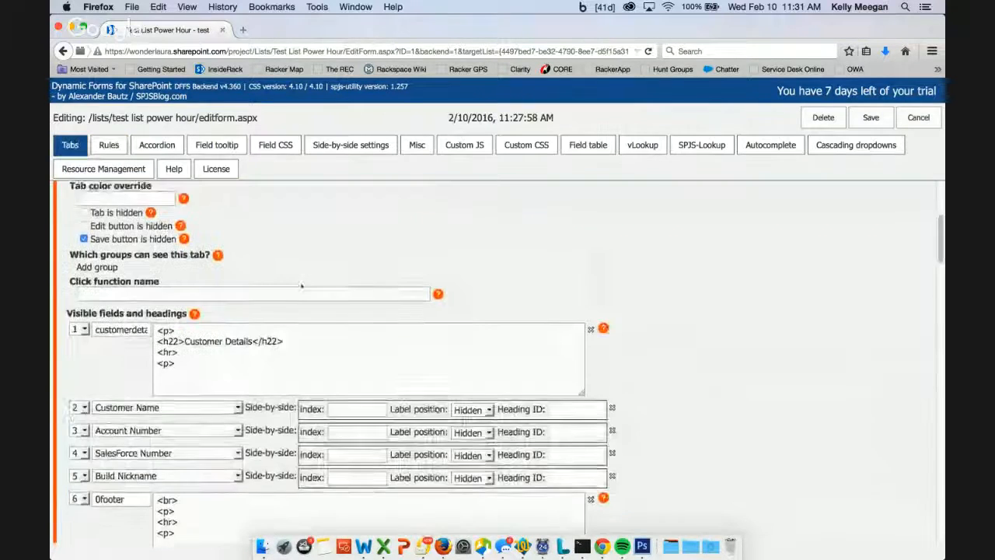
scroll(302, 286, down, 10)
scroll(327, 284, up, 11)
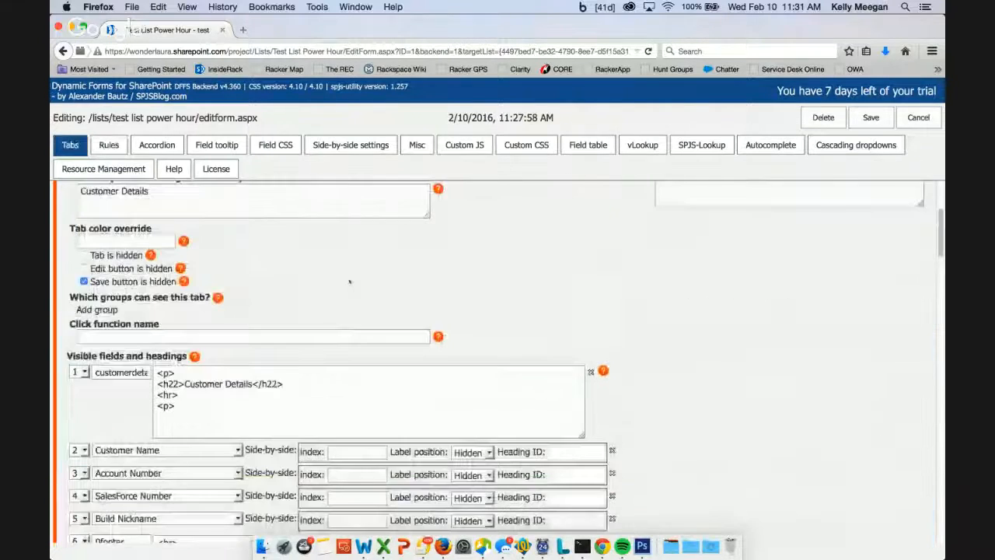
scroll(358, 282, up, 3)
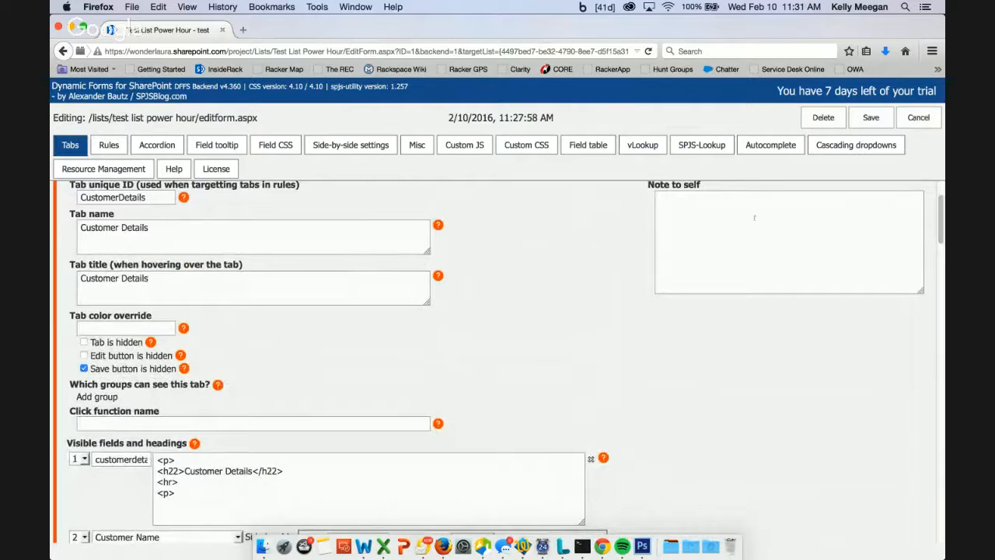
click(872, 118)
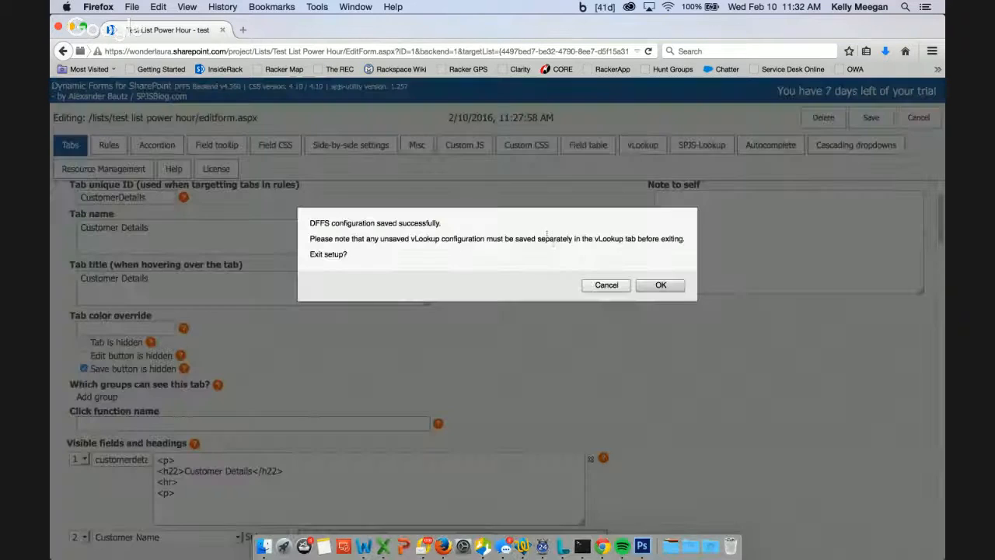
click(660, 285)
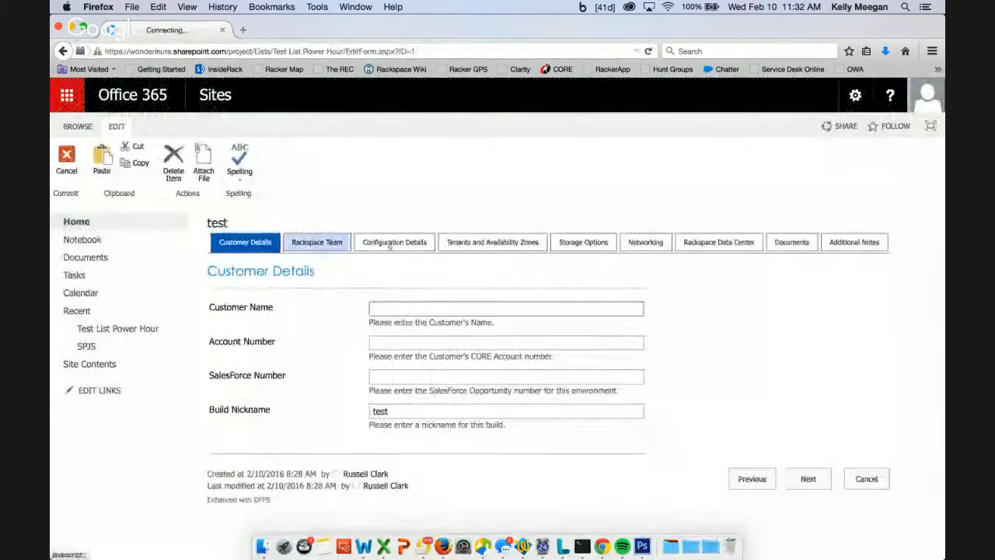
Step: Set Data Center to CDC in the configuration details and open the Customer Data Center tab
click(392, 246)
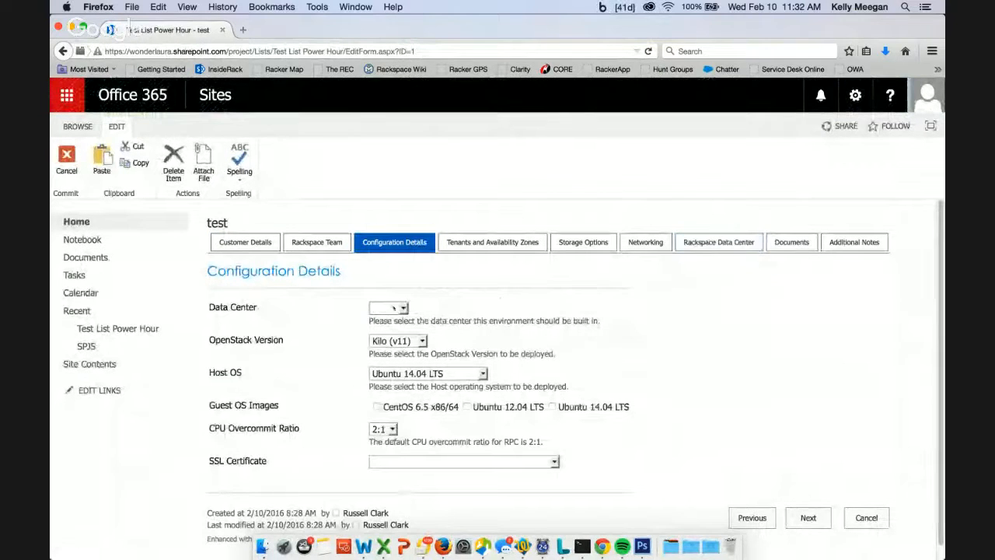
click(388, 308)
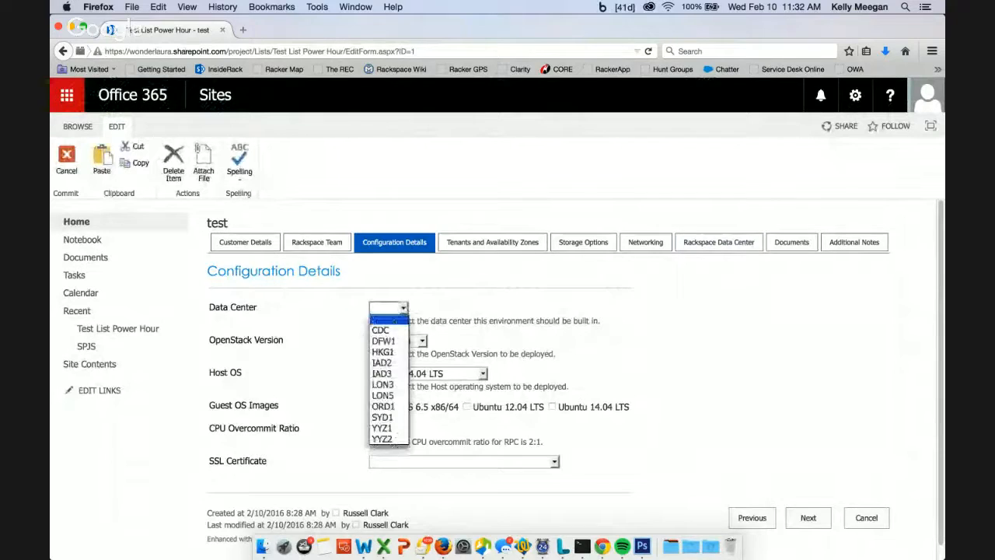
click(381, 328)
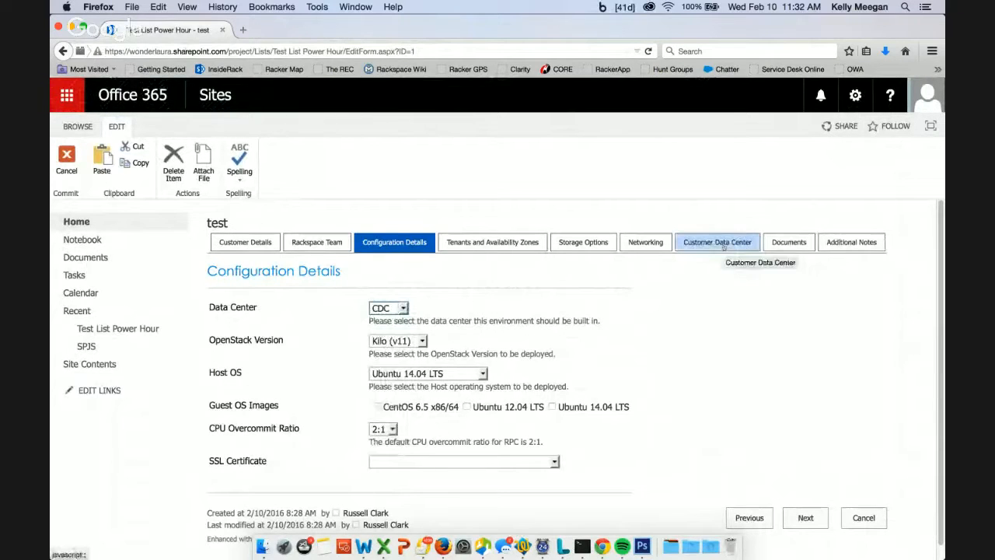
click(724, 246)
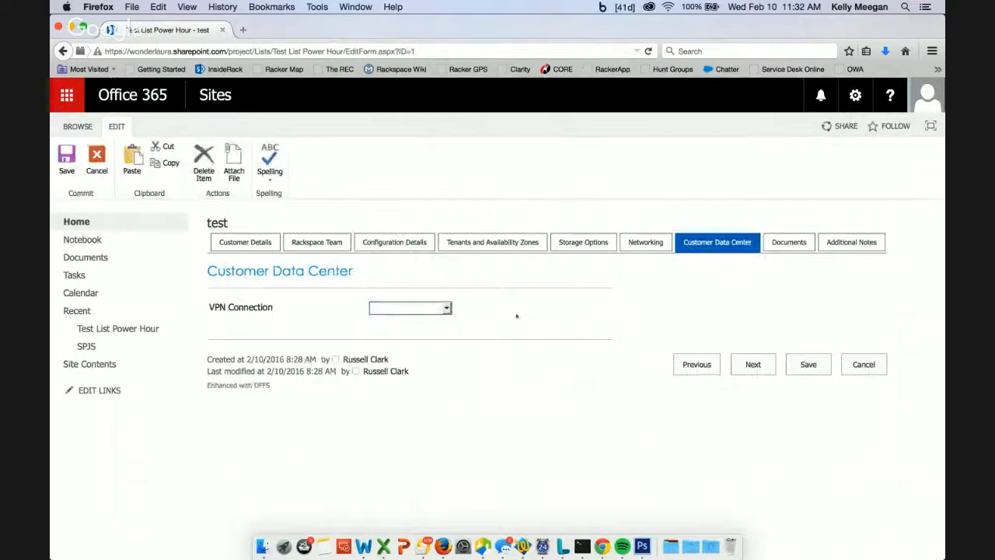
Step: Set Data Center to DFW1 and review the fields on the Rackspace Data Center tab
click(394, 242)
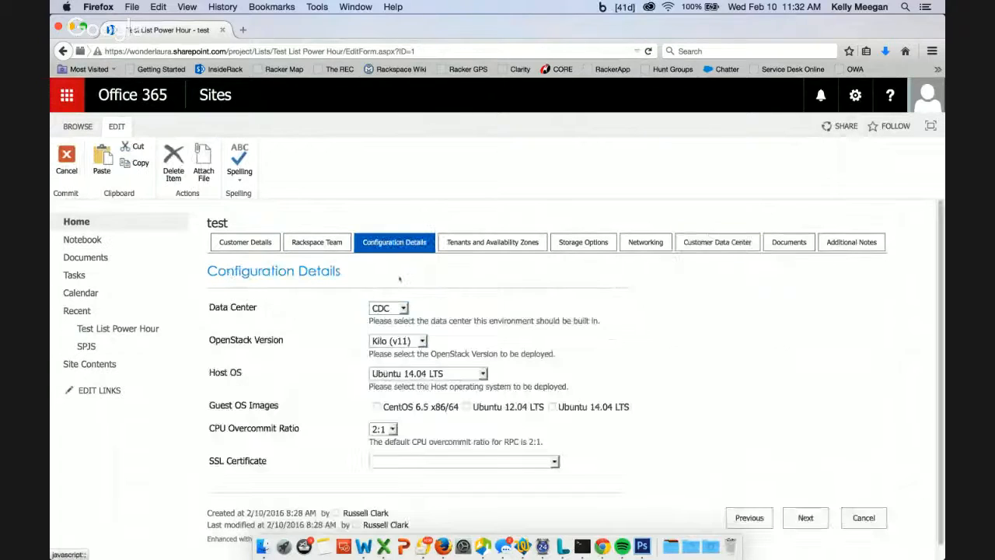
click(402, 307)
key(Return)
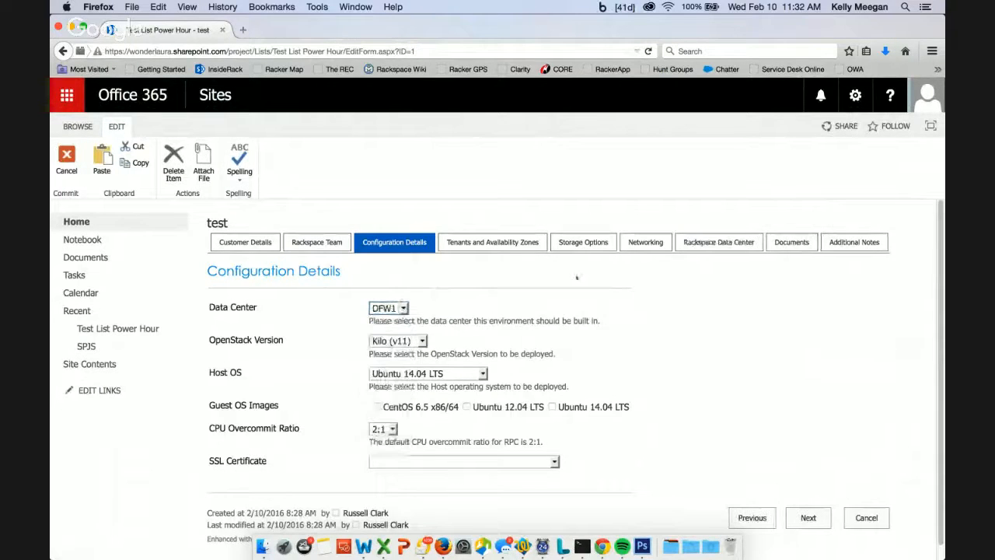
click(718, 241)
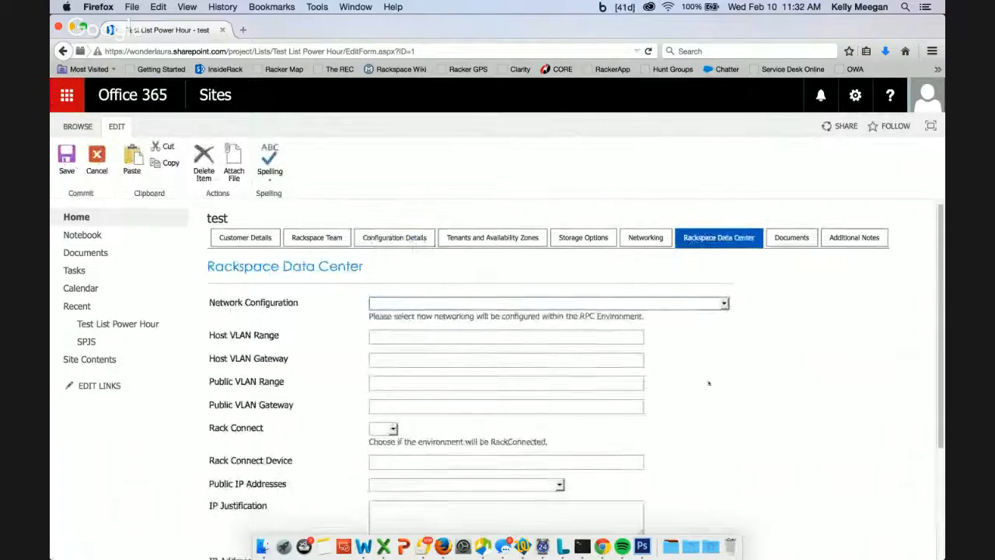
scroll(709, 383, down, 3)
scroll(709, 382, up, 3)
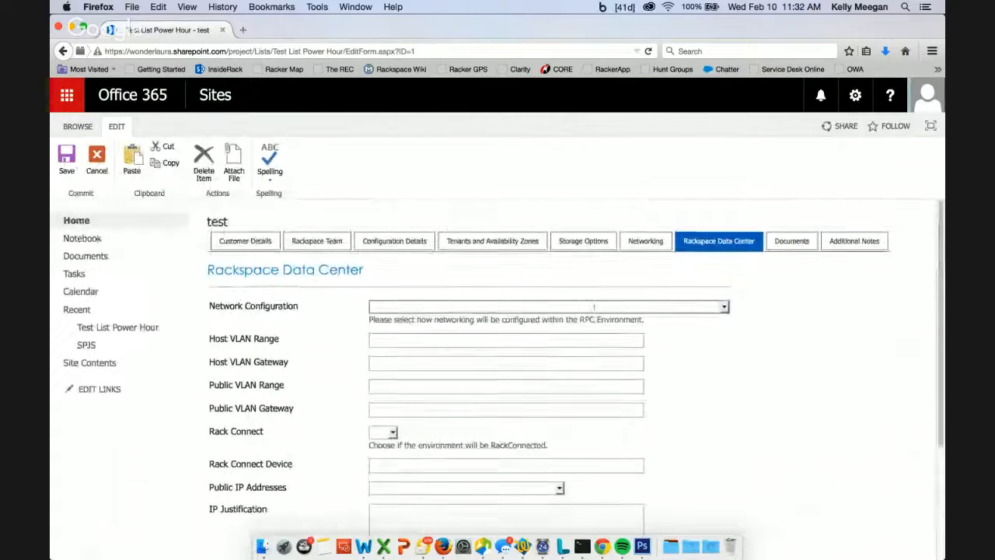
scroll(594, 307, down, 1)
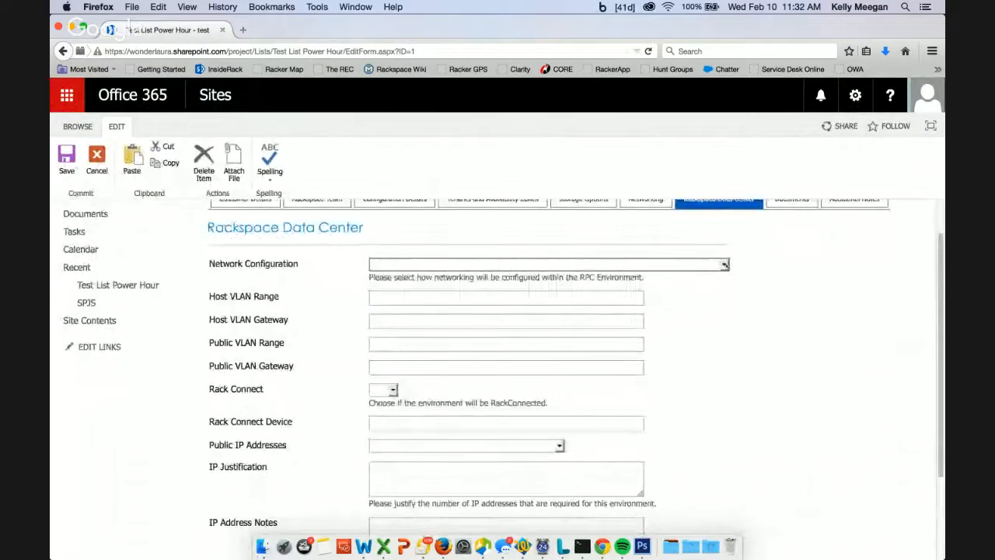
Step: Choose the 1Gb bond0 network configuration and enter test text sdfbi, a;lngop and ;lfngo;q for Host VLAN Range, Host VLAN Gateway and Public VLAN Range
click(724, 265)
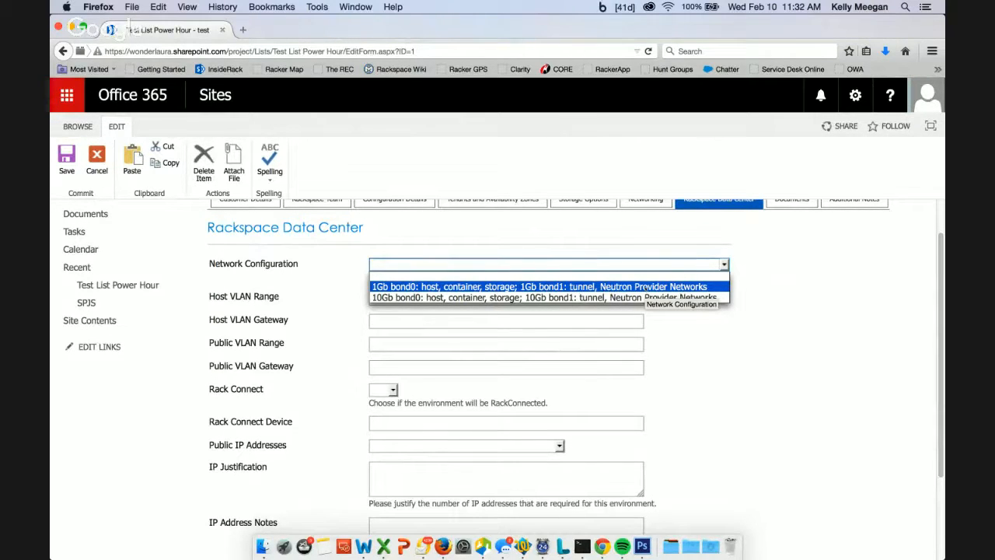
click(646, 287)
click(568, 295)
text(sdfbi)
key(Tab)
text(a;lngop)
key(Tab)
text(;lfngo;q)
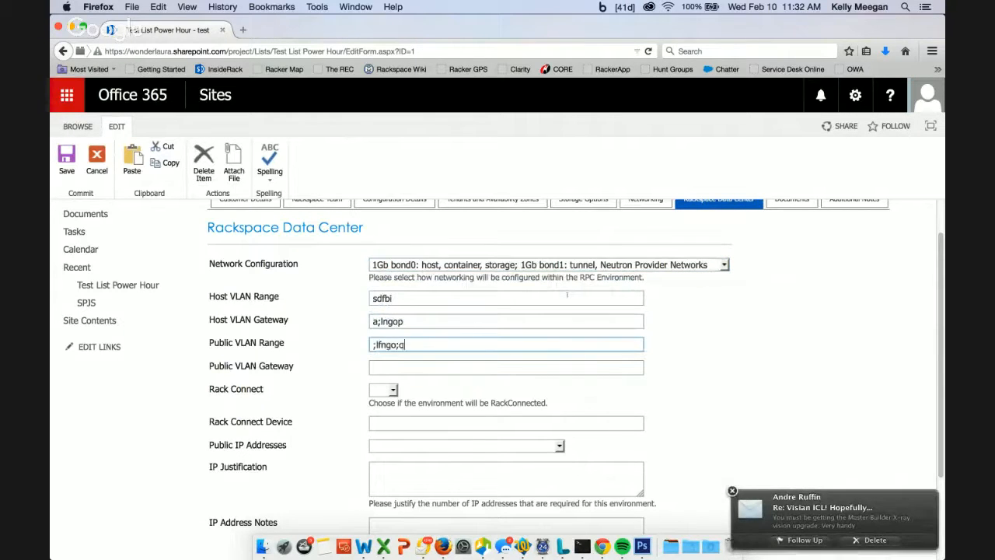
click(767, 312)
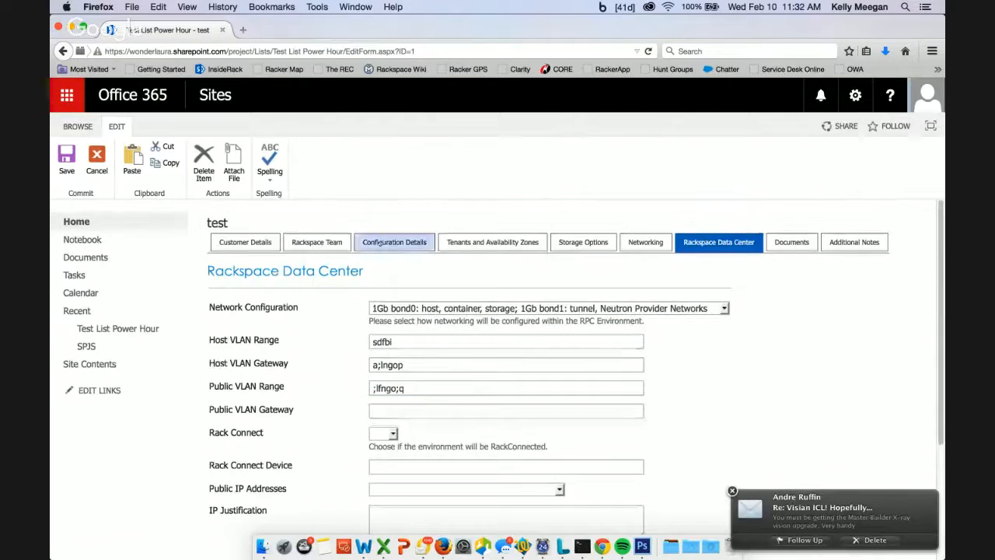
Step: Switch Data Center back to CDC and check the Customer Data Center tab
click(394, 241)
click(388, 308)
click(380, 329)
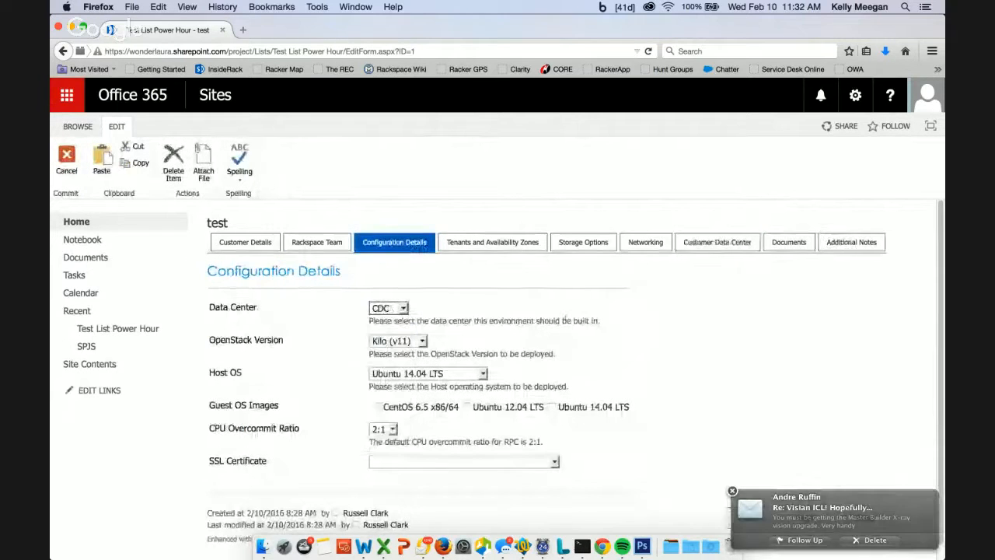
click(716, 242)
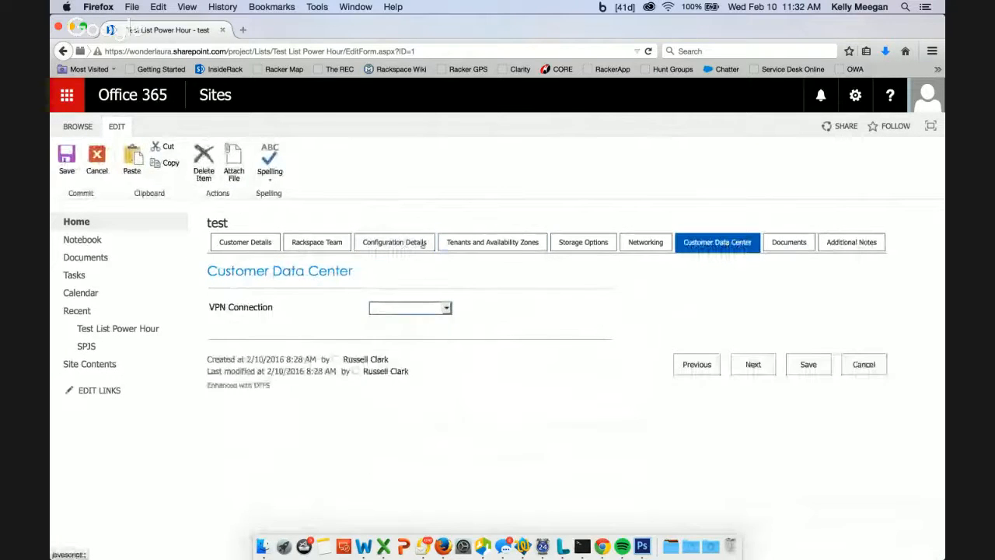
Step: Set Data Center to DFW1 again and check the previously filled network fields on the Rackspace Data Center tab
click(395, 242)
click(388, 308)
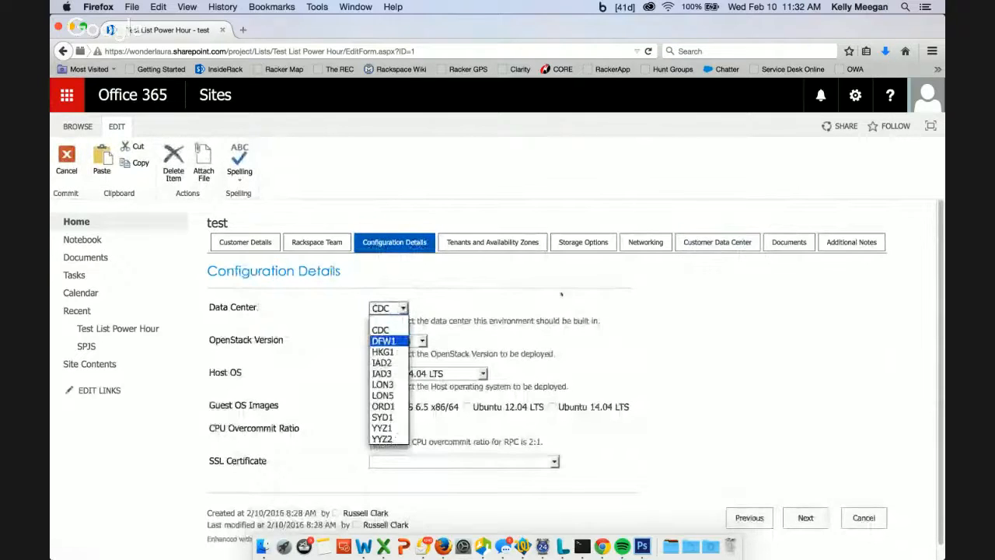
click(383, 341)
click(719, 242)
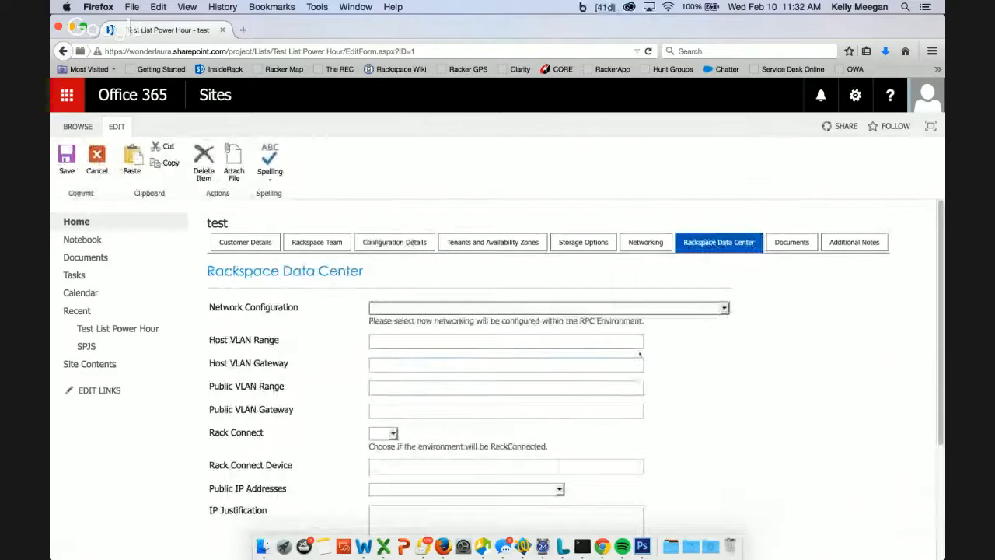
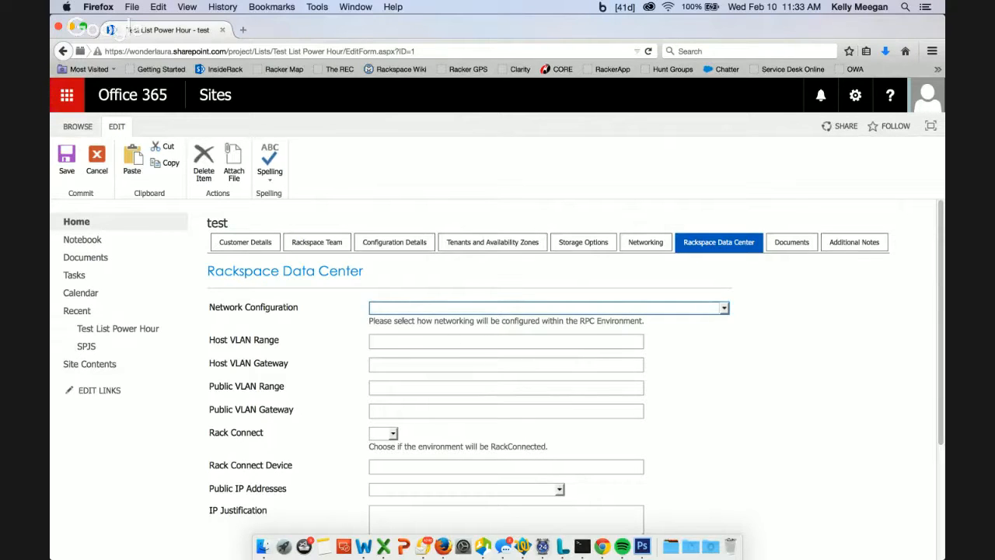
Step: Open the DFFS setup for the list's edit form and display its Custom JS code
click(430, 282)
scroll(328, 395, down, 5)
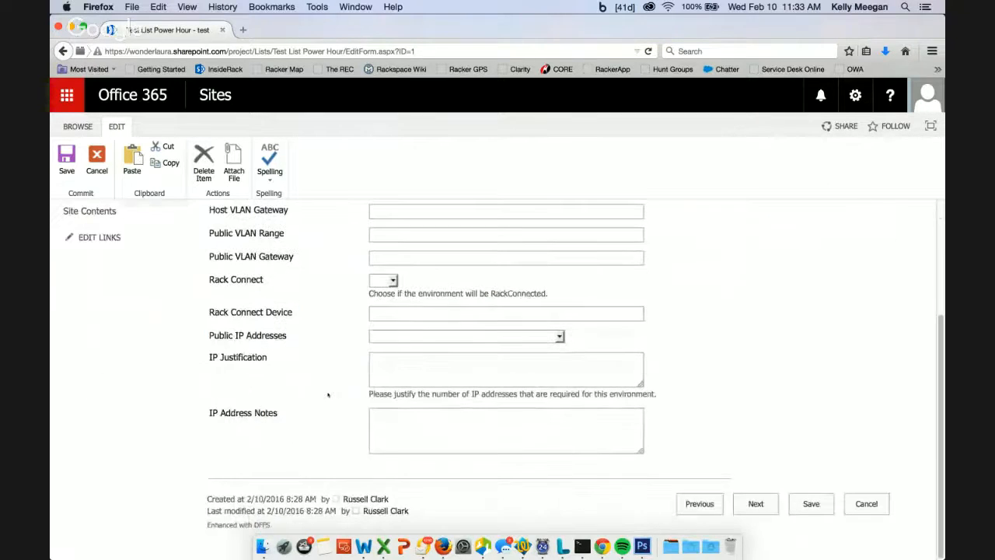
click(239, 526)
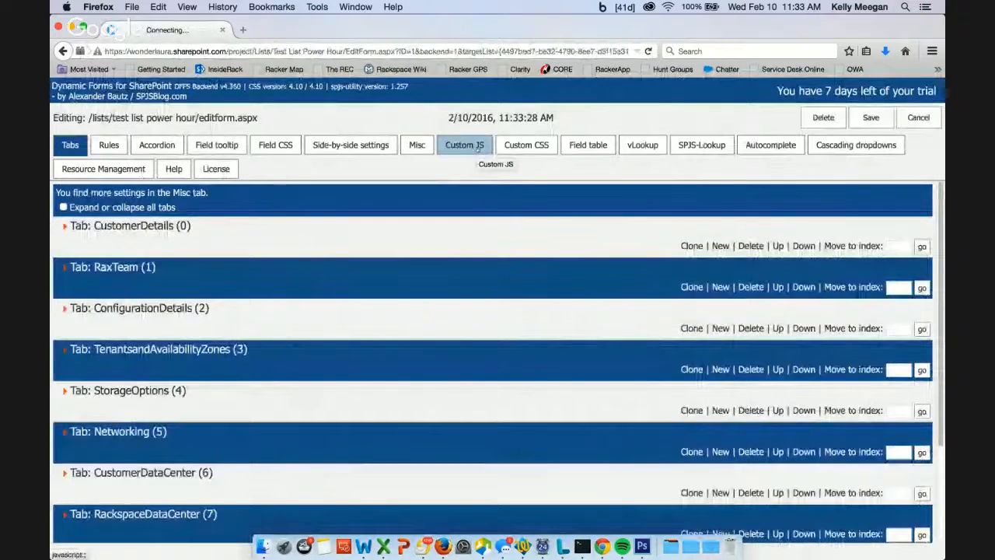
click(109, 145)
click(70, 145)
click(467, 145)
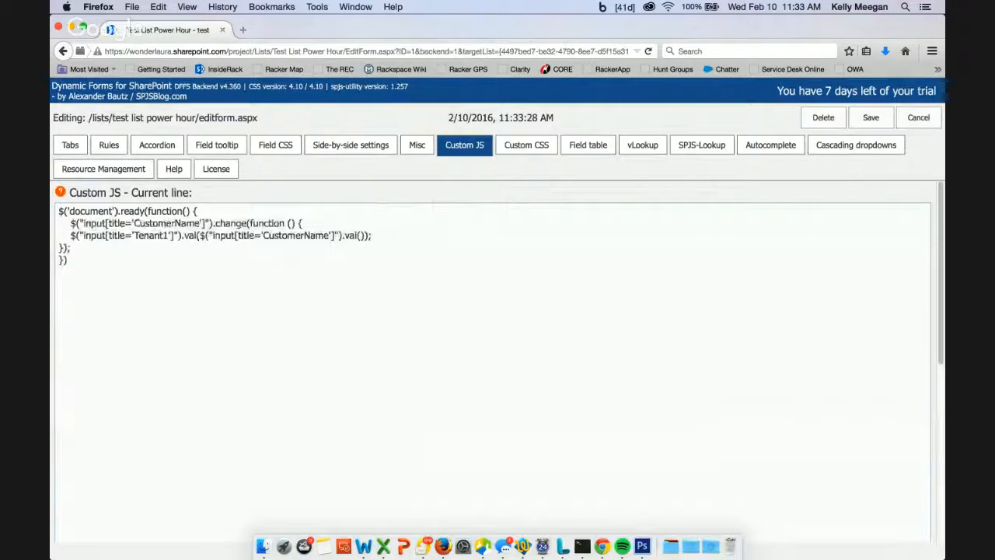
Step: Change the first CustomerName selector on line 2 of the Custom JS from input to select, then save and exit setup
drag(106, 211, 236, 237)
click(367, 258)
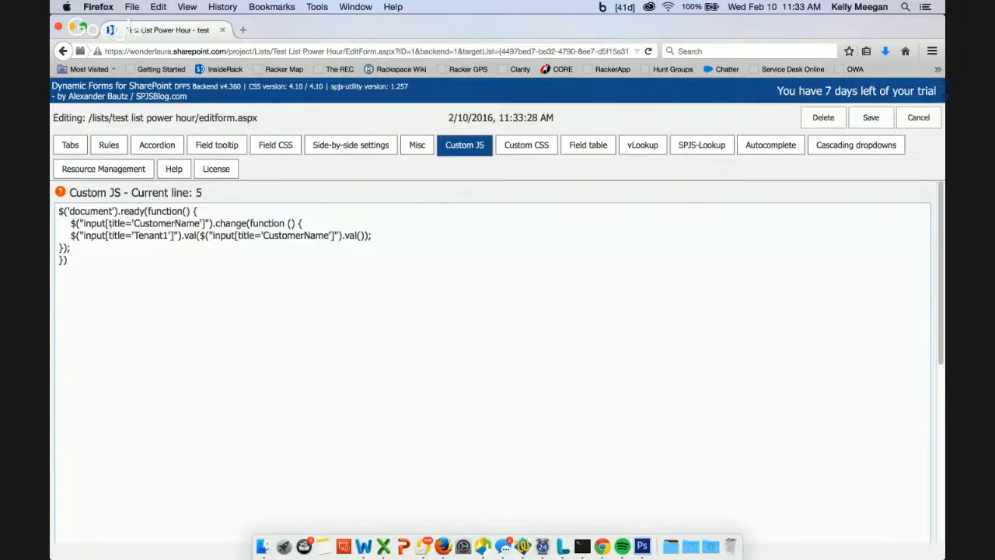
double_click(93, 223)
text(select)
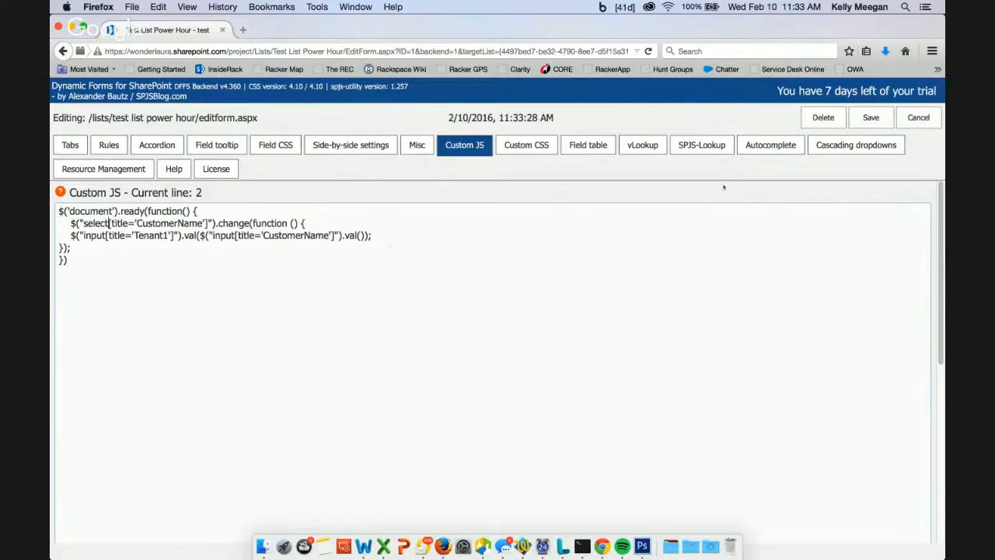
click(871, 117)
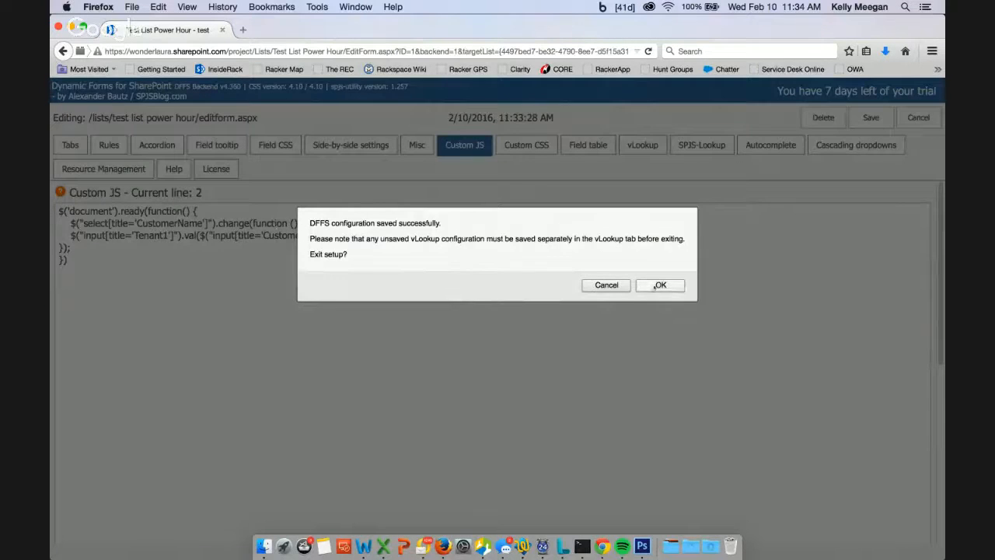
click(657, 287)
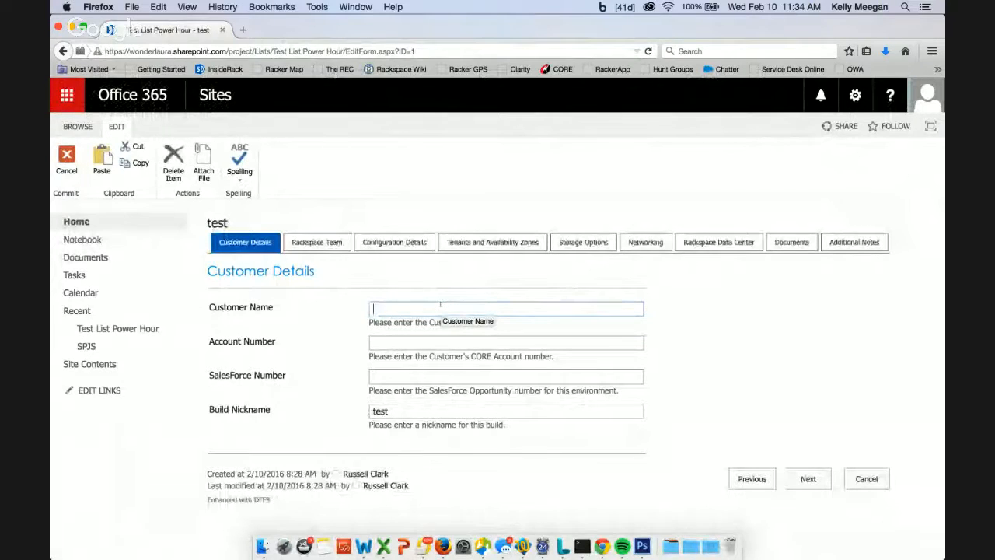
Step: Enter "the3" as the Customer Name and check the Tenant 1 field under Tenants and Availability Zones
text(the)
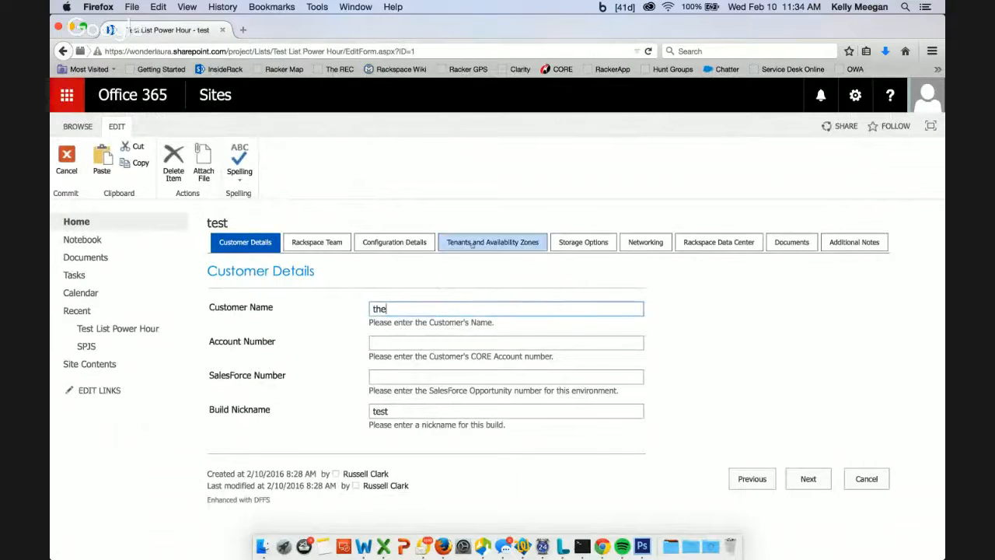
text(3)
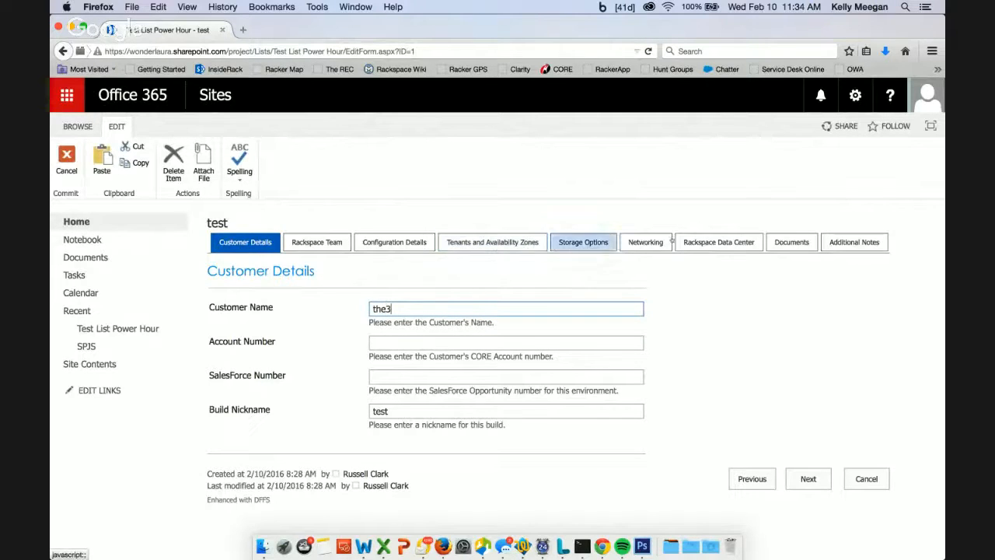
key(Tab)
click(493, 242)
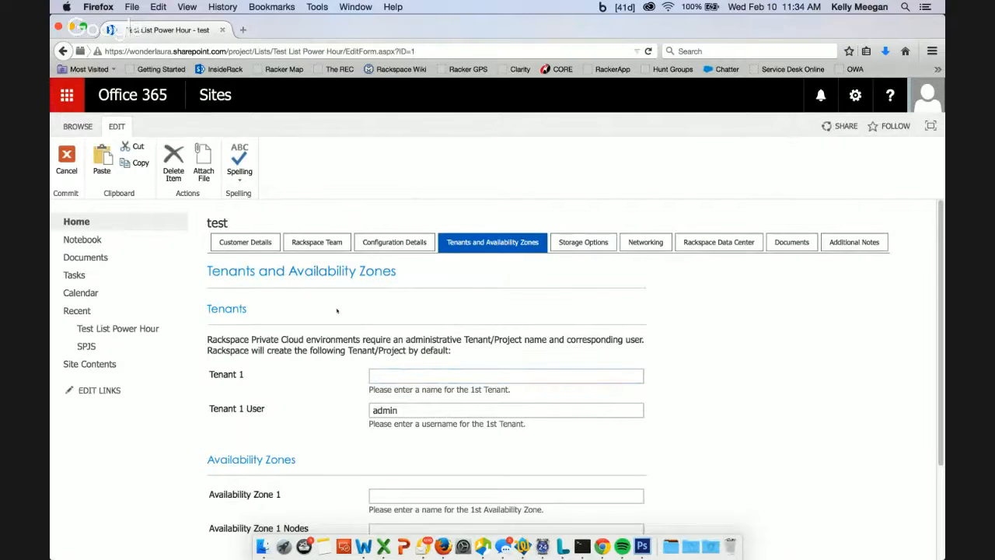
scroll(281, 339, down, 3)
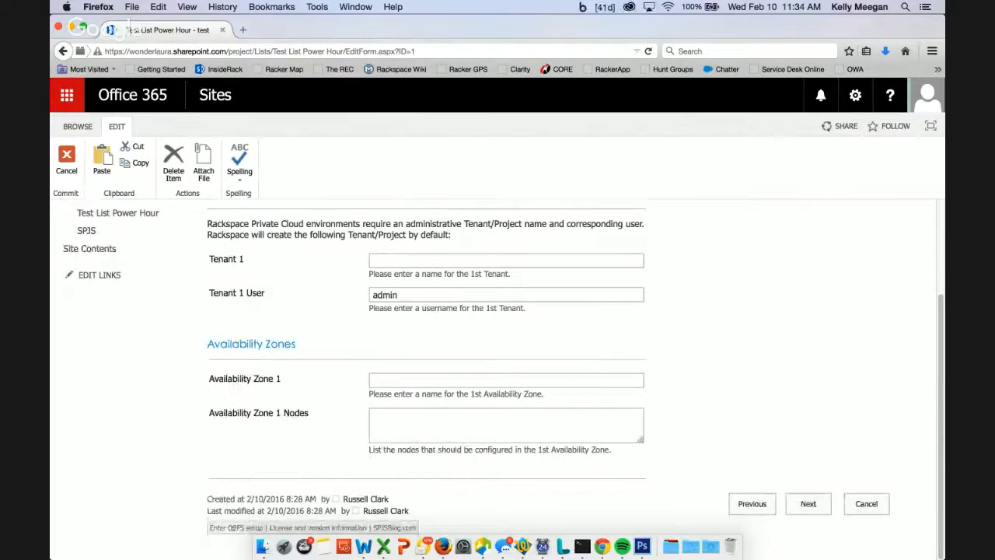
Step: Reopen the DFFS setup and add the field CSS "input { width:100px; }" to the Account Executive field
click(230, 525)
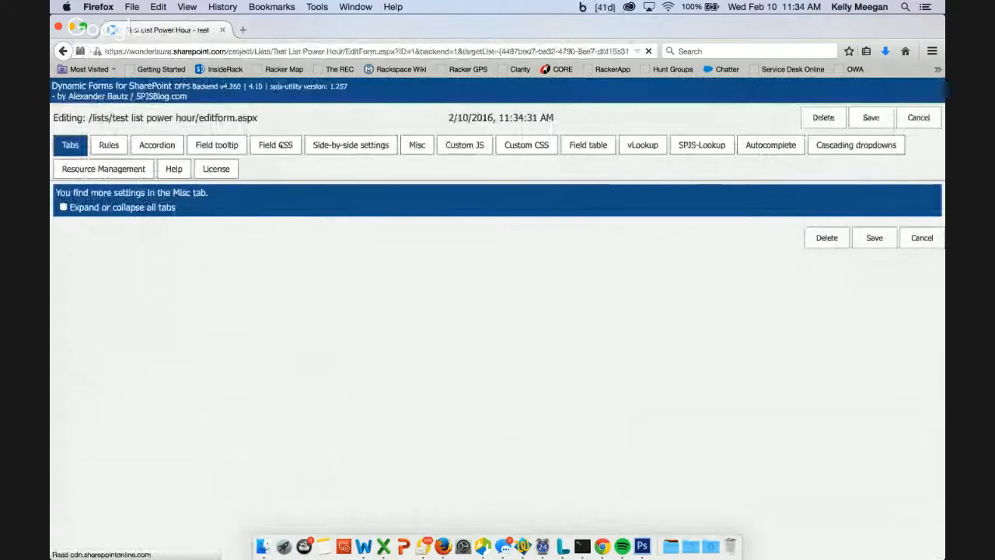
click(275, 144)
click(307, 226)
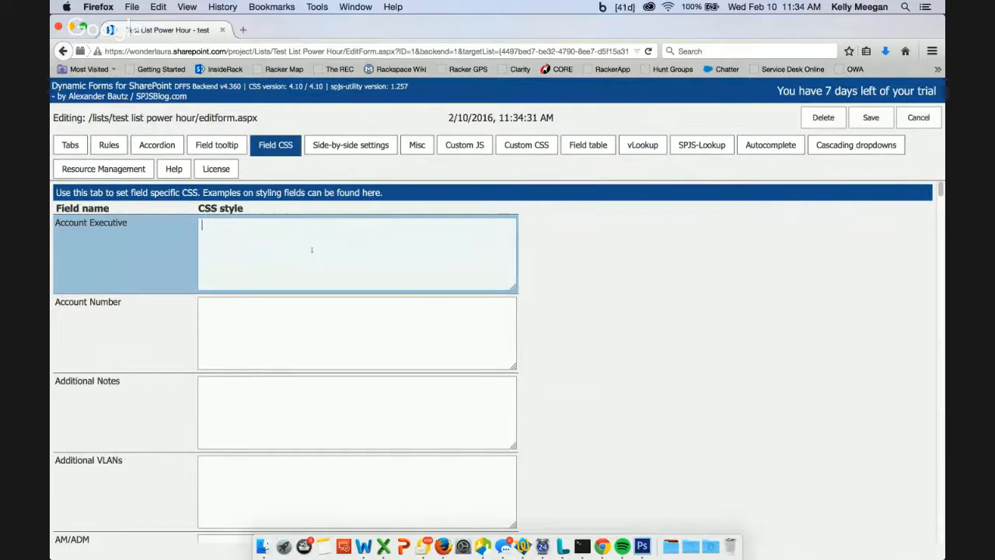
scroll(311, 250, down, 3)
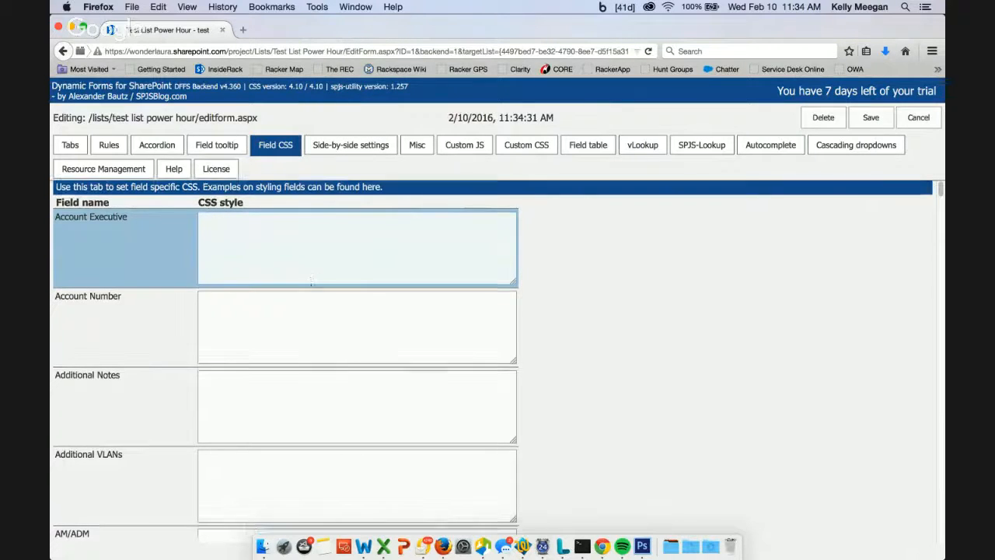
scroll(311, 253, up, 3)
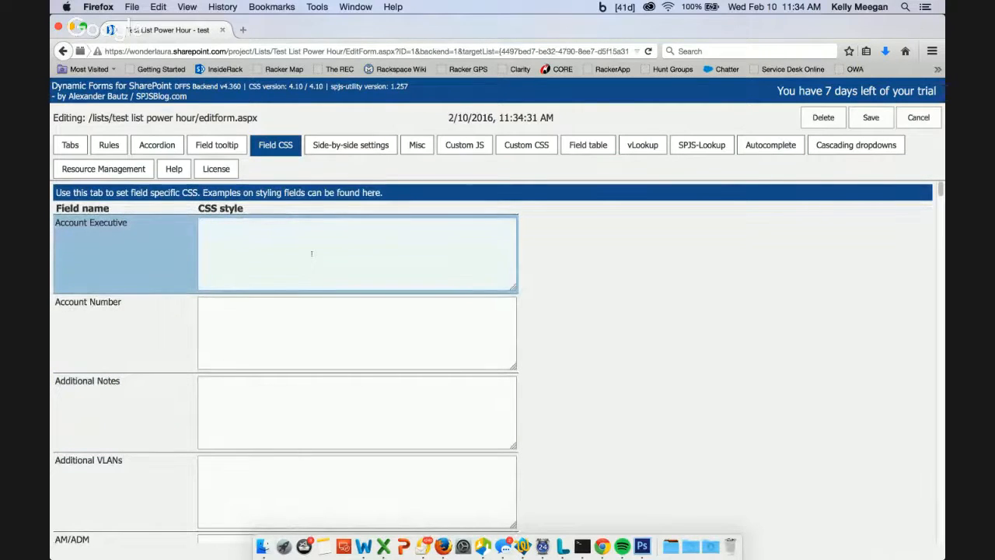
text(put {)
key(Return)
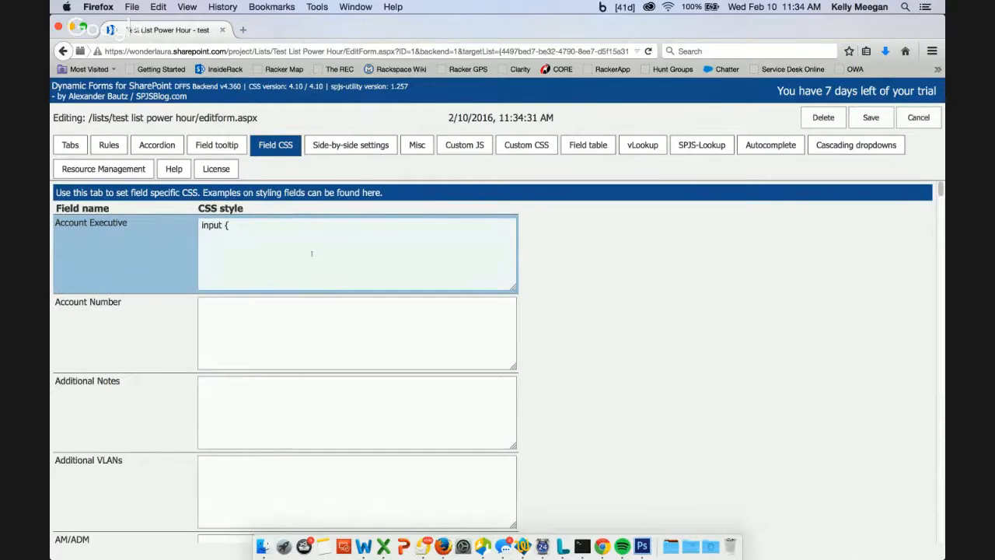
text(width:100px;)
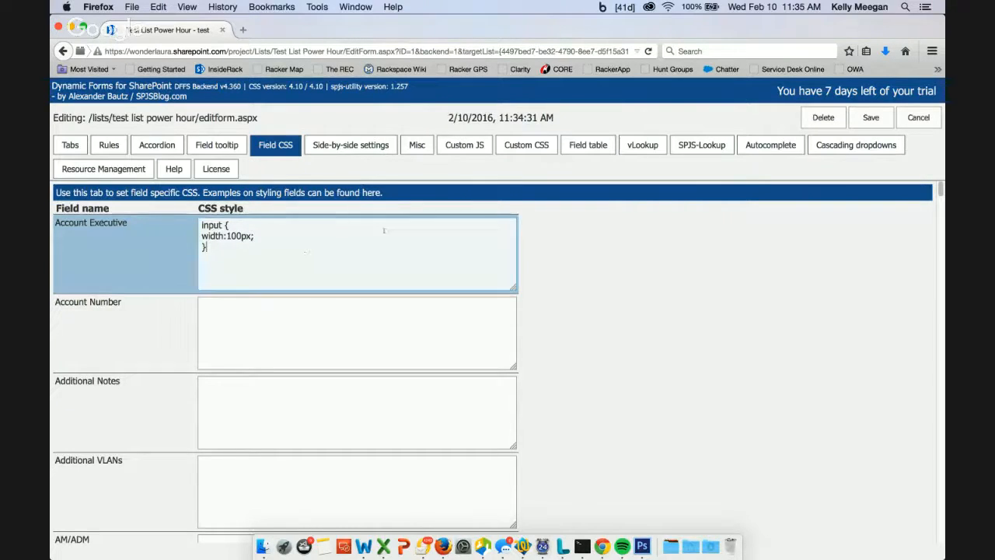
Step: Examine the h22, h23 and h24 heading styles in the form's Custom CSS
click(526, 146)
scroll(324, 250, down, 5)
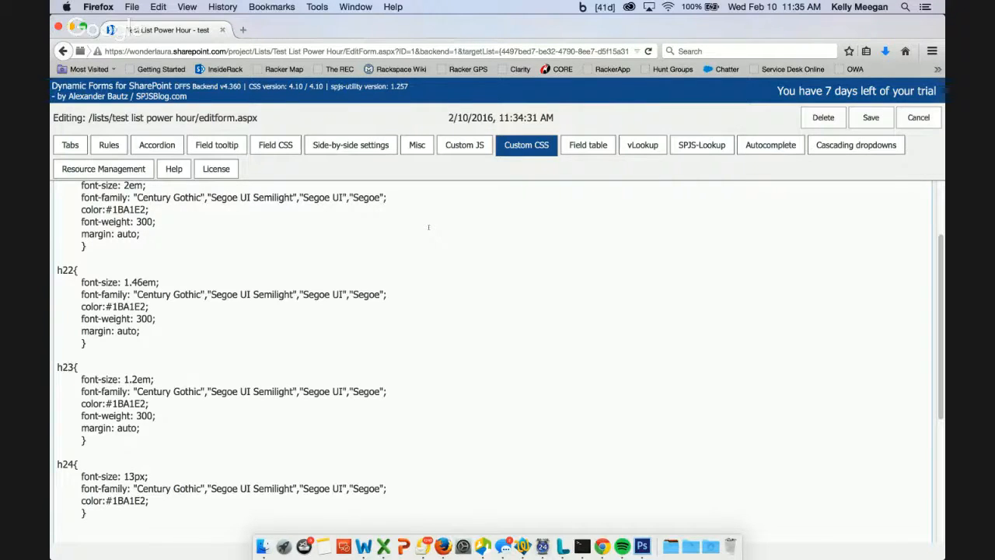
scroll(159, 403, down, 3)
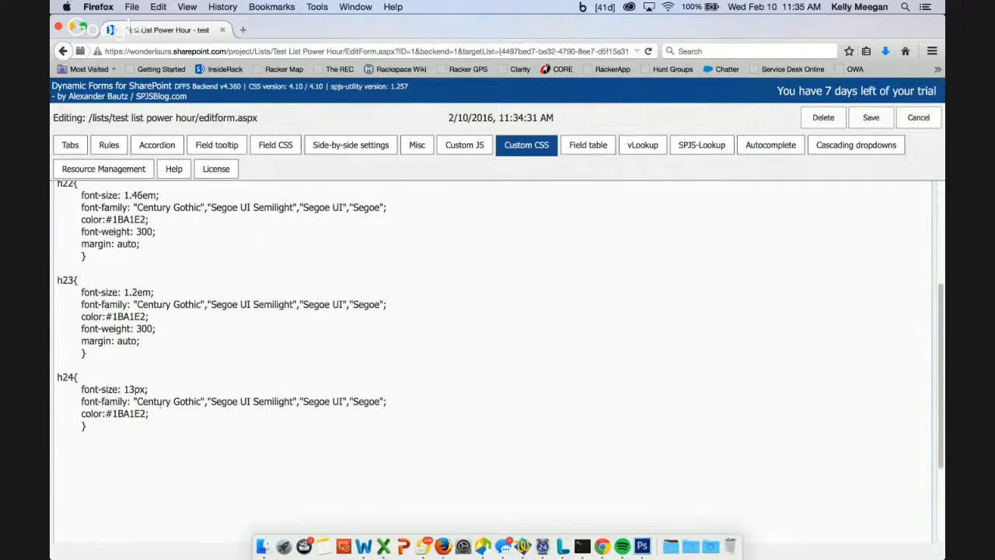
drag(144, 425, 81, 206)
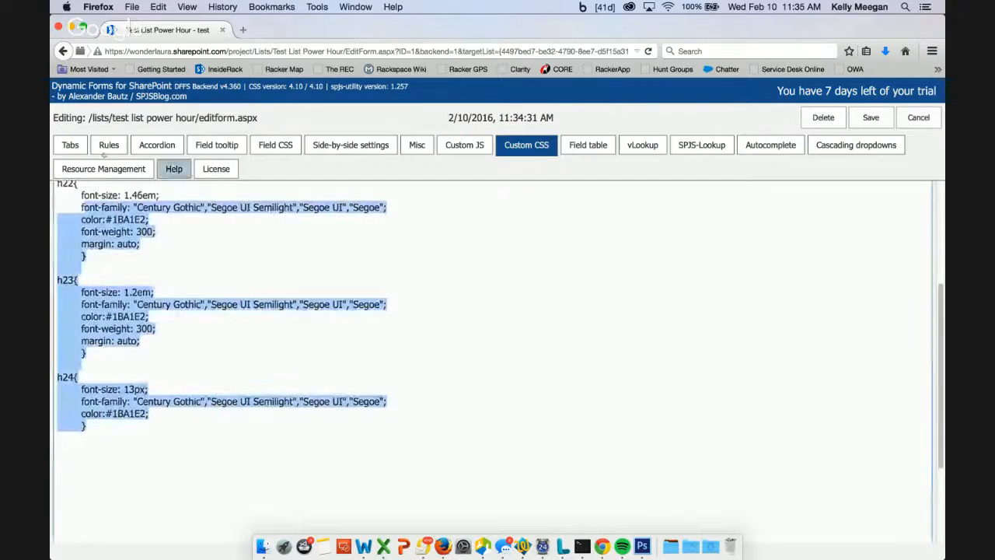
scroll(231, 310, up, 3)
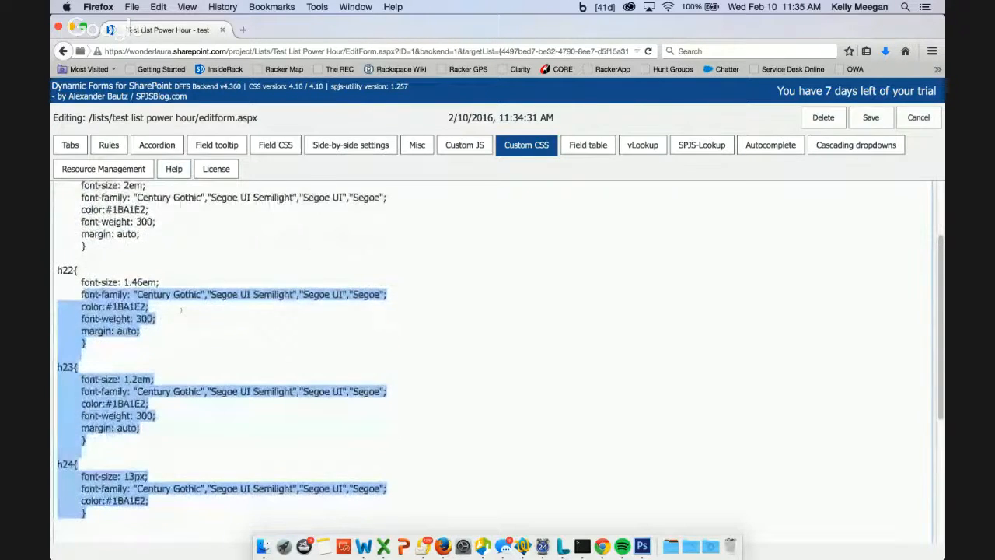
Step: Expand the CustomerDetails tab configuration and examine how its Customer Details heading uses the h22 tag
click(70, 144)
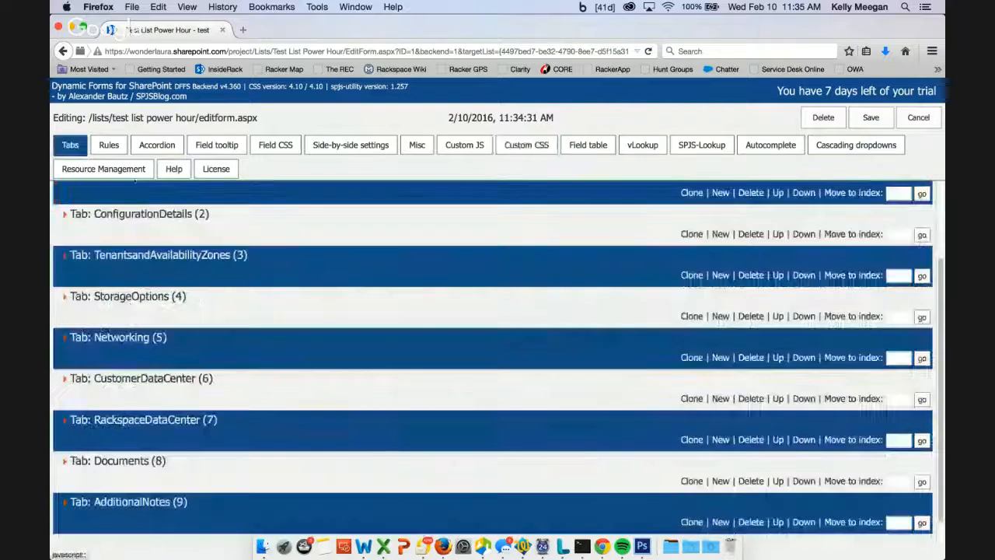
scroll(148, 255, up, 3)
click(142, 231)
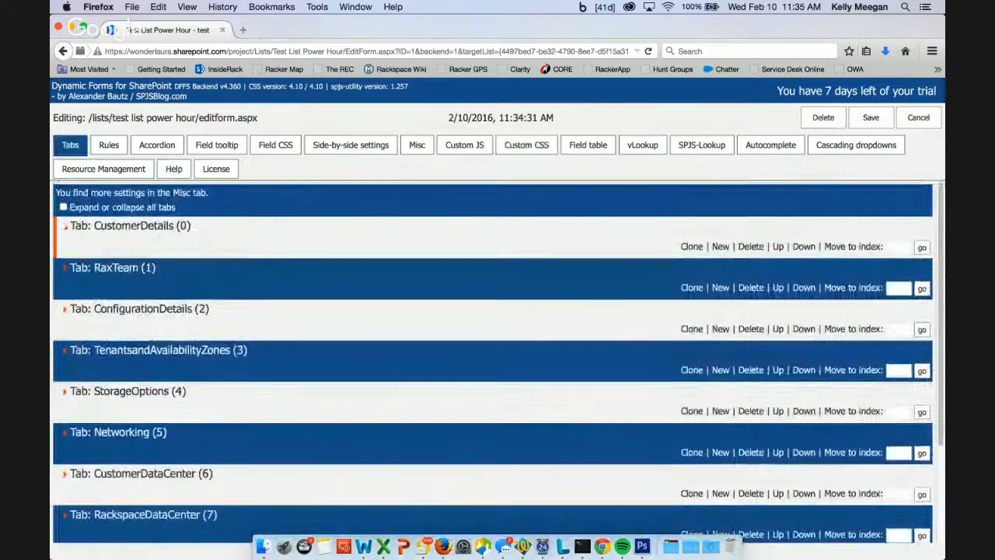
scroll(226, 380, down, 5)
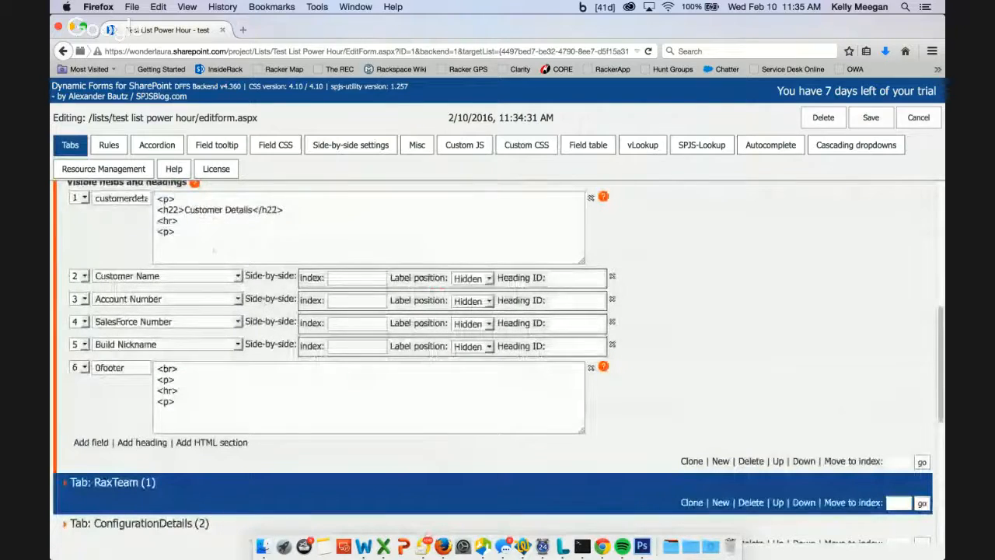
click(193, 220)
key(ctrl+a)
double_click(200, 210)
click(227, 210)
triple_click(227, 210)
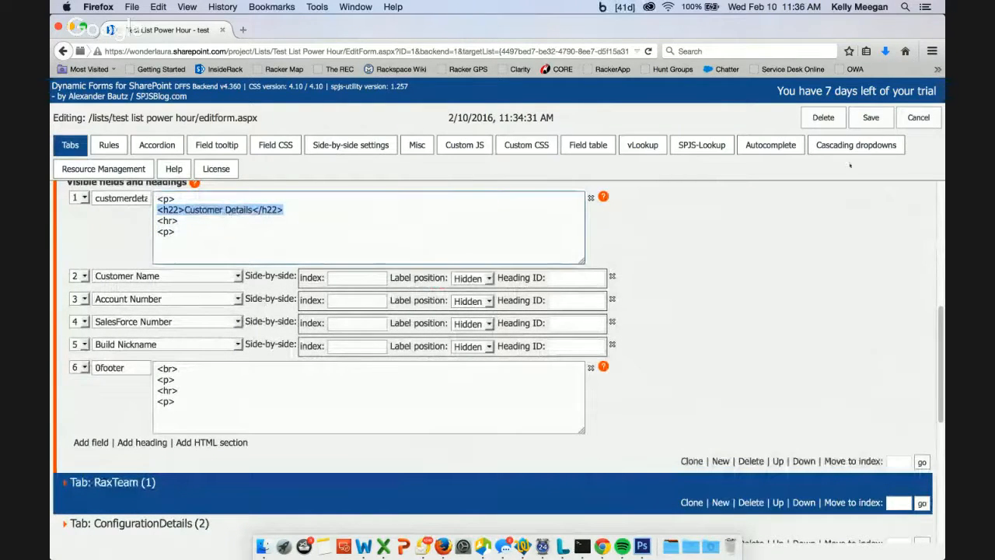
Step: Save the DFFS configuration, return to the edit form and inspect the styled Customer Details heading
click(862, 117)
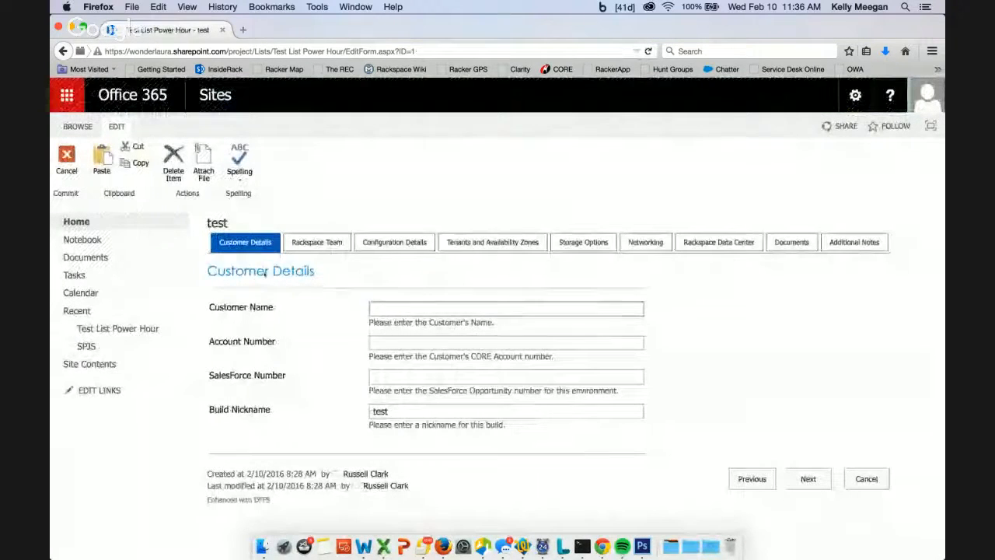
drag(207, 272, 314, 272)
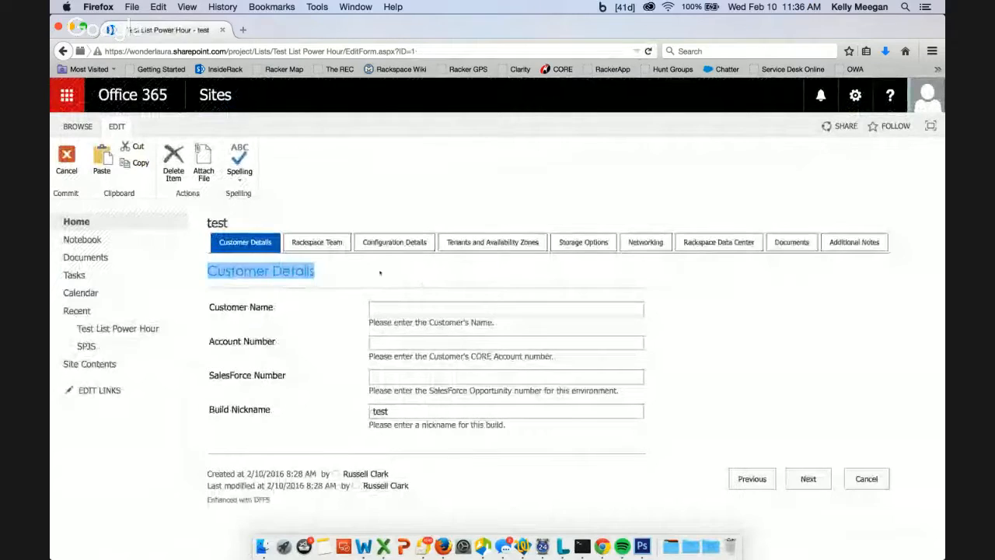
Step: Review the form's Rackspace Team fields and the tenant and availability zone fields
click(317, 243)
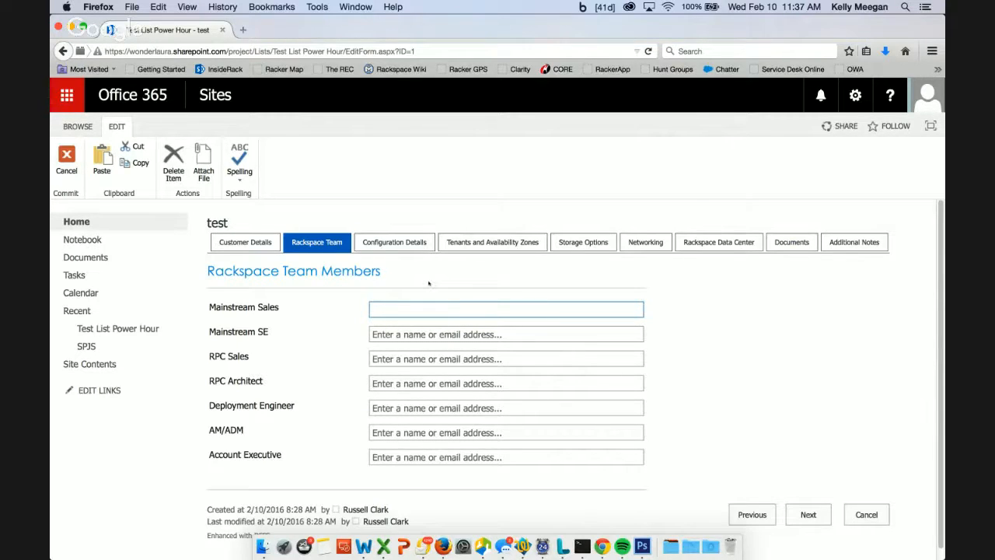
click(472, 241)
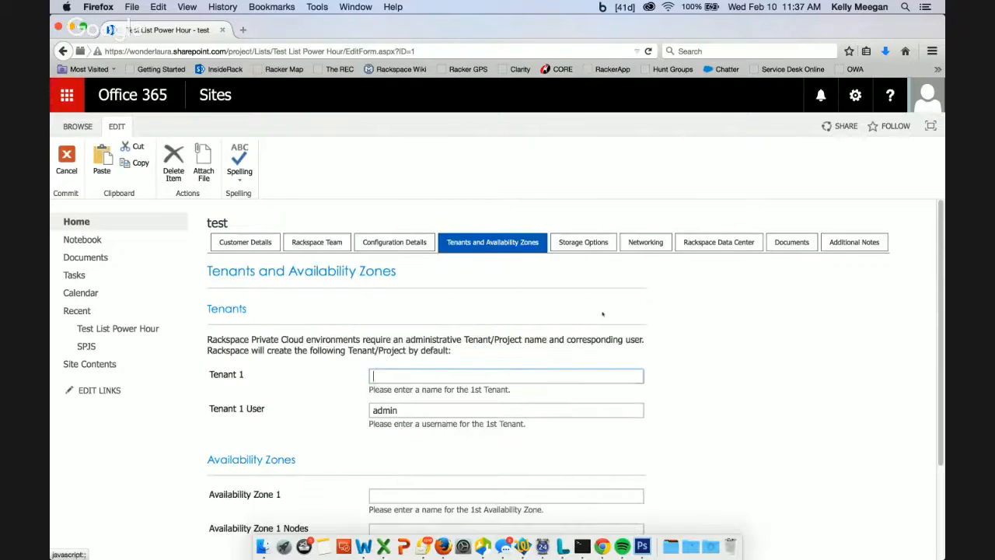
scroll(681, 336, down, 3)
scroll(680, 336, up, 2)
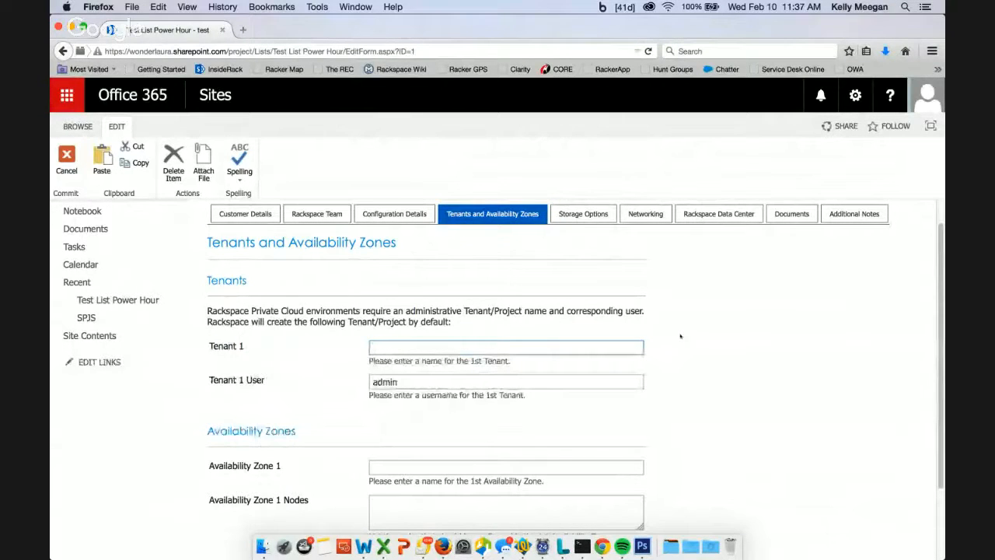
scroll(688, 342, down, 3)
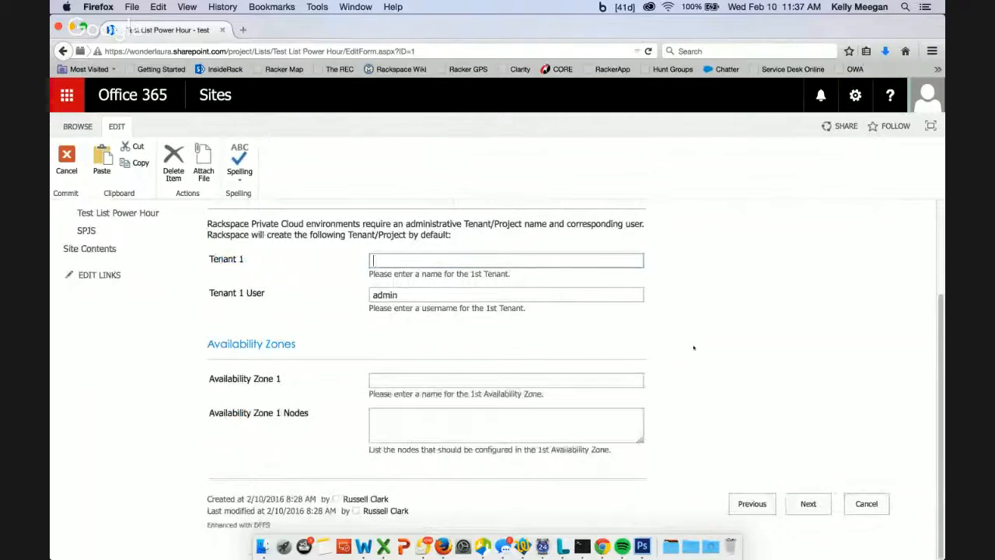
scroll(692, 348, up, 3)
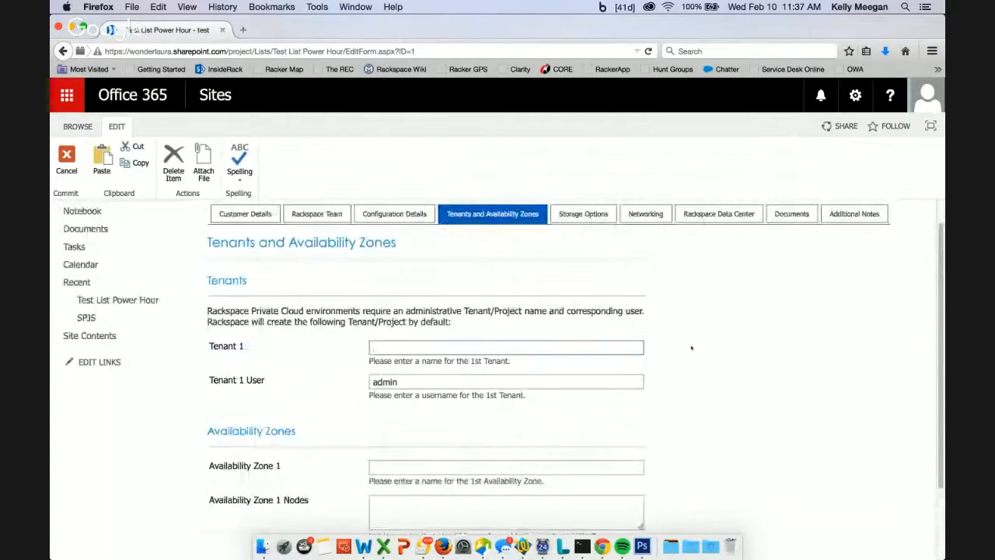
scroll(692, 348, down, 3)
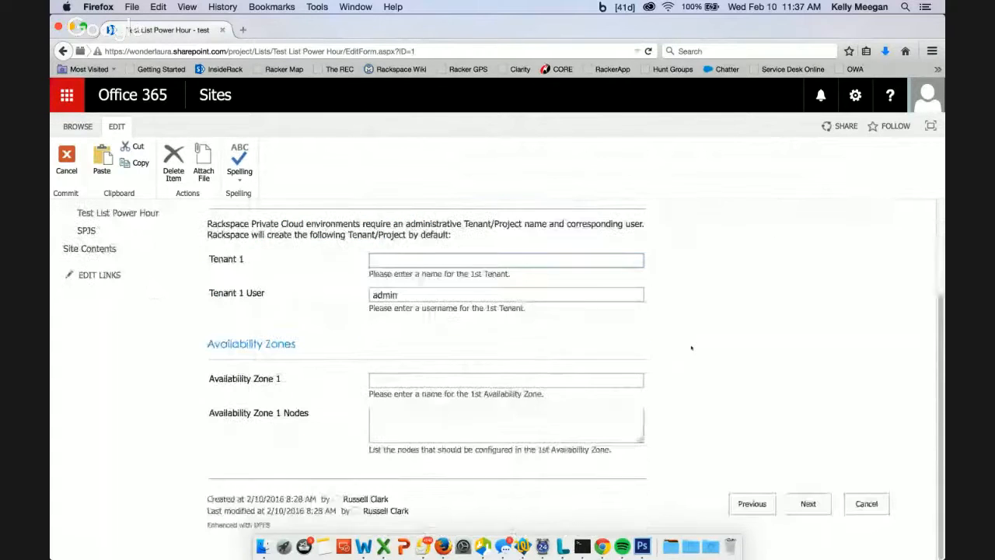
click(574, 379)
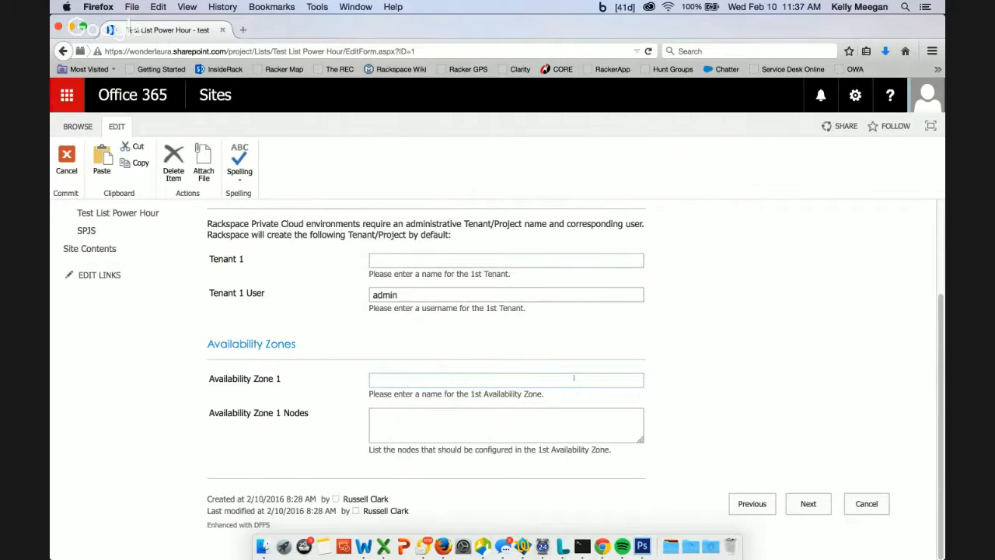
Step: Enter "the" as the Availability Zone 1 name and as its list of nodes
text(the)
key(Tab)
text(the)
key(Tab)
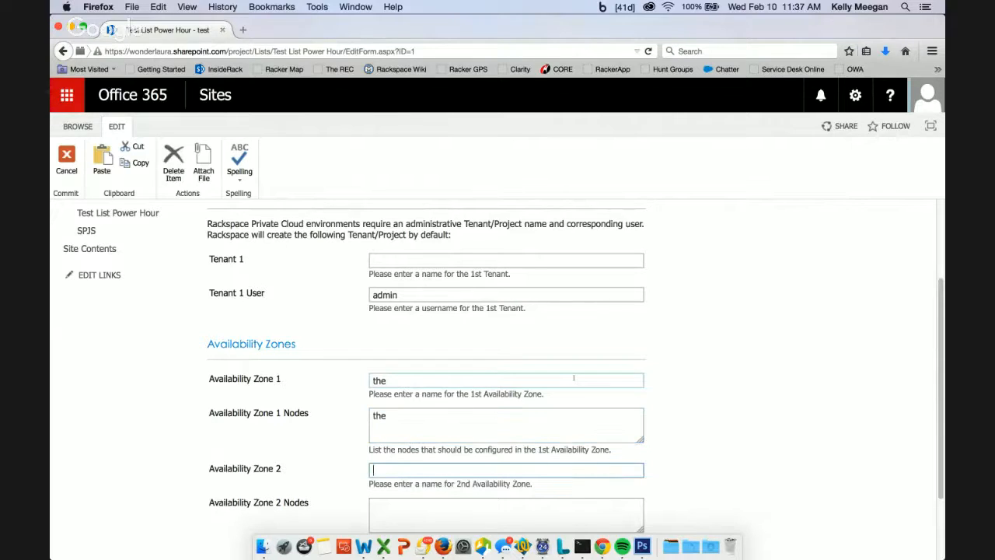
Step: Fill in the Availability Zone 2 name and nodes with "the"
scroll(649, 356, down, 2)
text(the)
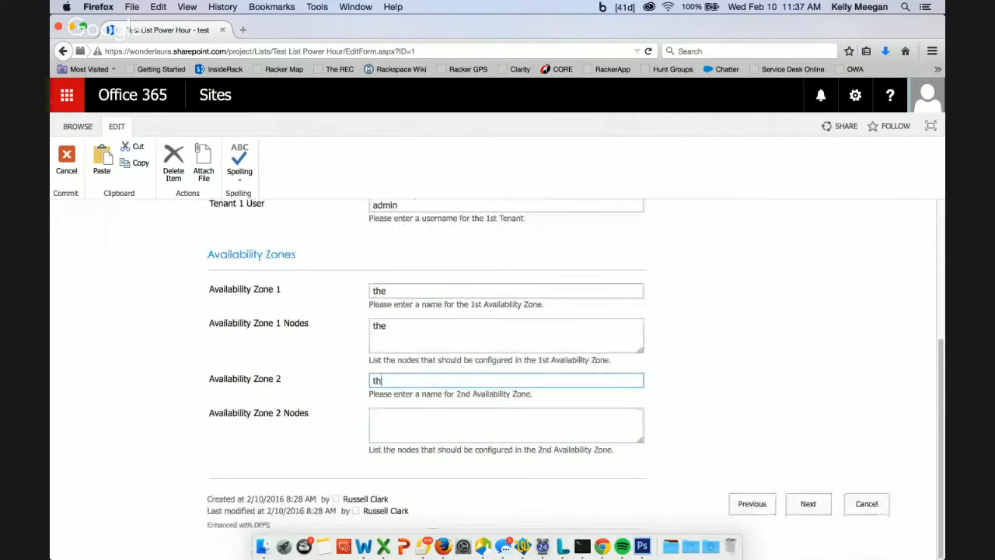
key(Tab)
text(the)
key(Tab)
scroll(677, 371, down, 2)
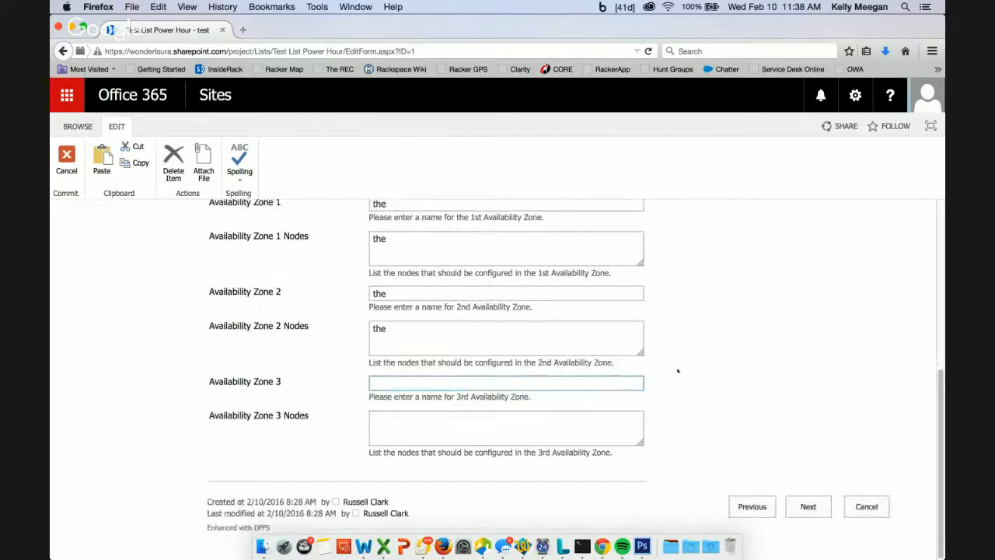
Step: Clear the name and nodes entered for Availability Zone 2
scroll(677, 371, up, 4)
double_click(380, 467)
key(BackSpace)
scroll(505, 373, down, 3)
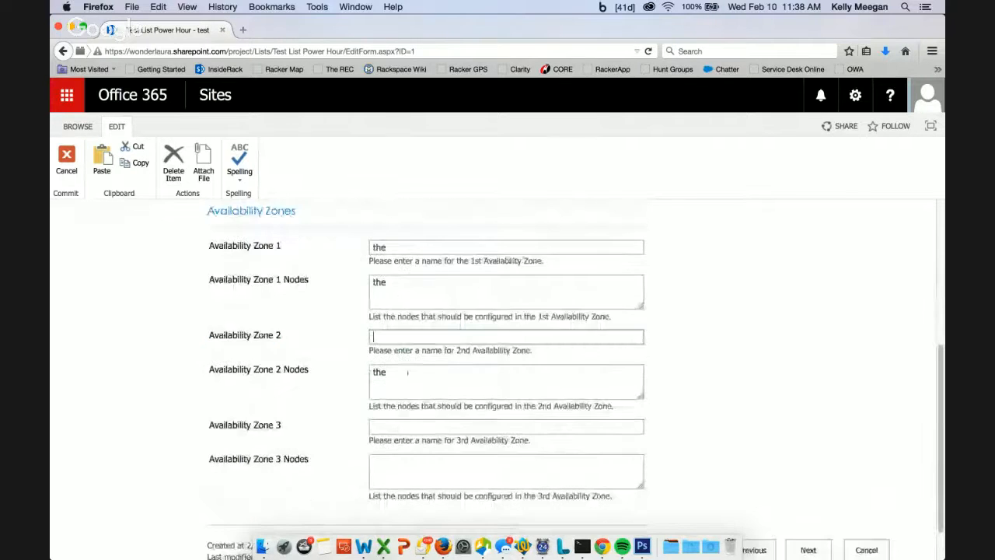
double_click(380, 416)
key(BackSpace)
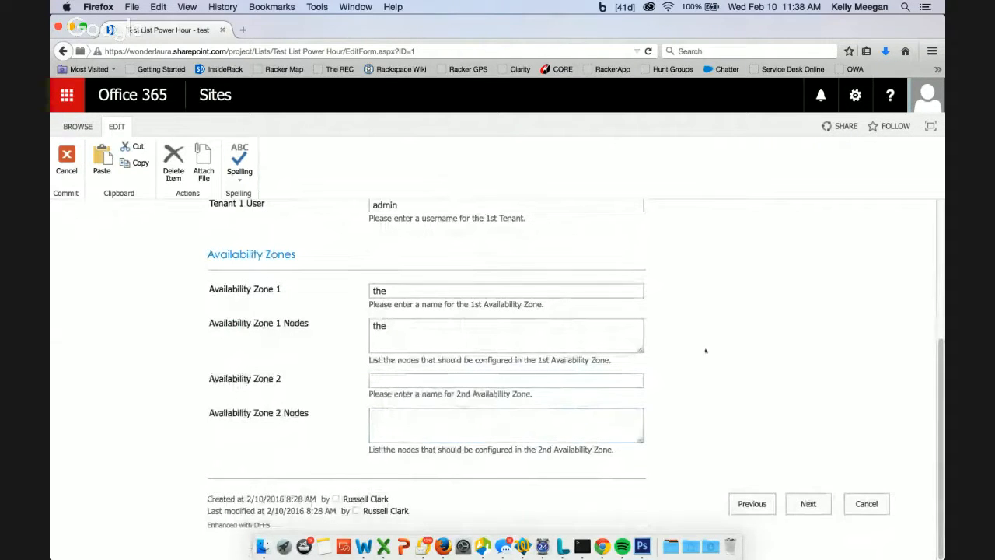
Step: In Storage Options, set Glance Backend Storage to Rackspace Cloud Files and review the related Glance and Cinder fields
scroll(651, 376, up, 5)
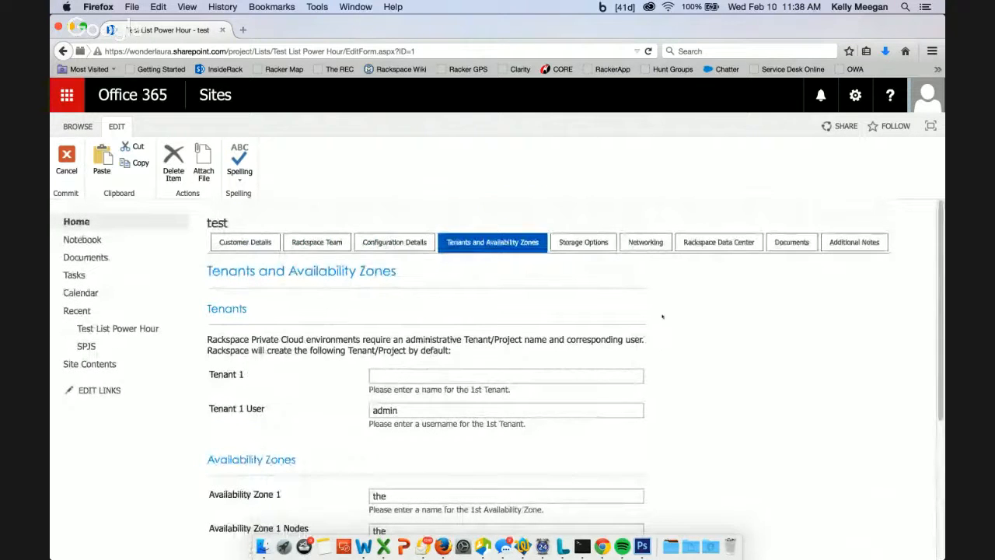
click(592, 244)
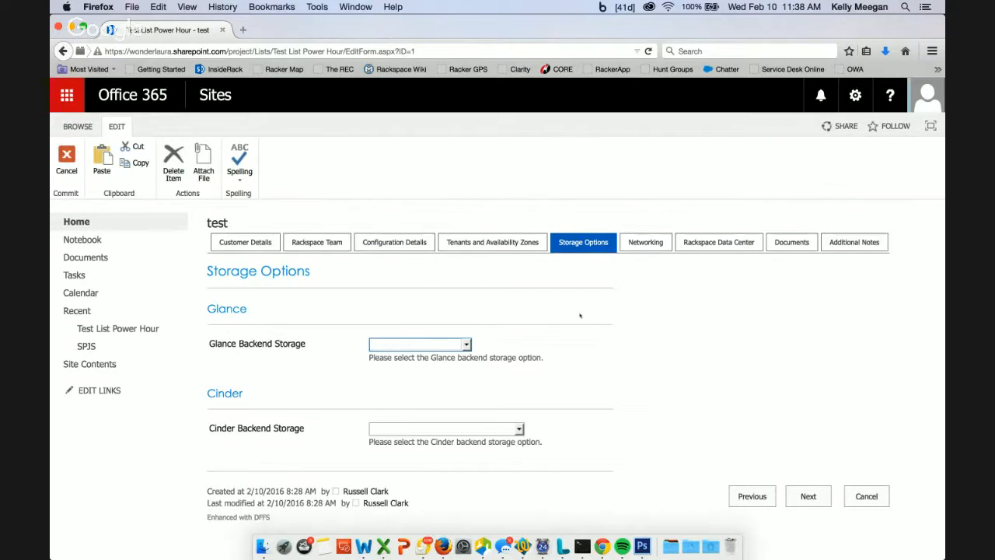
click(466, 344)
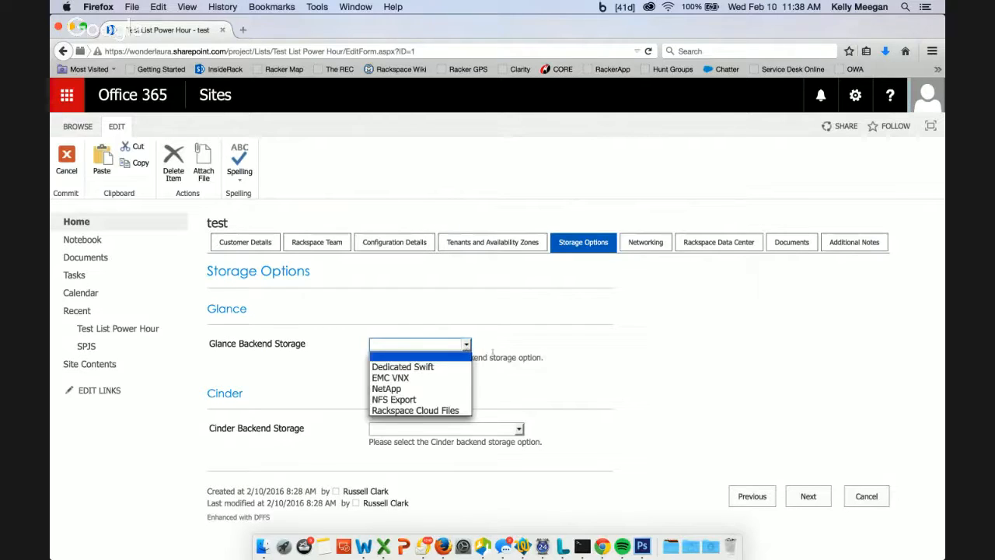
click(434, 411)
scroll(564, 391, down, 2)
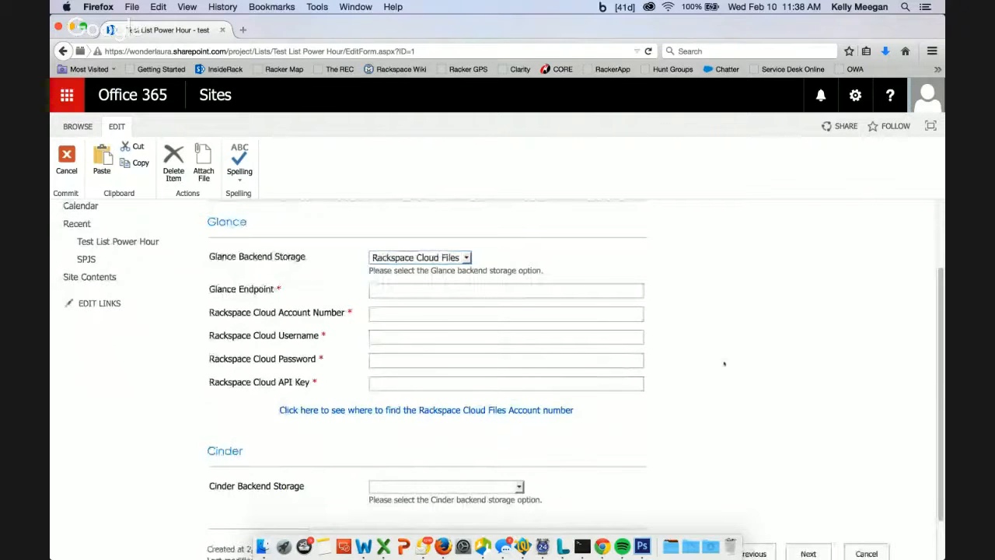
scroll(723, 363, up, 2)
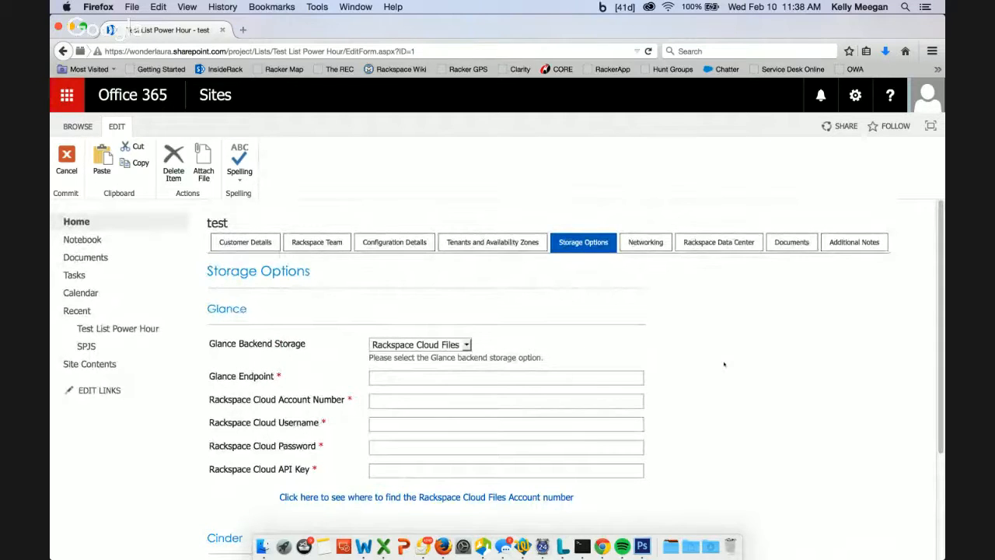
scroll(723, 364, down, 3)
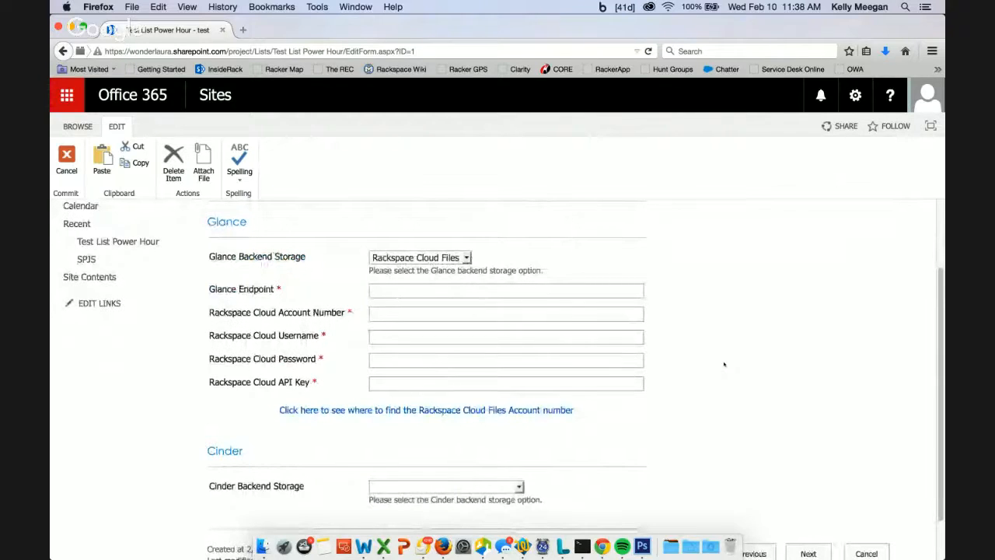
scroll(724, 364, up, 3)
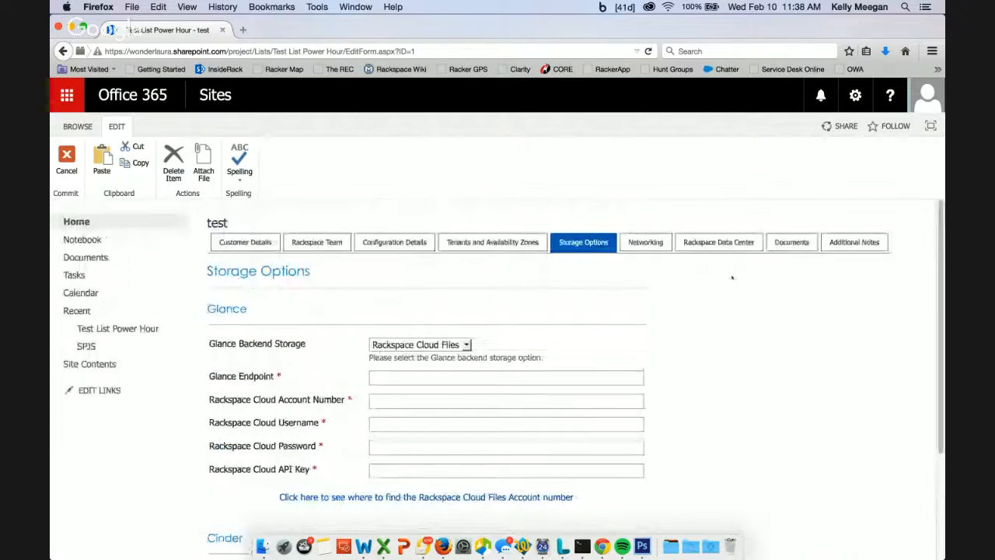
Step: View the attachment upload form in the Documents section and cancel it without adding a file
click(792, 241)
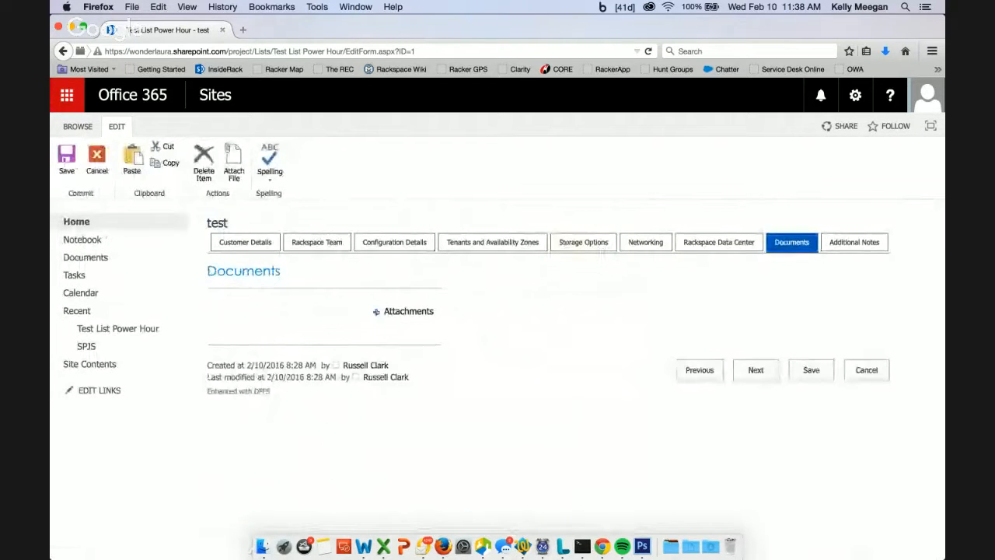
click(405, 311)
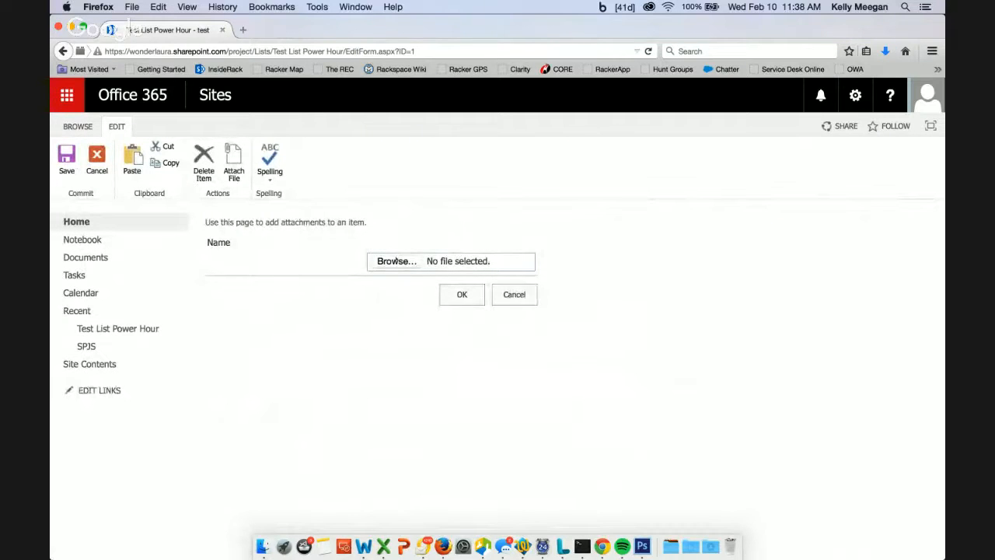
click(514, 294)
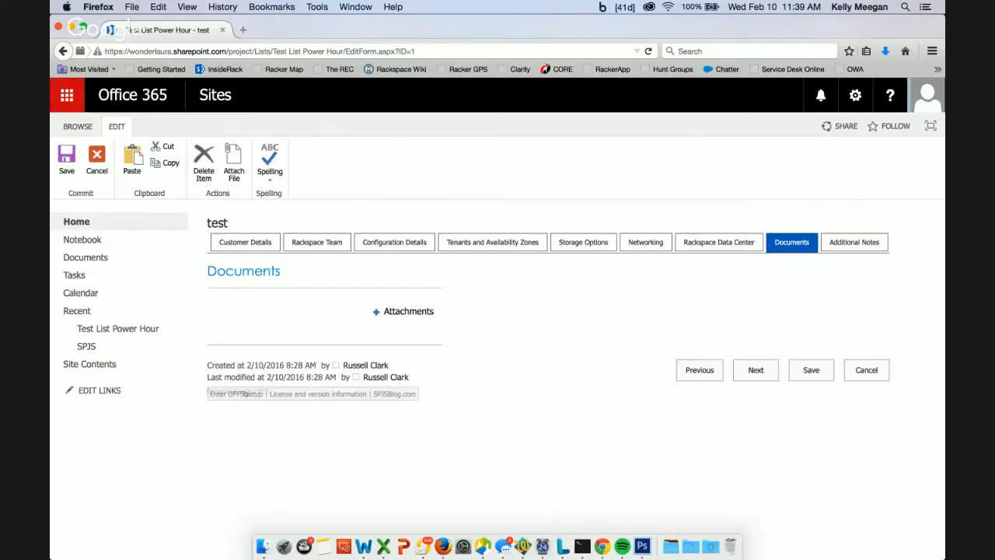
Step: Enter the DFFS setup and examine the Misc settings, highlighting the Defer loading of DFFS heading
click(245, 394)
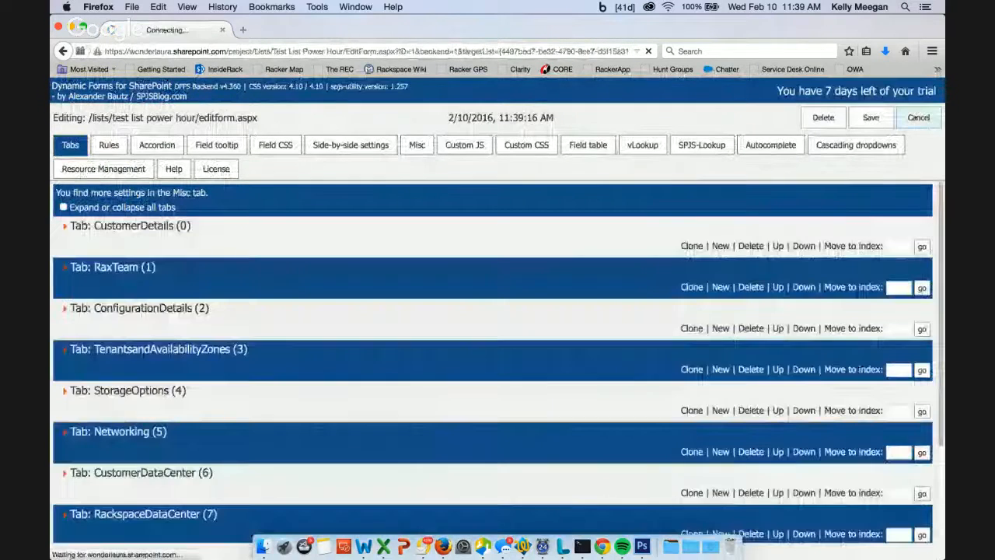
click(918, 118)
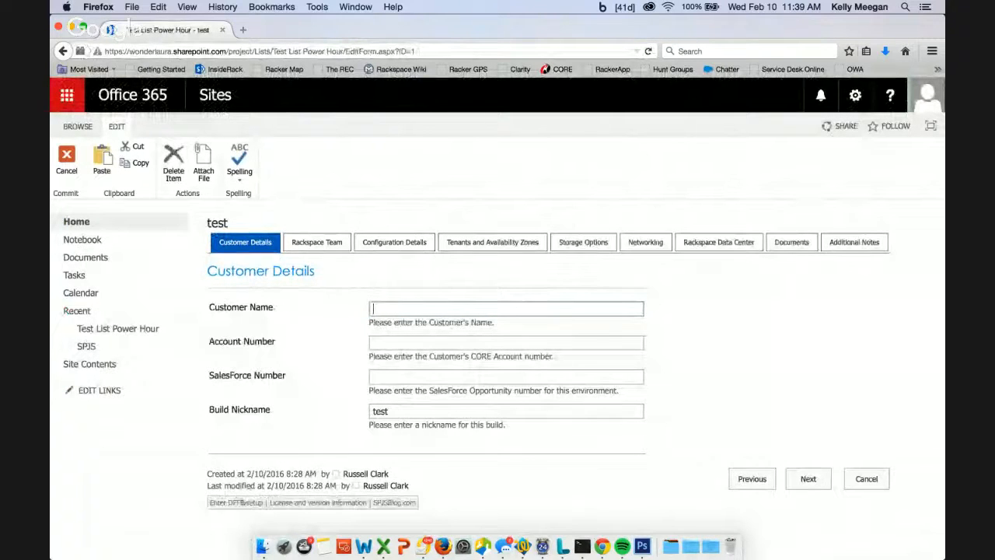
click(241, 502)
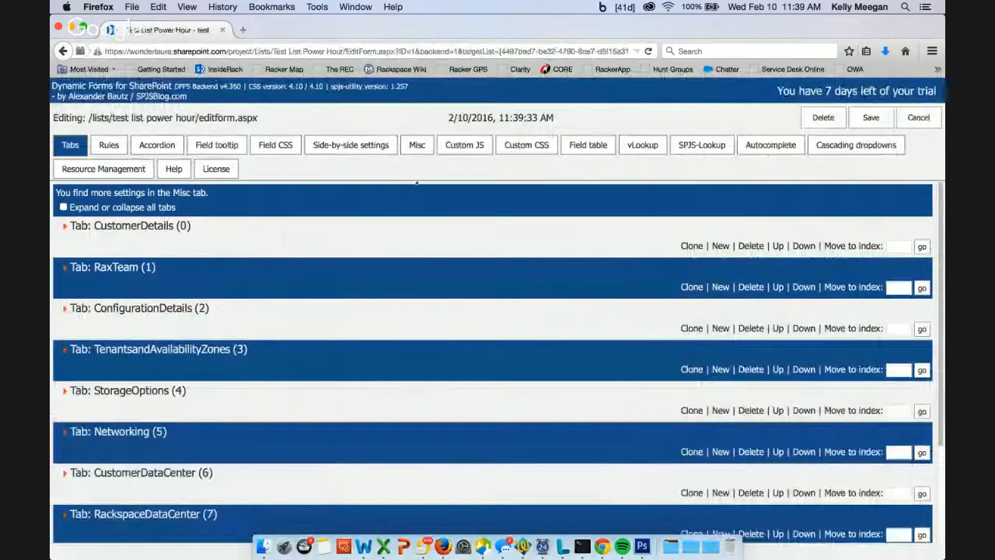
click(417, 145)
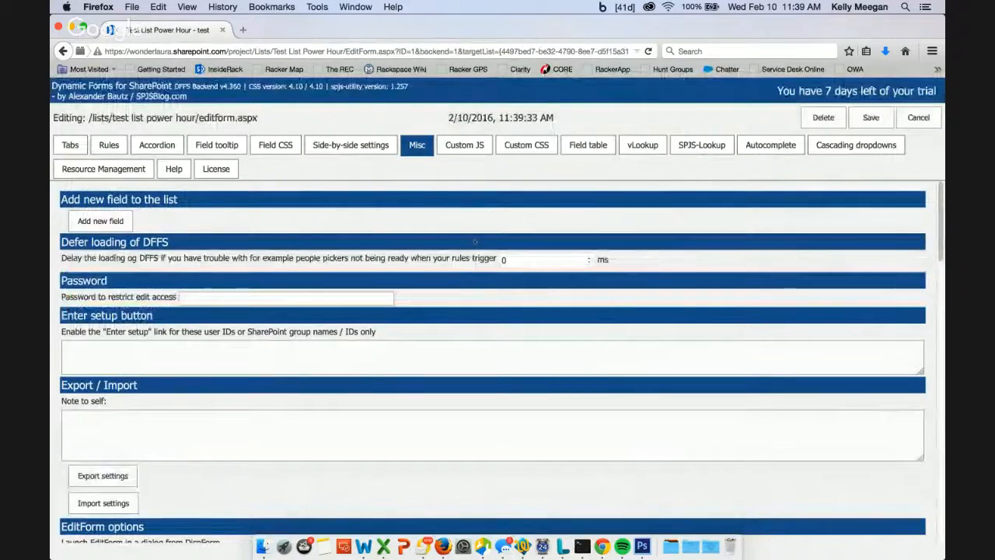
scroll(475, 241, down, 3)
scroll(475, 241, up, 3)
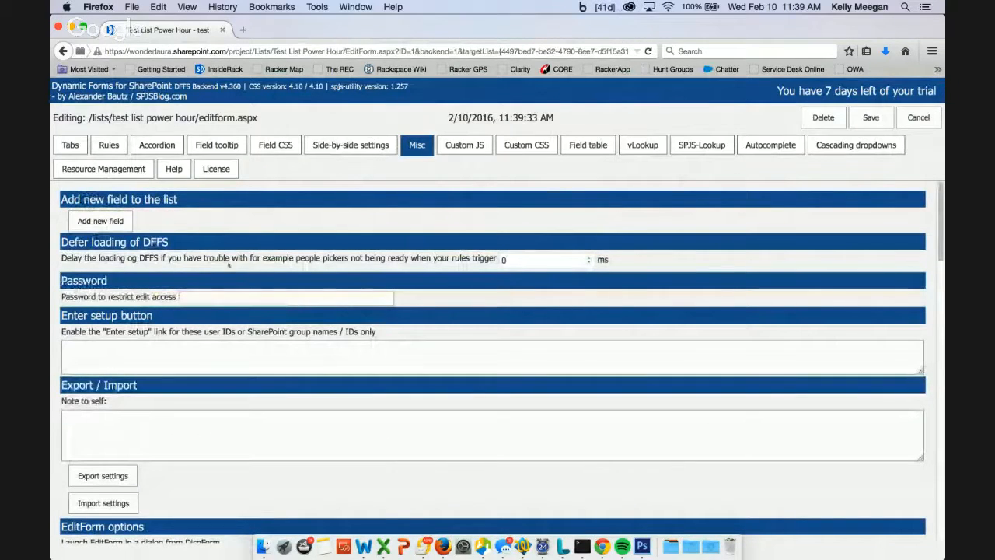
triple_click(117, 242)
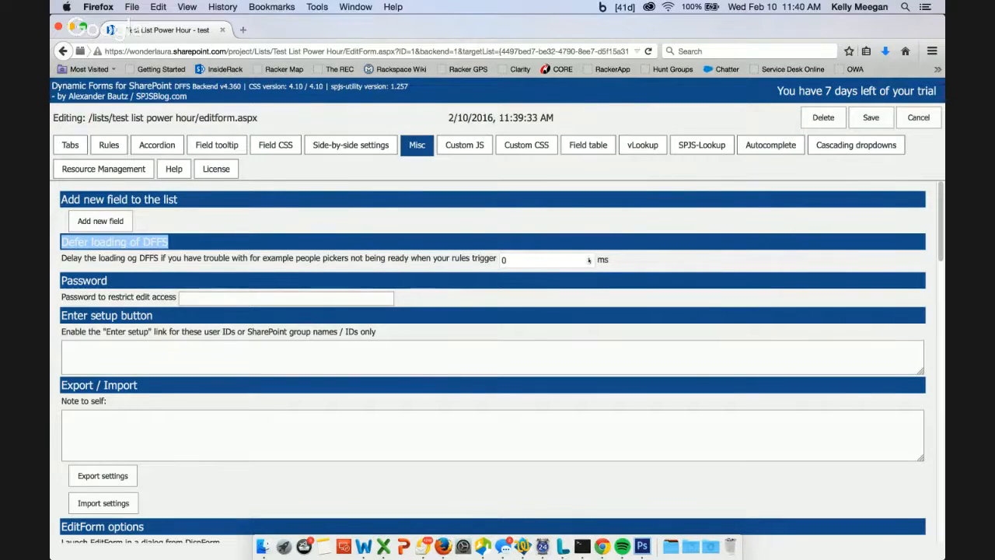
Step: Review the remaining Misc settings through the hidden fields, and look over the list of configured form tabs
scroll(624, 311, down, 3)
scroll(623, 309, down, 6)
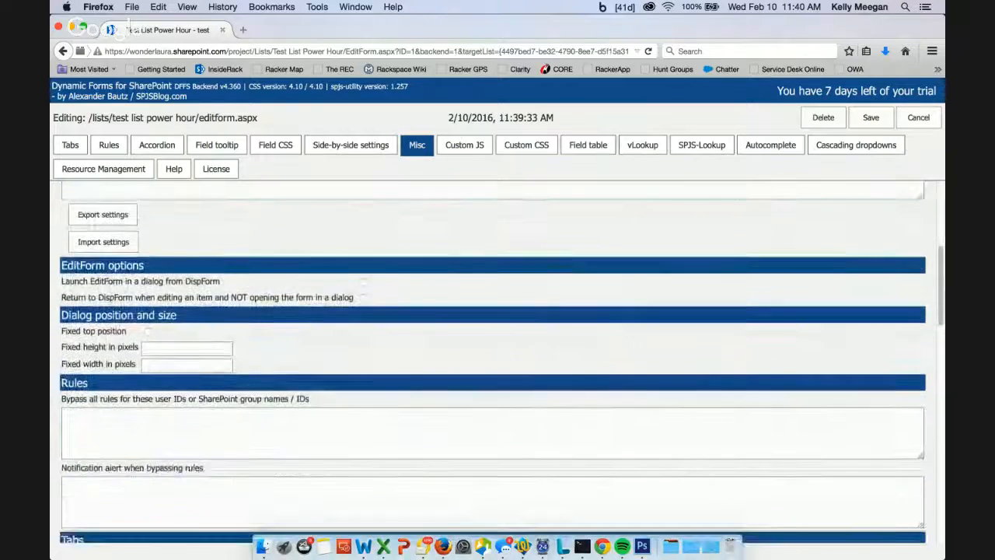
scroll(623, 309, down, 7)
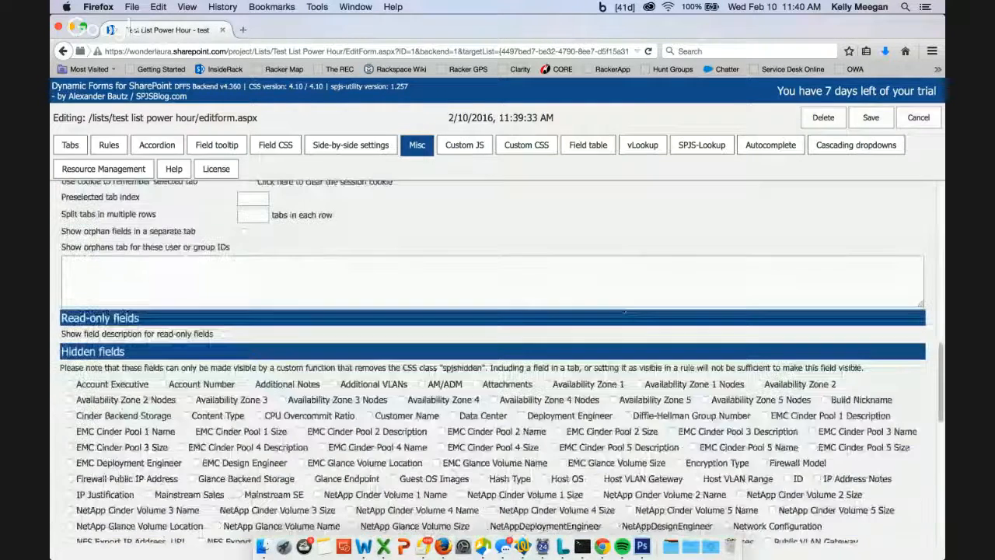
scroll(624, 311, up, 11)
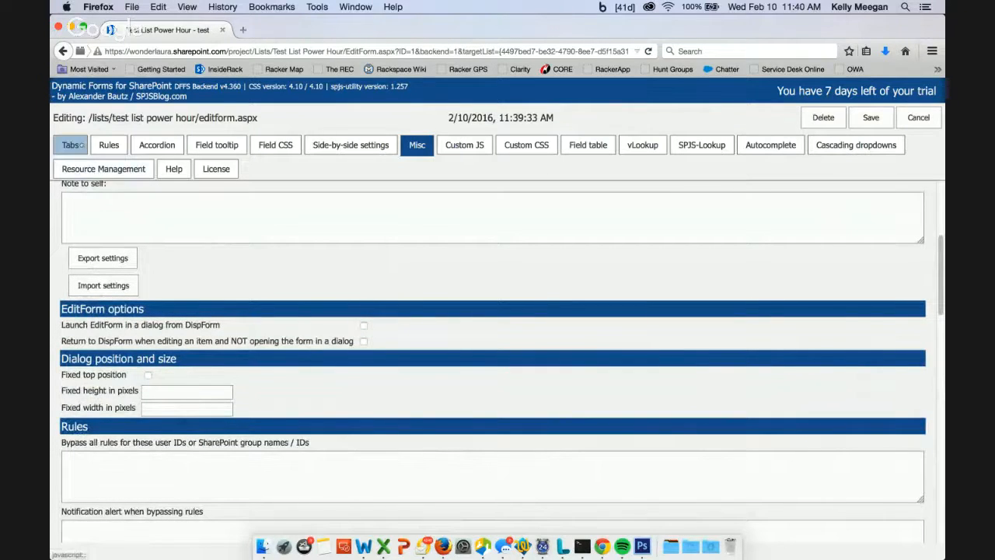
click(70, 144)
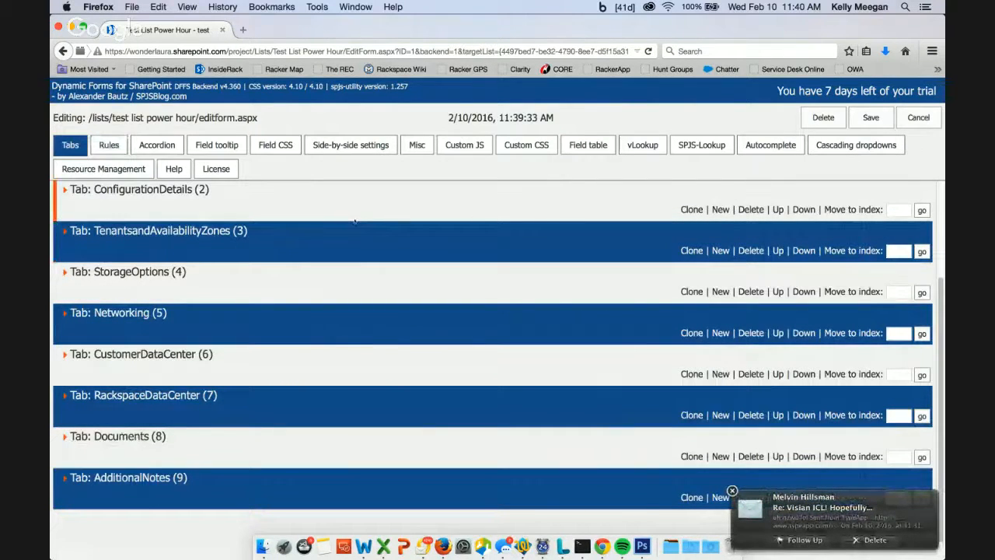
scroll(350, 222, up, 3)
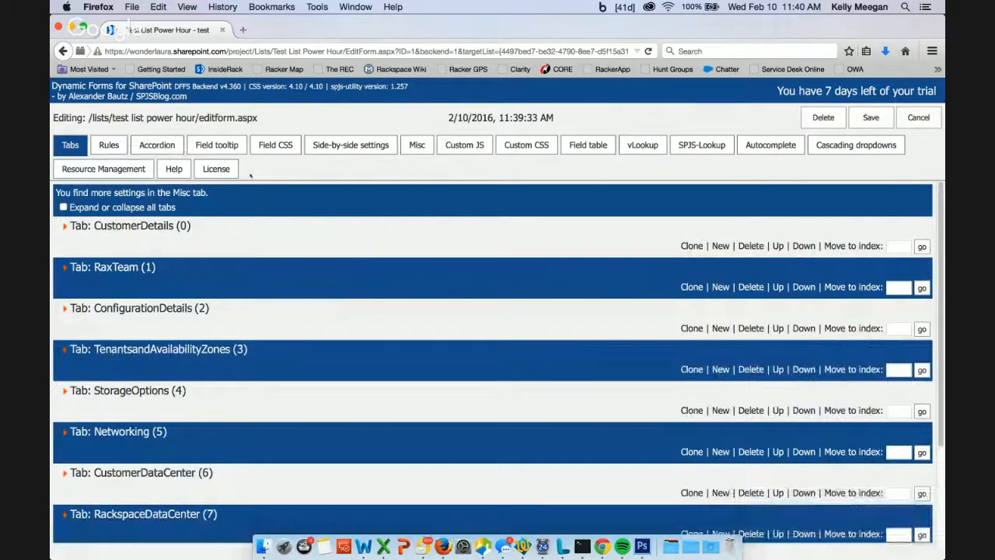
Step: Set the form to split its tabs into rows of 3, save the DFFS configuration and exit setup
click(417, 145)
scroll(427, 291, down, 5)
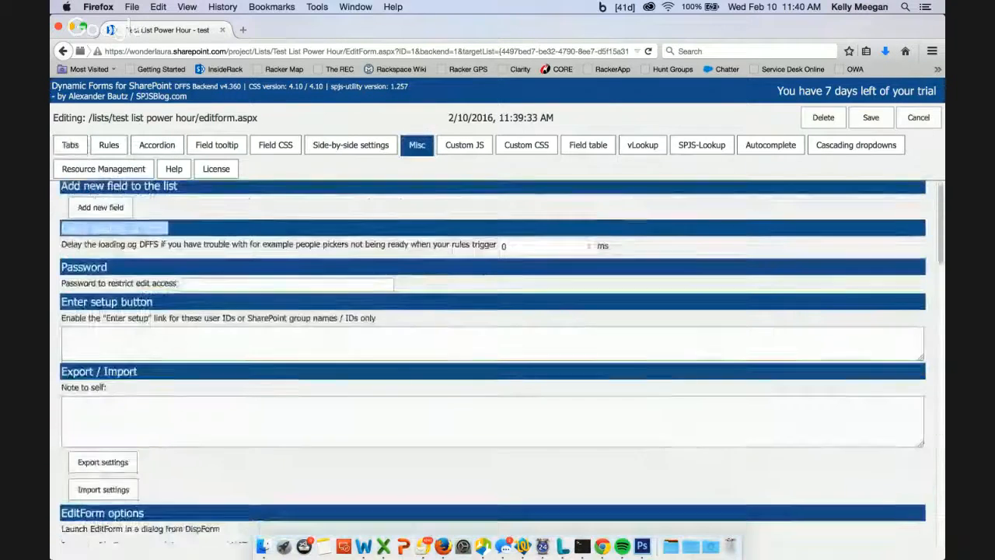
scroll(427, 297, down, 5)
scroll(427, 297, up, 3)
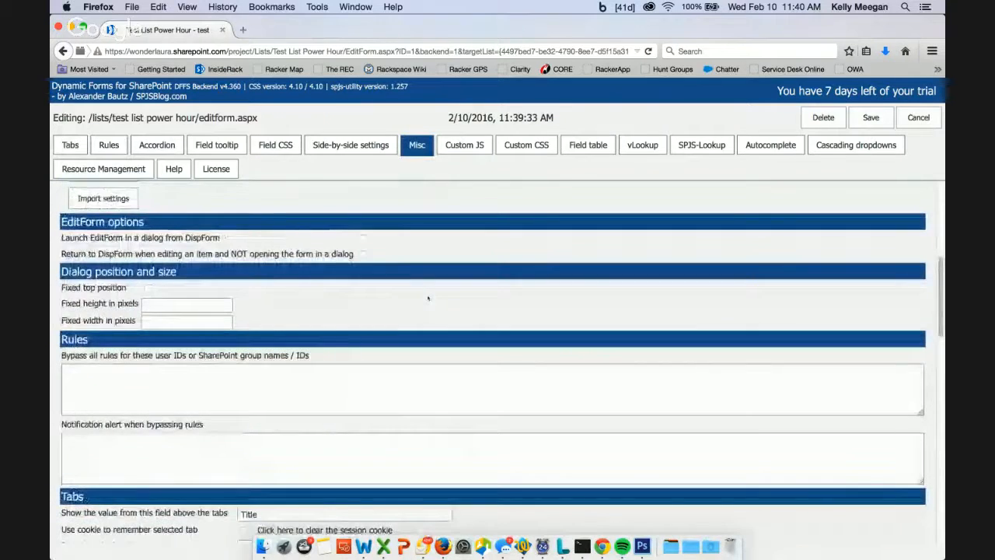
scroll(428, 298, down, 5)
scroll(427, 298, down, 1)
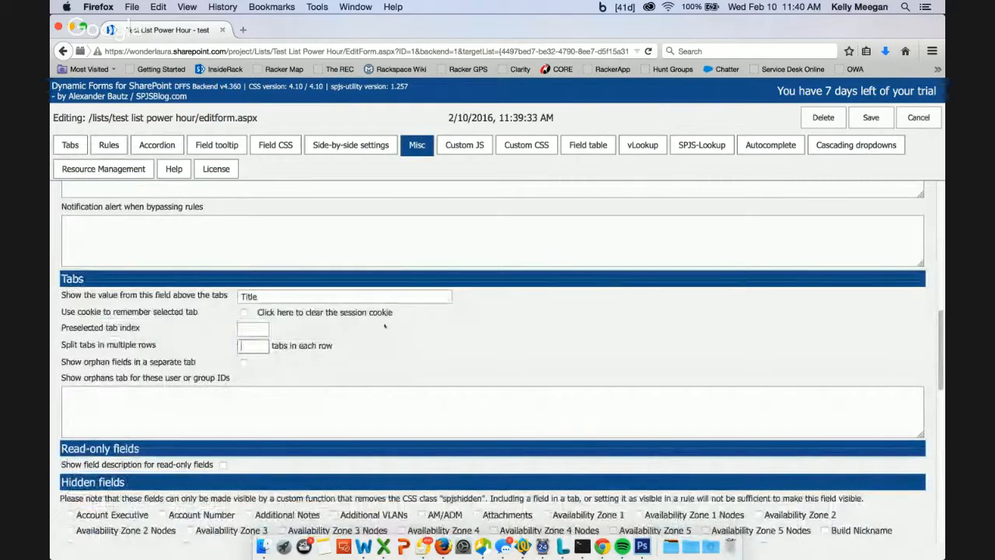
text(3)
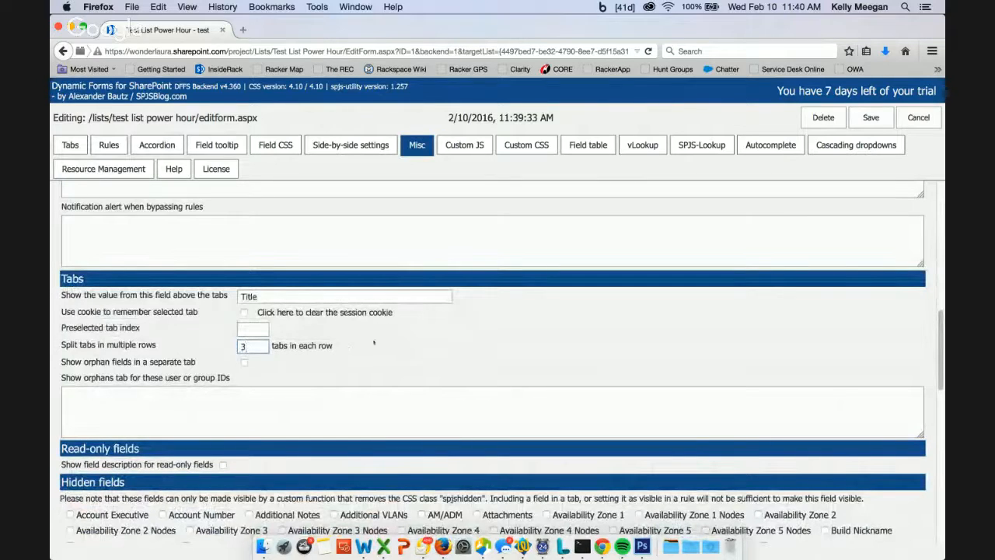
click(871, 118)
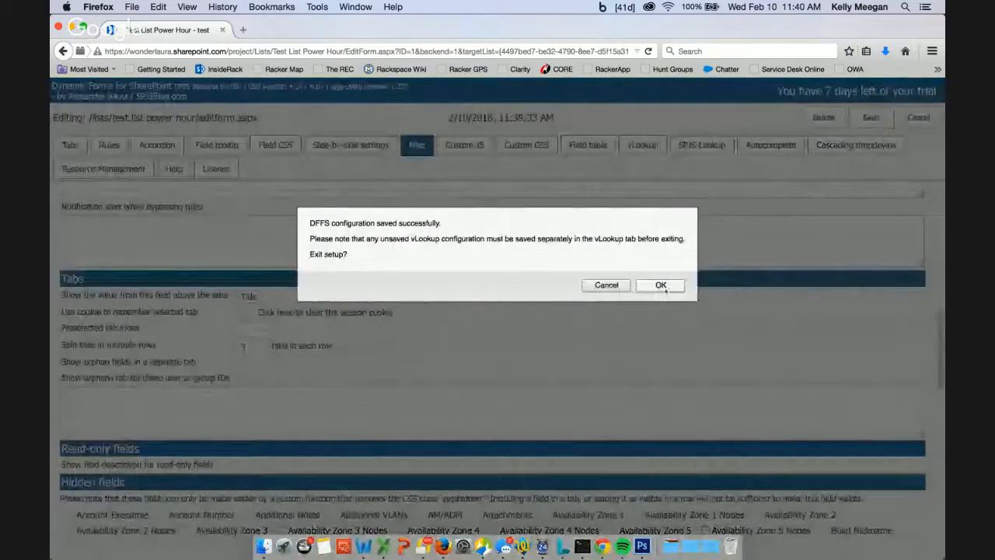
click(663, 286)
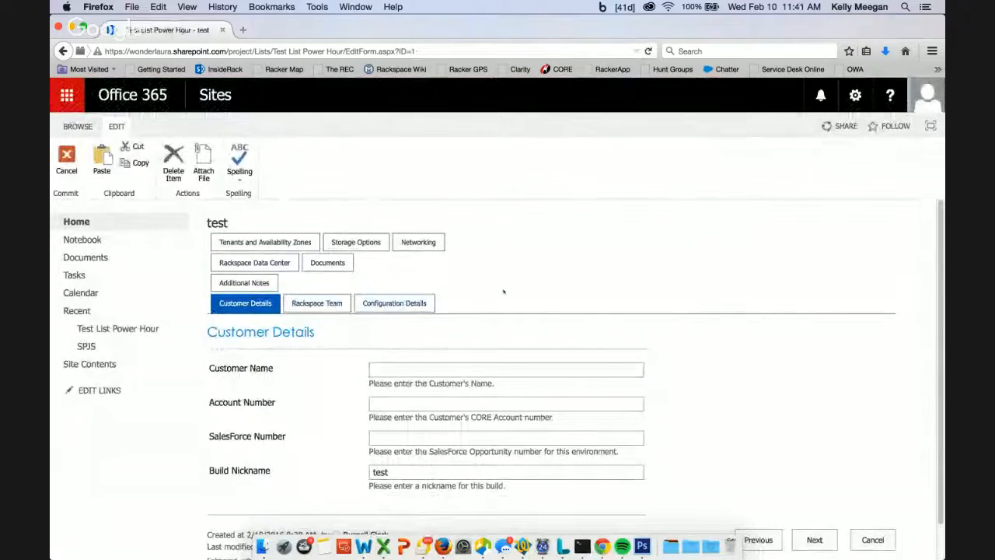
Step: Enter the DFFS setup and clear the number of tabs in each row in the Misc settings
scroll(504, 292, down, 1)
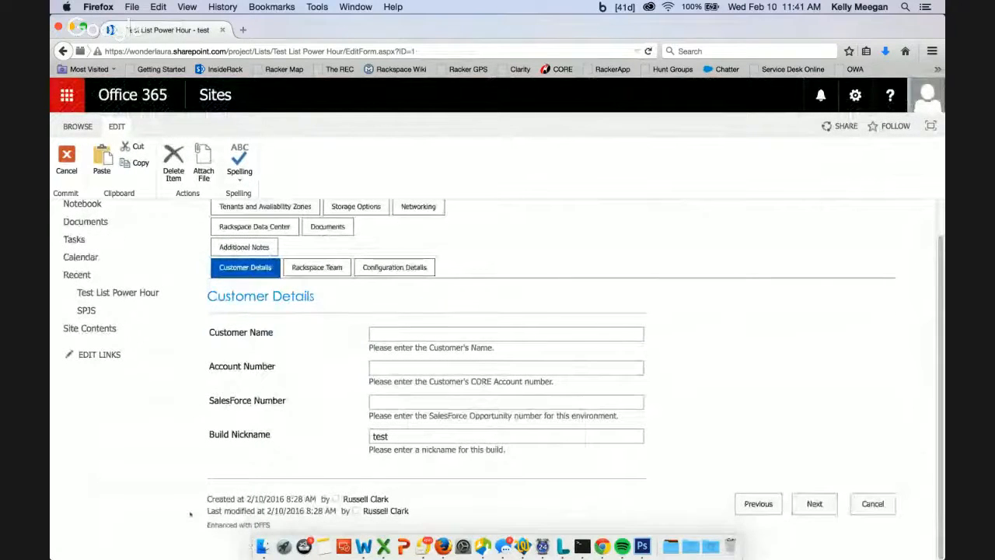
click(235, 527)
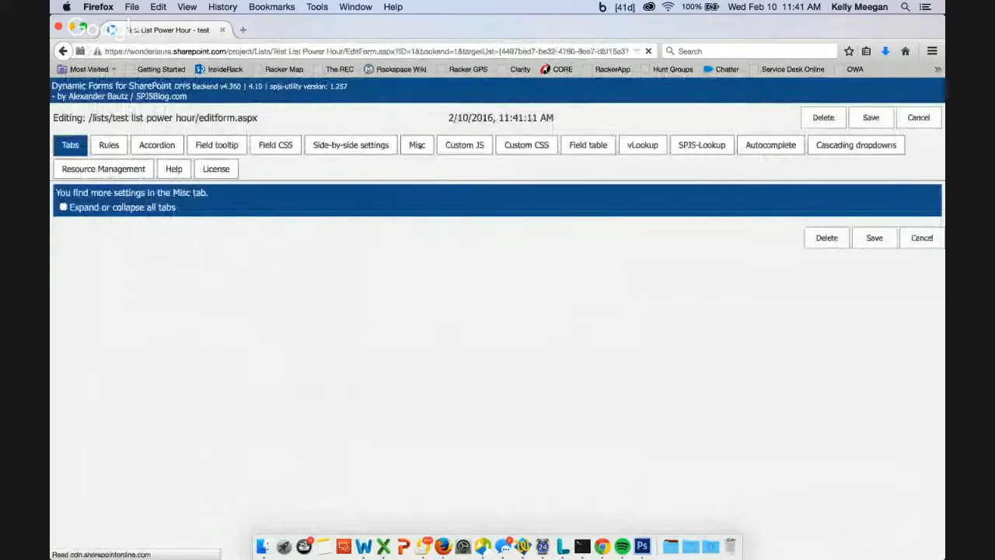
click(417, 145)
scroll(497, 350, down, 10)
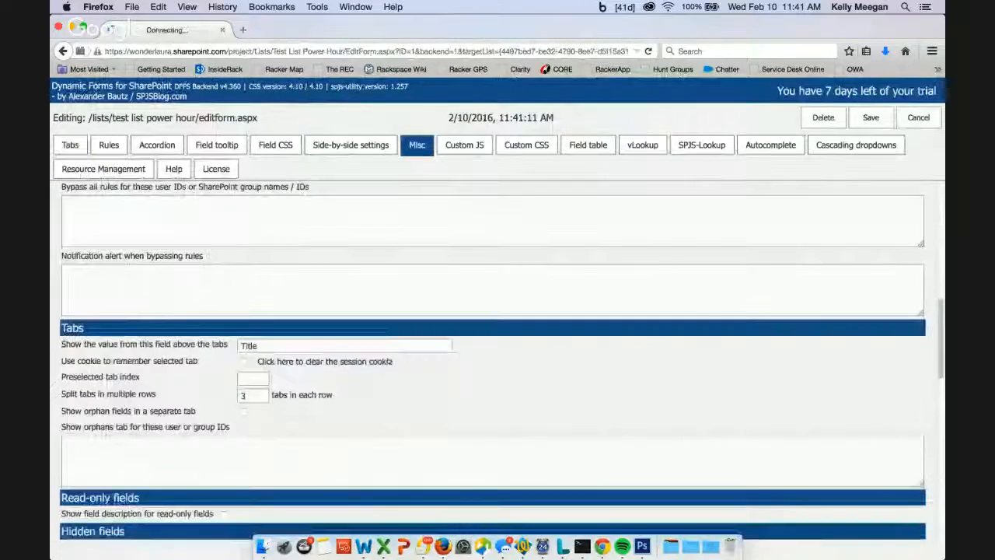
scroll(498, 350, down, 3)
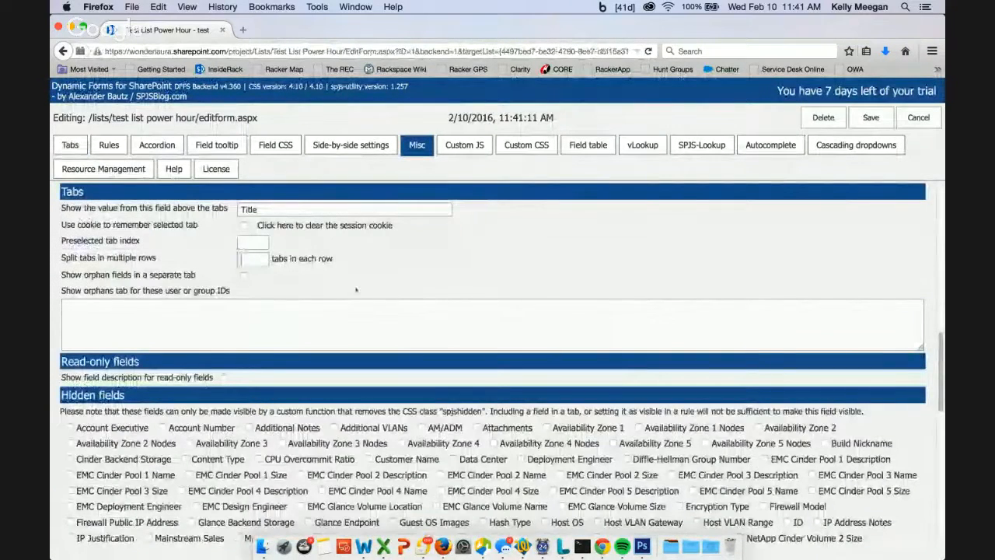
scroll(367, 246, down, 10)
scroll(367, 246, up, 5)
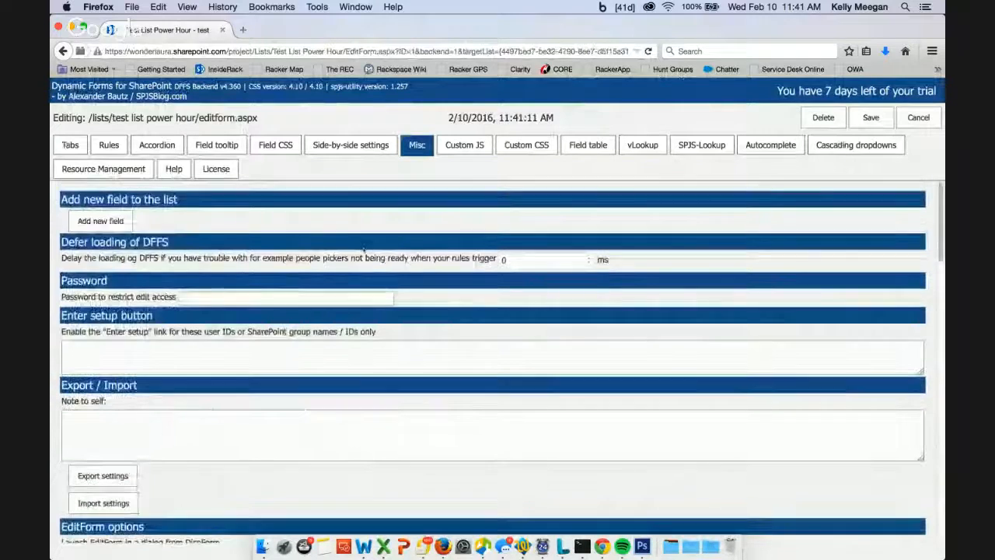
Step: Expand the CustomerDetails tab's settings, and open the NetAppGlance rule from the list of rules
click(70, 145)
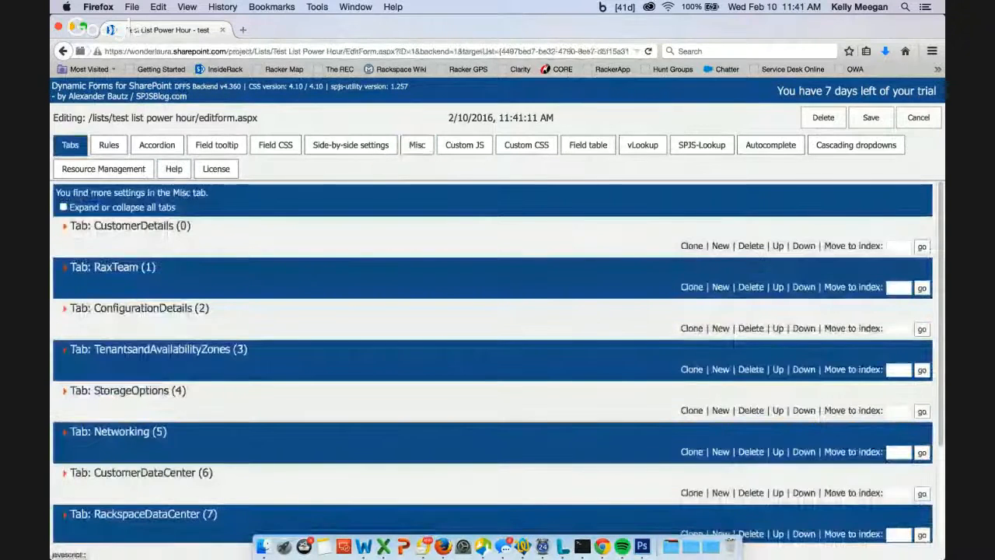
click(131, 226)
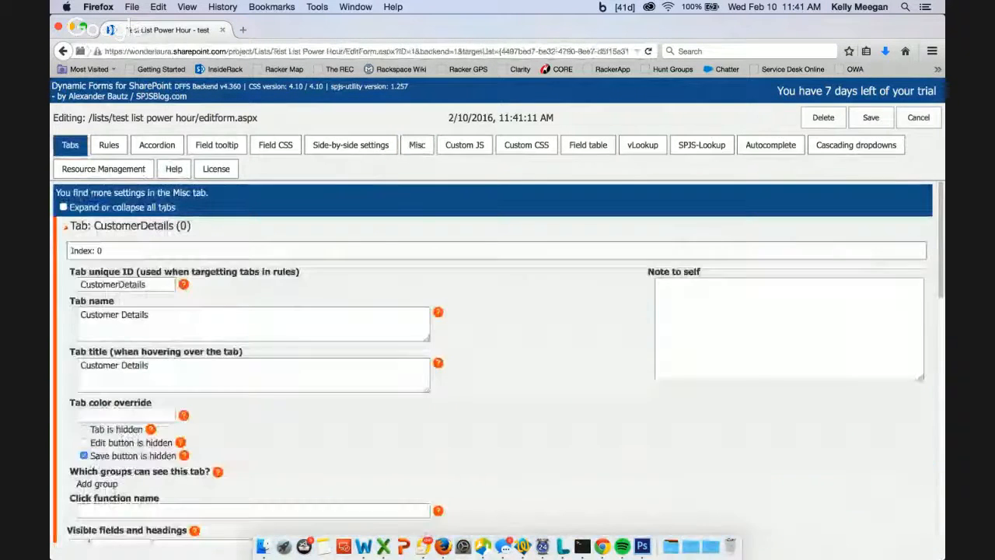
click(112, 148)
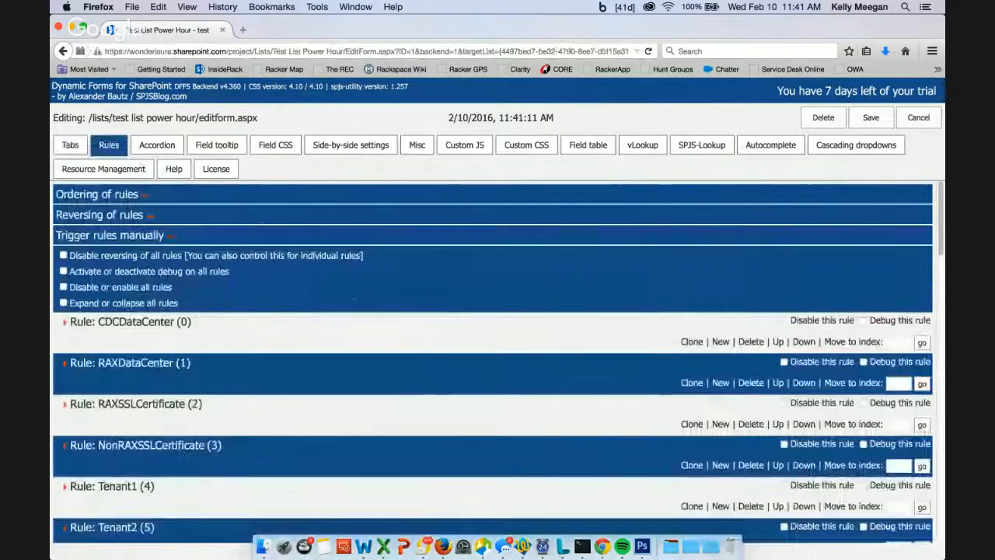
scroll(354, 298, down, 5)
scroll(353, 297, up, 5)
scroll(353, 298, down, 1)
scroll(354, 298, down, 6)
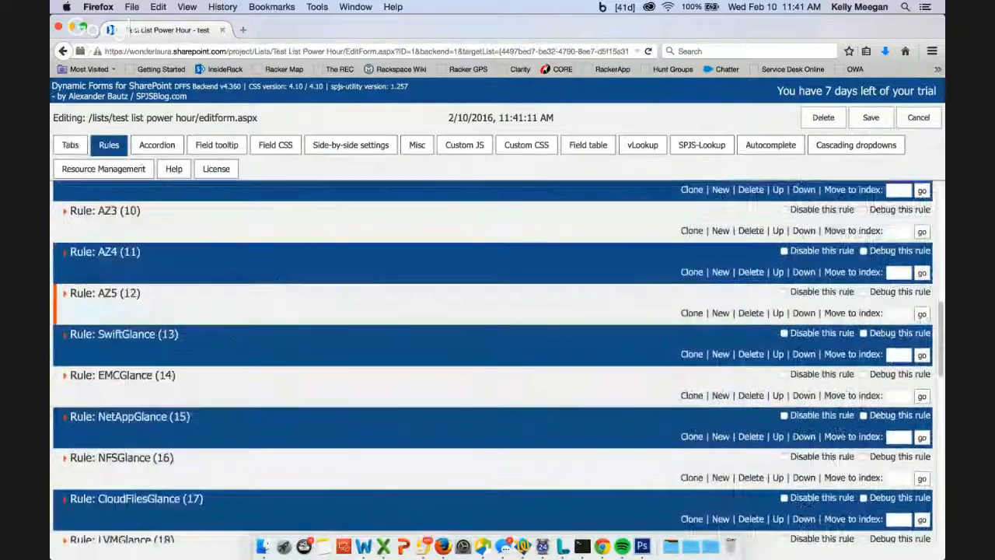
click(124, 417)
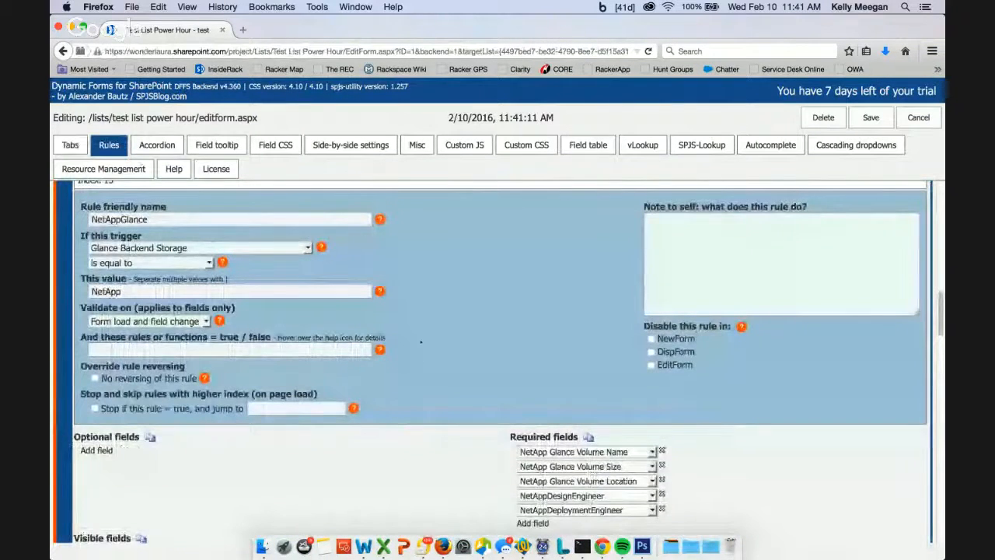
Step: Examine the NetAppGlance rule's required fields, visible fields, visible headings and message options
scroll(421, 340, down, 5)
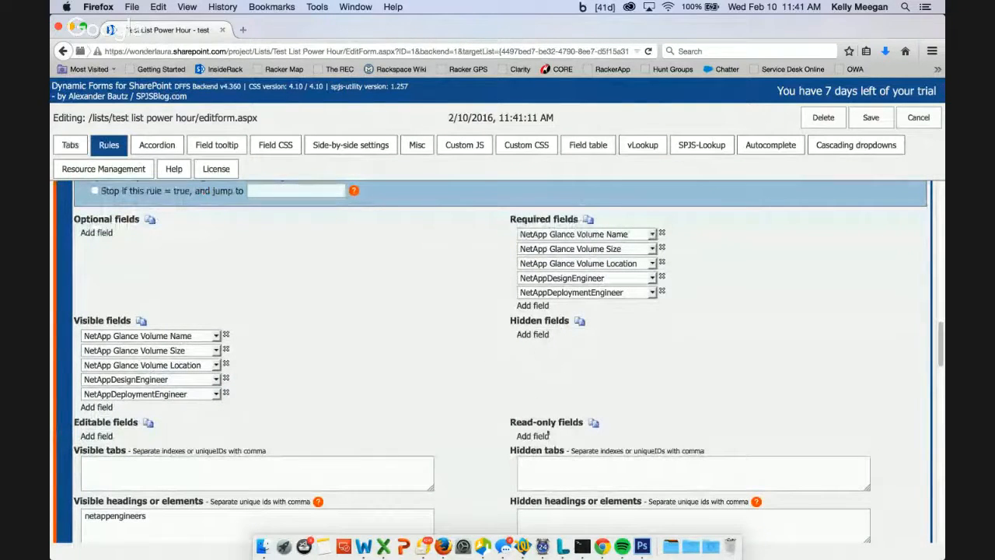
scroll(411, 349, up, 5)
scroll(412, 349, down, 7)
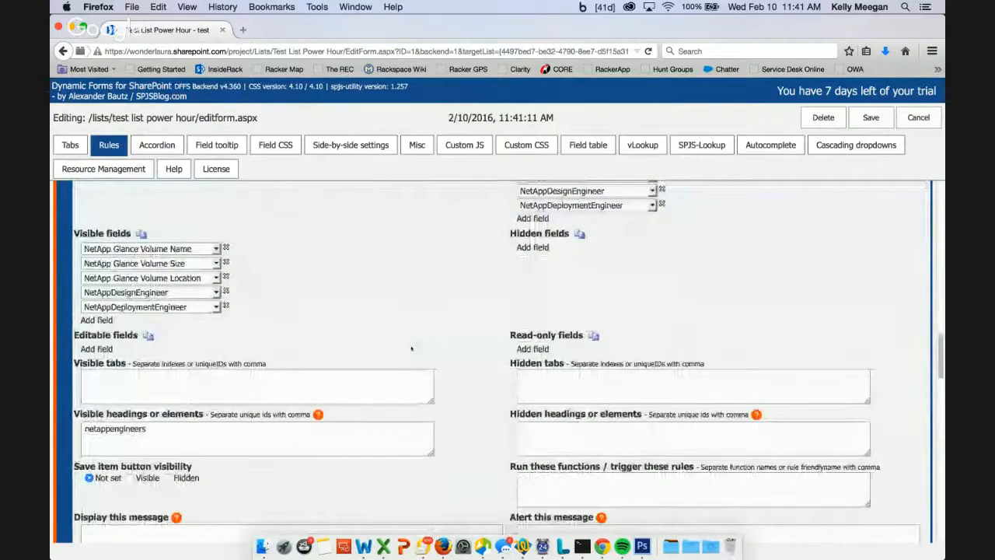
scroll(411, 349, down, 3)
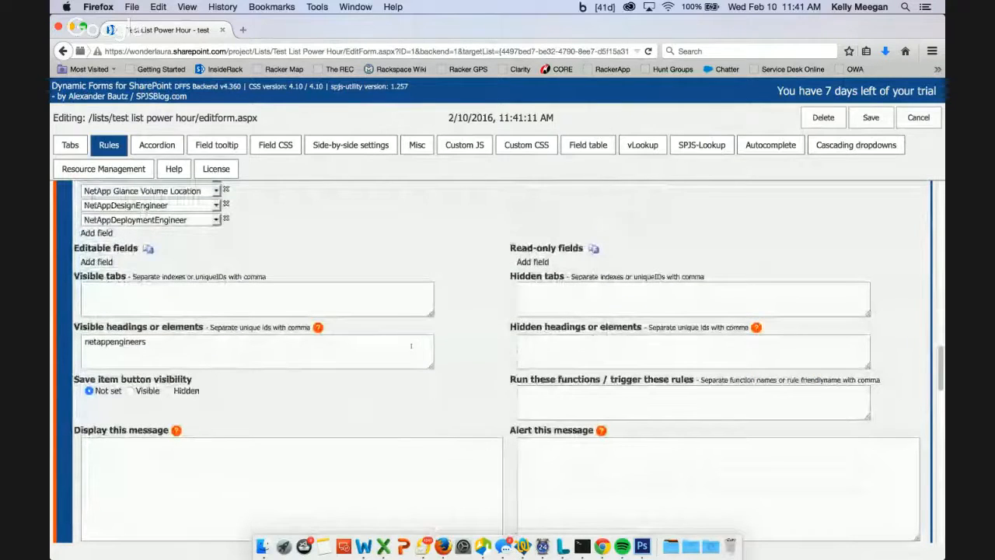
scroll(607, 325, up, 9)
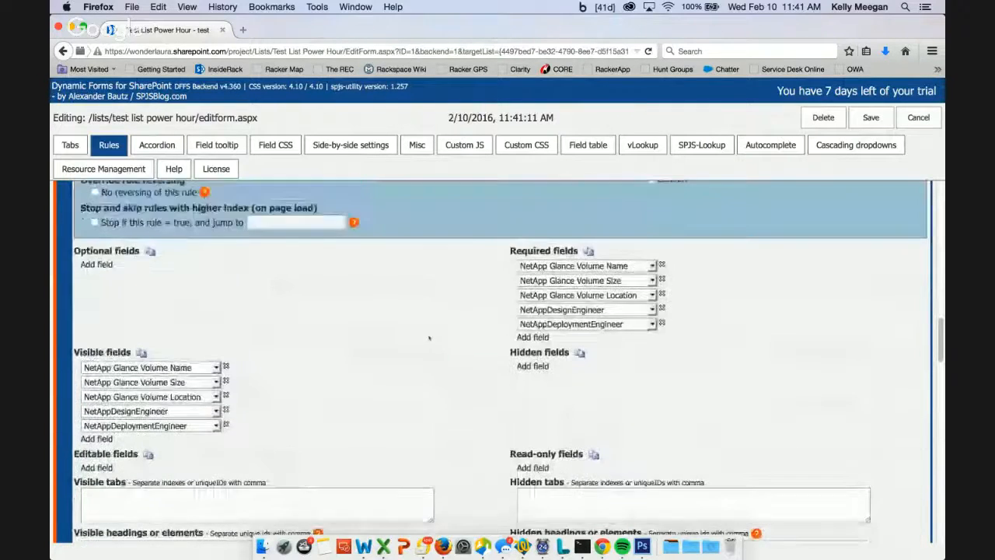
scroll(628, 319, down, 6)
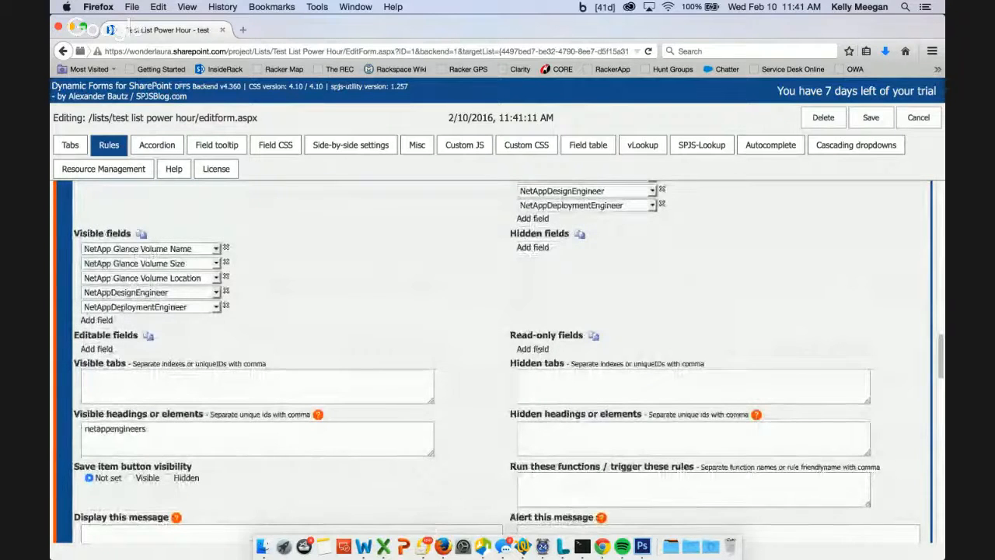
Step: Add Account Executive as a read-only field in the NetAppGlance rule
click(533, 349)
click(621, 351)
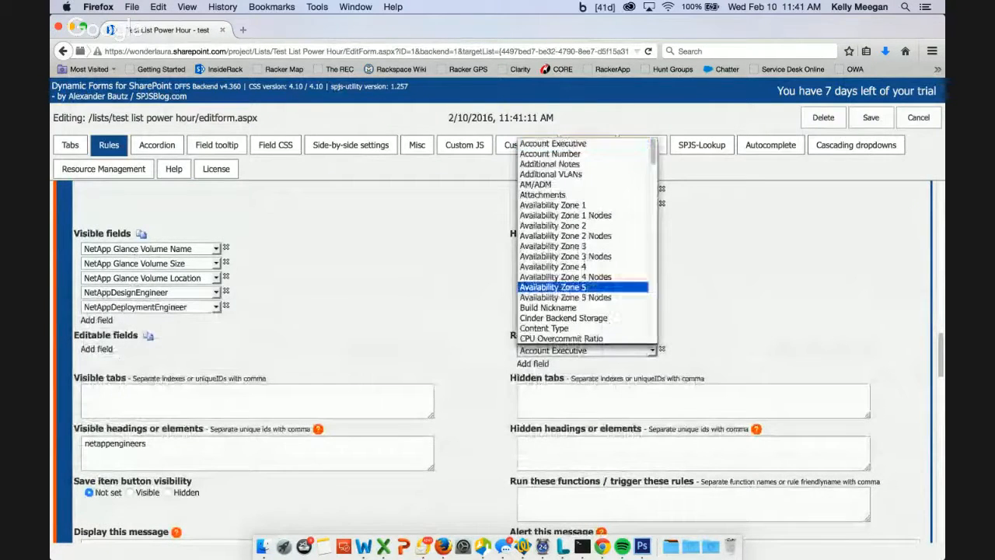
click(762, 259)
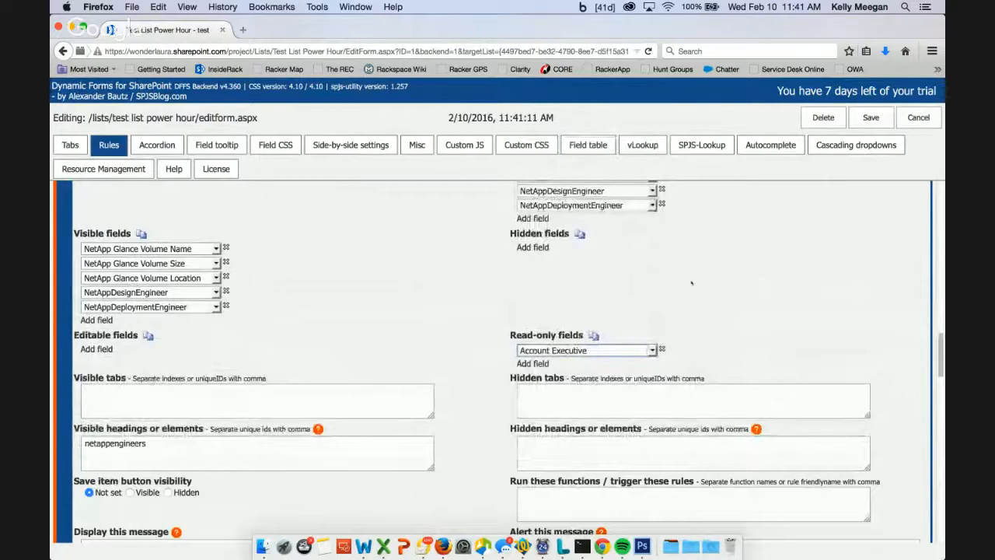
Step: Look through the list fields available for the rule's read-only entry, and close the choices without picking another field
scroll(594, 336, up, 6)
scroll(624, 315, down, 6)
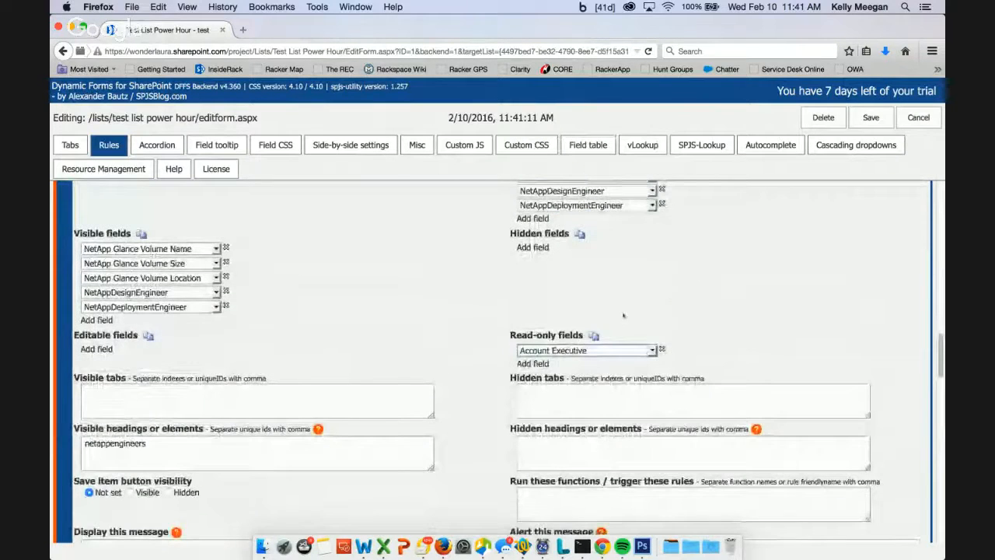
click(609, 350)
scroll(620, 305, down, 15)
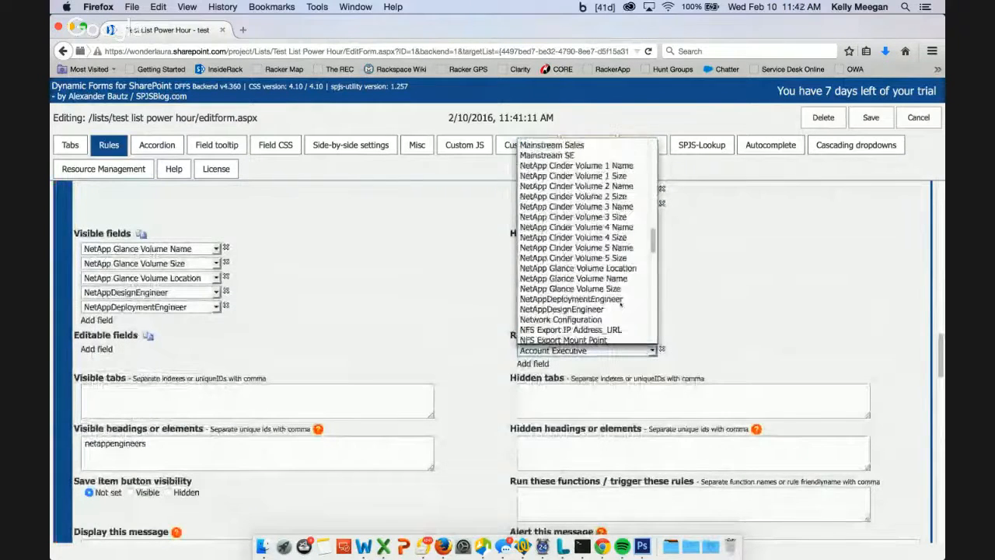
scroll(621, 305, up, 10)
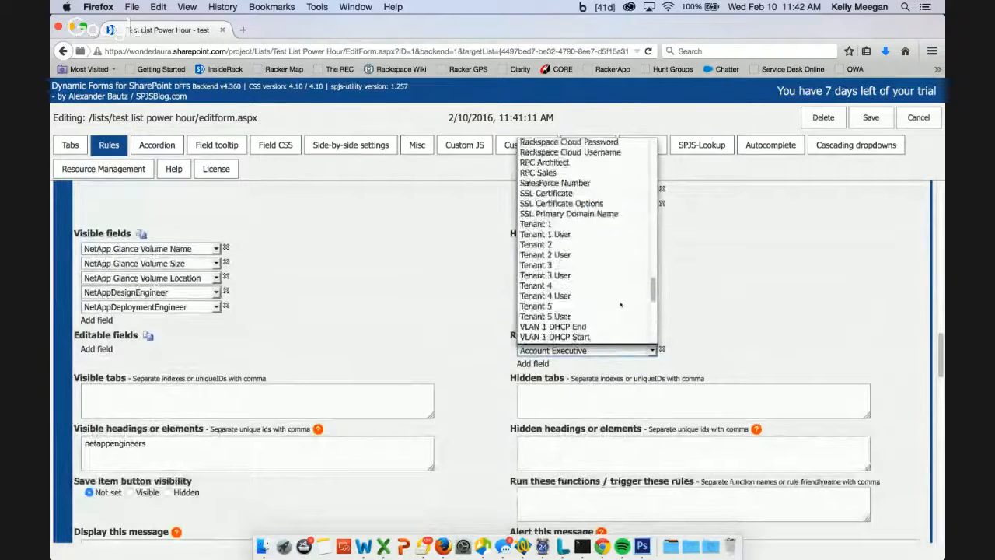
scroll(620, 305, up, 4)
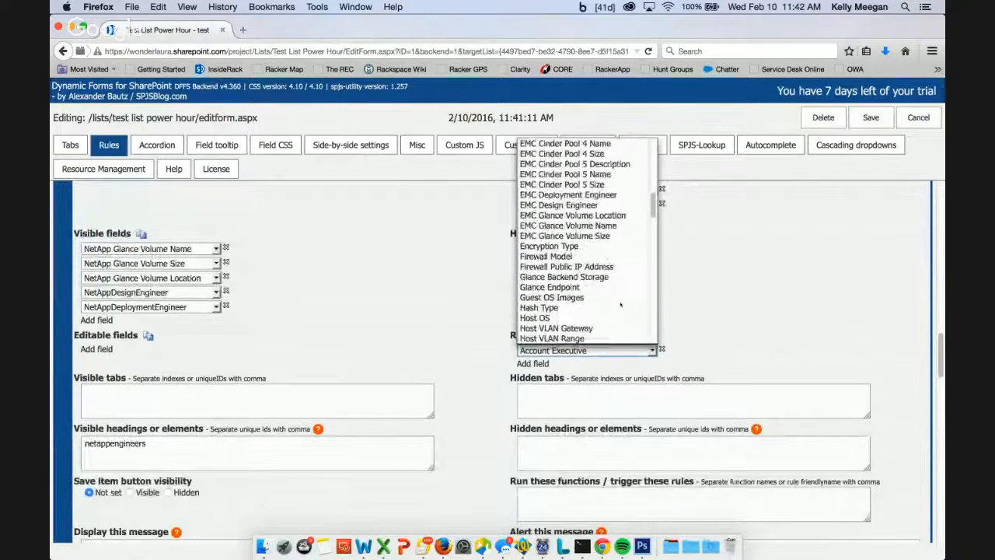
scroll(633, 282, up, 15)
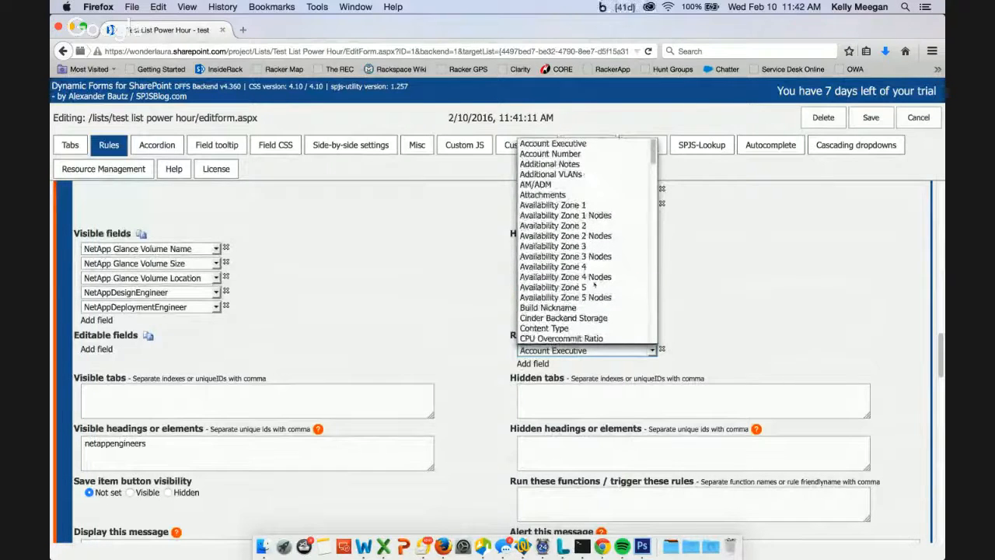
click(758, 292)
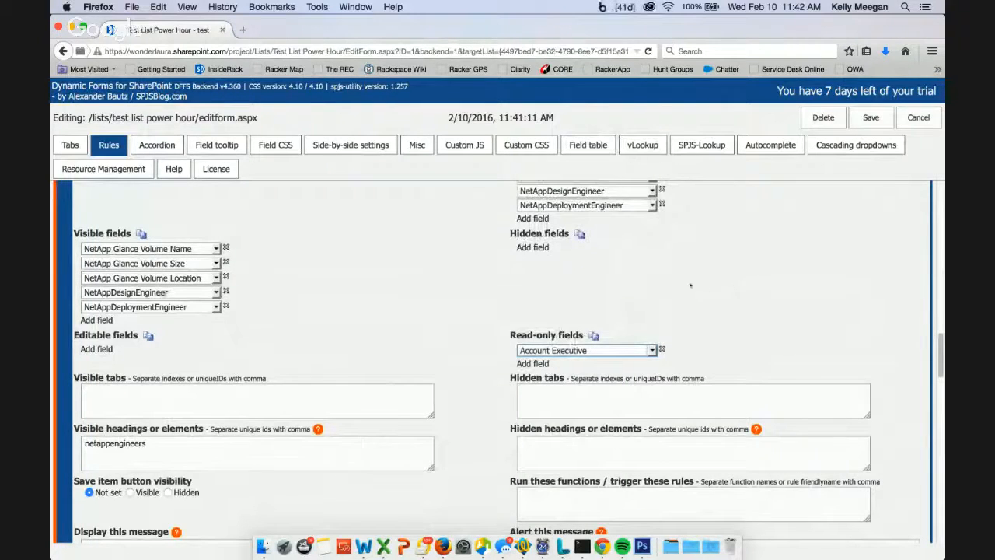
Step: Review the NetAppGlance rule's trigger condition together with the required and visible fields it controls
scroll(380, 296, up, 10)
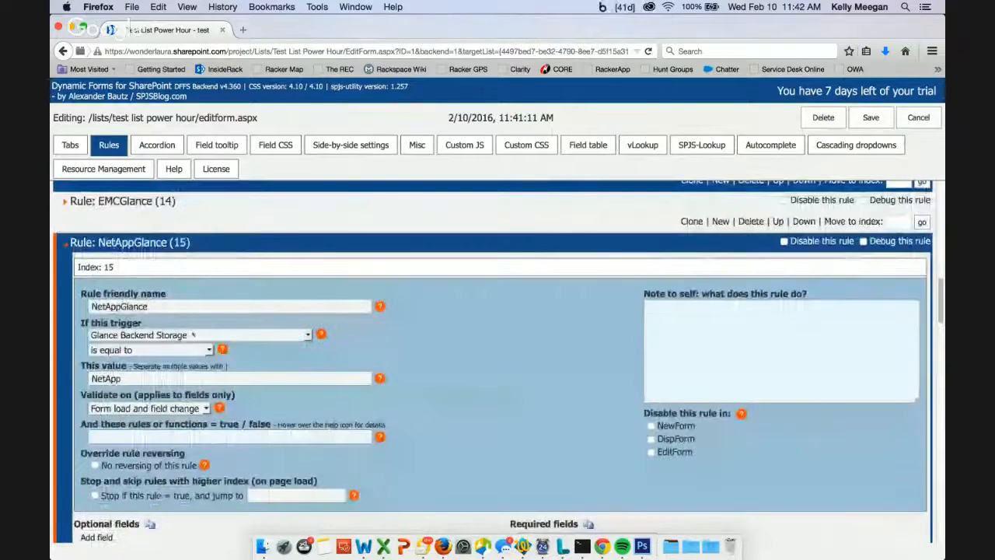
scroll(137, 311, down, 3)
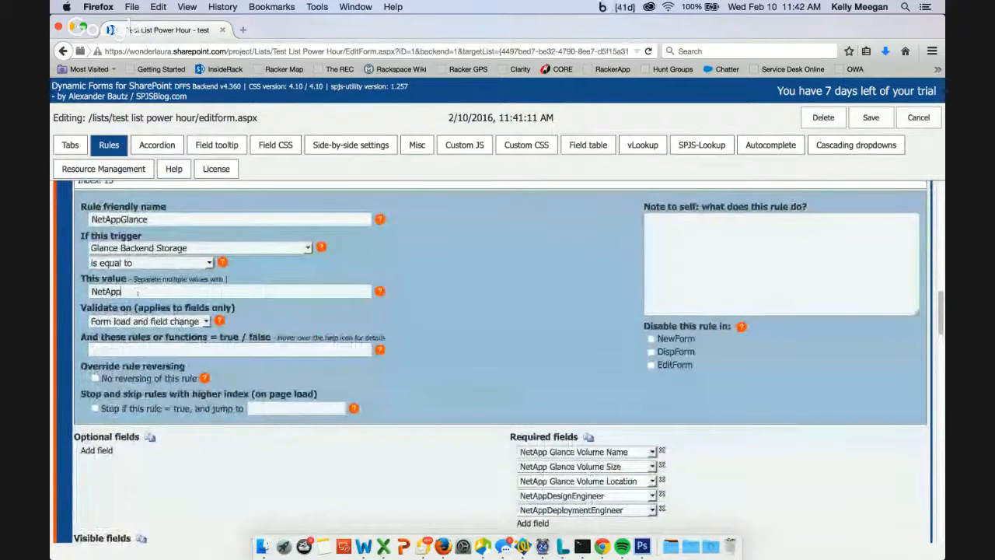
scroll(148, 334, down, 7)
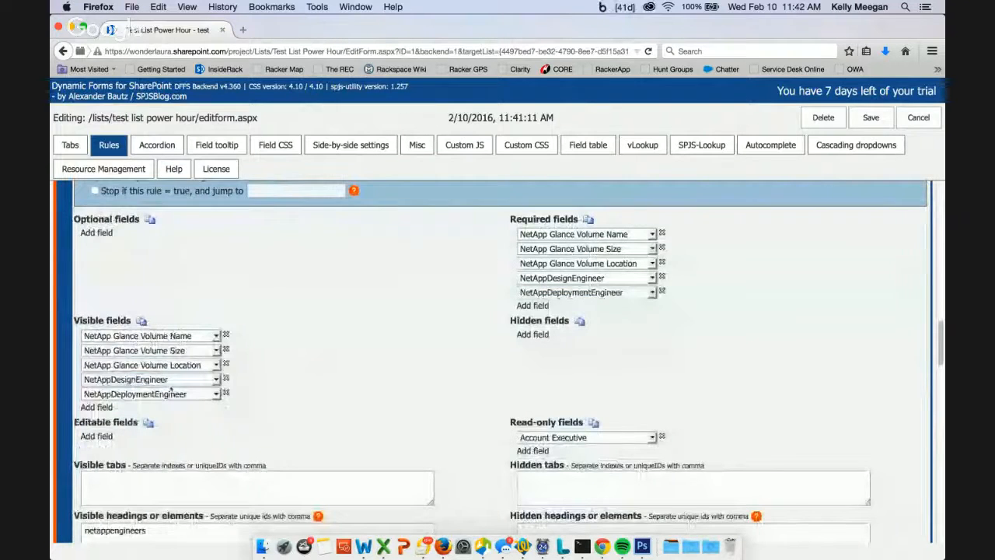
click(543, 234)
click(446, 322)
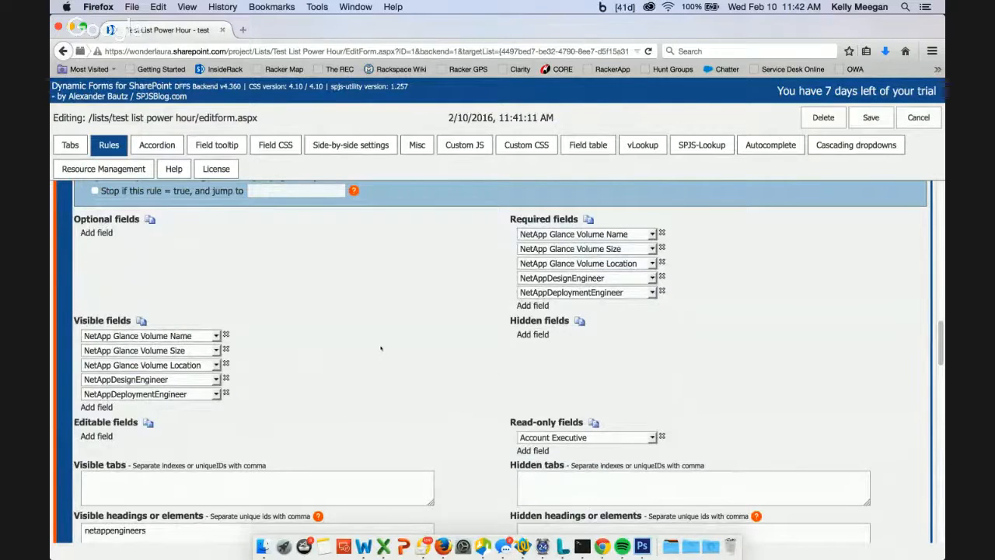
Step: Go back to the form tab configuration and review the CustomerDetails tab's settings, fields, headings and HTML sections
scroll(381, 348, up, 1)
click(70, 145)
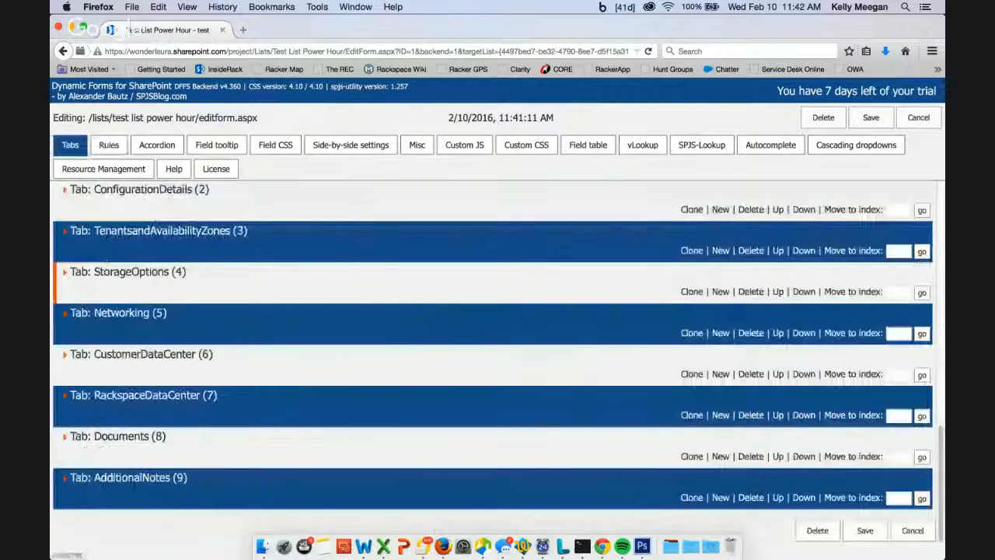
scroll(369, 322, up, 5)
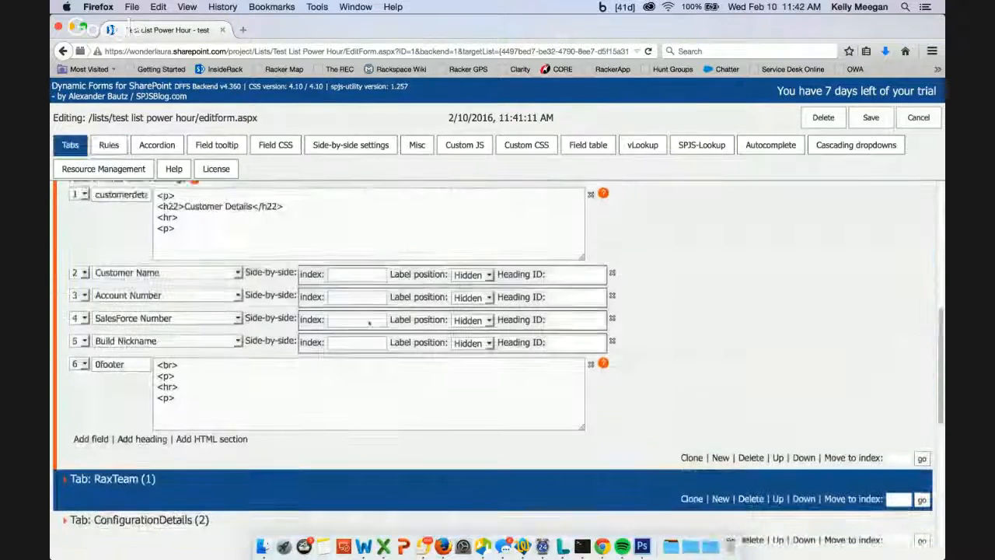
scroll(369, 323, up, 2)
scroll(342, 327, down, 2)
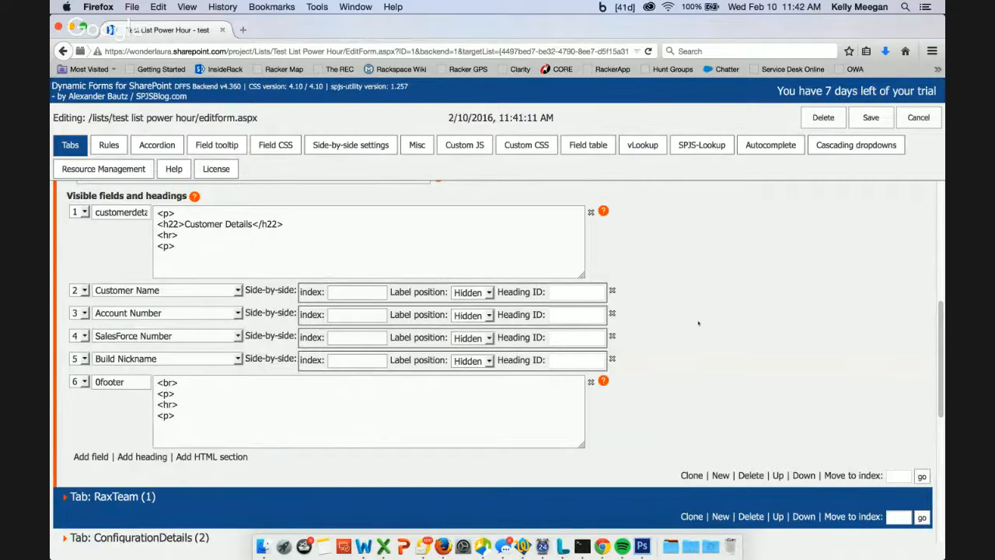
scroll(699, 322, up, 5)
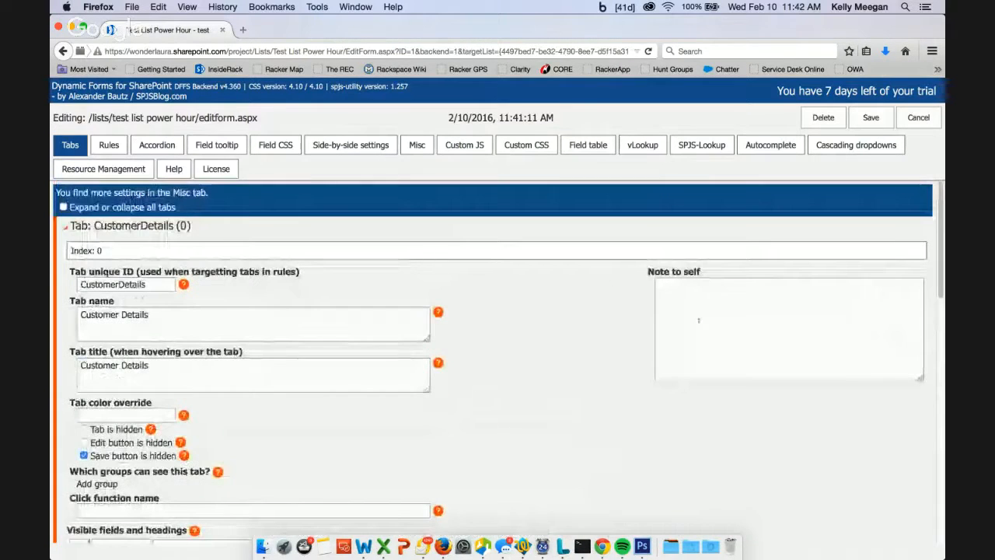
scroll(609, 345, down, 15)
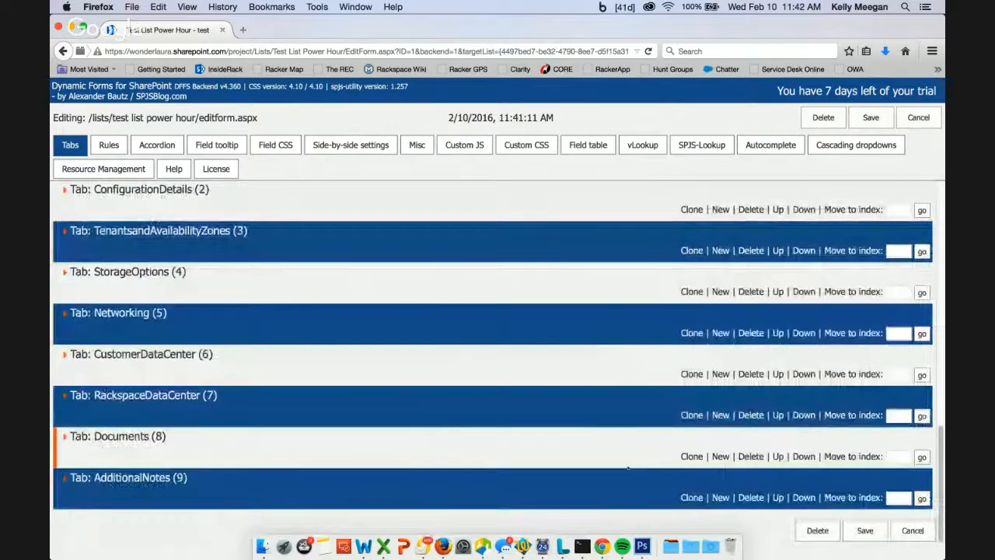
Step: Add a new form tab after AdditionalNotes with 1 as its unique ID, name and title
click(723, 499)
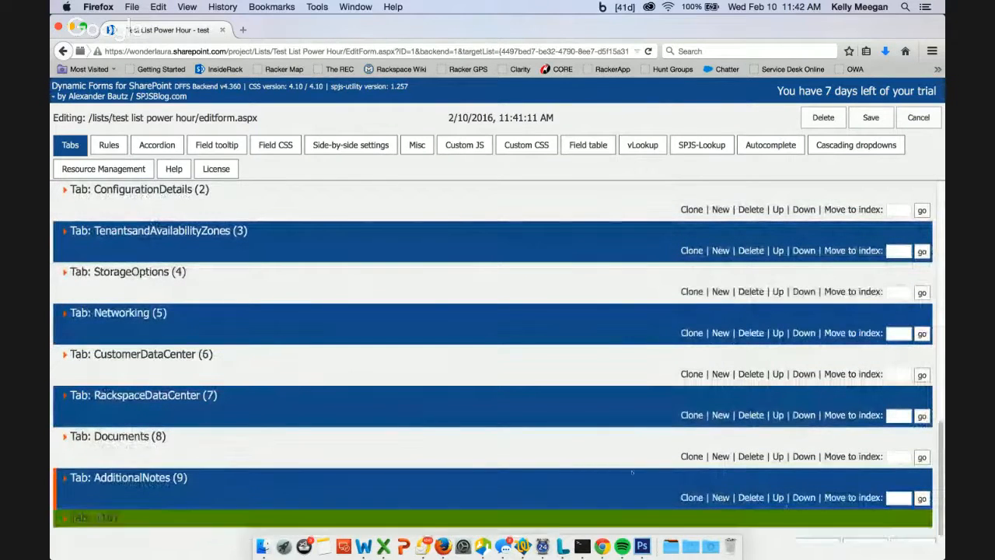
scroll(622, 475, down, 1)
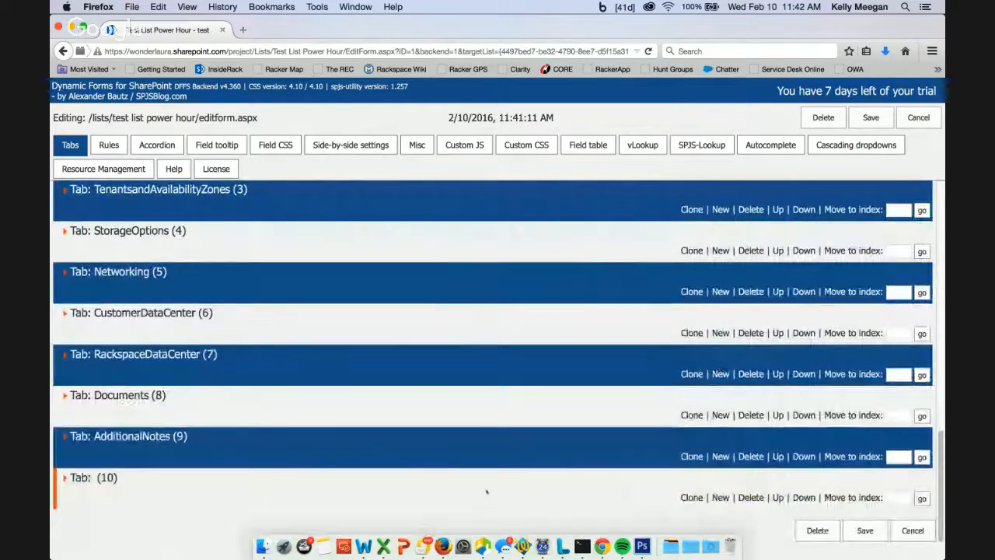
click(85, 477)
scroll(195, 429, down, 3)
text(1)
key(Tab)
text(1)
key(Tab)
text(1)
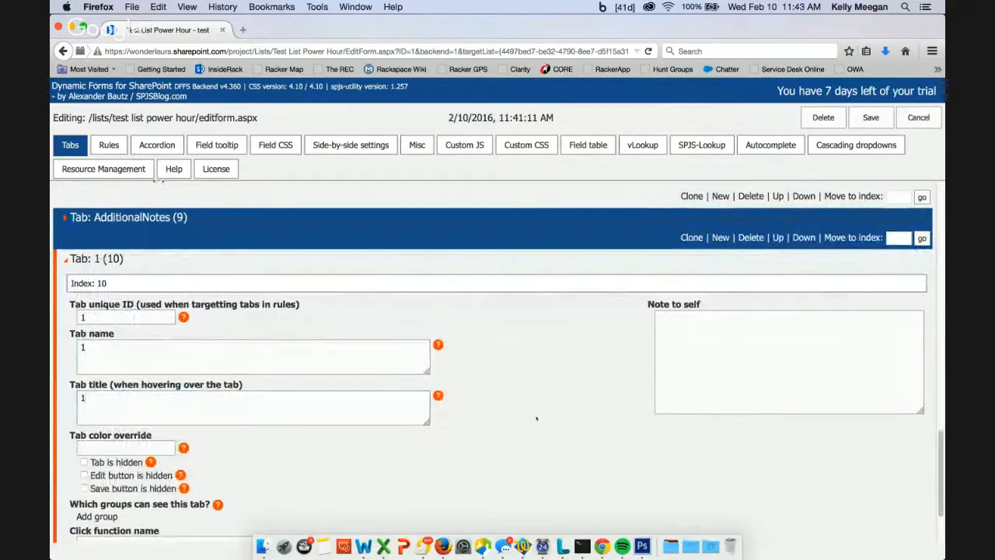
Step: Save the form configuration with the new tab and exit the setup
scroll(492, 337, down, 2)
click(866, 529)
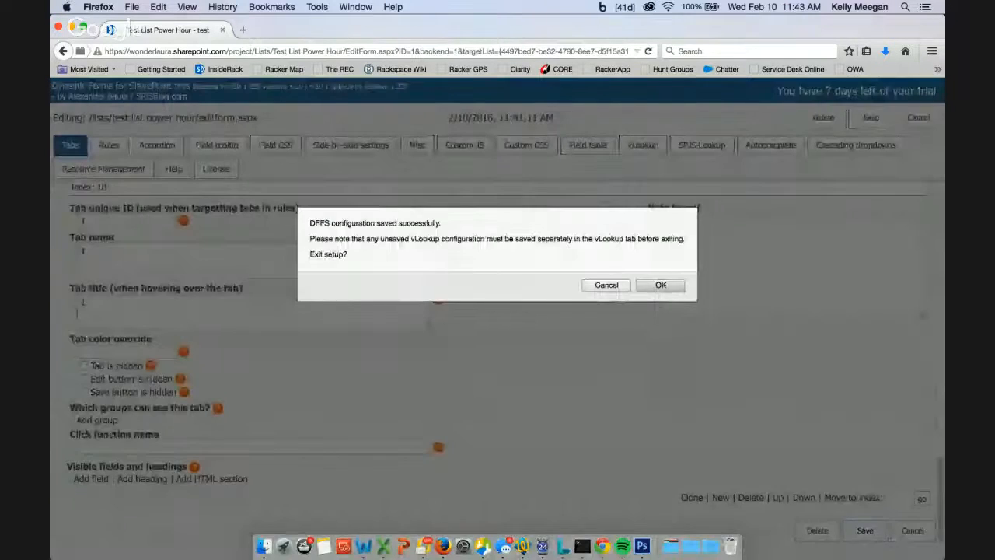
key(Return)
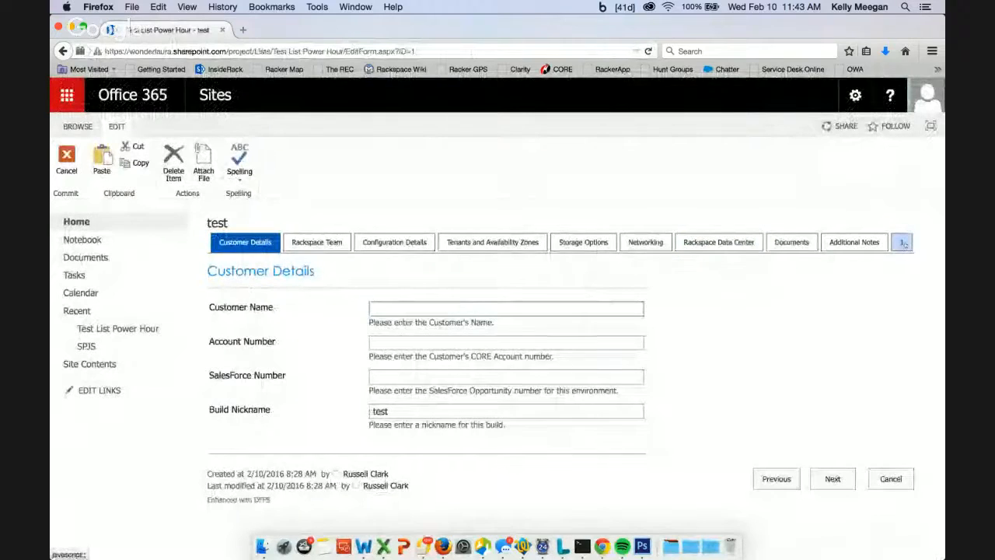
Step: Show tab 1 on the edit form and look through the fields it displays
click(903, 242)
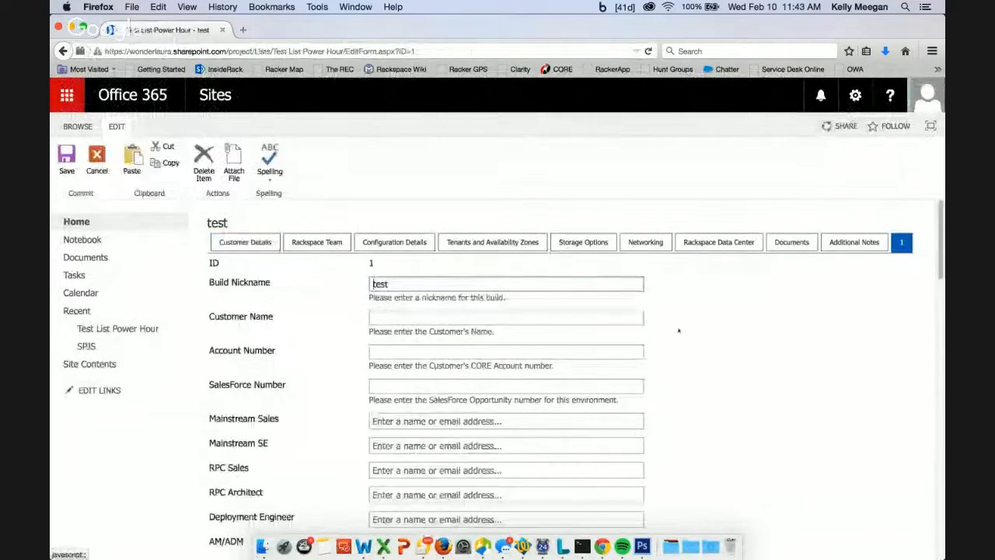
scroll(680, 330, down, 5)
scroll(679, 330, down, 15)
scroll(679, 330, up, 3)
scroll(679, 330, up, 15)
Step: Try the conditional tenant fields by entering 11111 for Tenant 1 and 1 for both Tenant 2 and Tenant 2 User
scroll(679, 330, down, 3)
scroll(680, 331, down, 5)
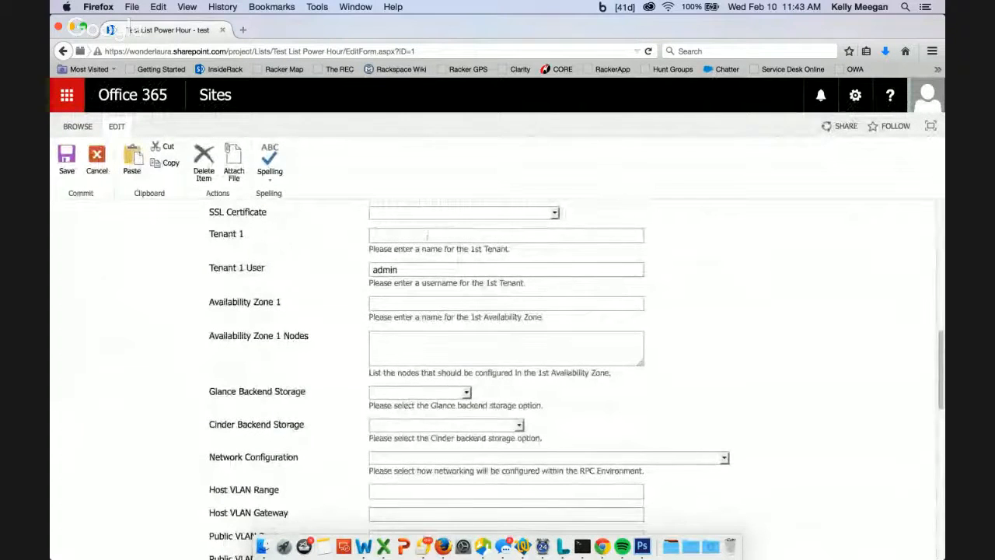
text(11111)
key(Tab)
key(Tab)
text(1)
key(Tab)
text(1)
key(Tab)
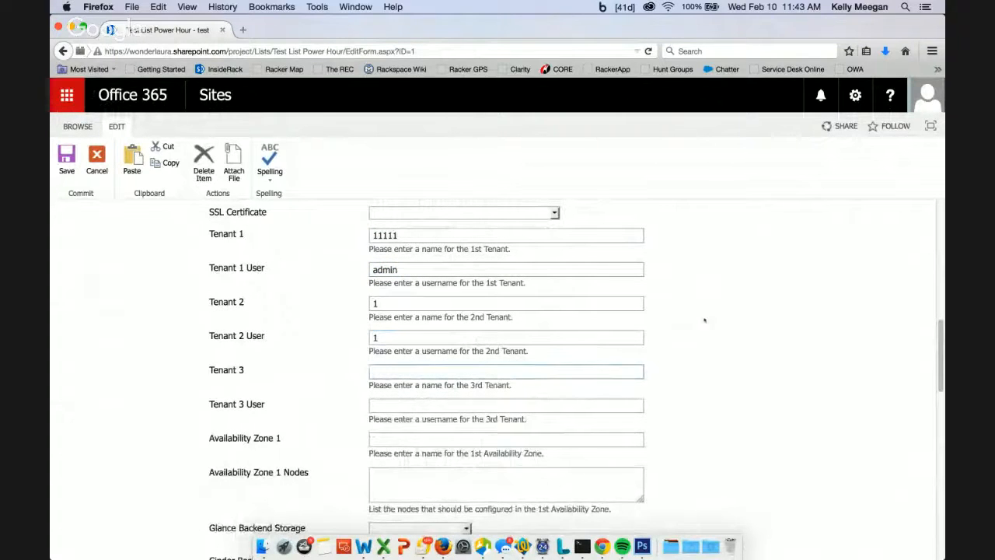
Step: Return to the Dynamic Forms setup from the edit form and expand the Networking tab's settings
scroll(705, 320, down, 5)
scroll(704, 320, up, 3)
scroll(704, 320, up, 10)
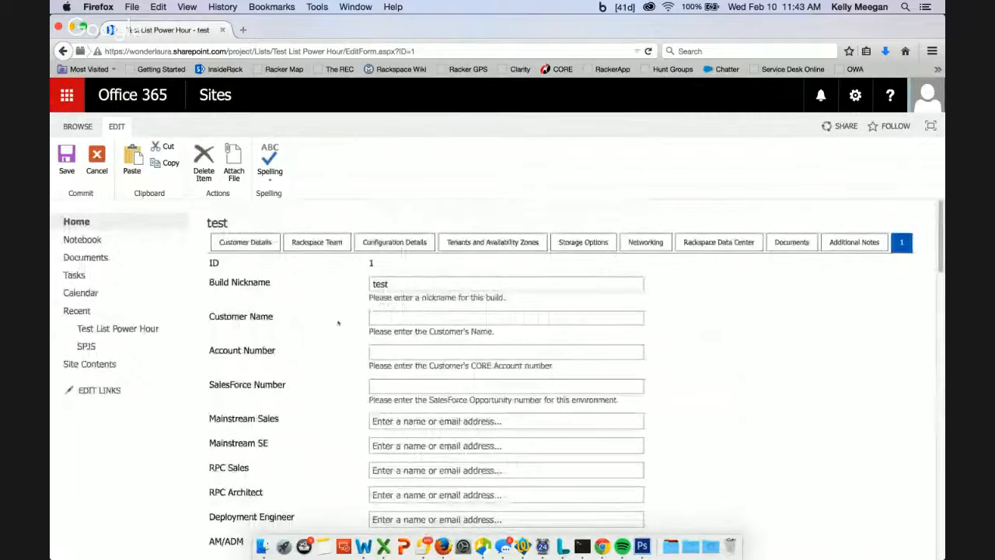
scroll(339, 322, down, 15)
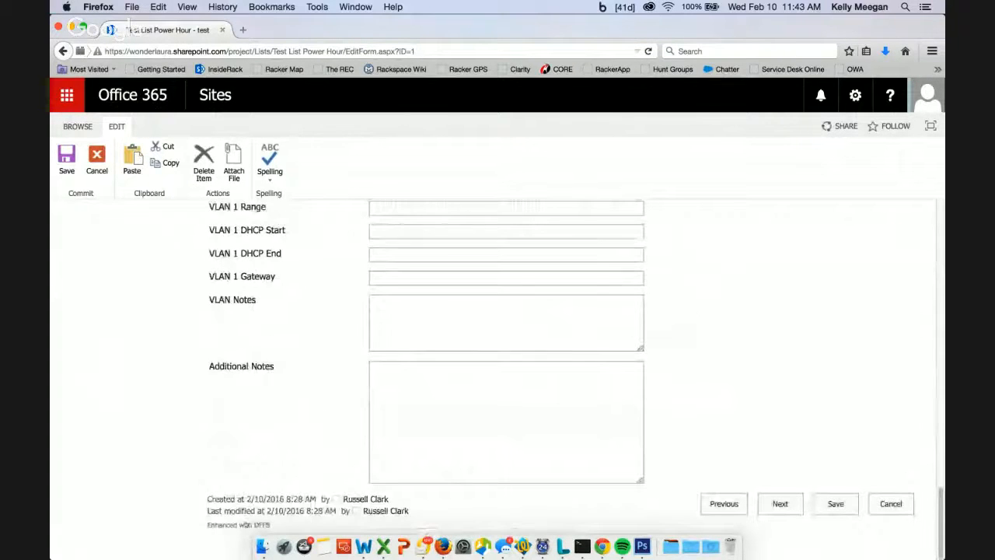
click(244, 524)
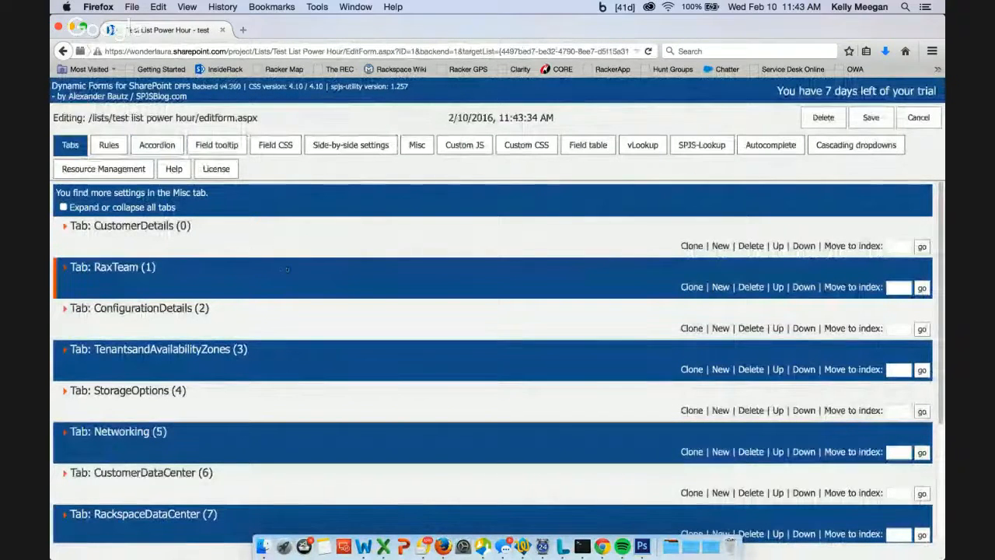
click(129, 431)
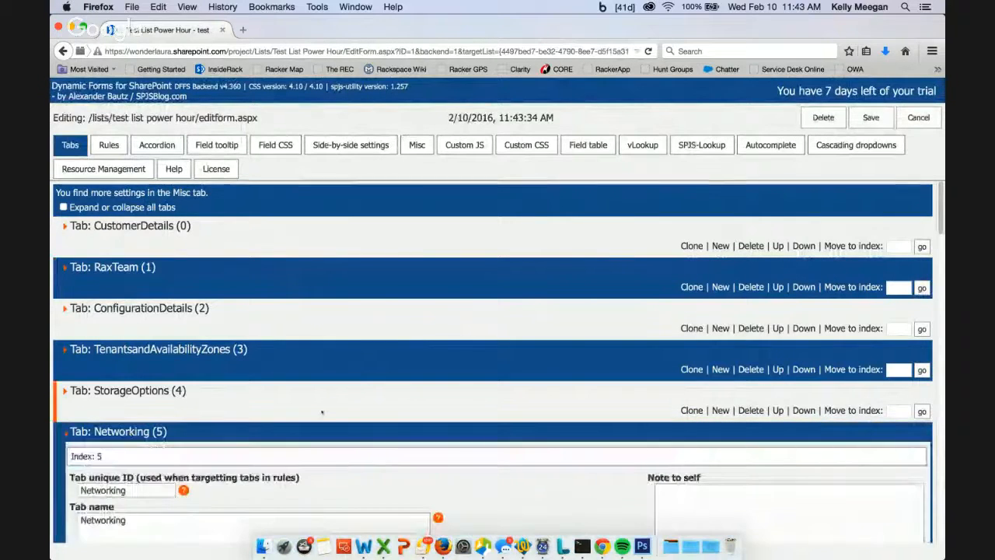
Step: Save the form configuration and leave the setup for the edit form
scroll(116, 412, down, 1)
click(875, 118)
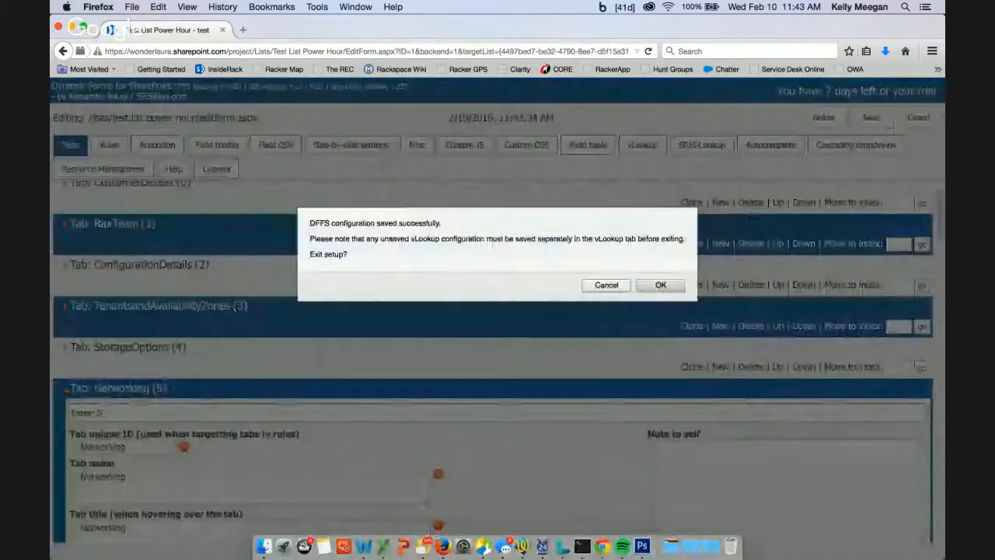
click(660, 285)
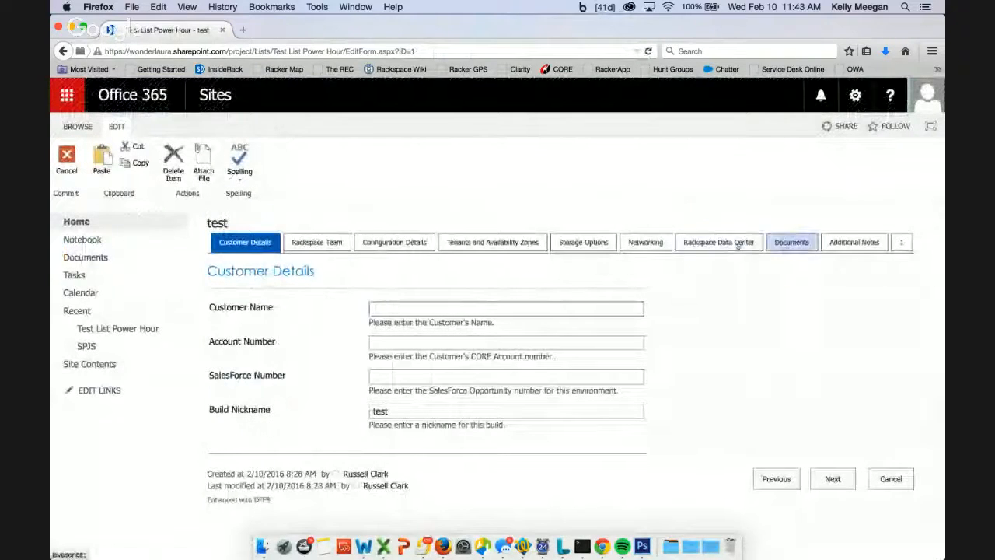
Step: Examine the Networking tab on the edit form, including its VLAN table, Standard VLANs, Additional VLANs and VLAN Notes
scroll(626, 298, down, 8)
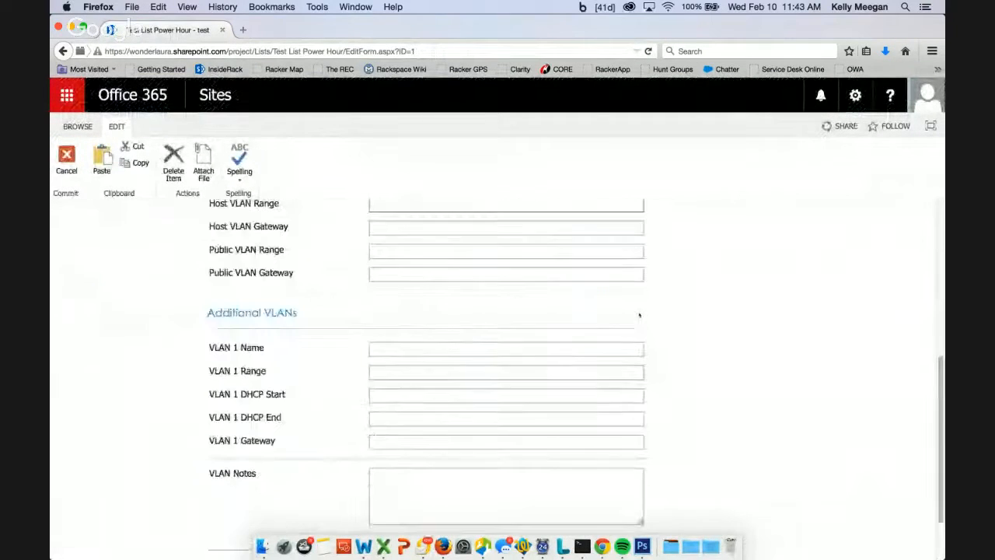
scroll(639, 313, up, 3)
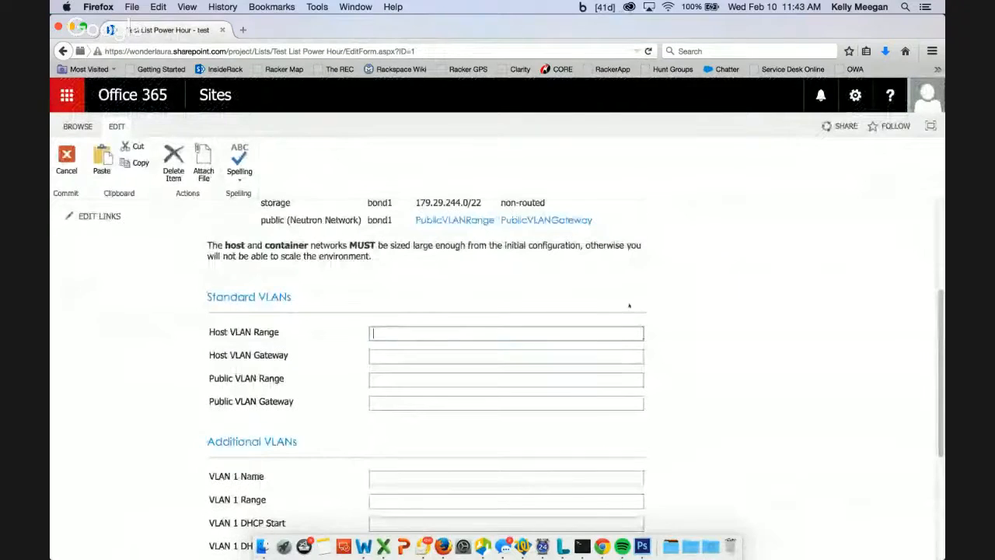
scroll(757, 280, up, 1)
scroll(757, 281, up, 4)
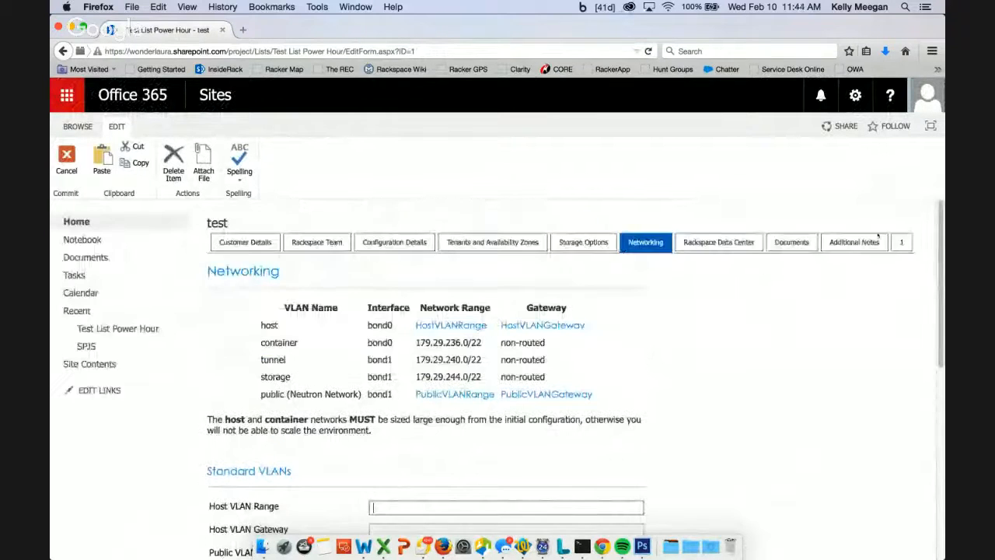
scroll(739, 303, down, 6)
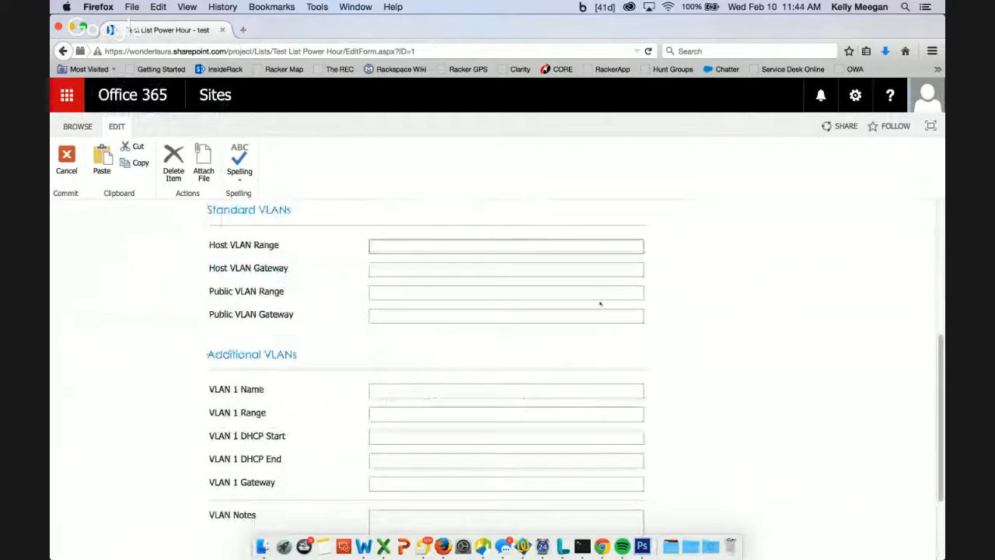
scroll(606, 299, up, 3)
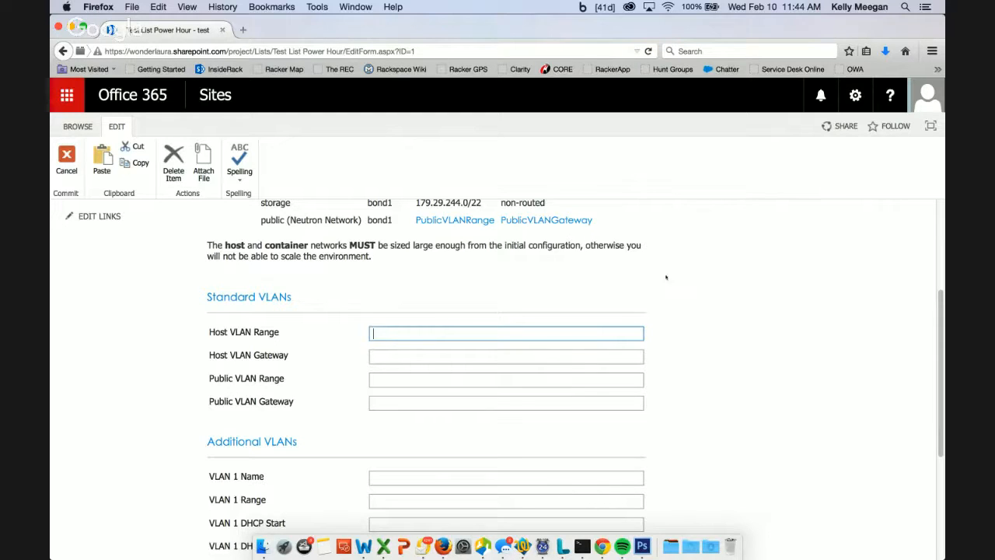
scroll(701, 275, up, 5)
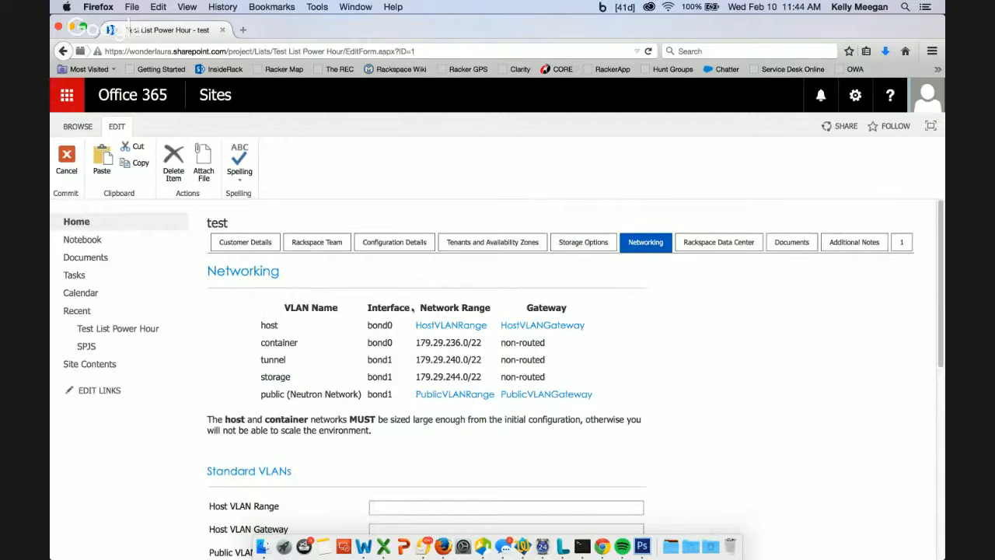
scroll(307, 370, down, 10)
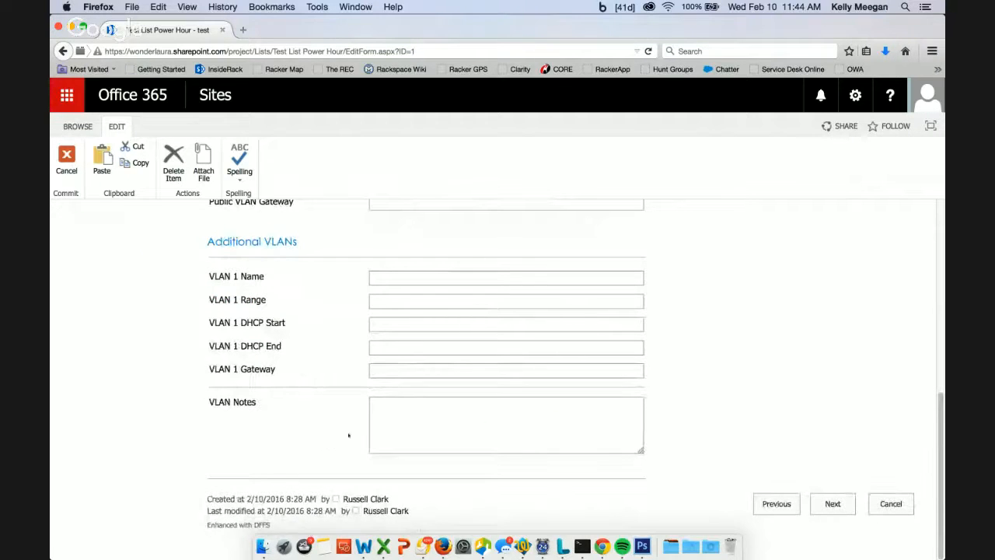
Step: Reopen the Dynamic Forms setup and expand the settings of tab 1 at the end of the tab list
click(227, 528)
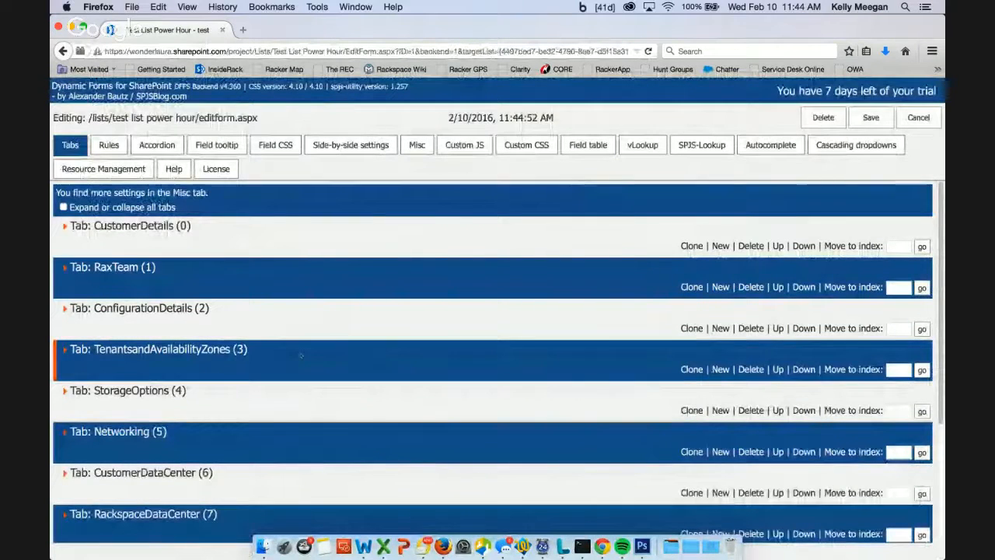
scroll(301, 355, down, 3)
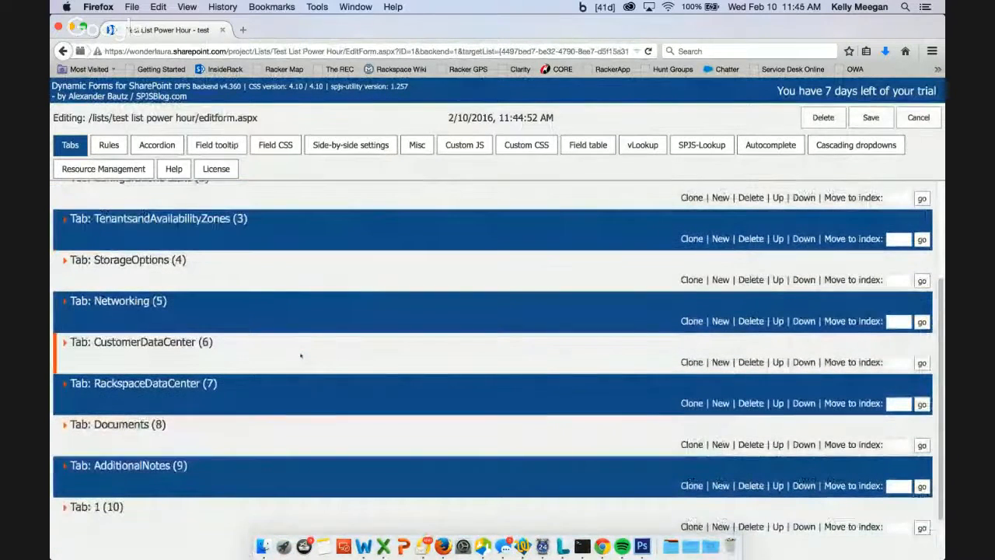
scroll(301, 355, down, 1)
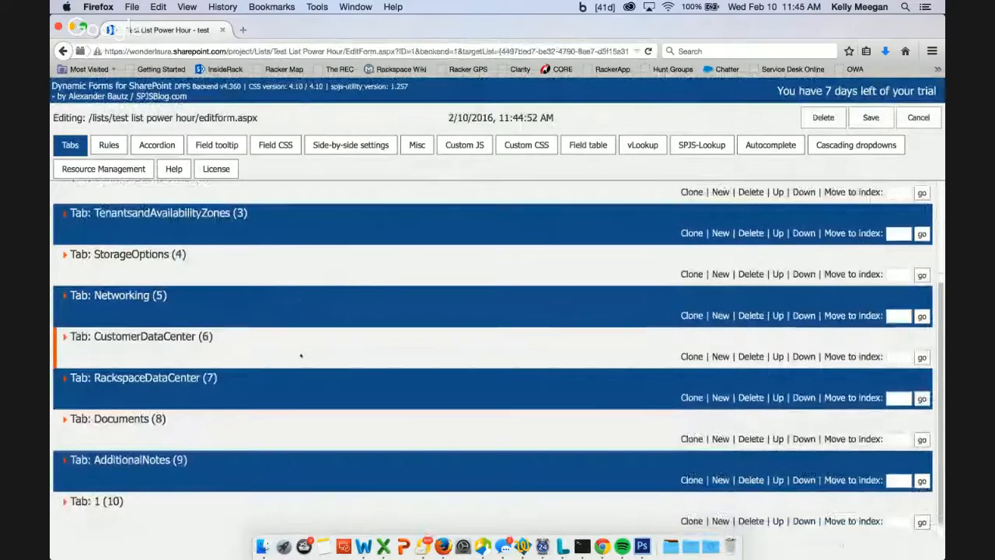
click(66, 477)
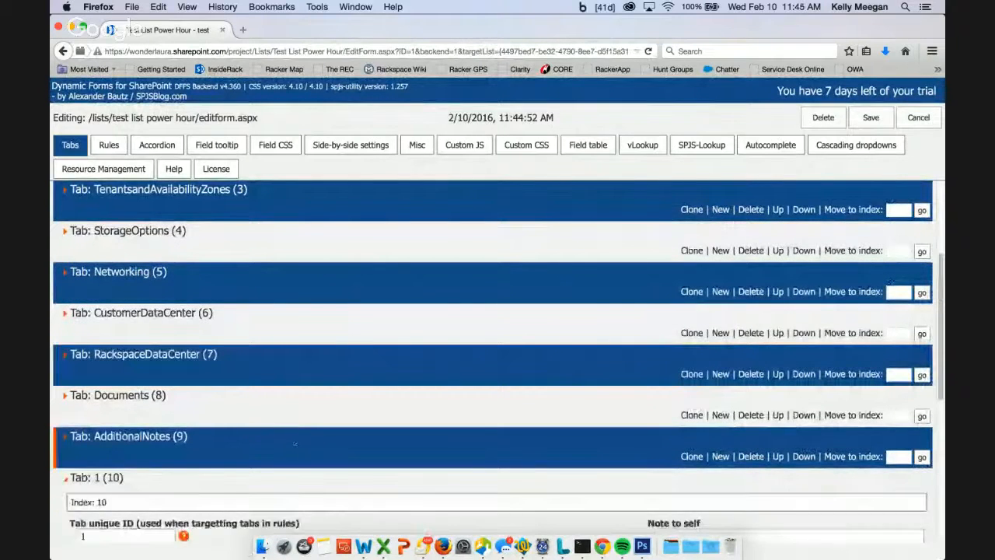
Step: Move tab 1 to index 0 so it comes first in the form
scroll(296, 441, down, 6)
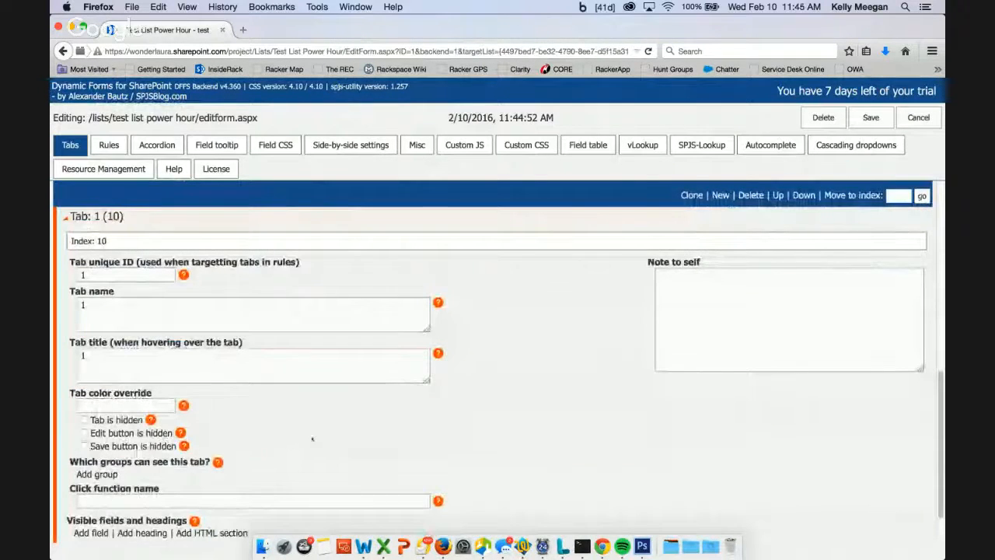
scroll(466, 412, down, 2)
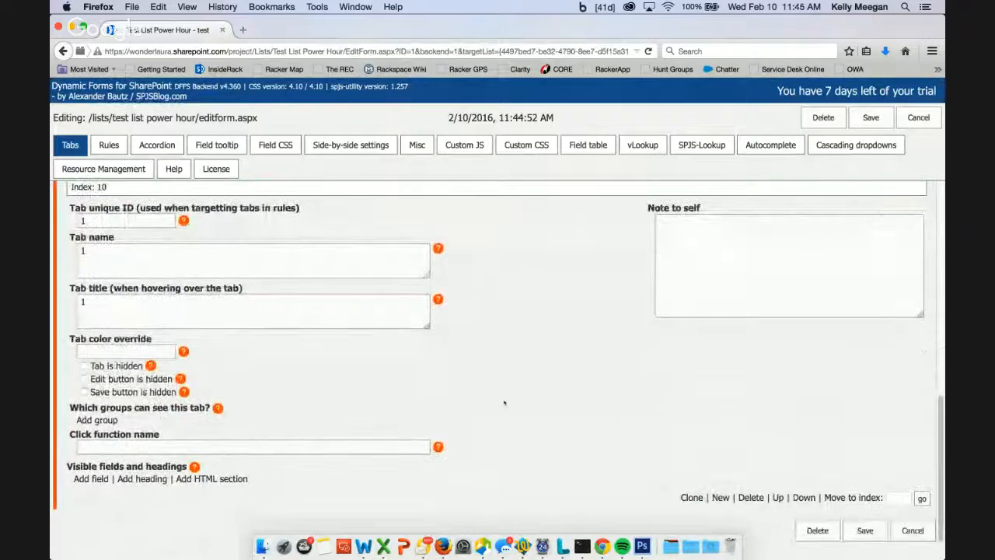
scroll(513, 398, up, 4)
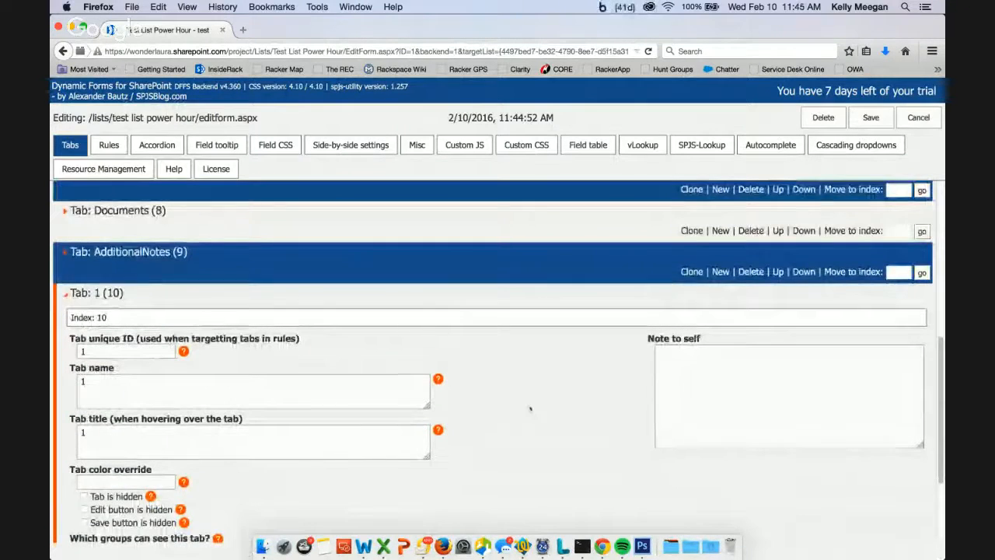
scroll(530, 408, down, 4)
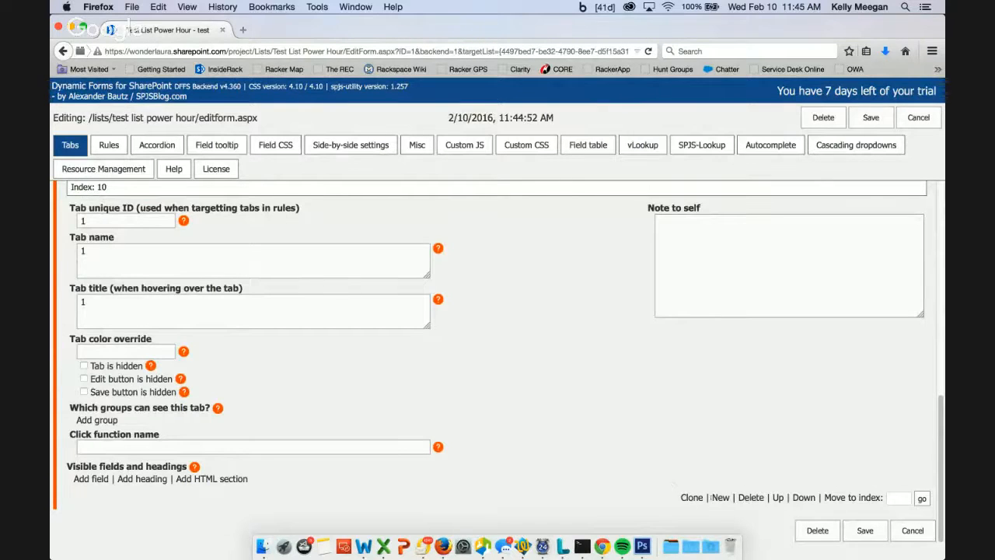
scroll(642, 451, up, 1)
scroll(643, 451, down, 1)
scroll(828, 485, up, 4)
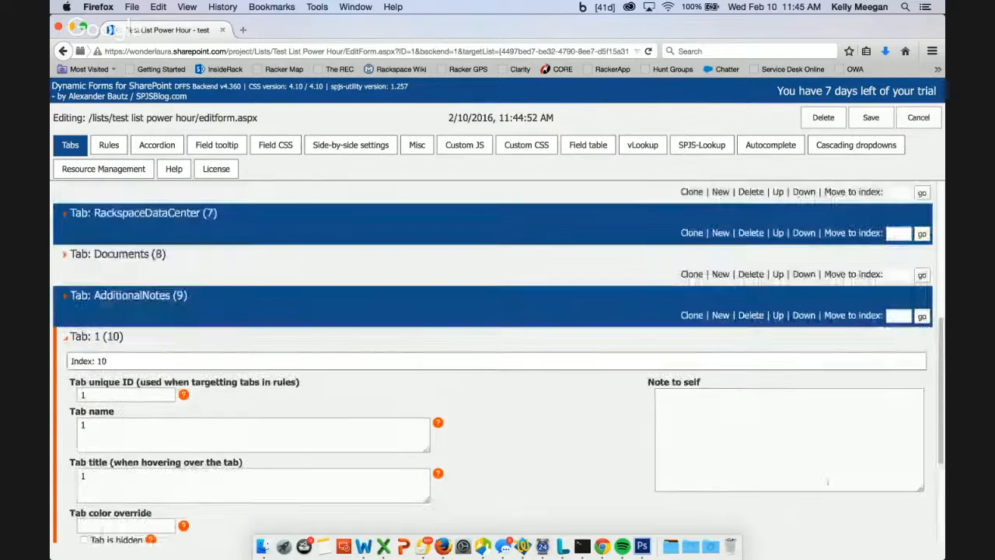
scroll(460, 456, down, 4)
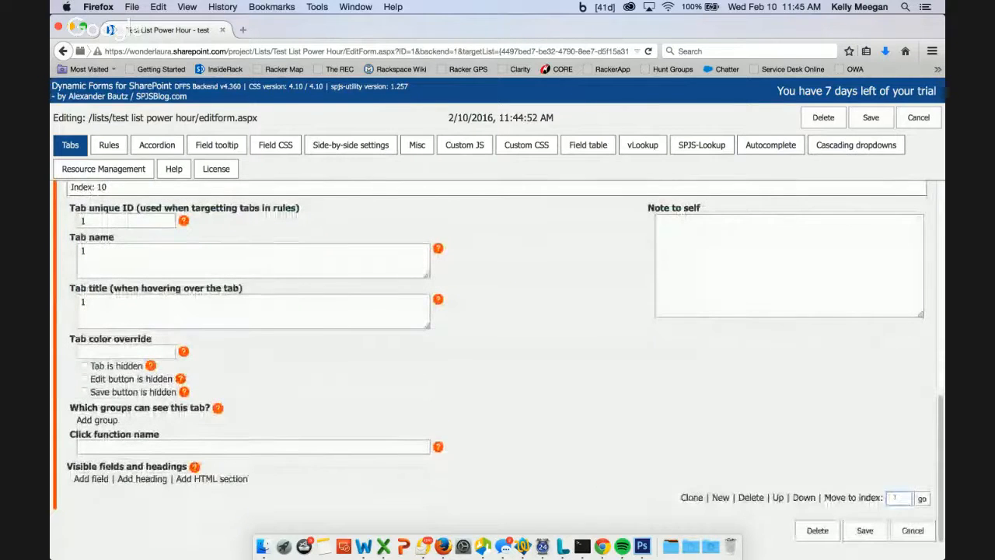
text(0)
click(922, 498)
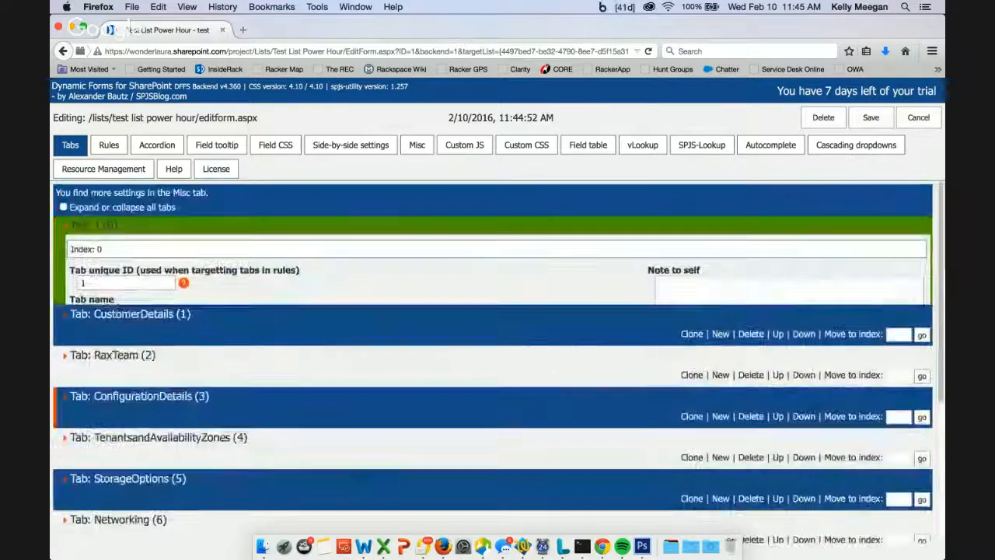
Step: Save the reordered tab configuration and exit the setup to the edit form
scroll(487, 392, down, 5)
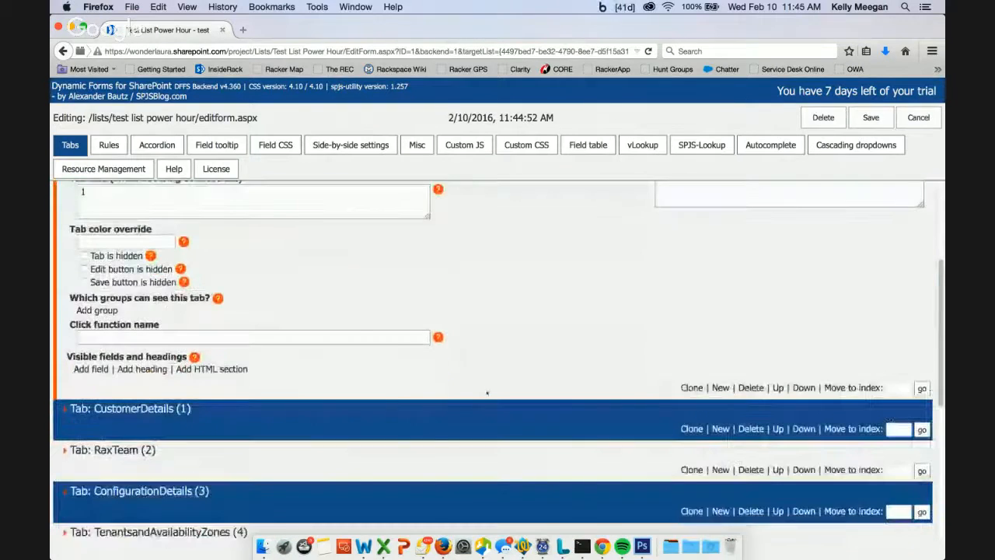
scroll(487, 393, up, 3)
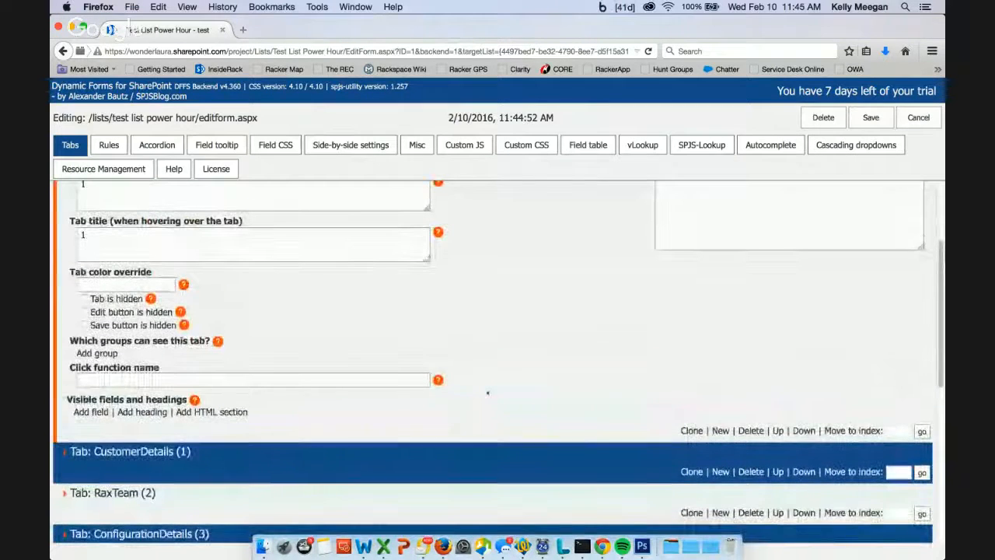
click(871, 117)
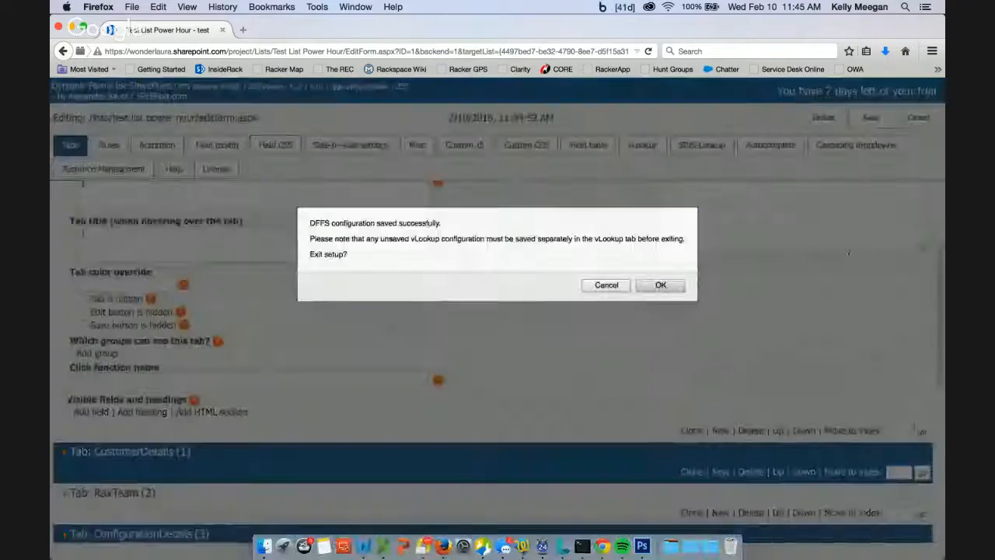
click(725, 282)
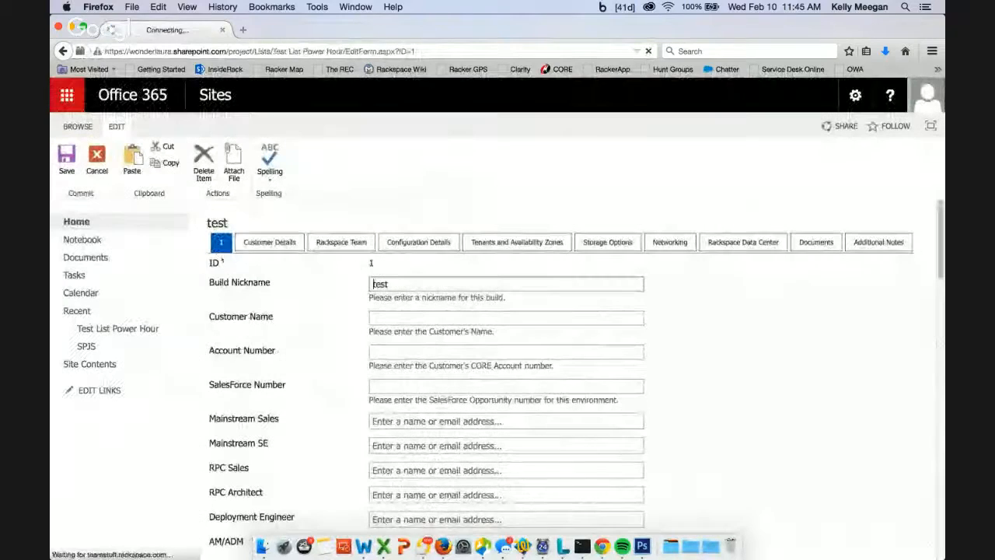
Step: Go back to the Dynamic Forms tab configuration from the end of the edit form
scroll(383, 354, down, 20)
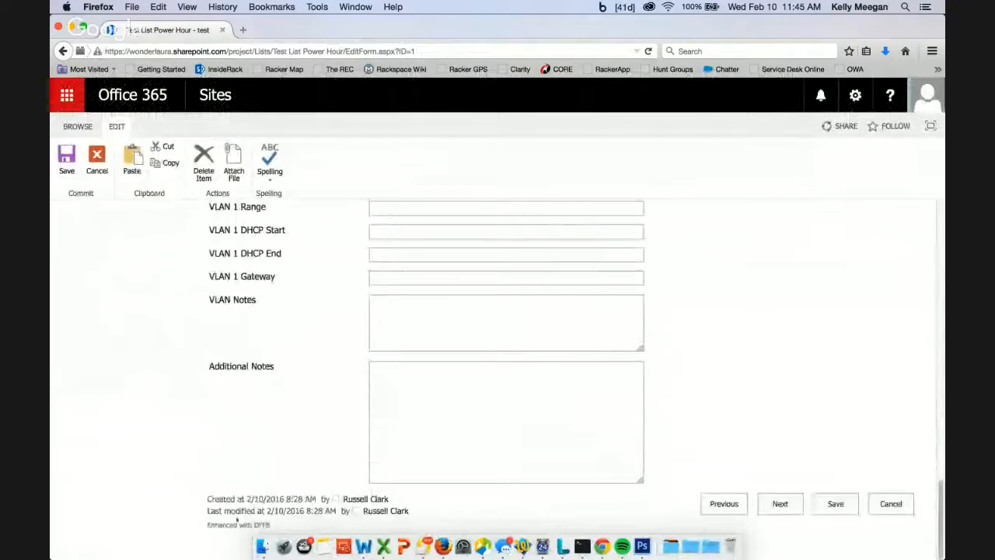
click(229, 526)
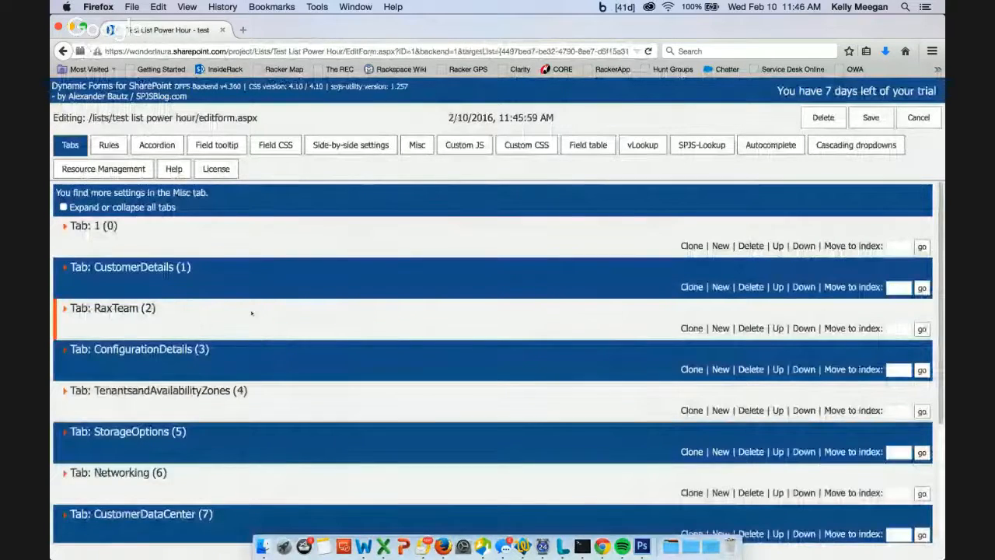
Step: Examine the field table of the form, covering the display names, internal names and field types
scroll(251, 313, down, 5)
scroll(252, 314, up, 5)
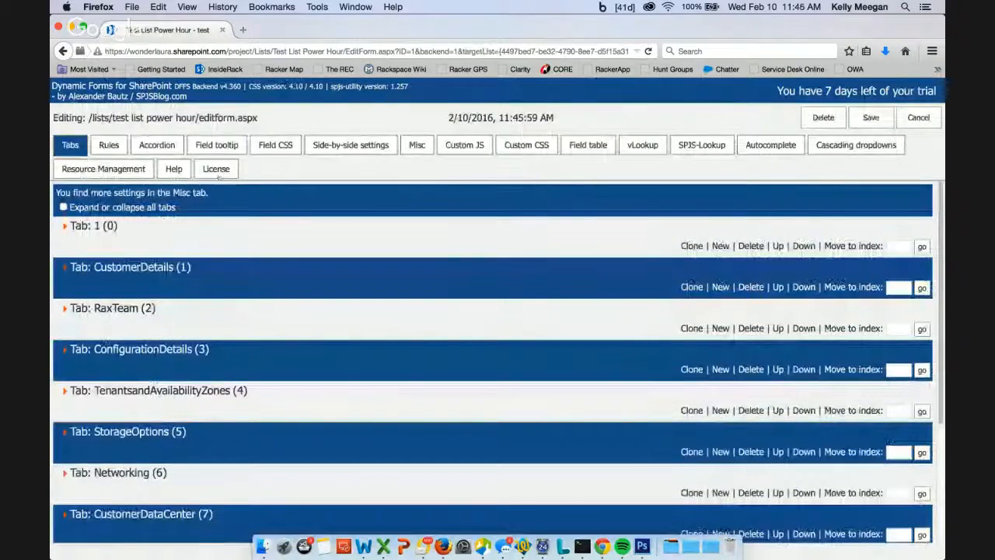
click(588, 145)
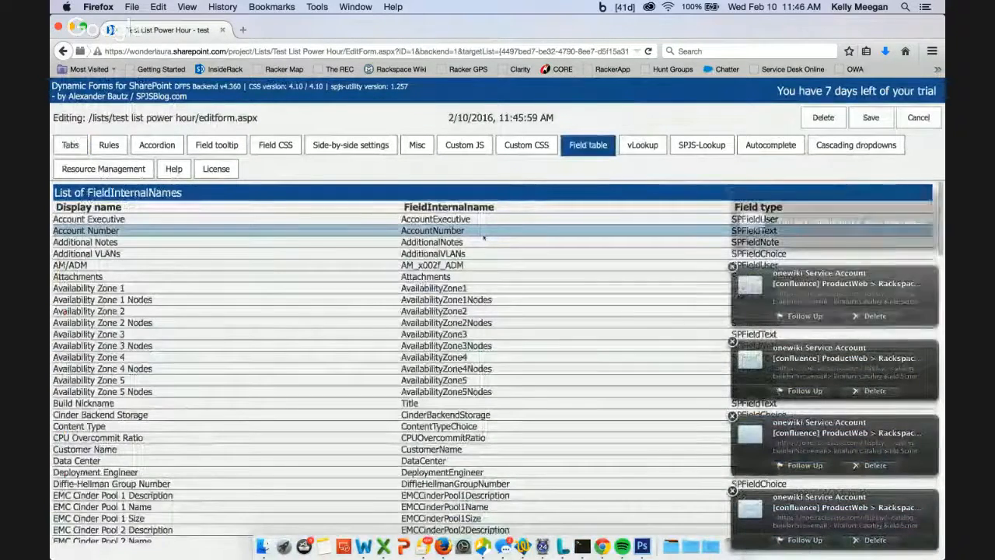
scroll(483, 238, down, 4)
scroll(483, 233, up, 6)
scroll(484, 226, down, 1)
scroll(483, 222, up, 1)
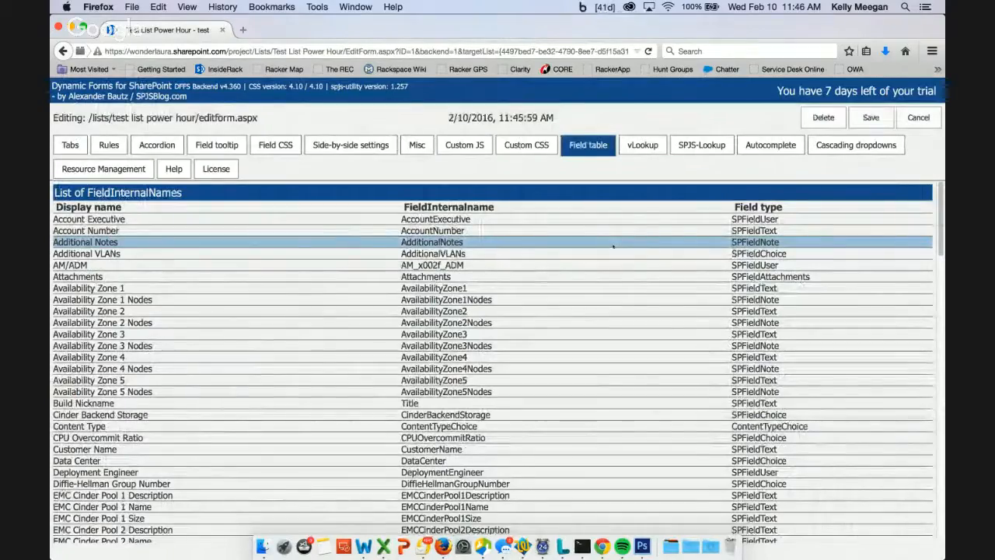
scroll(614, 246, down, 5)
scroll(614, 247, down, 7)
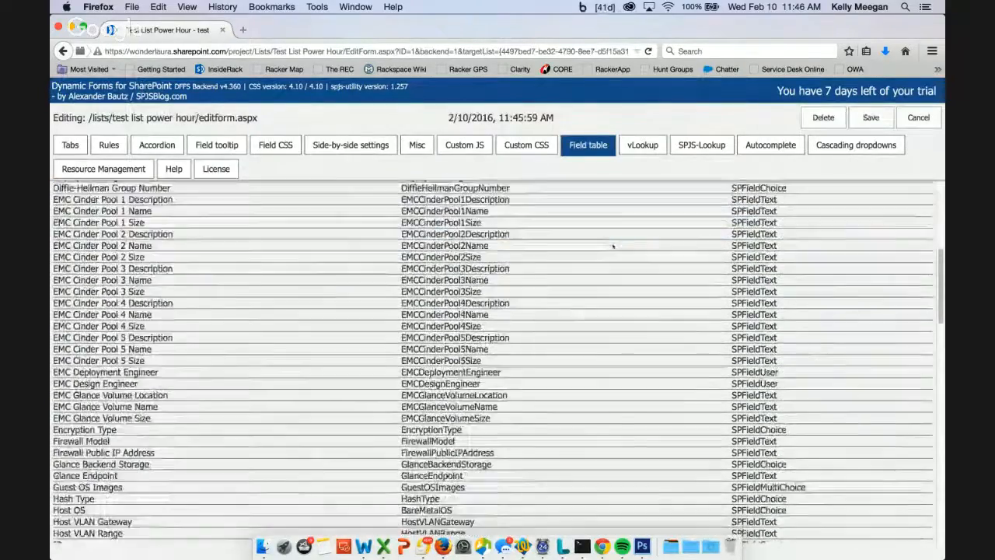
scroll(613, 246, down, 6)
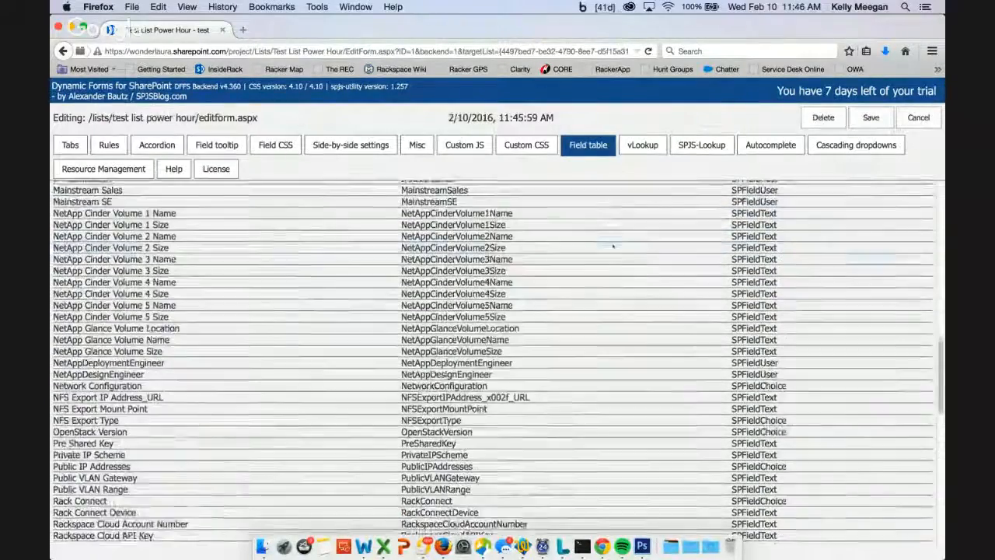
scroll(614, 246, down, 3)
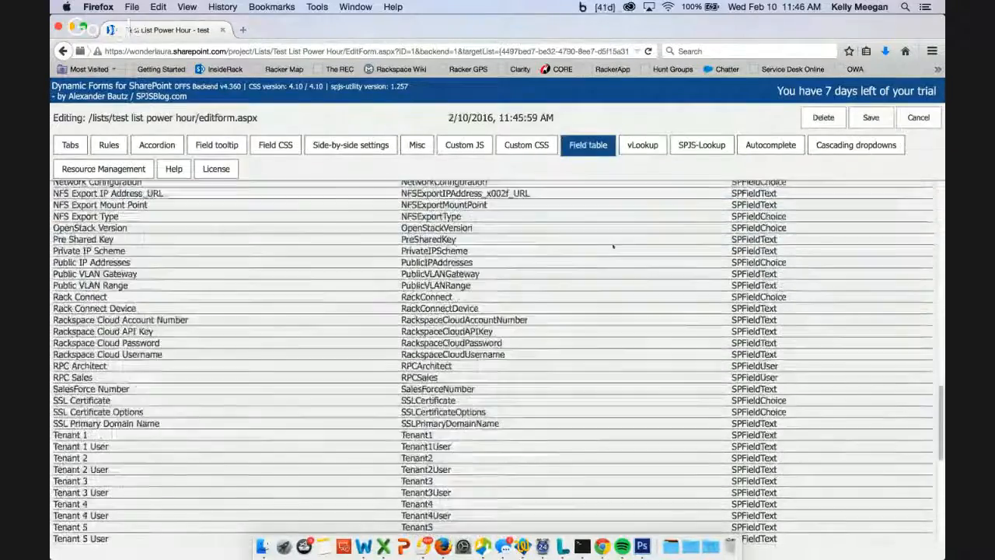
scroll(614, 247, down, 1)
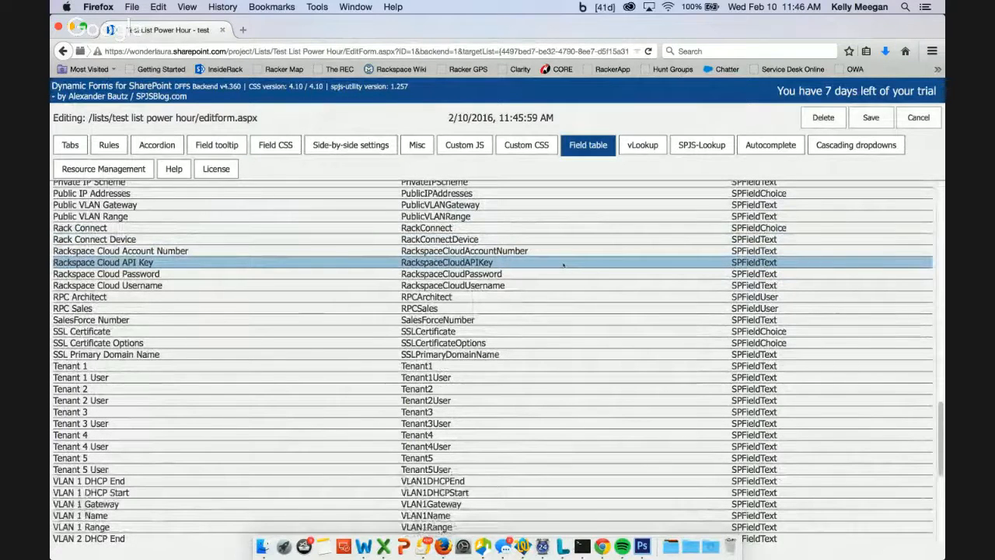
scroll(525, 202, up, 5)
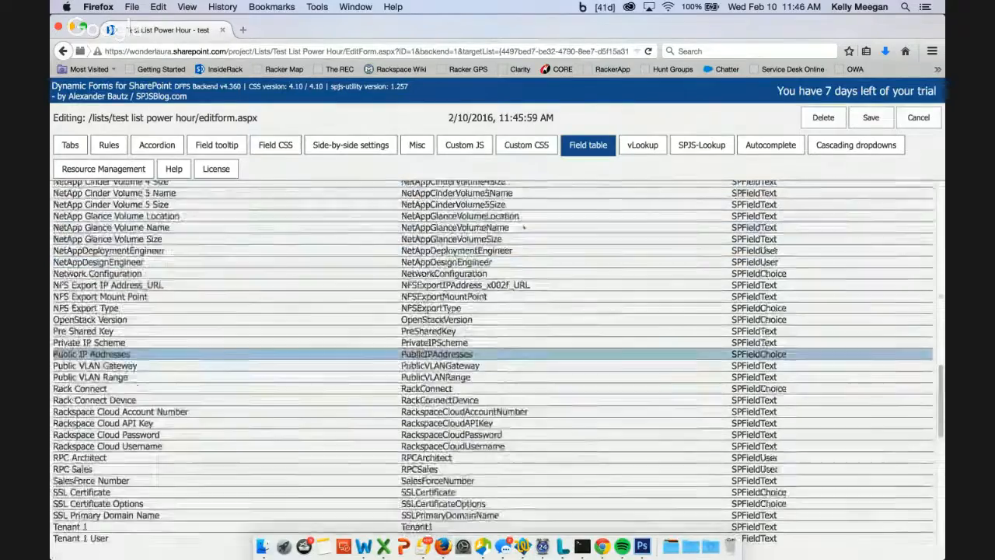
scroll(525, 225, up, 6)
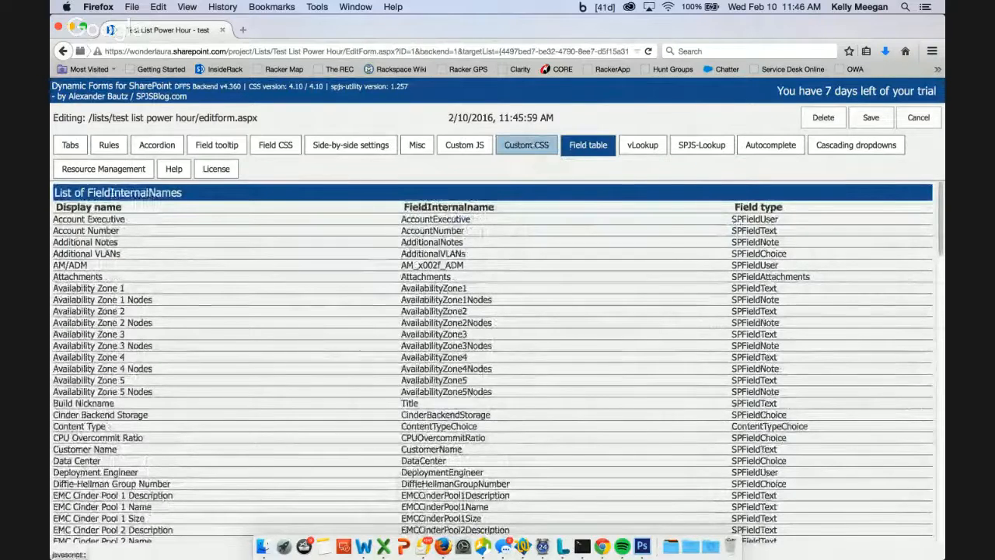
Step: Review the custom CSS of the form, highlighting the heading style definitions starting at h21
click(527, 145)
scroll(206, 351, down, 5)
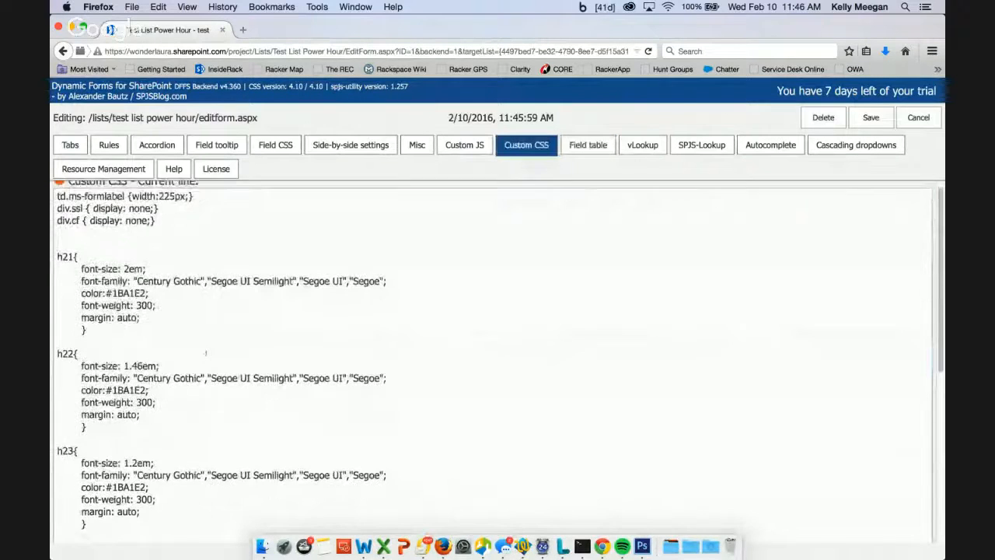
drag(115, 403, 58, 267)
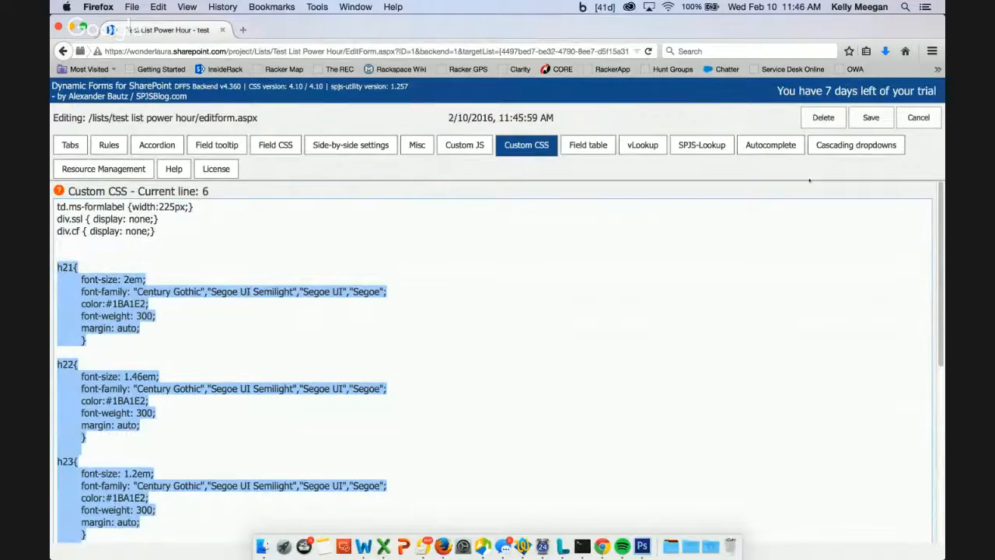
scroll(739, 204, down, 1)
Step: Check the setup pages for the Cascading dropdowns, Autocomplete and SPJS-Lookup plugins
click(856, 145)
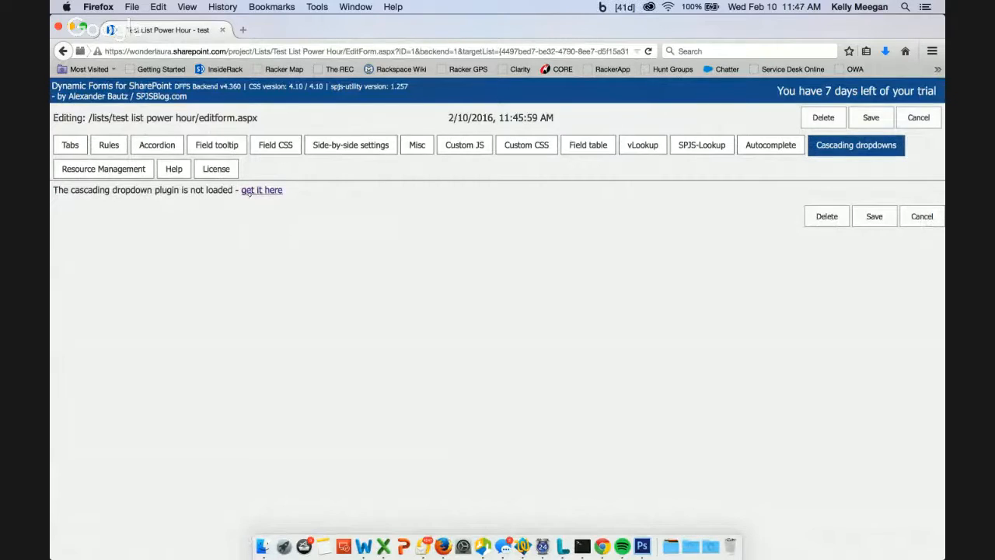
click(756, 151)
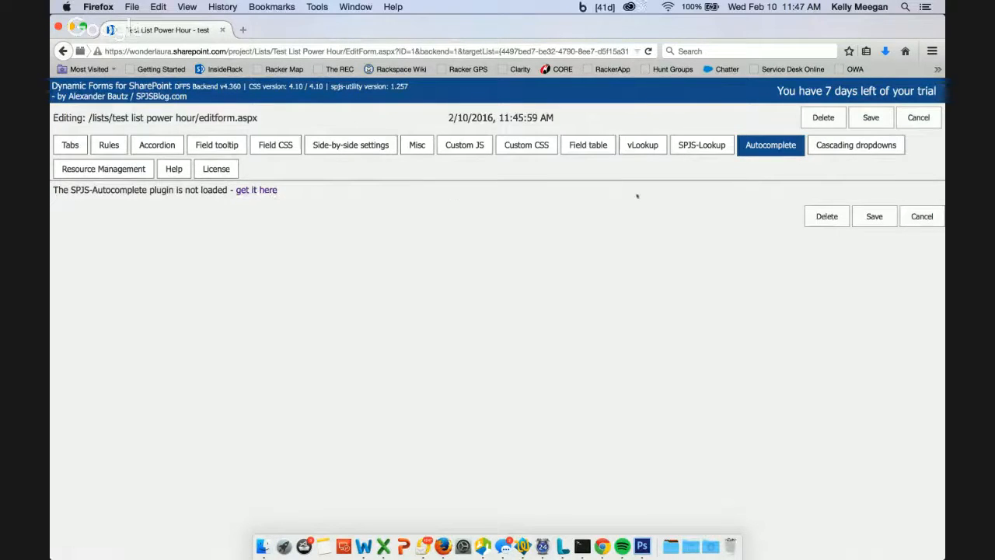
click(700, 148)
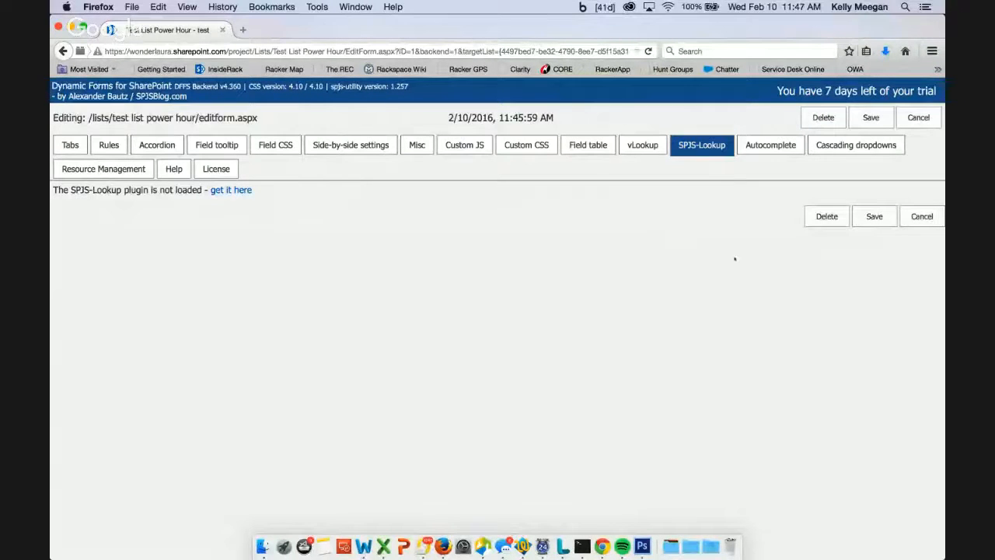
Step: Go back to the custom CSS and look over the h21 to h24 heading styles
click(533, 150)
scroll(445, 261, down, 5)
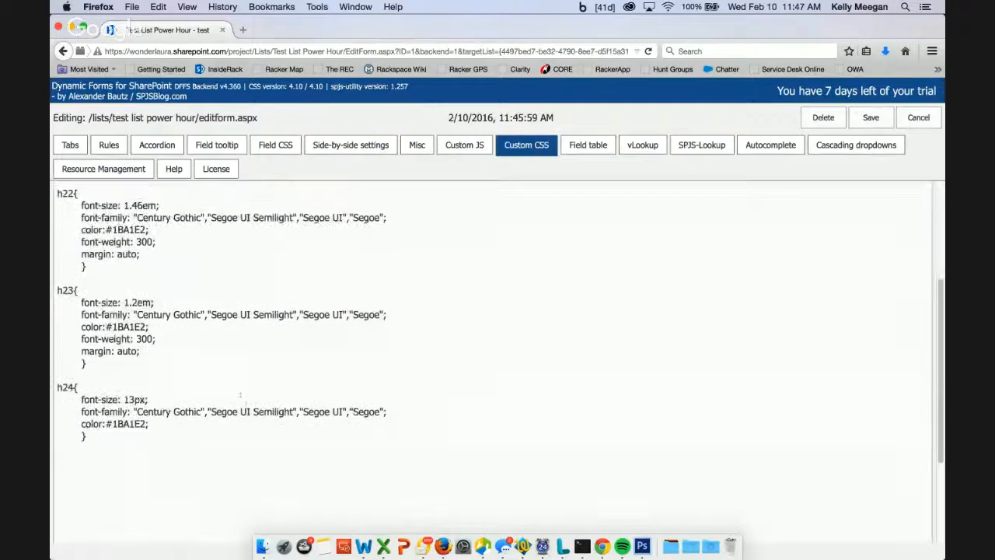
key(super+a)
click(122, 253)
scroll(498, 362, up, 3)
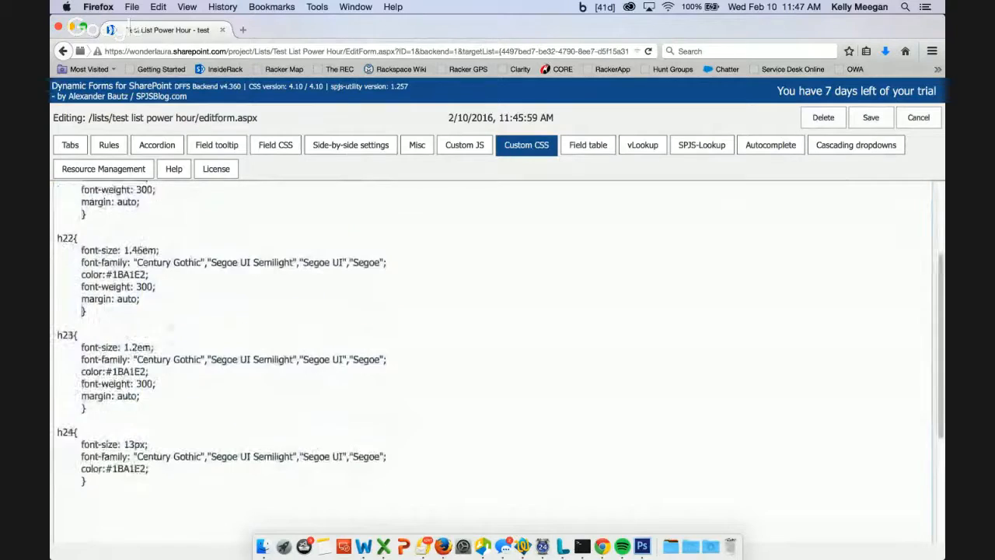
scroll(95, 250, up, 1)
drag(58, 224, 155, 538)
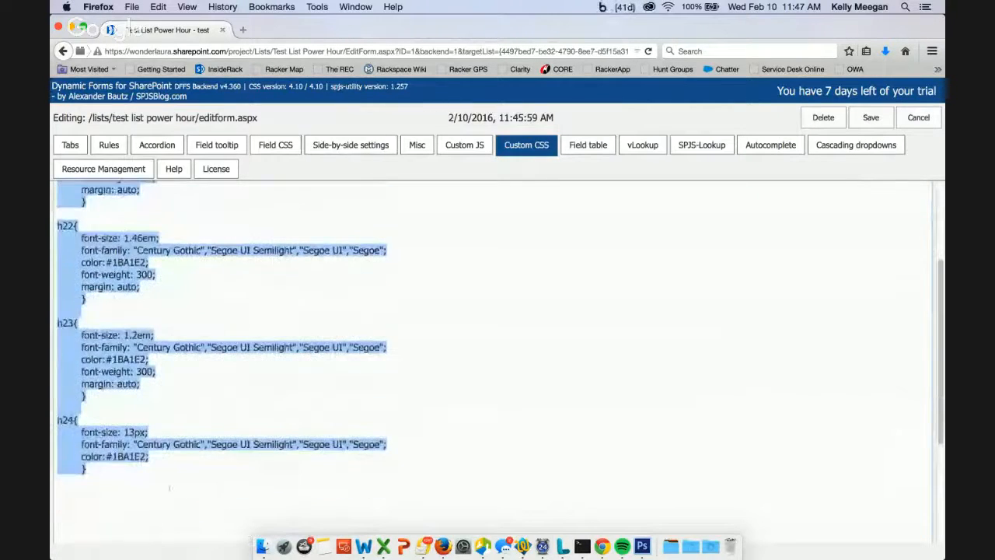
click(498, 278)
scroll(440, 226, up, 3)
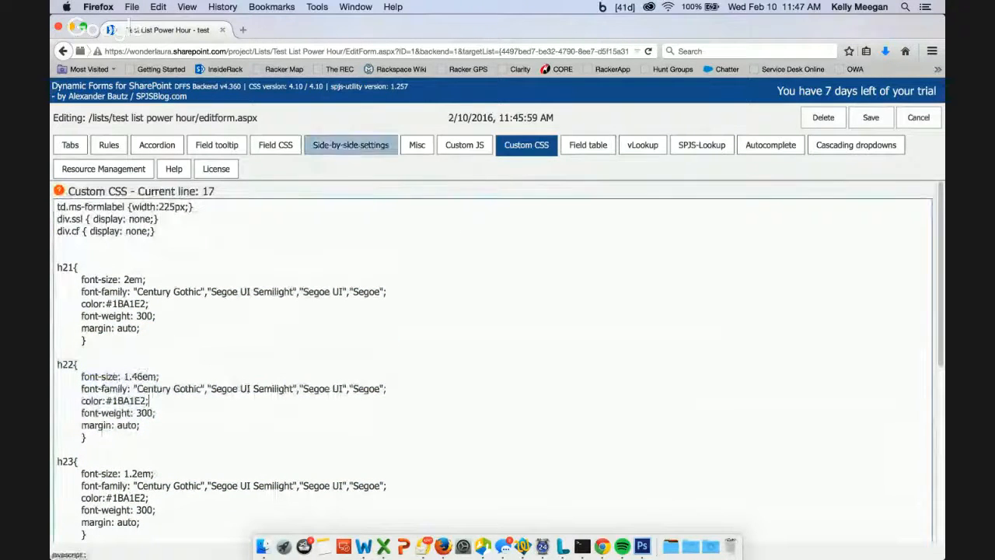
Step: In the CustomerDetails tab, set side-by-side index 1 for Customer Name and Account Number, and 2 for SalesForce Number and Build Nickname
click(71, 145)
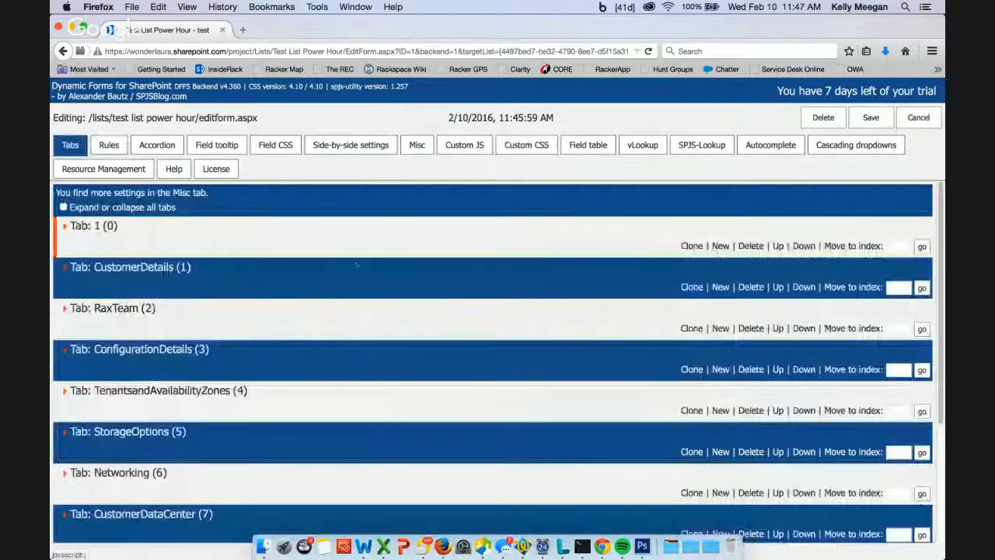
scroll(368, 268, down, 2)
scroll(368, 268, up, 2)
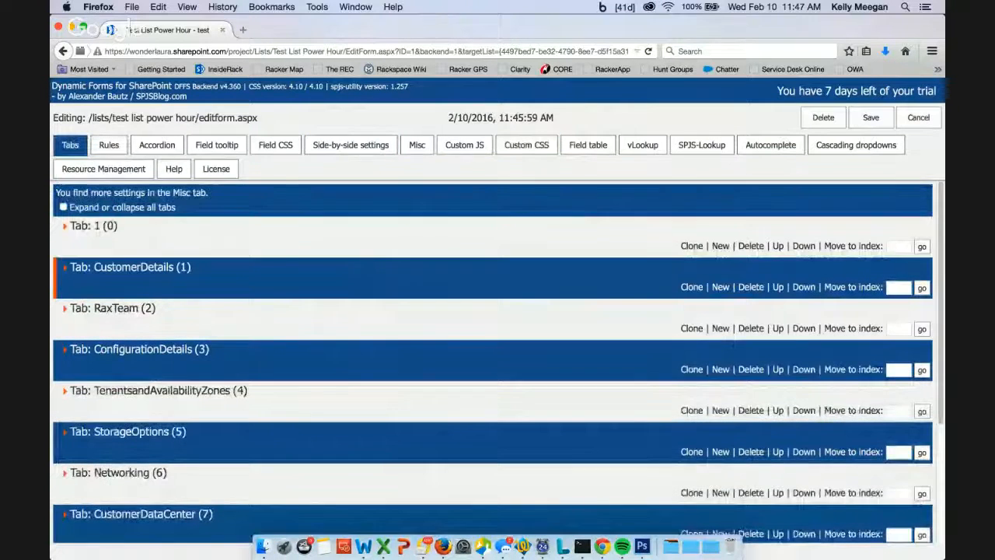
click(367, 269)
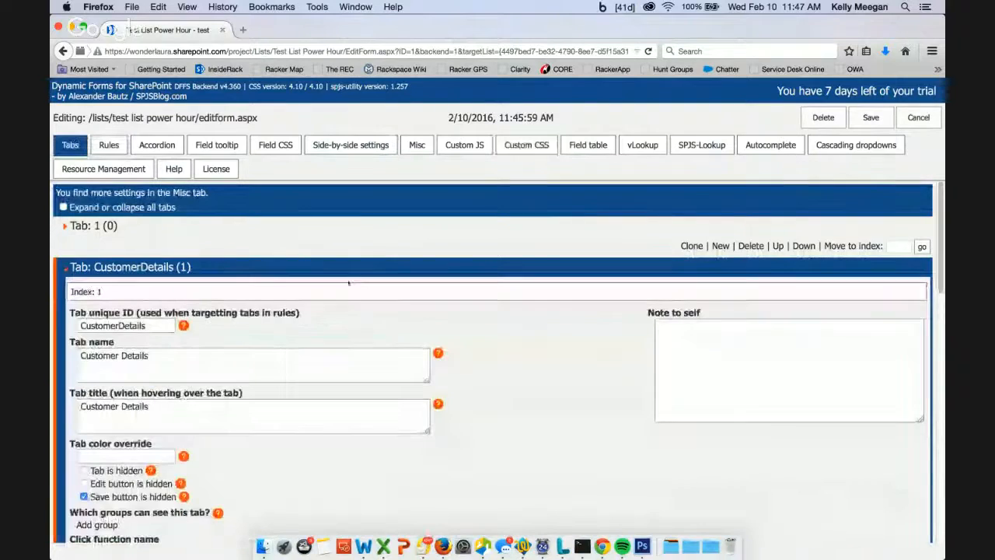
scroll(576, 317, down, 5)
scroll(576, 317, down, 3)
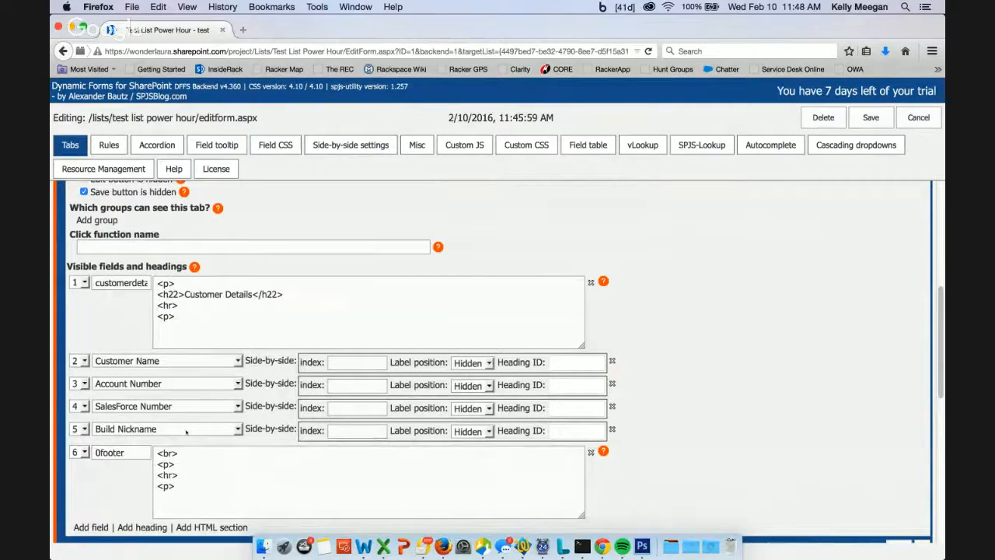
click(371, 361)
text(1)
click(357, 408)
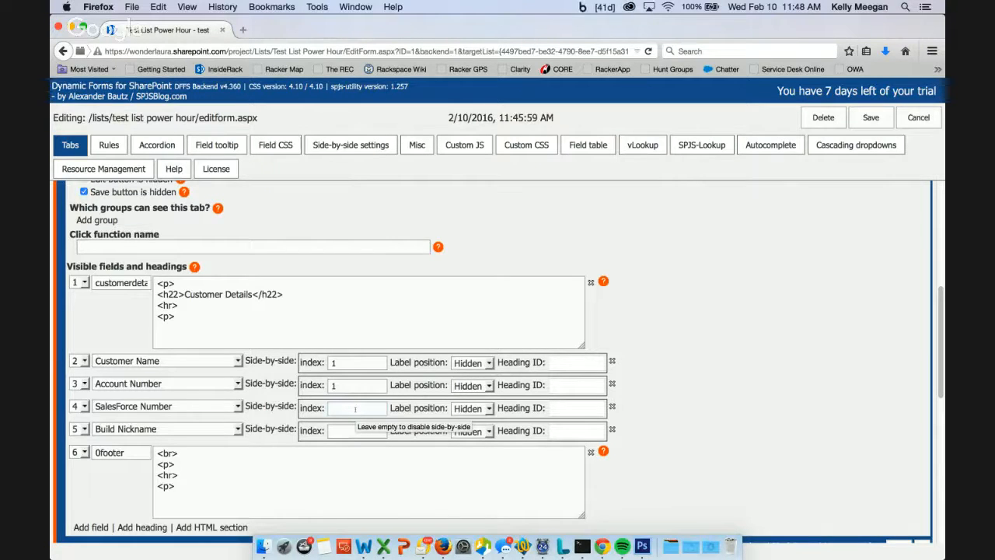
text(2)
key(Tab)
text(2)
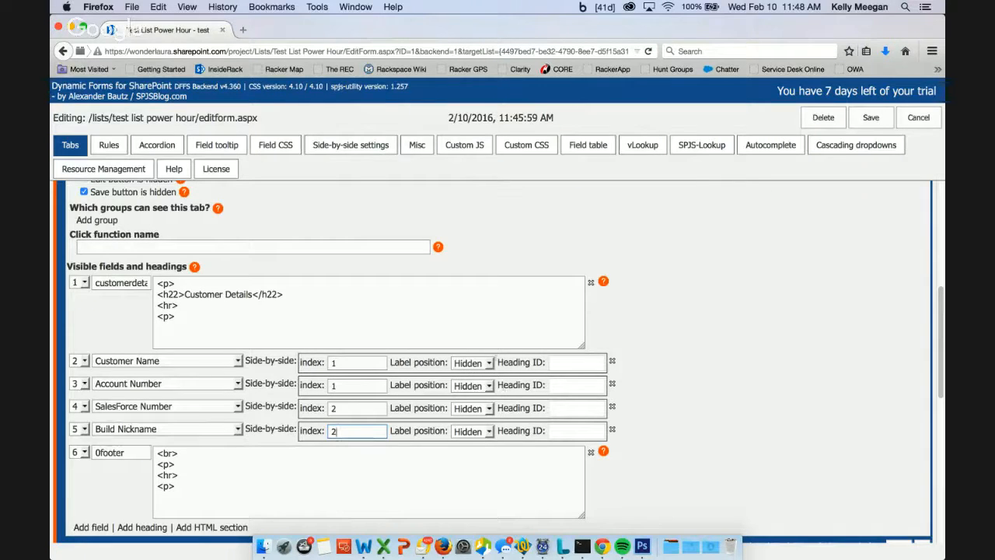
Step: Set the label position to Left for Customer Name, Account Number, SalesForce Number and Build Nickname
click(489, 363)
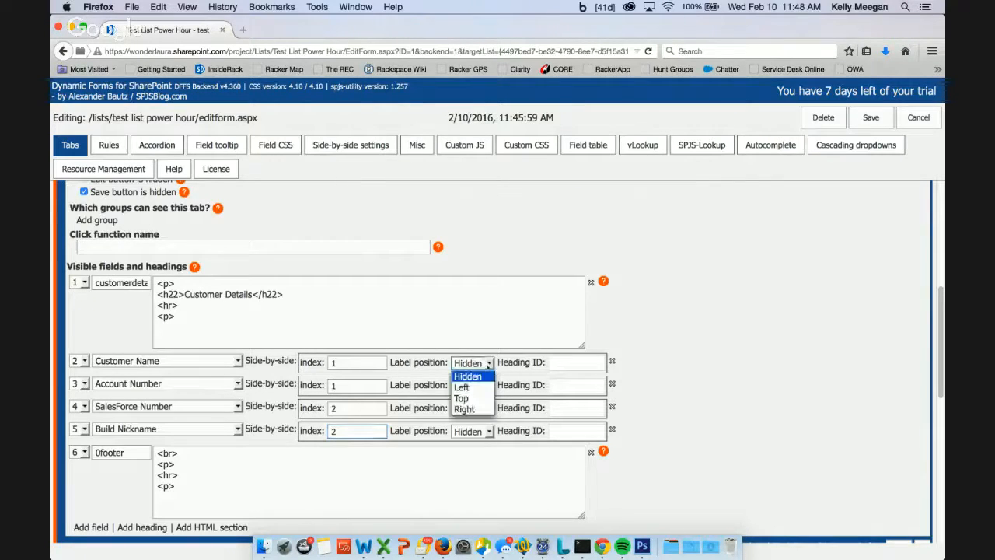
click(465, 387)
click(475, 386)
click(473, 410)
click(476, 410)
click(478, 426)
click(485, 430)
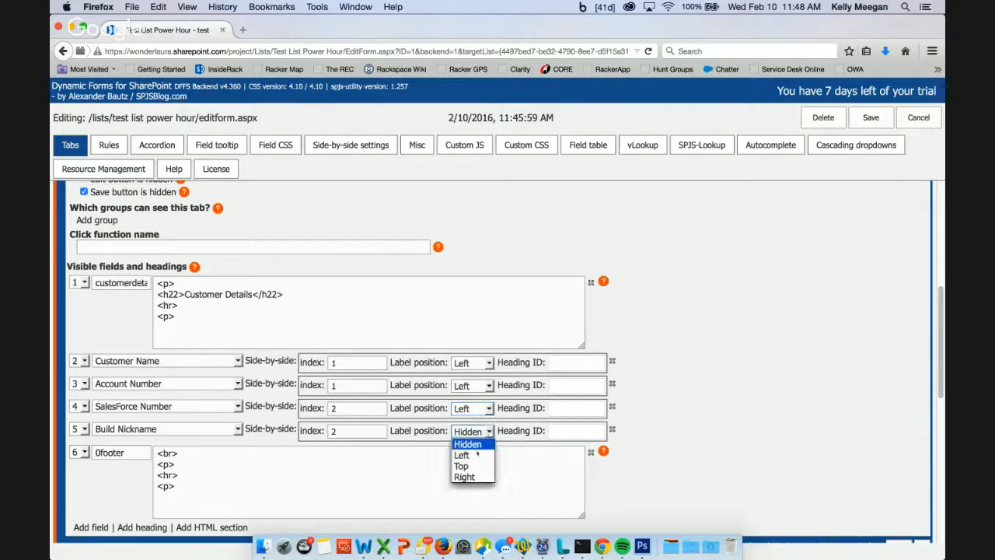
click(466, 454)
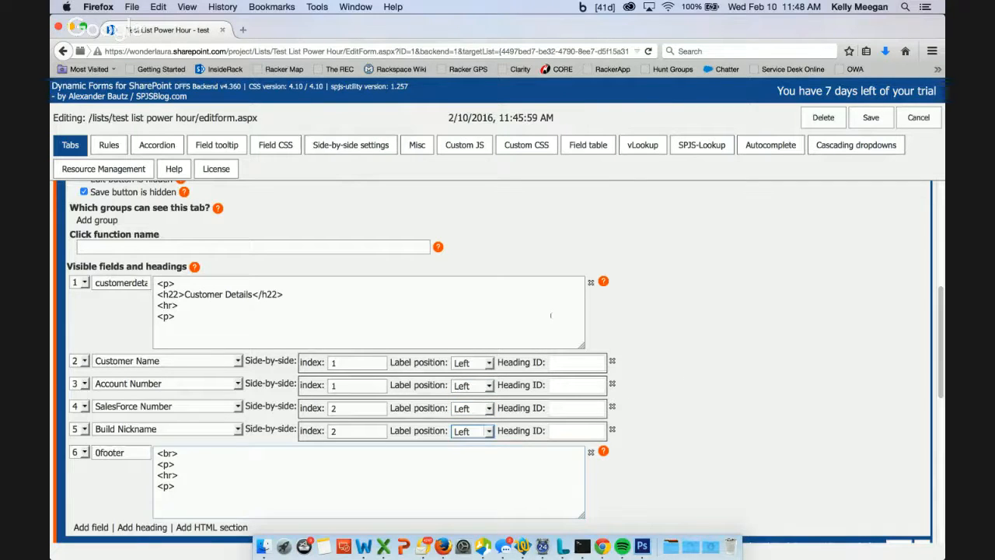
Step: Save the configuration, exit the setup and view the Customer Details tab of the edit form
click(872, 120)
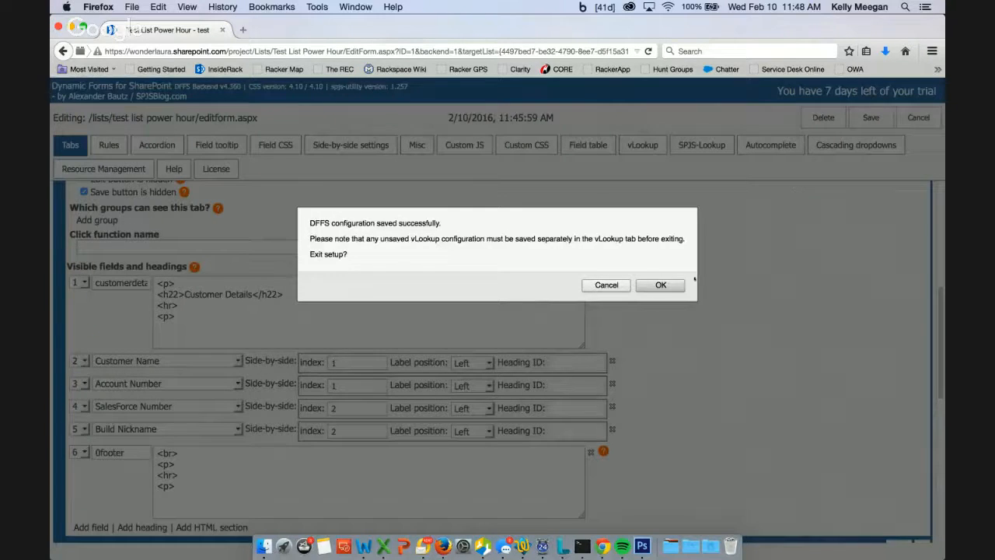
click(682, 283)
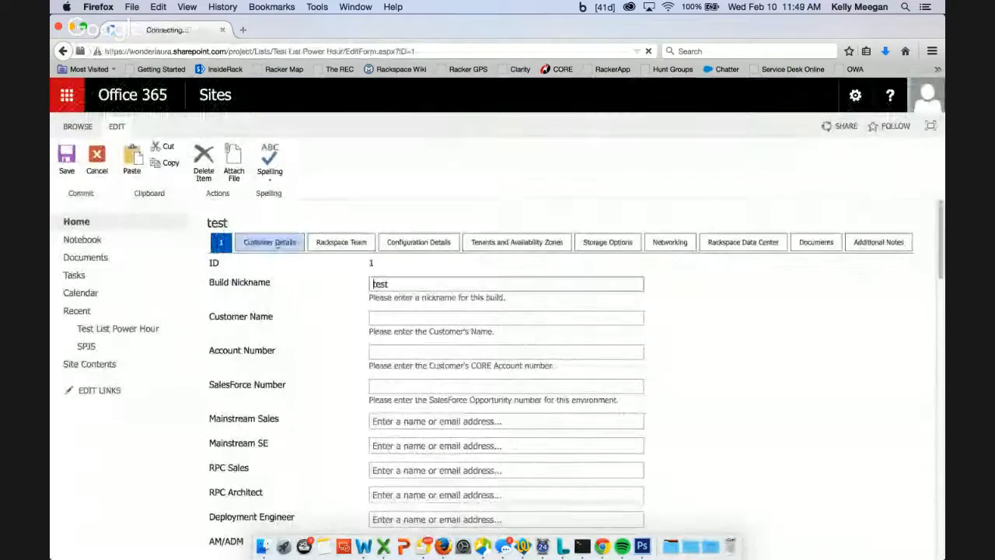
click(277, 243)
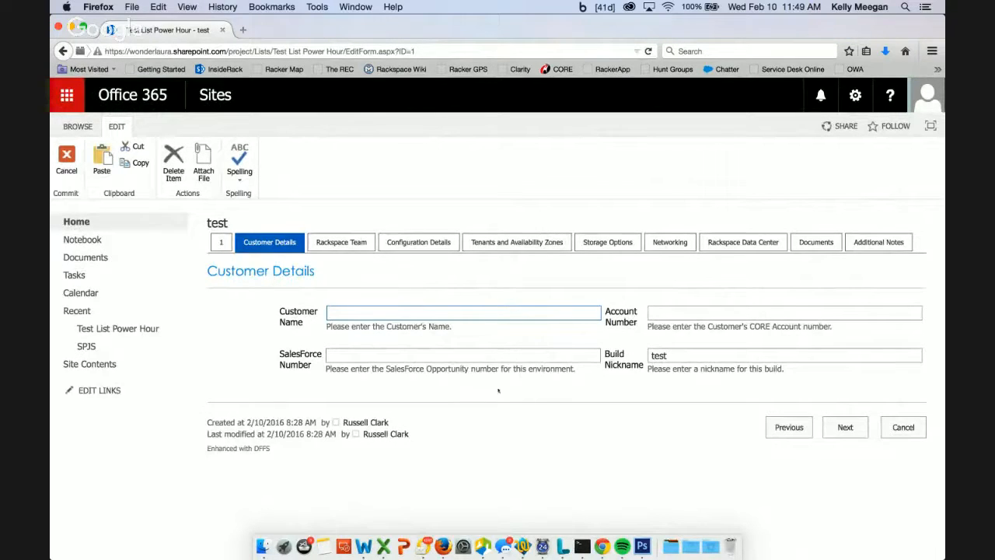
Step: Reopen the Dynamic Forms setup and delete the field-specific CSS style of the Account Executive field
click(254, 451)
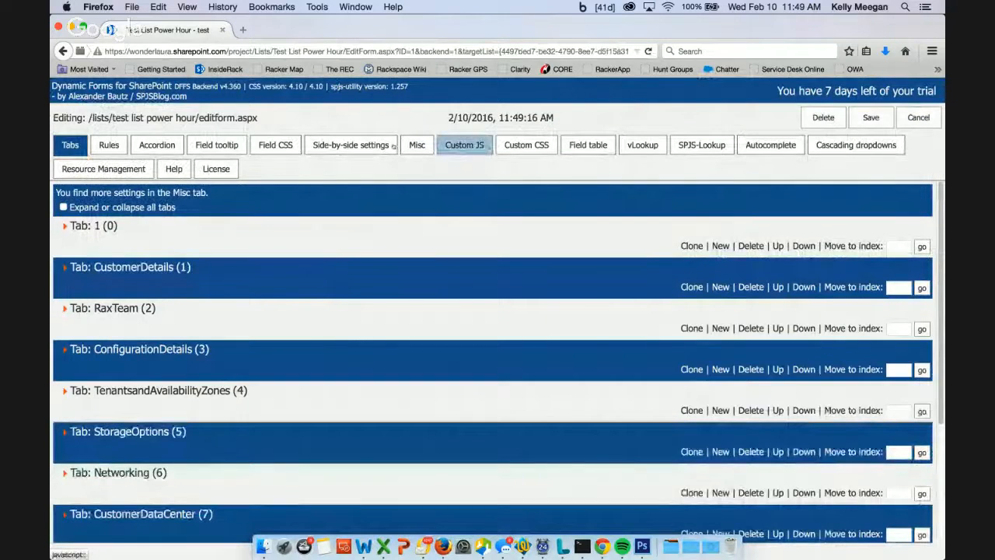
click(276, 146)
drag(227, 247, 192, 206)
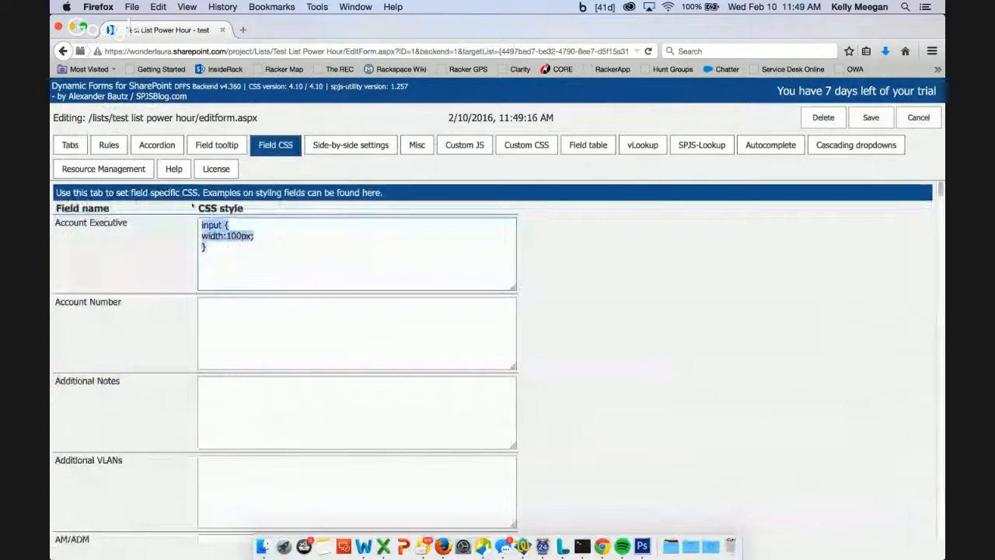
key(BackSpace)
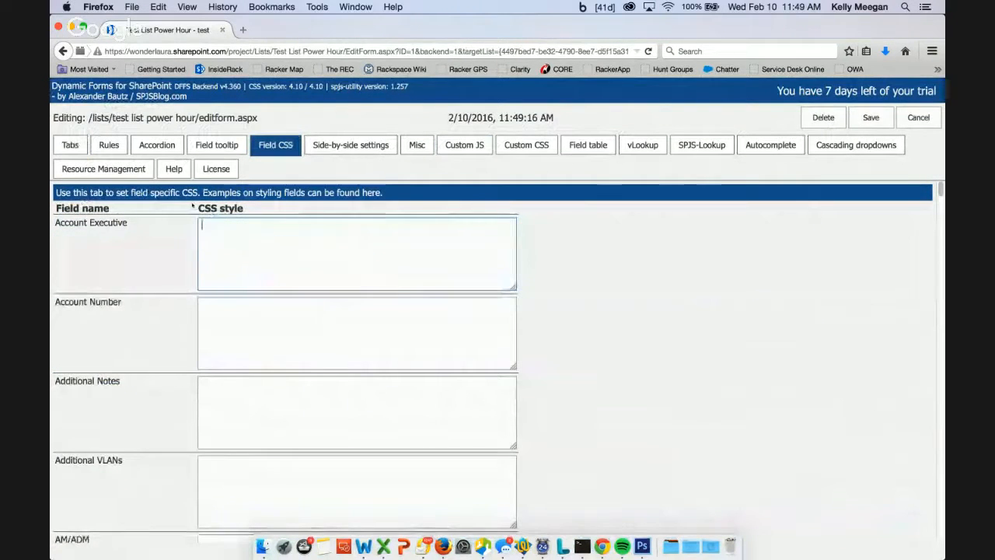
scroll(270, 251, down, 2)
scroll(270, 250, up, 2)
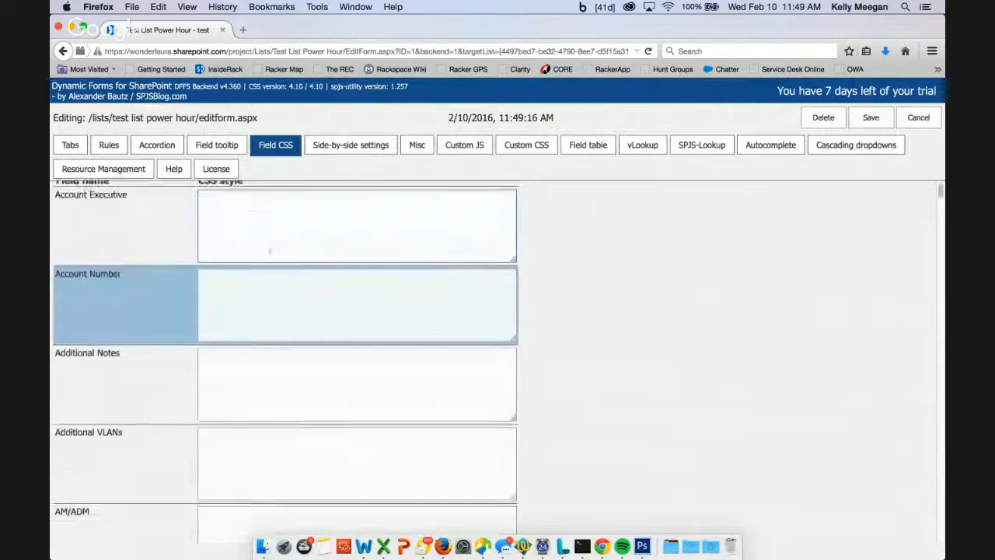
Step: Open the side-by-side settings that apply to the whole form
click(351, 145)
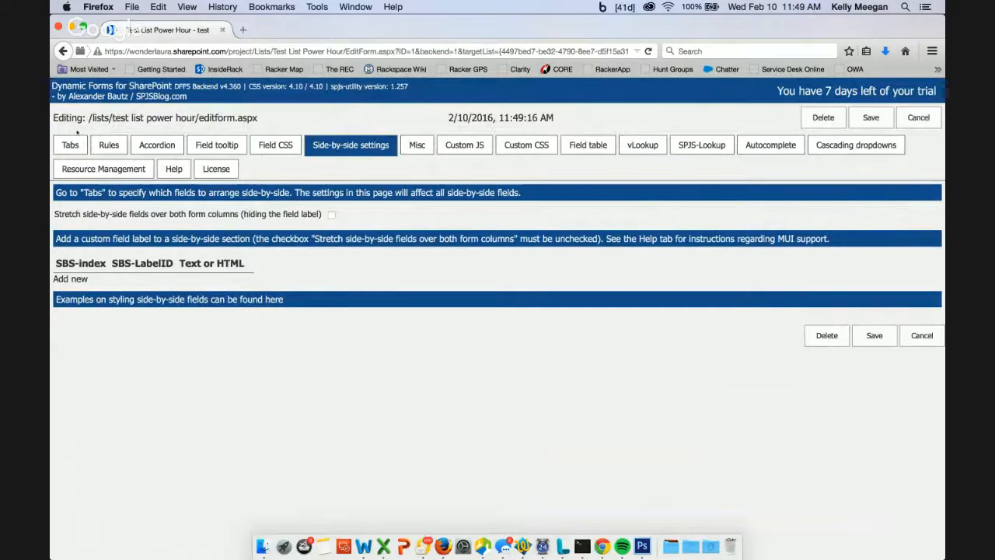
Step: In the CustomerDetails tab, set the Heading ID to row1 for Customer Name and Account Number, and row2 for SalesForce Number and Build Nickname
click(70, 144)
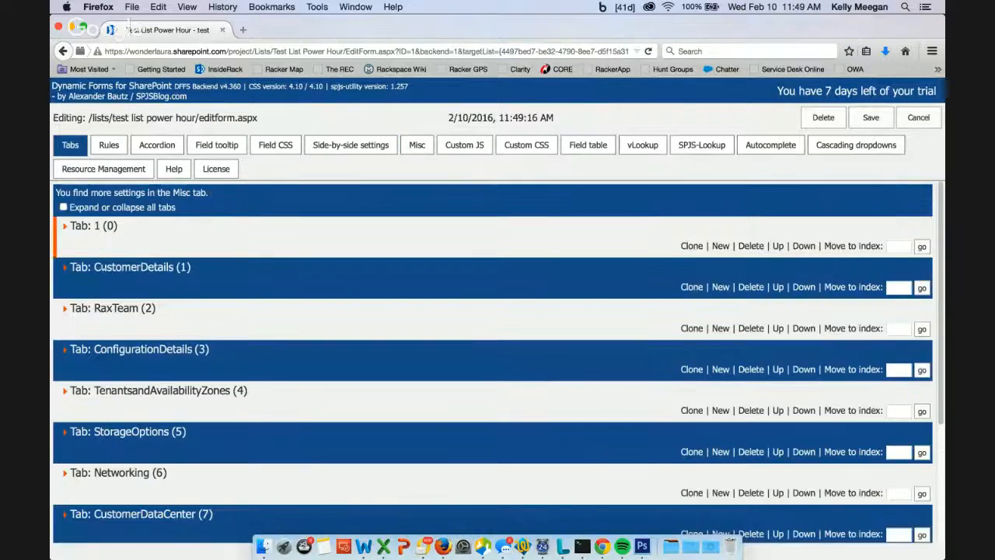
click(119, 267)
scroll(119, 268, down, 5)
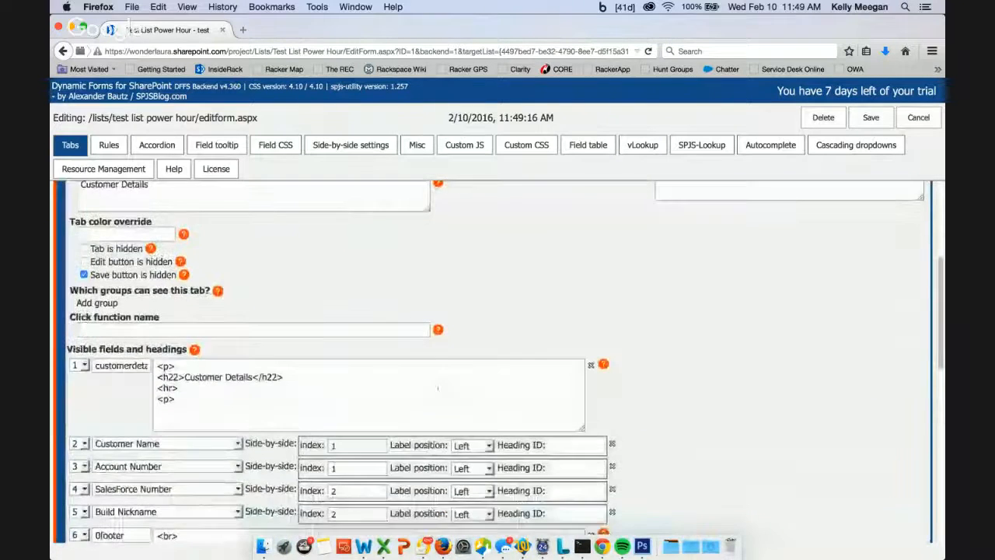
scroll(573, 388, down, 1)
click(573, 363)
text(ro)
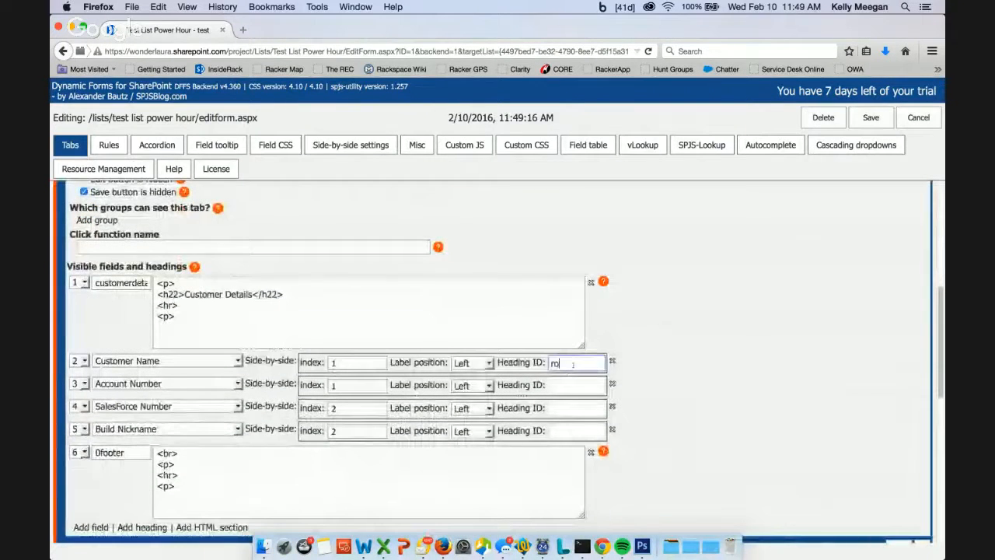
key(Tab)
key(Tab)
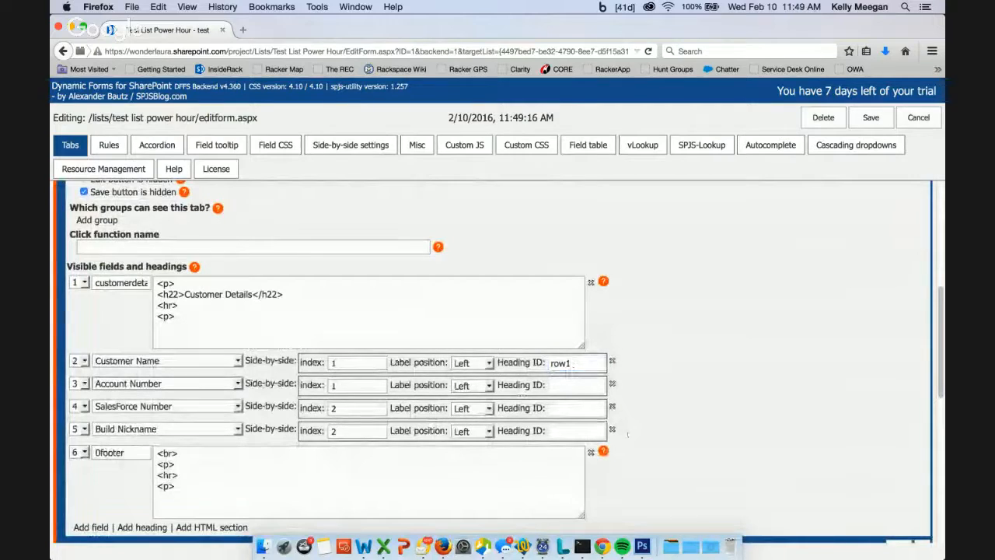
click(577, 386)
text(row1)
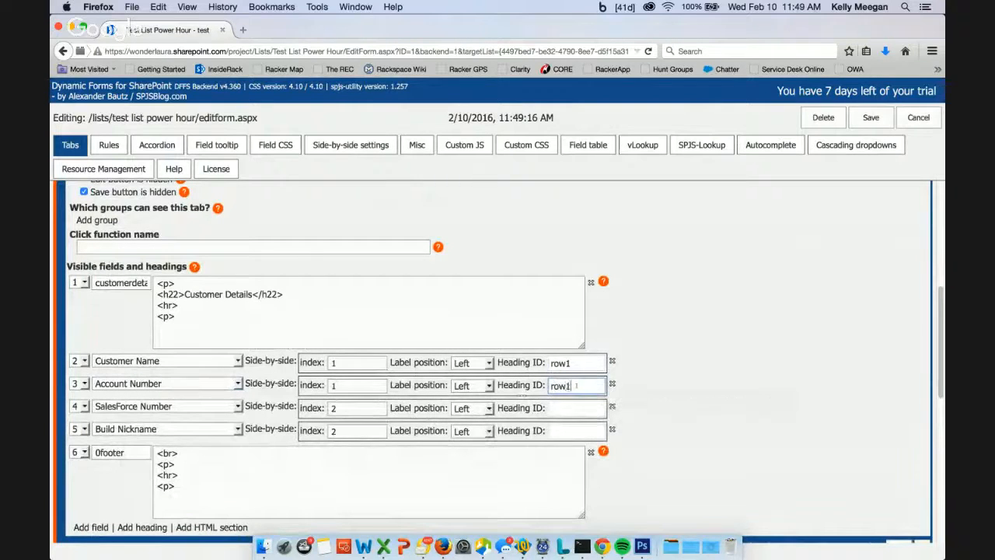
click(576, 410)
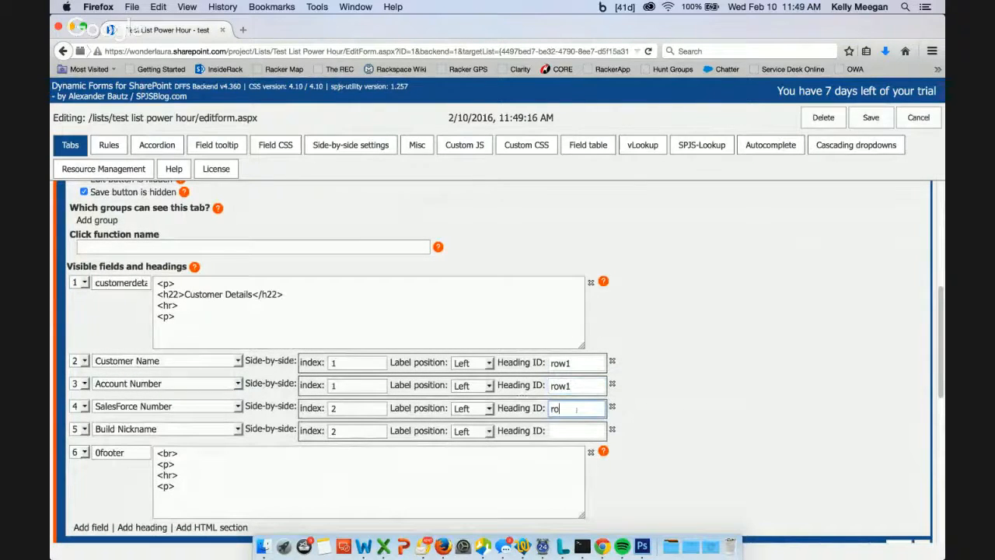
click(572, 433)
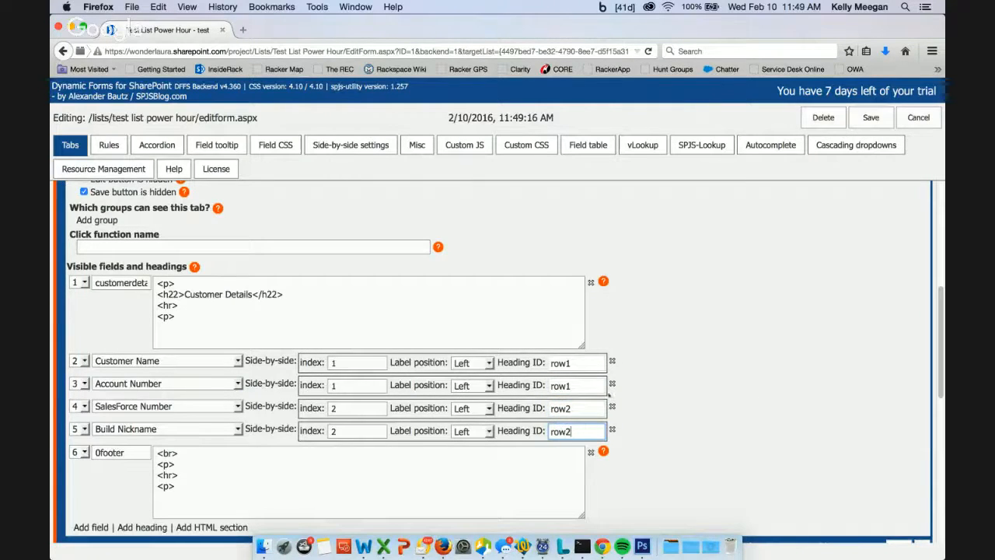
Step: Add a custom side-by-side label with index 1, label ID row1 and the text "This is row1"
click(342, 146)
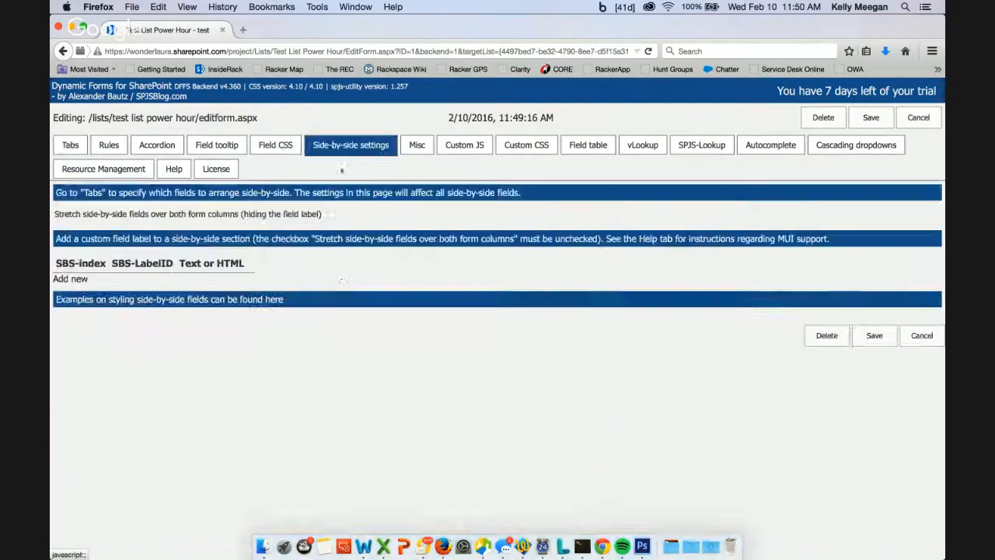
click(81, 279)
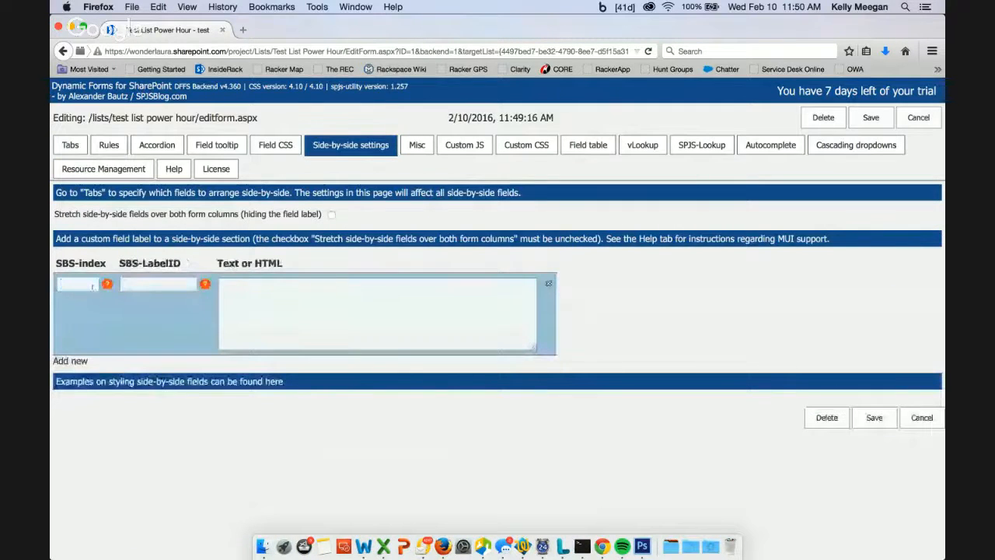
click(151, 285)
text(row1)
click(280, 300)
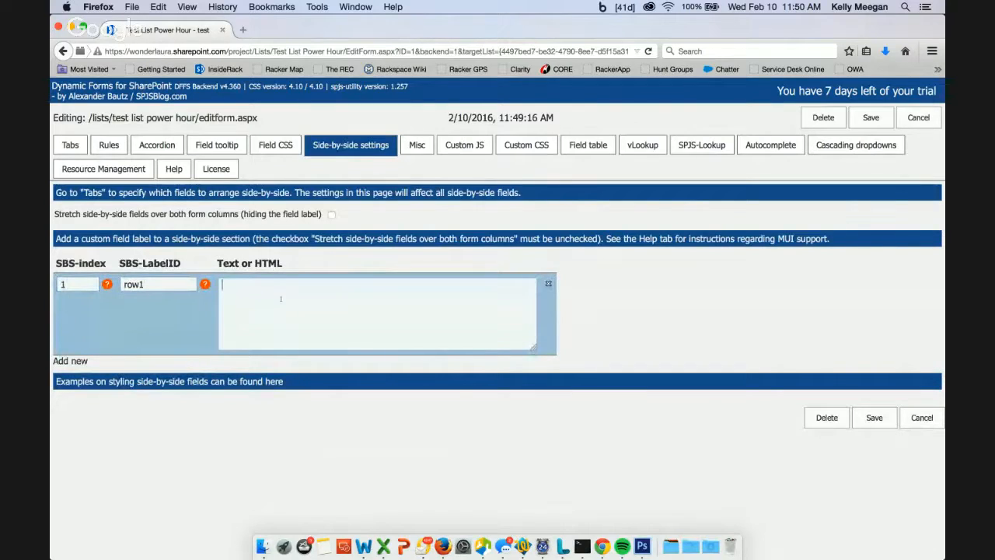
text(This is row1)
Step: Add a second side-by-side label with index 2, label ID row2 and the text "This is row 2"
click(78, 361)
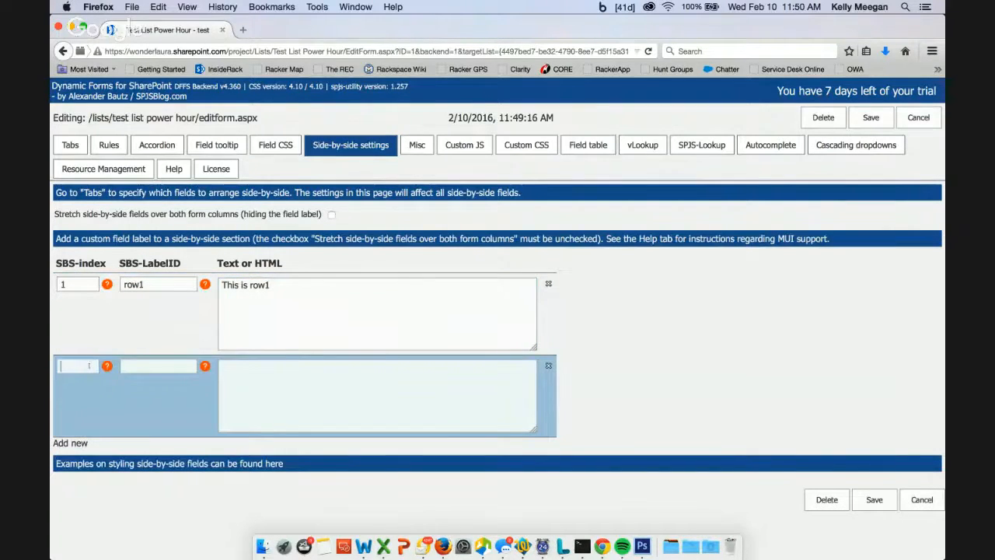
click(154, 366)
text(row2)
key(Tab)
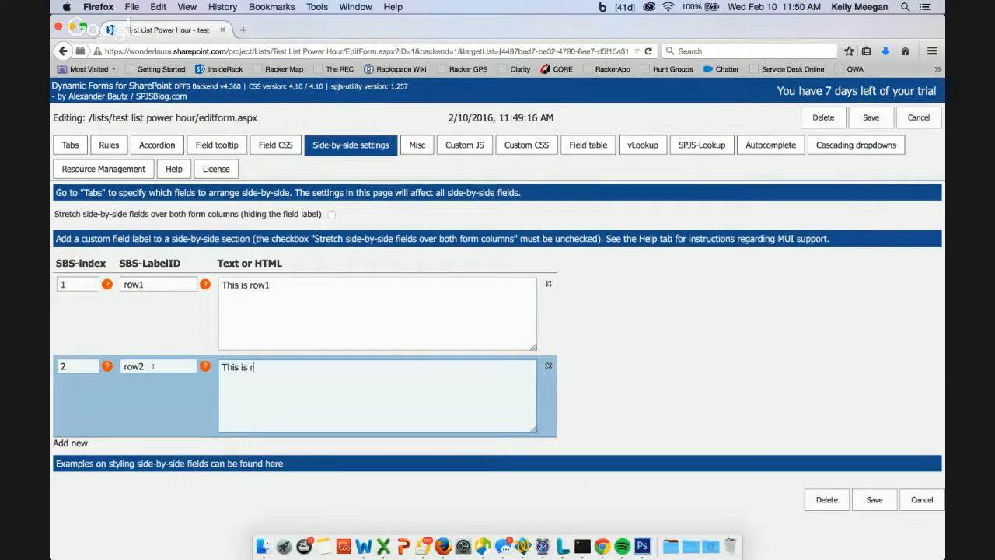
Step: Change the first side-by-side label's text to "This is row 1", save the configuration and exit the setup
click(873, 499)
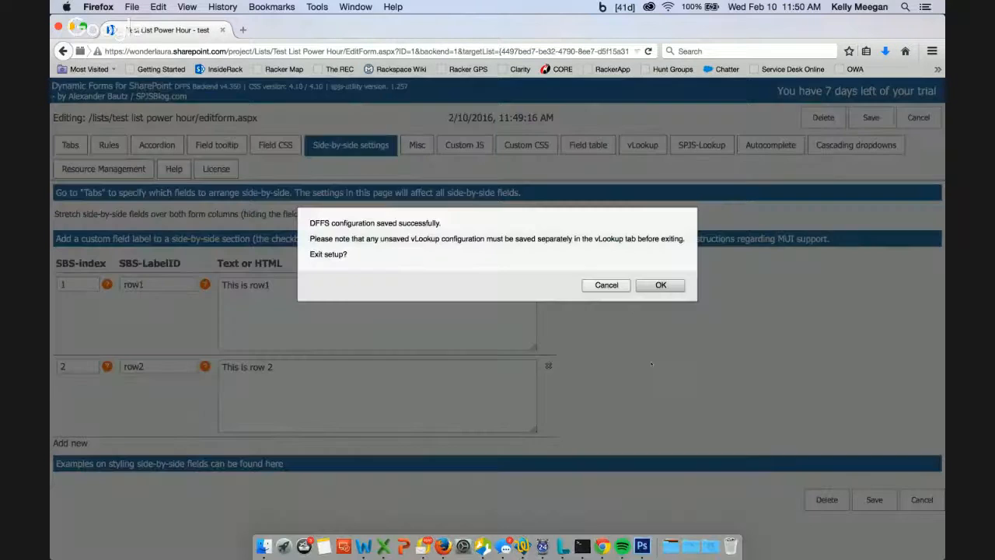
click(607, 286)
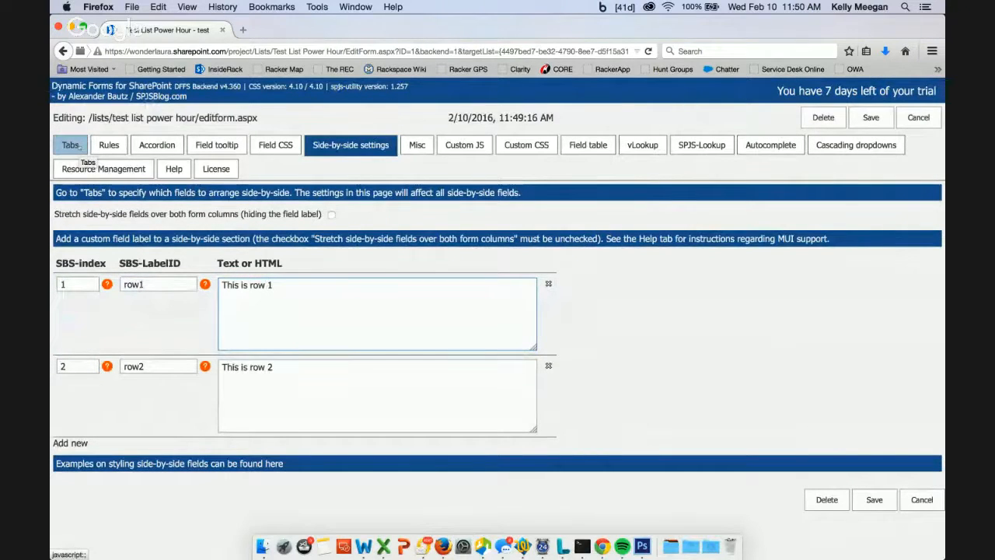
click(872, 501)
click(661, 286)
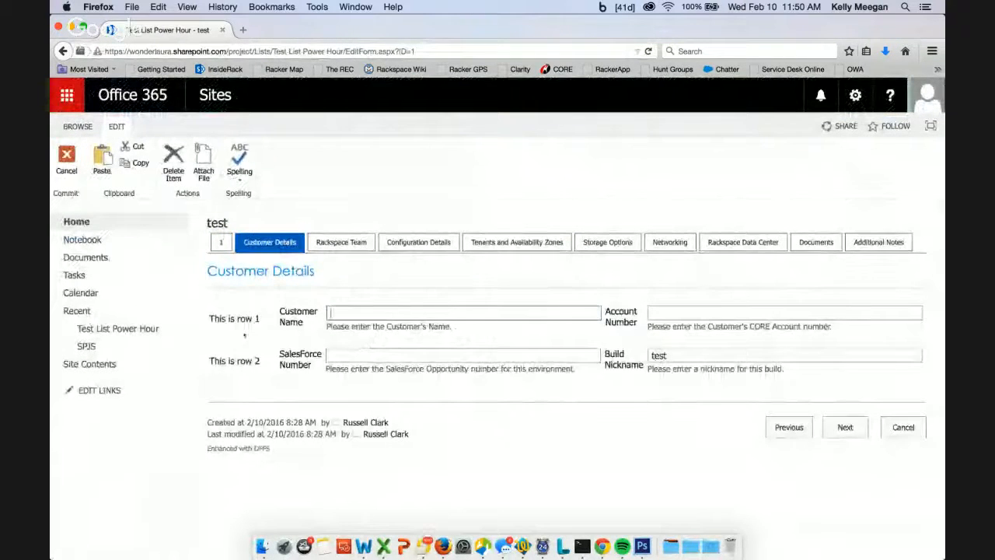
Step: Examine the custom row labels and the Customer Name label on the edit form's Customer Details tab
drag(209, 319, 260, 319)
double_click(245, 361)
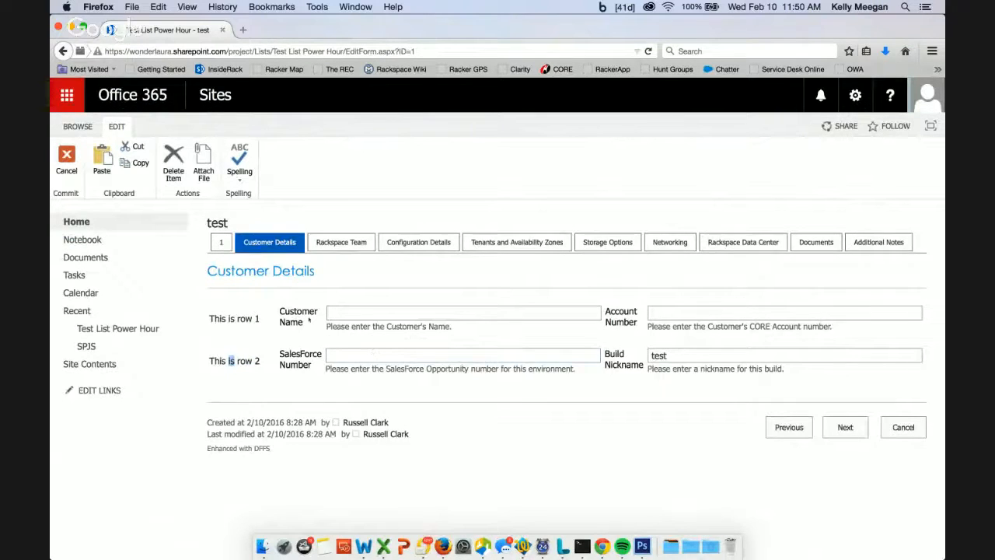
drag(280, 311, 335, 311)
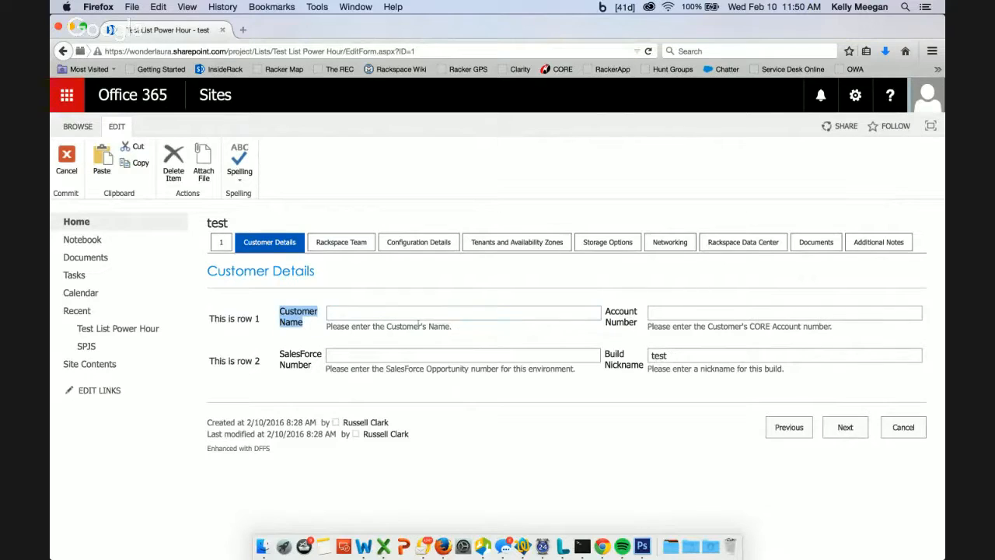
Step: Leave the edit form, inspect the CustomerDetails side-by-side options in the test item's display form setup, and cancel that setup
click(904, 427)
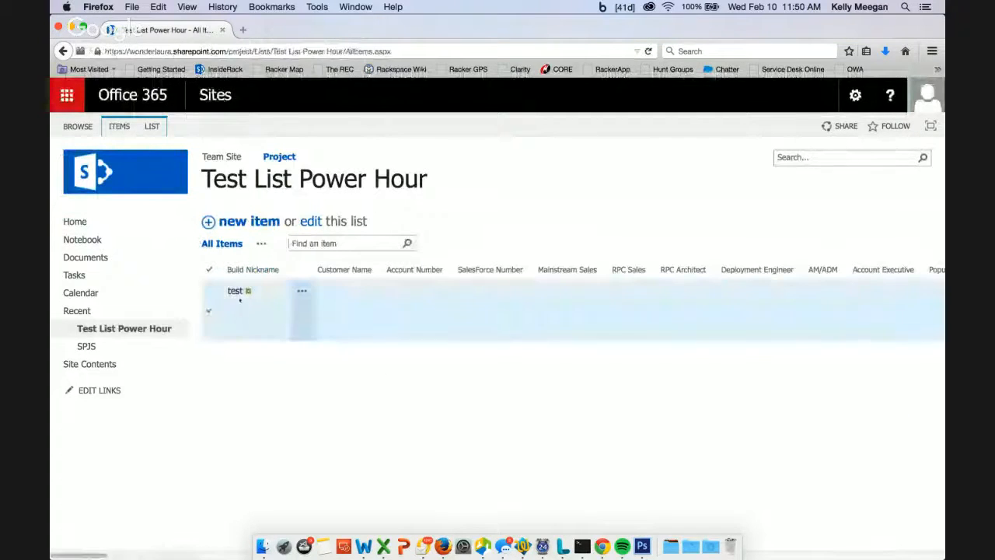
click(235, 291)
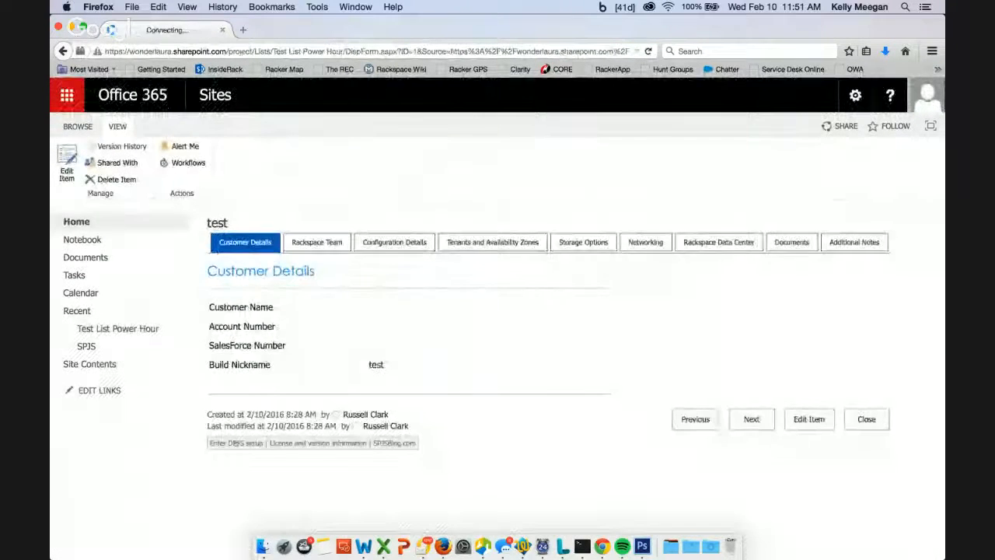
click(236, 443)
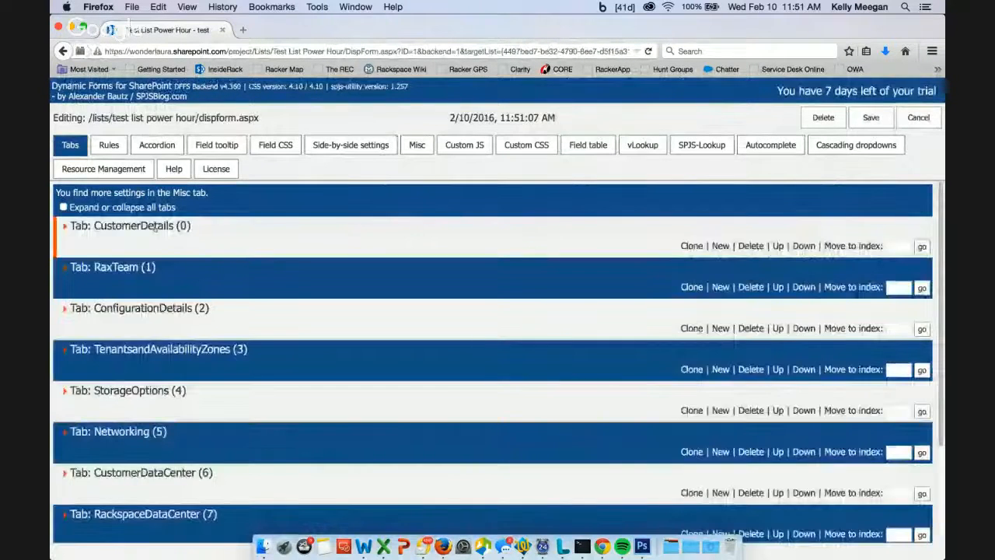
click(154, 226)
scroll(388, 366, down, 8)
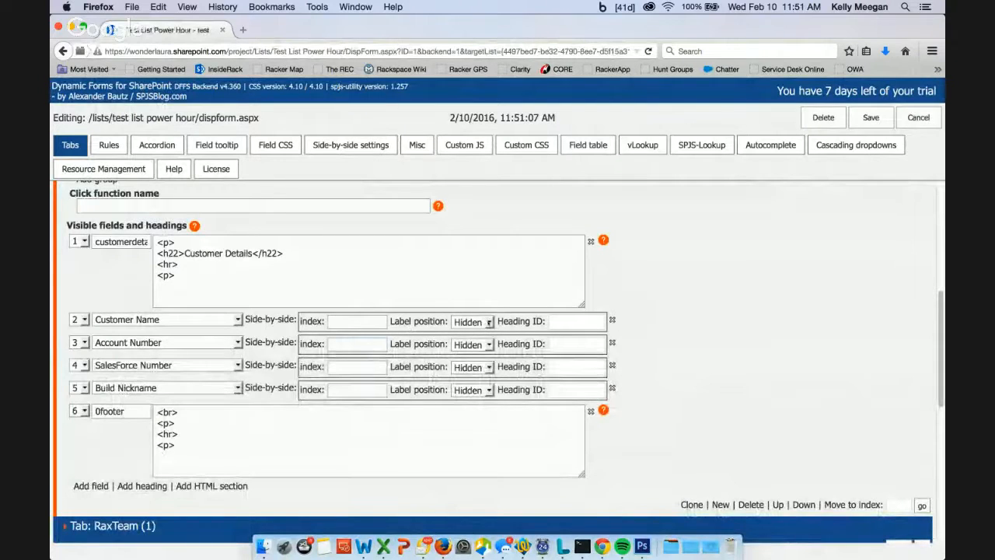
click(488, 322)
click(719, 301)
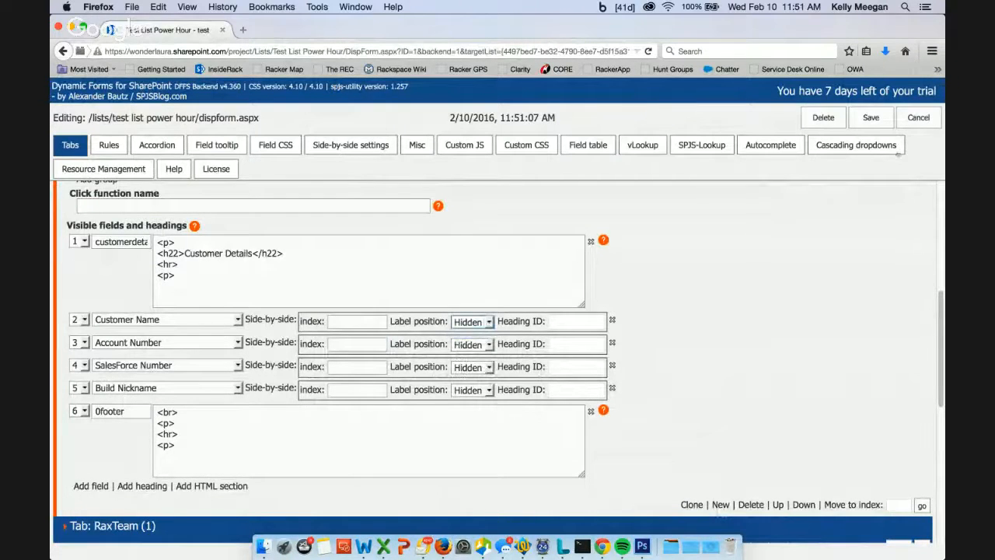
click(918, 119)
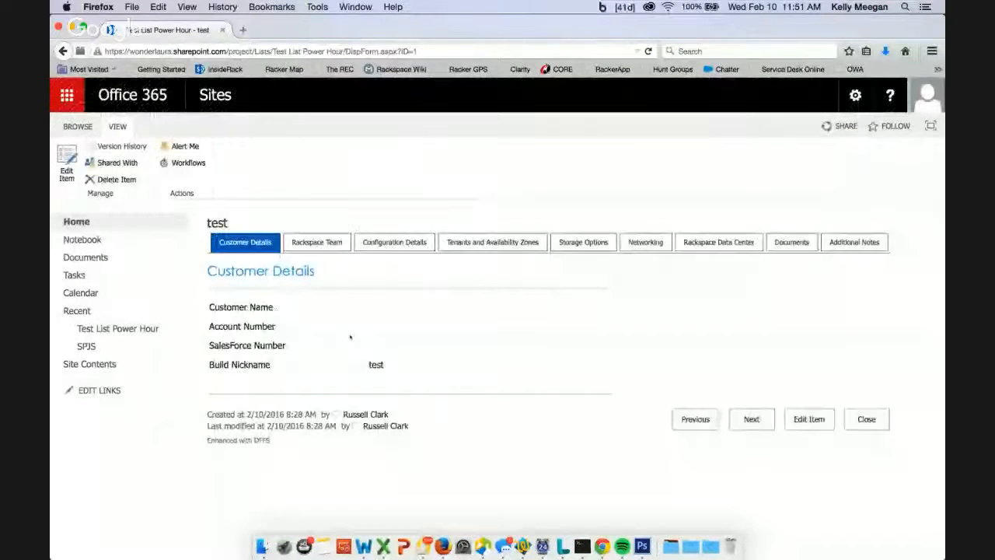
Step: Close the display form, view the Customer Details layout of the new item form, and cancel it
click(881, 426)
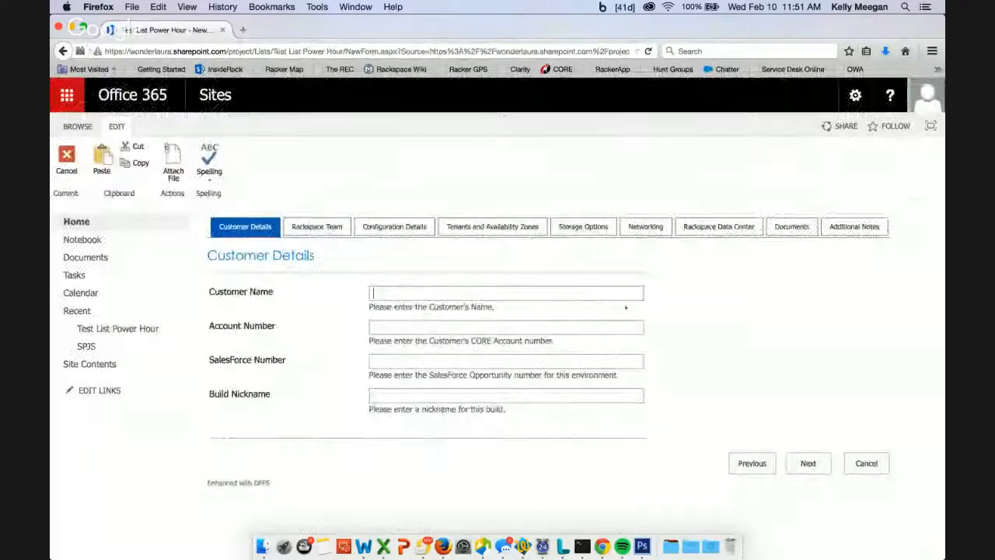
click(869, 471)
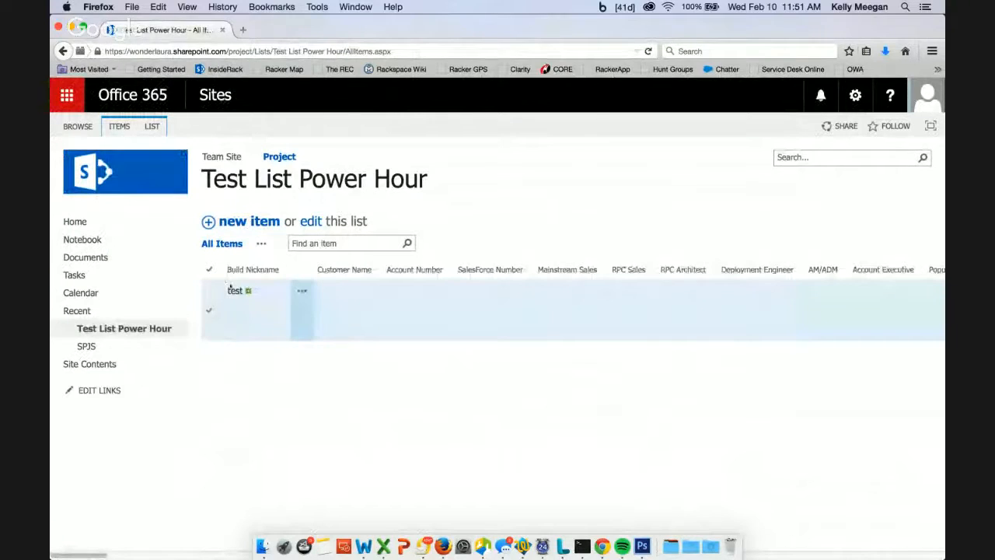
Step: Open the test item for editing, enter the Dynamic Forms setup and view the vLookup settings
click(235, 290)
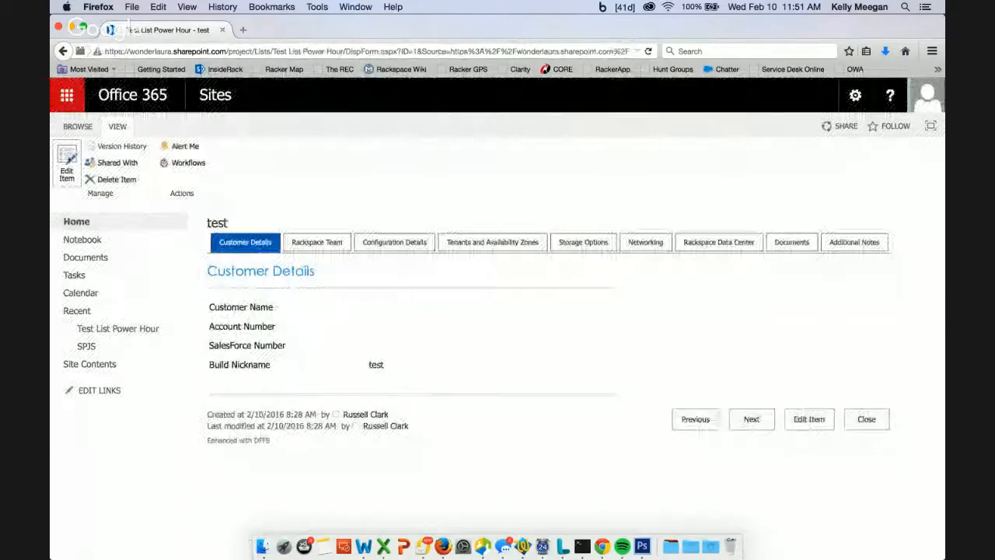
click(70, 162)
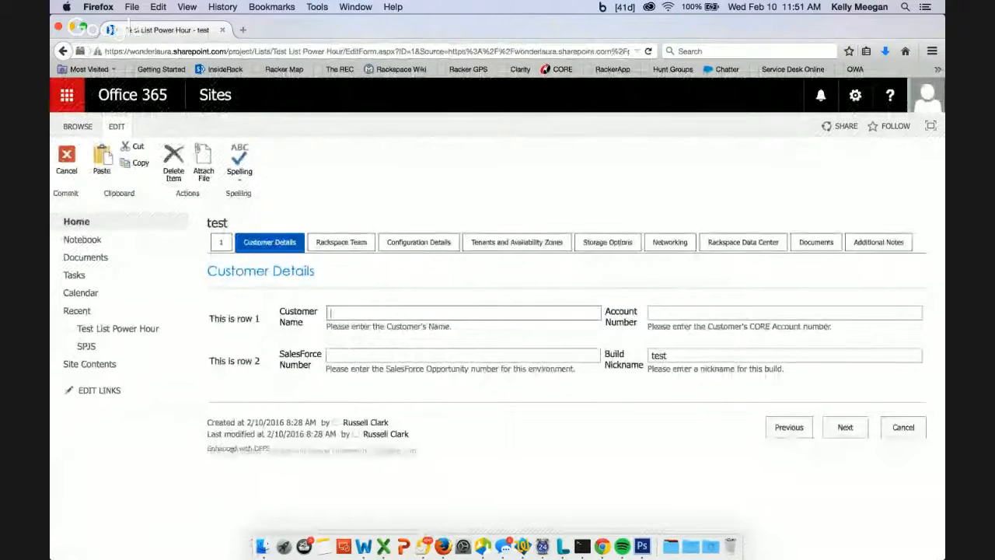
click(238, 450)
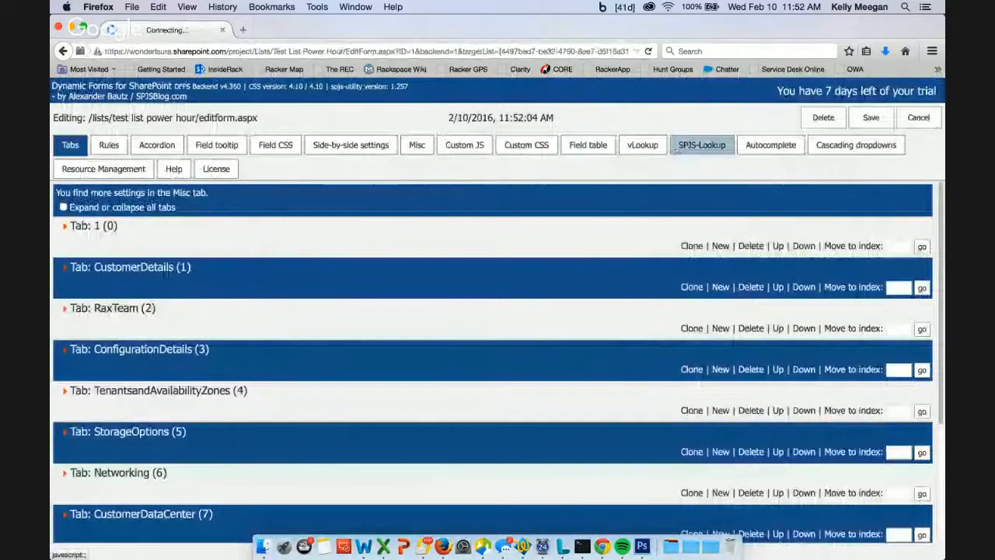
click(643, 144)
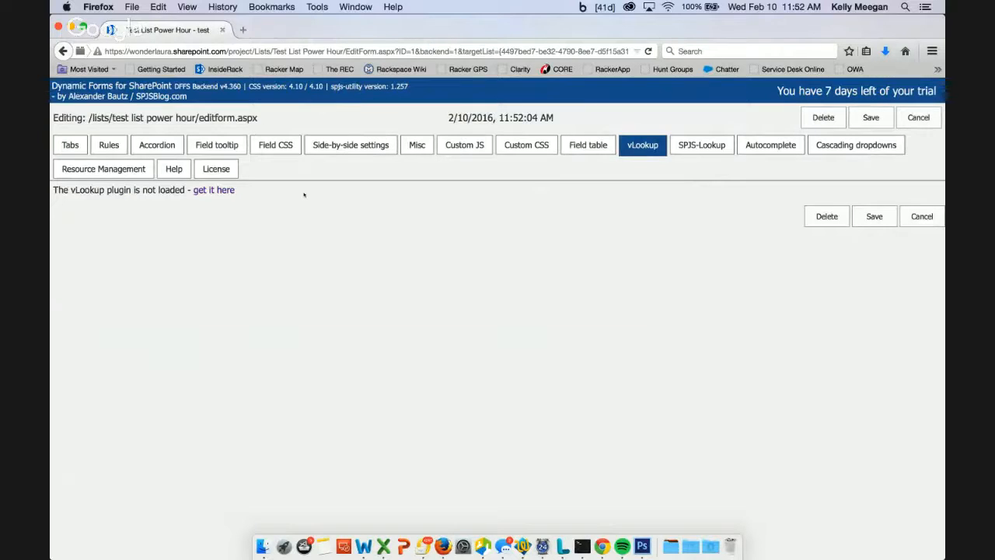
Step: Set the label position to Hidden for Customer Name, Account Number, SalesForce Number and Build Nickname, save the configuration and exit the setup
click(70, 144)
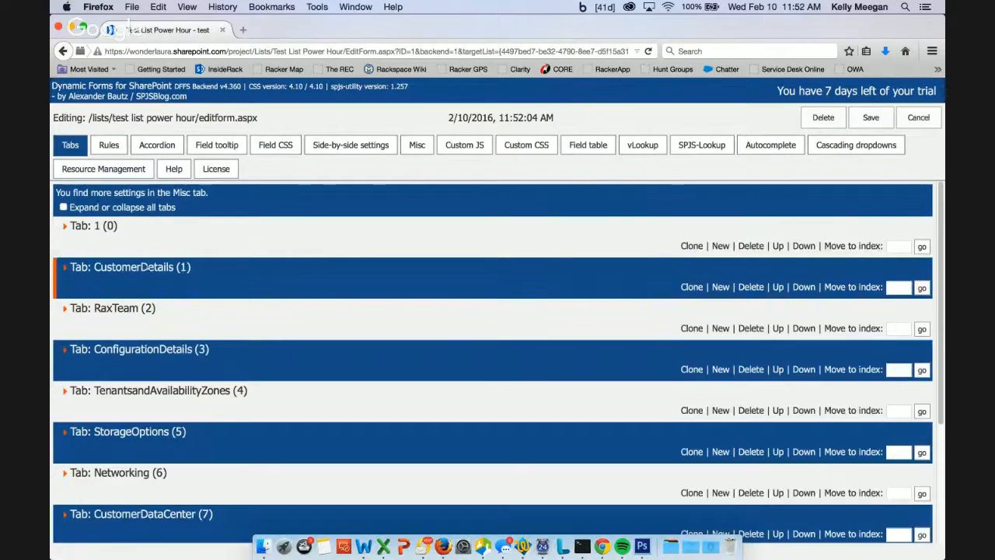
click(231, 291)
scroll(231, 290, down, 5)
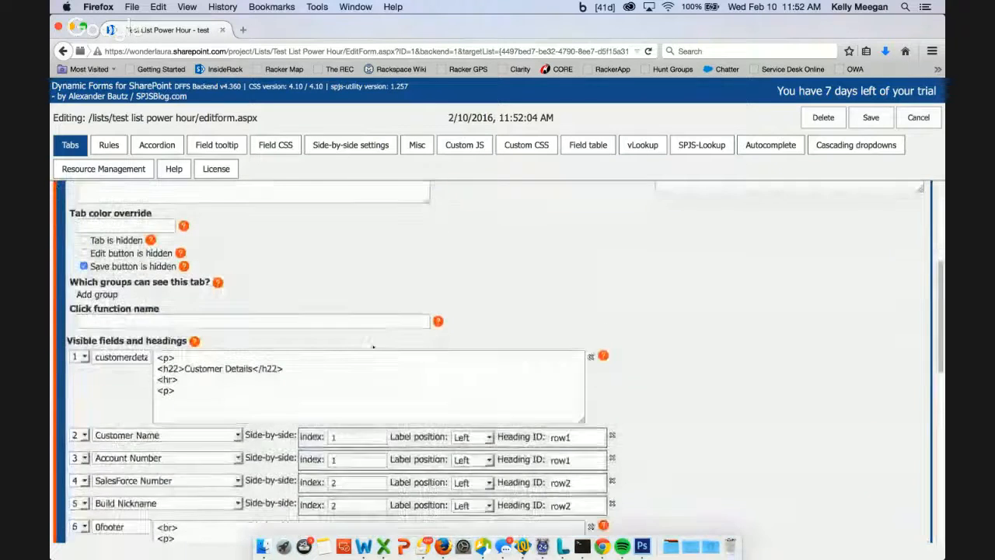
click(472, 319)
click(489, 342)
click(489, 342)
click(469, 354)
click(486, 364)
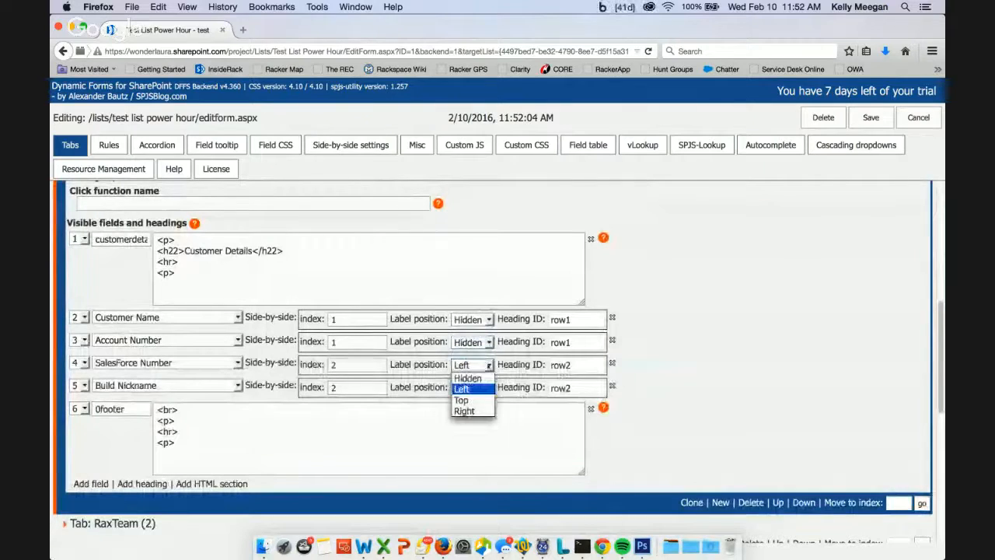
click(482, 378)
click(472, 387)
click(469, 400)
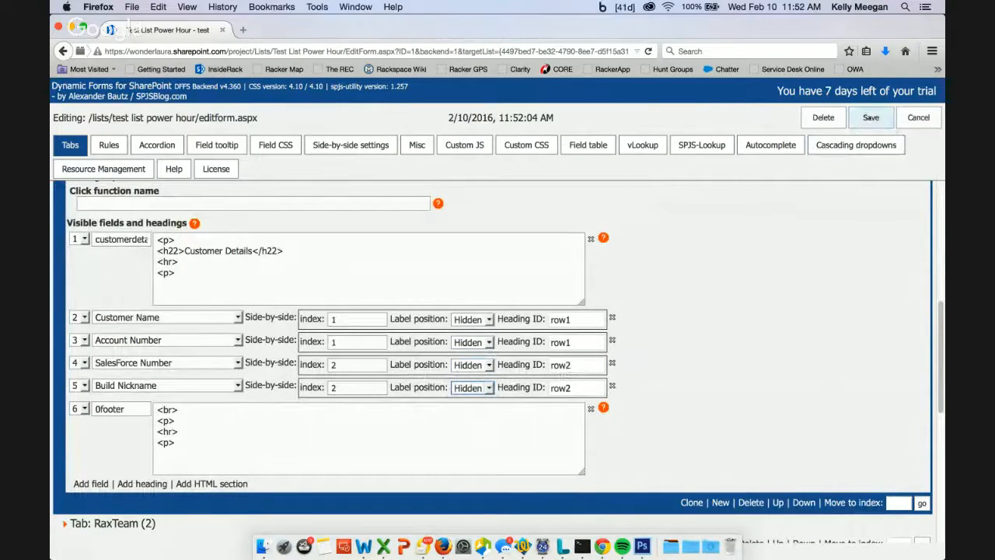
click(871, 118)
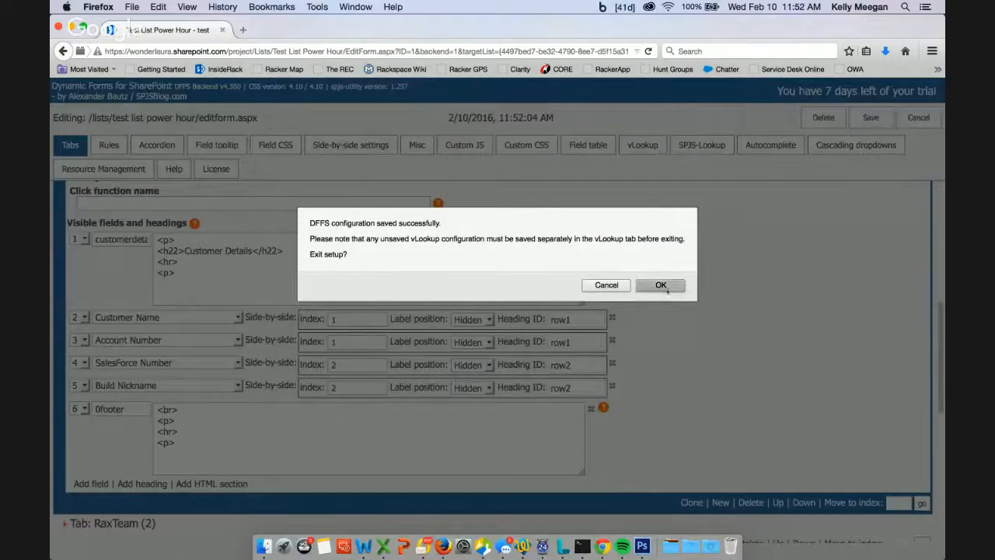
click(668, 285)
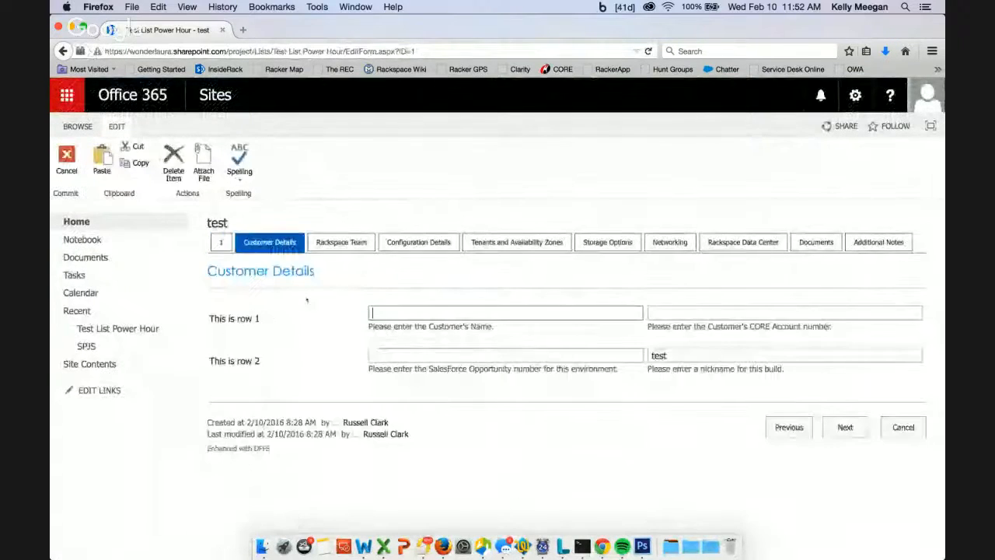
Step: Review the side-by-side Customer Details rows of the edit form, cancel it, and inspect the field labels in the new item form
click(618, 311)
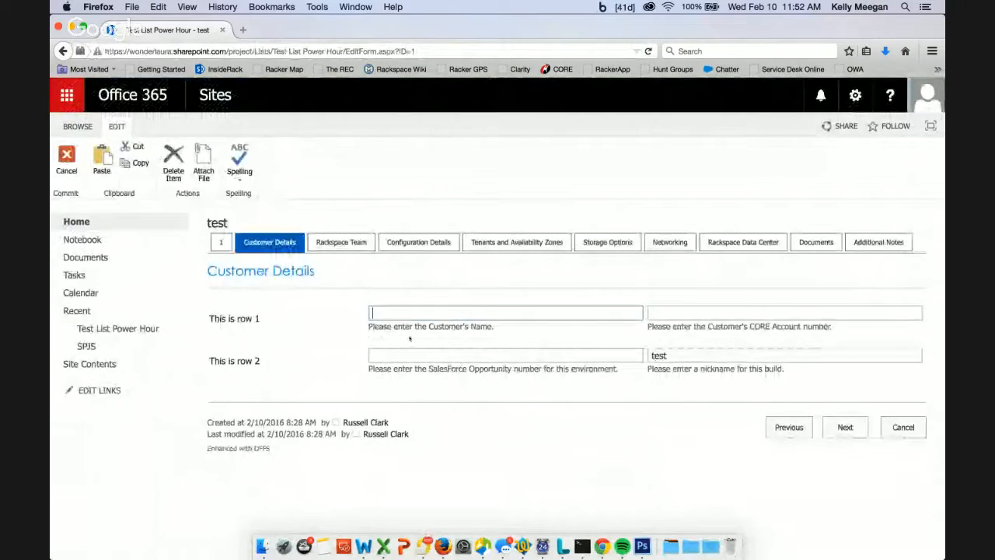
click(904, 428)
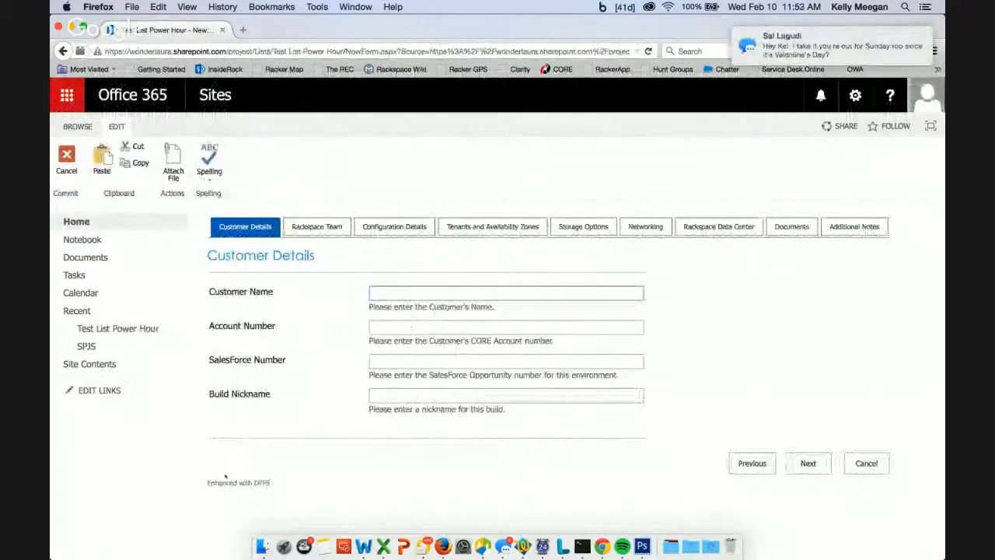
drag(209, 292, 272, 395)
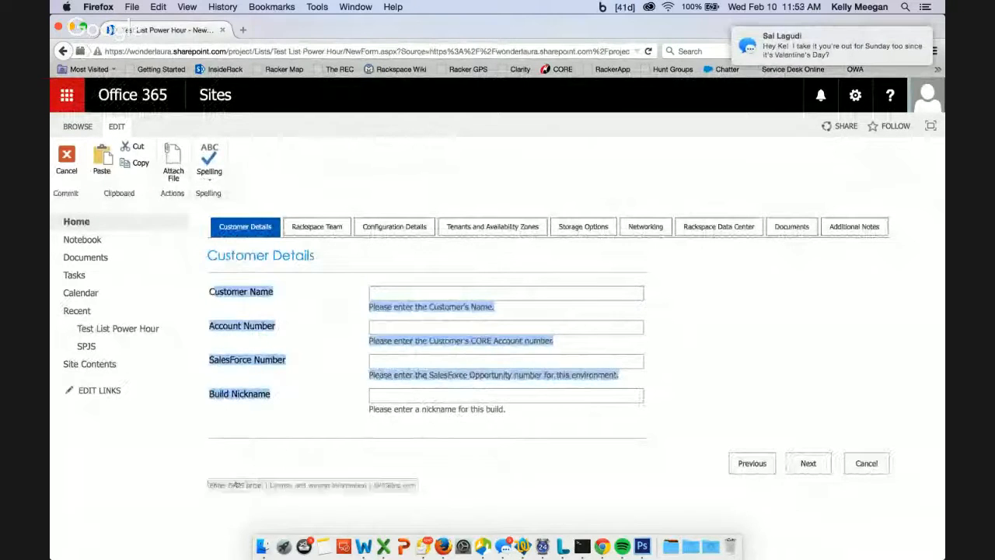
Step: Enter the new item form's Dynamic Forms setup and delete its current configuration
click(237, 483)
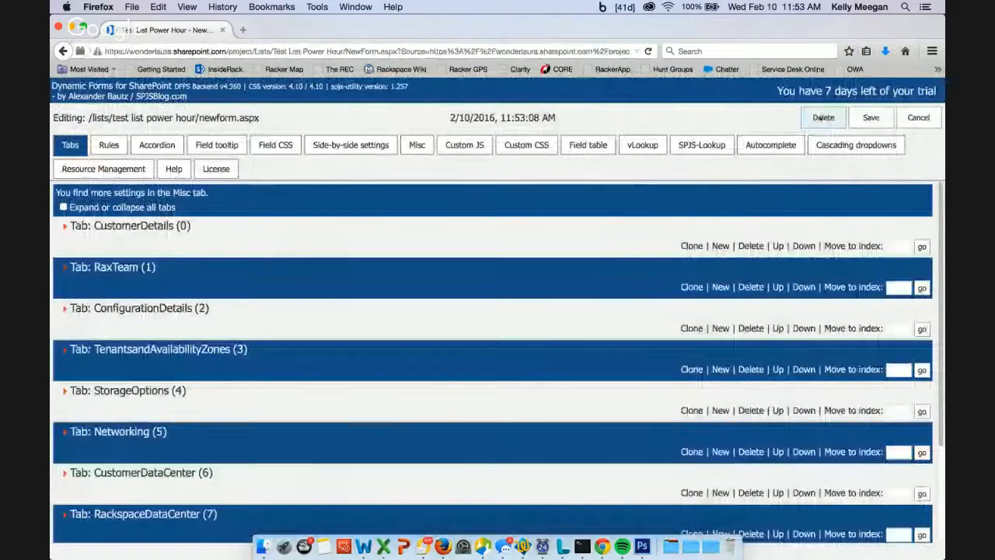
click(824, 117)
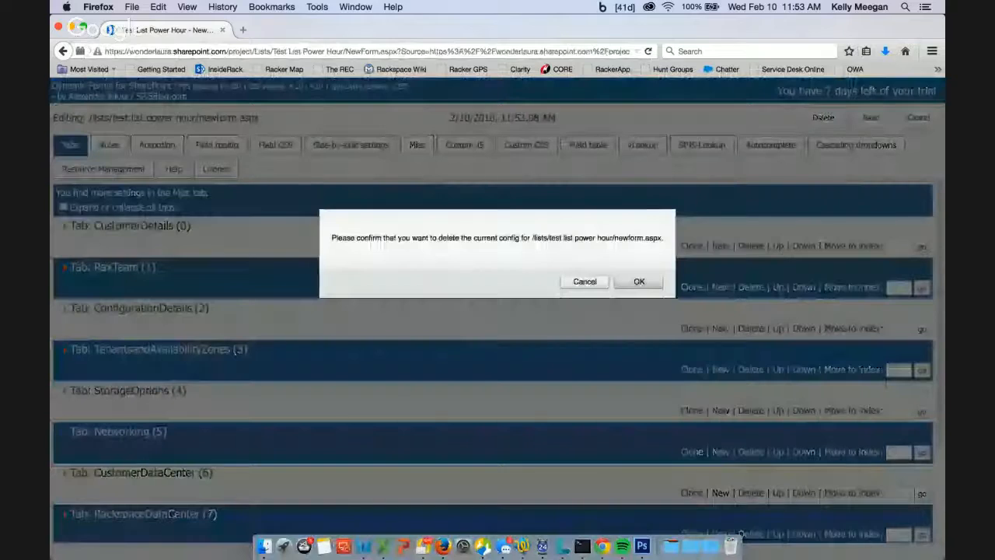
drag(474, 237, 643, 238)
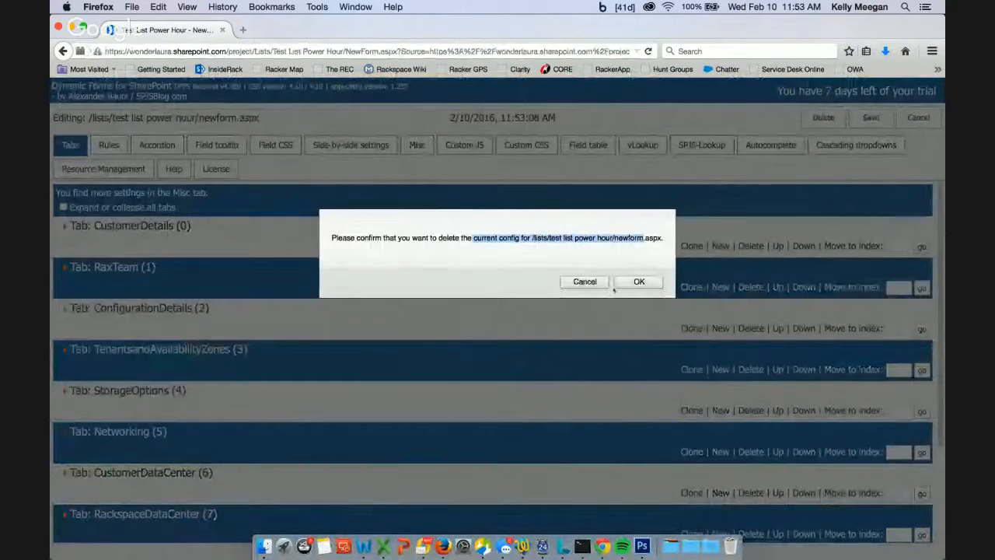
click(639, 281)
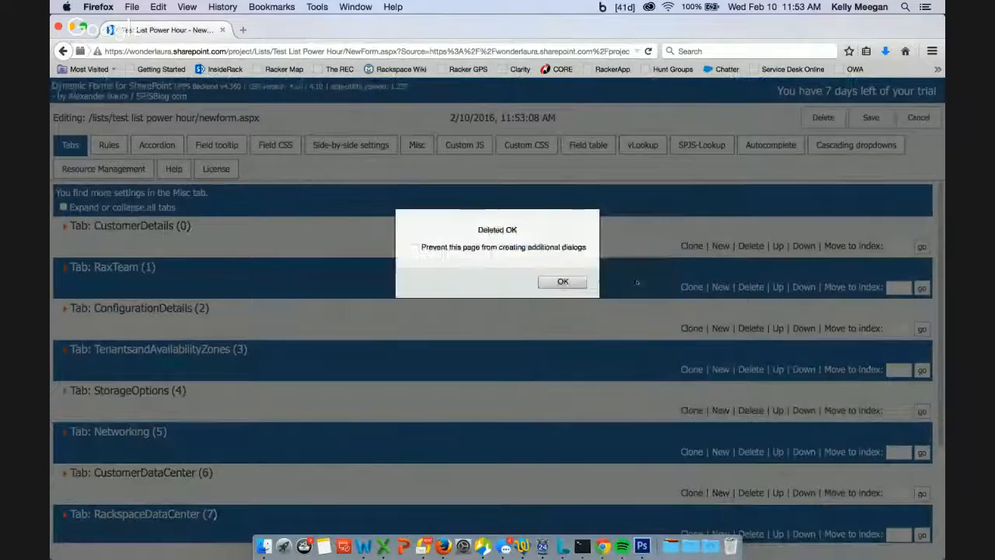
click(564, 282)
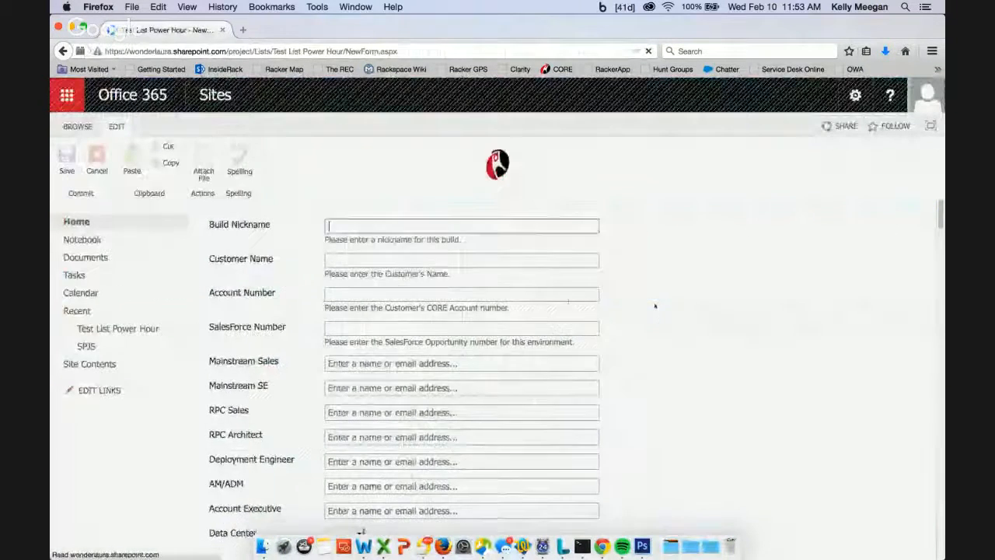
Step: Clone the editform.aspx configuration into the new item form, save it, exit the setup and view the form's Customer Details
scroll(542, 333, down, 15)
scroll(542, 333, down, 20)
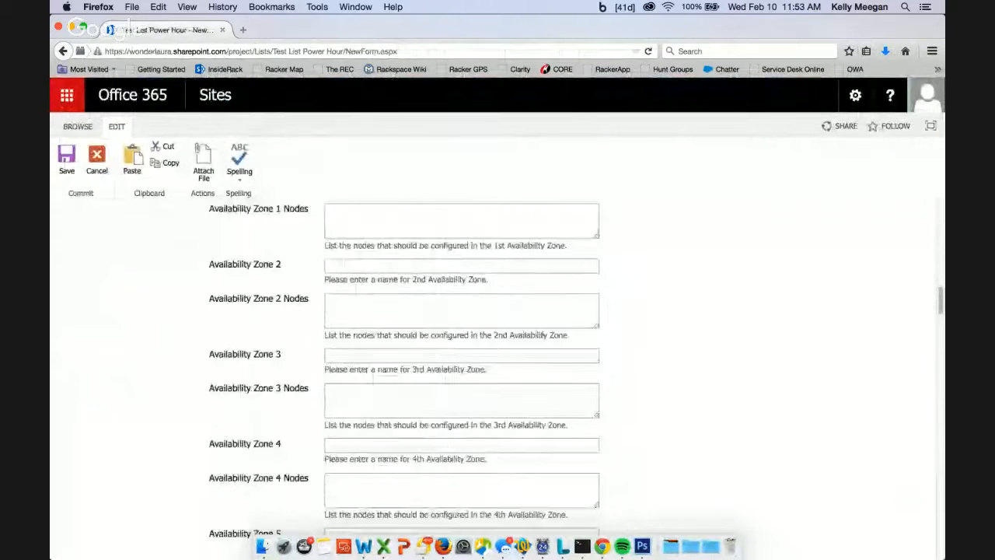
scroll(541, 333, down, 10)
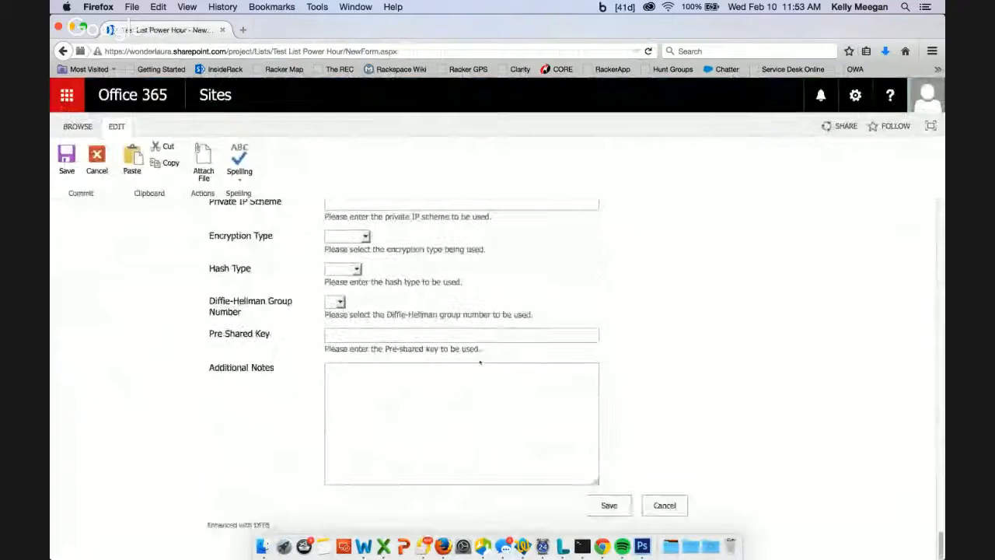
click(236, 528)
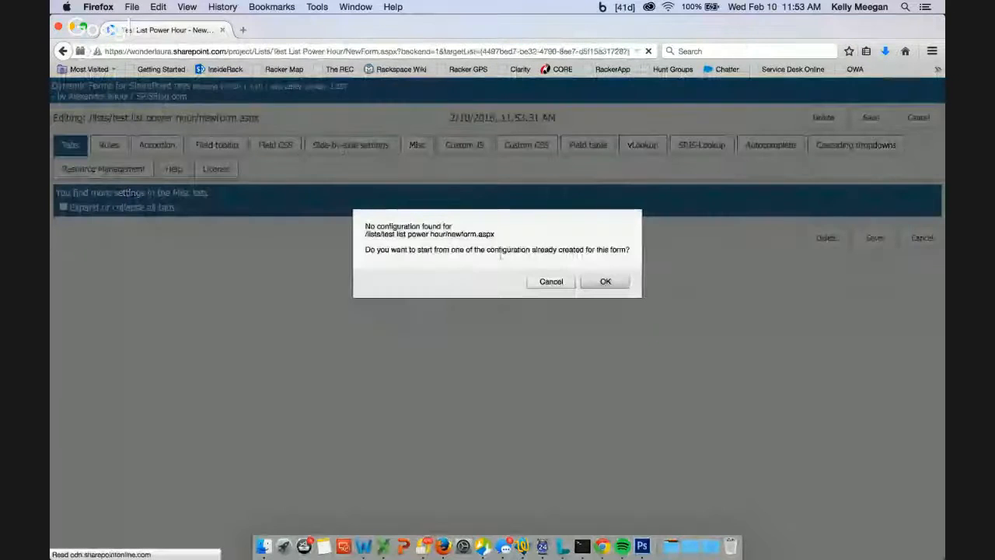
click(606, 282)
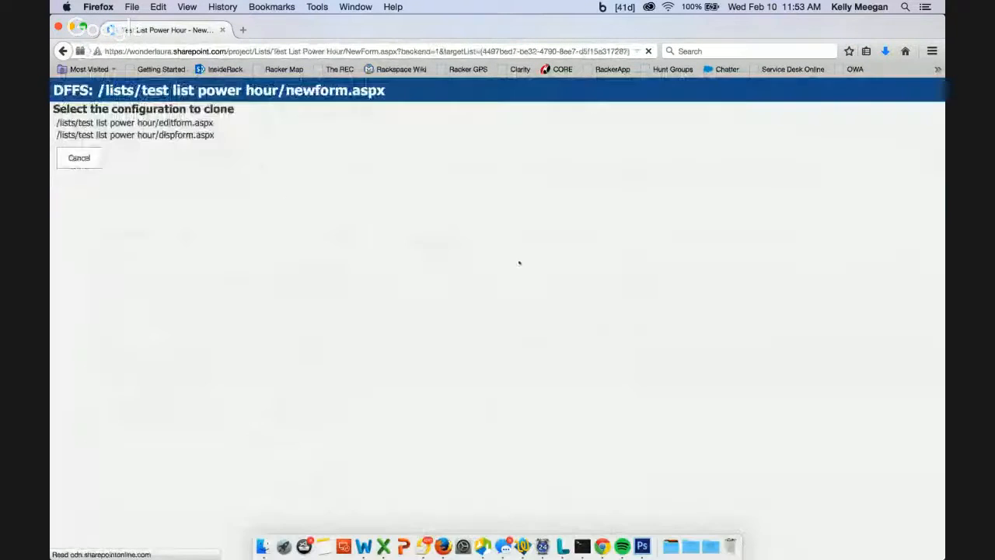
click(174, 123)
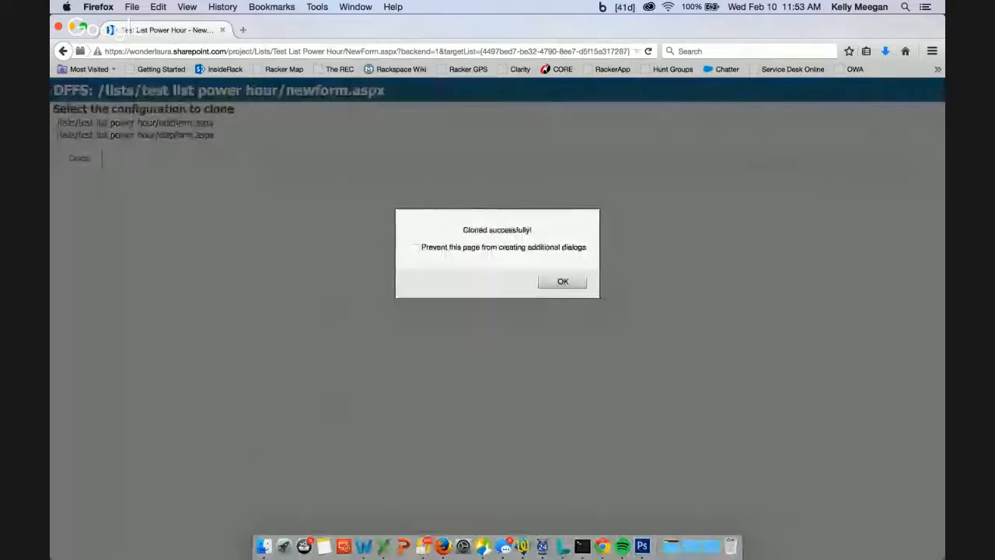
click(544, 276)
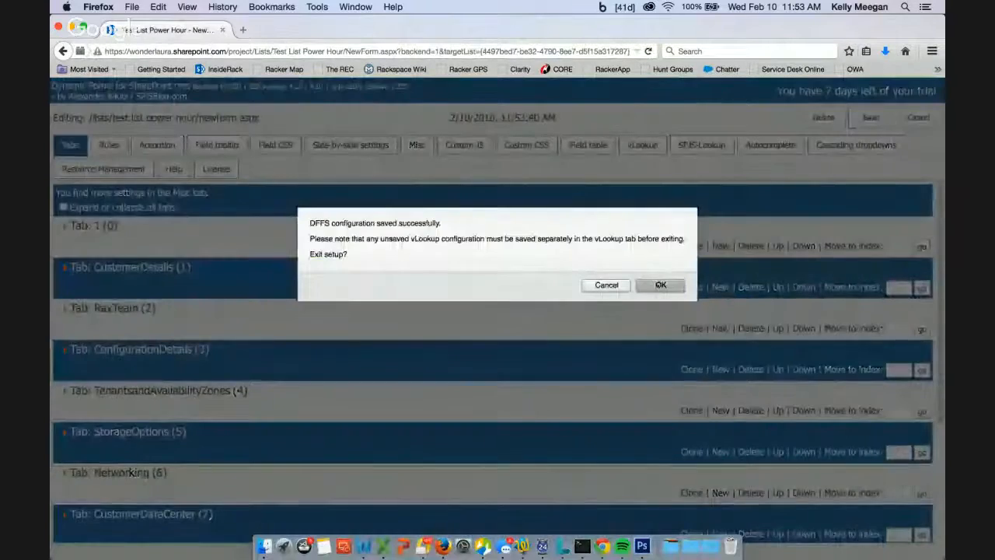
click(661, 284)
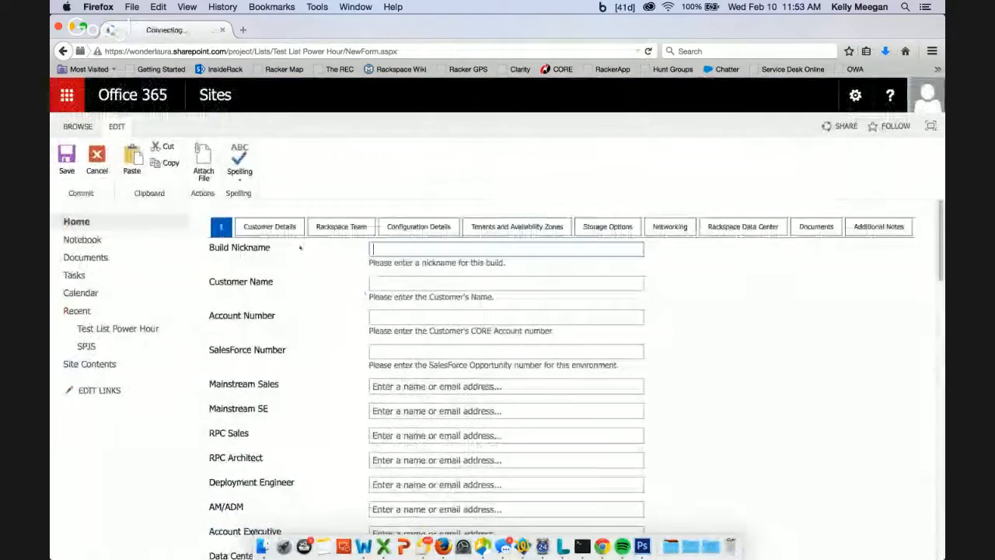
click(282, 230)
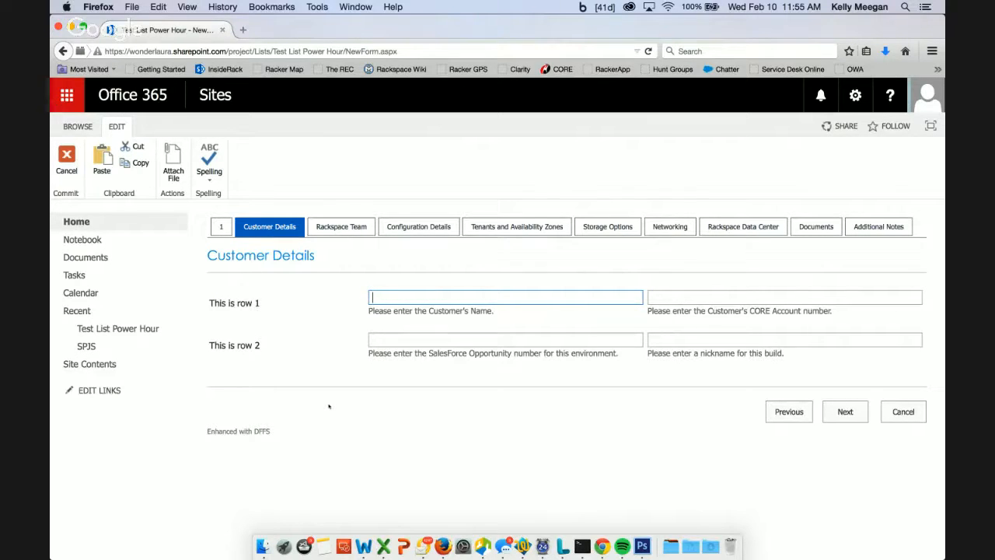
right_click(439, 531)
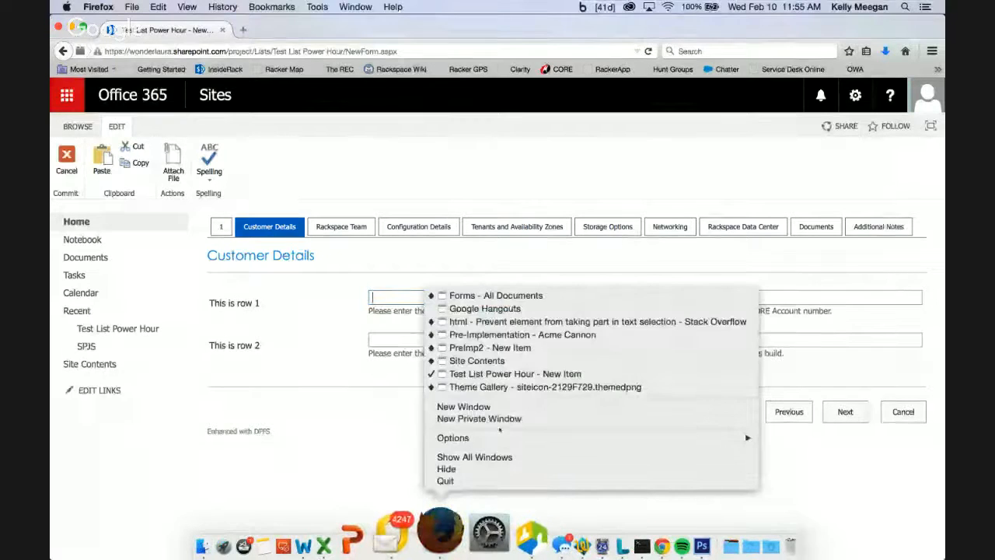
click(461, 481)
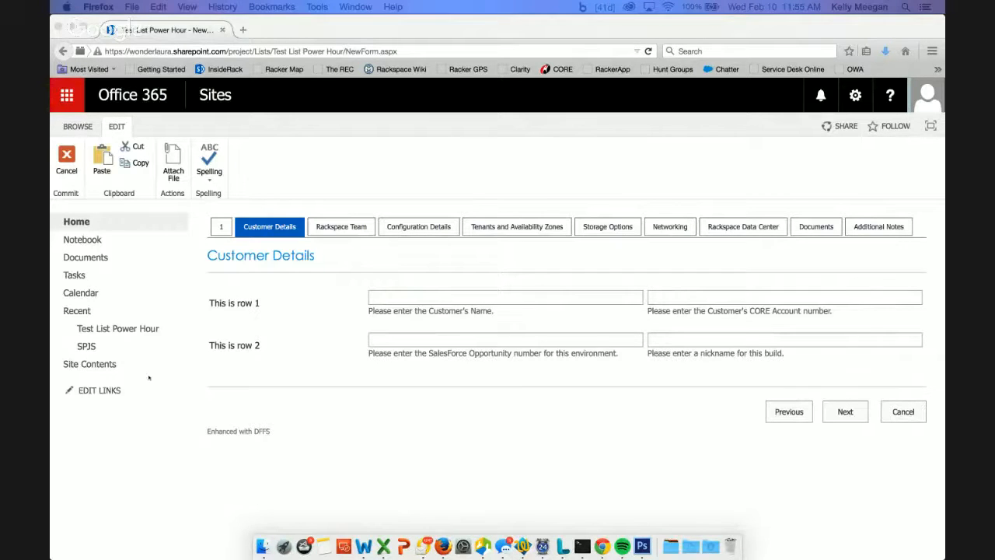
Step: Enter the new item form's setup and examine the trigger, visible and hidden tabs, and message options of the CDCDataCenter rule
click(231, 445)
click(229, 432)
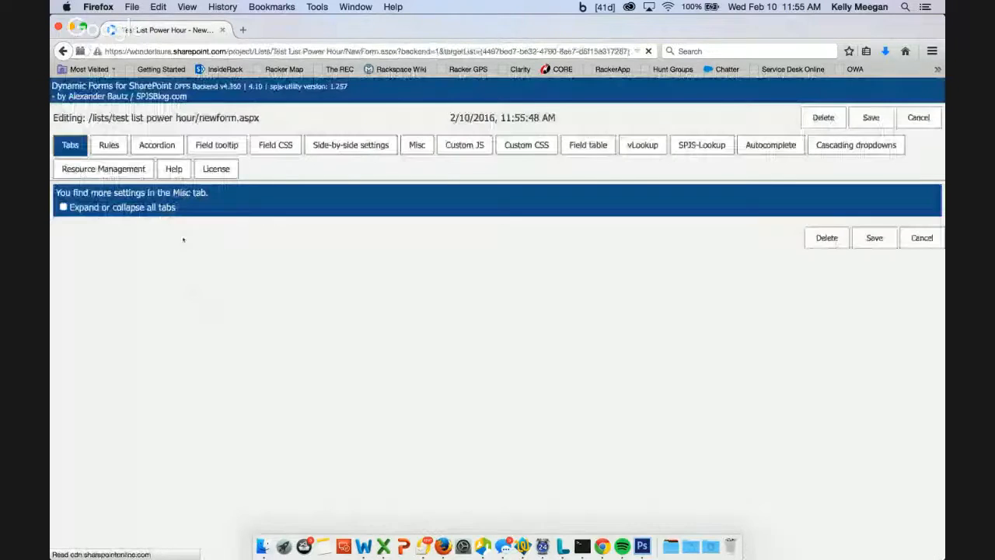
click(110, 146)
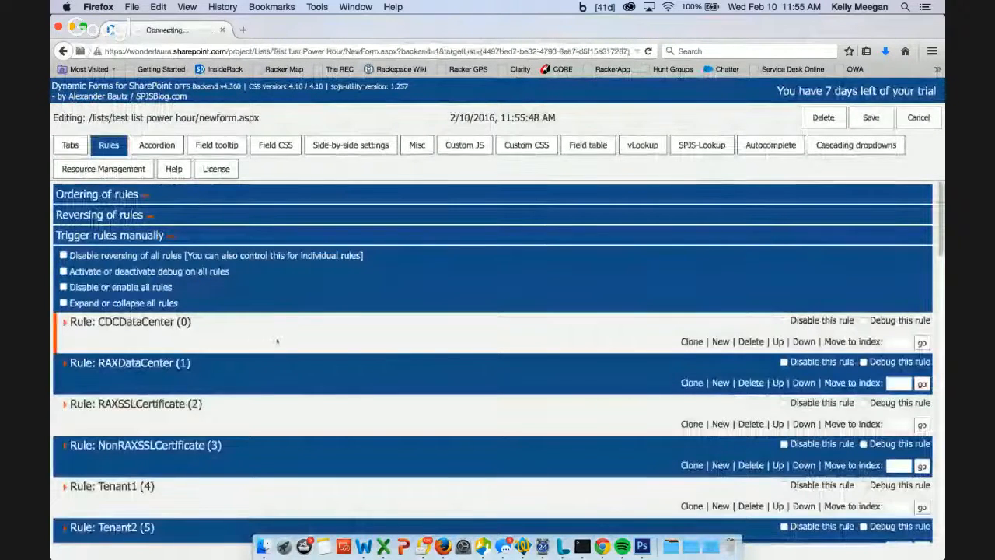
click(332, 323)
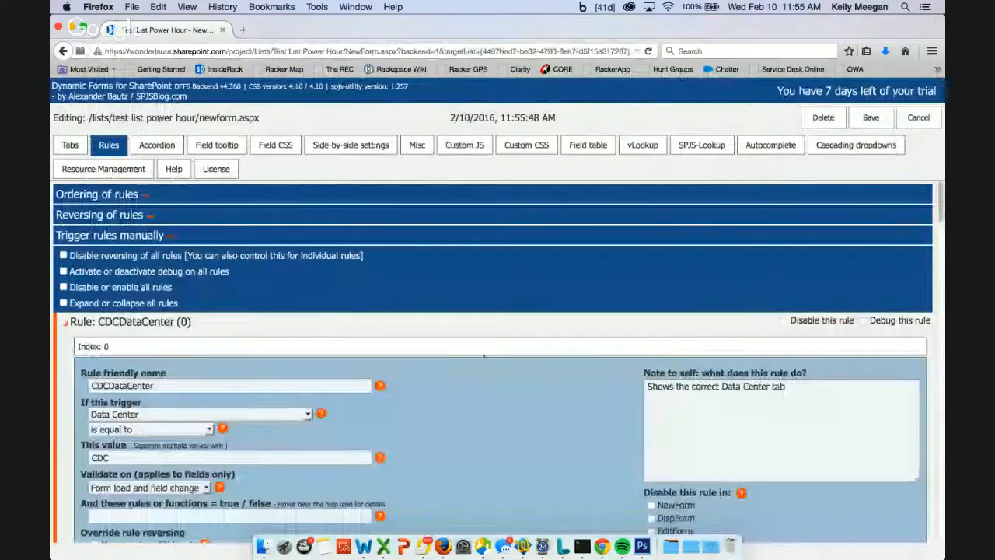
scroll(484, 356, down, 5)
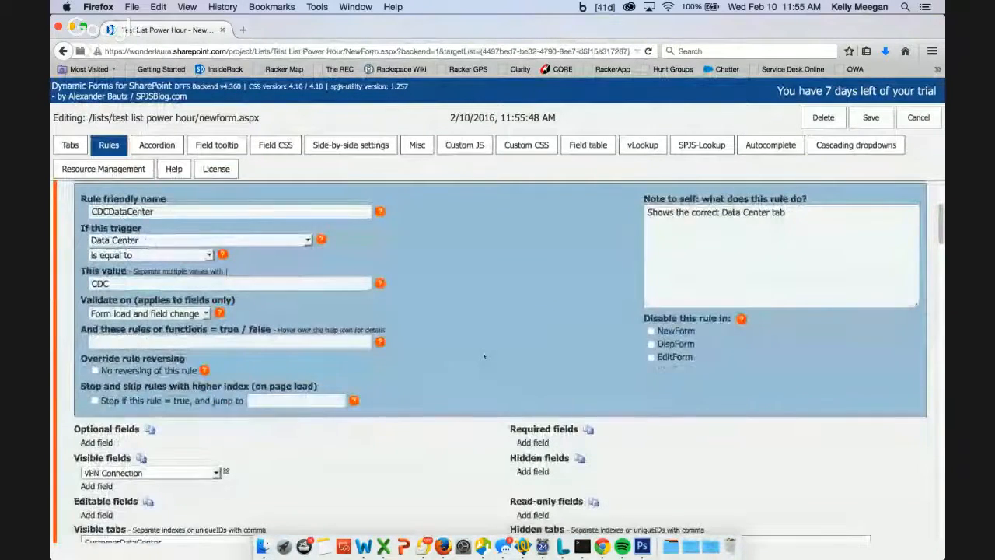
scroll(483, 356, down, 5)
scroll(483, 356, down, 1)
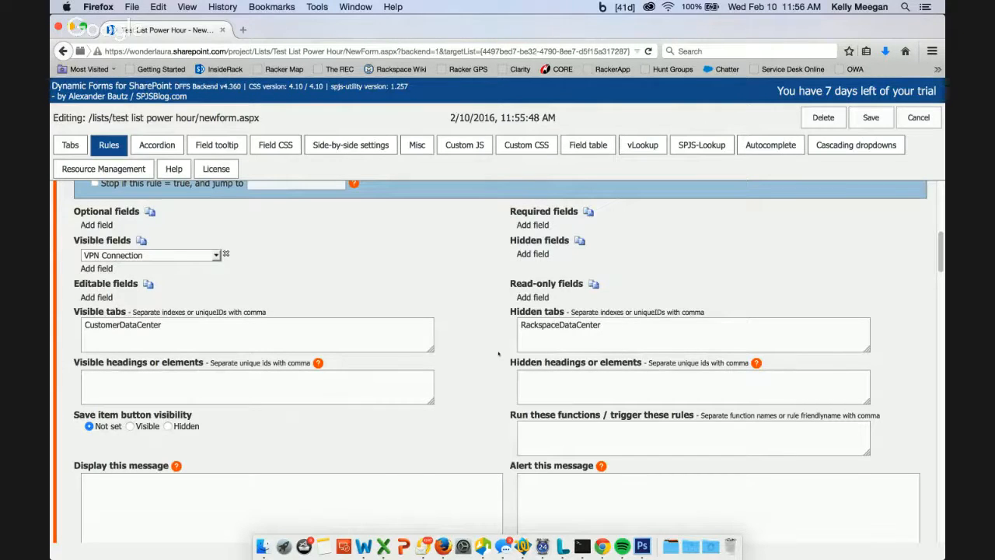
scroll(498, 354, up, 1)
scroll(498, 354, up, 4)
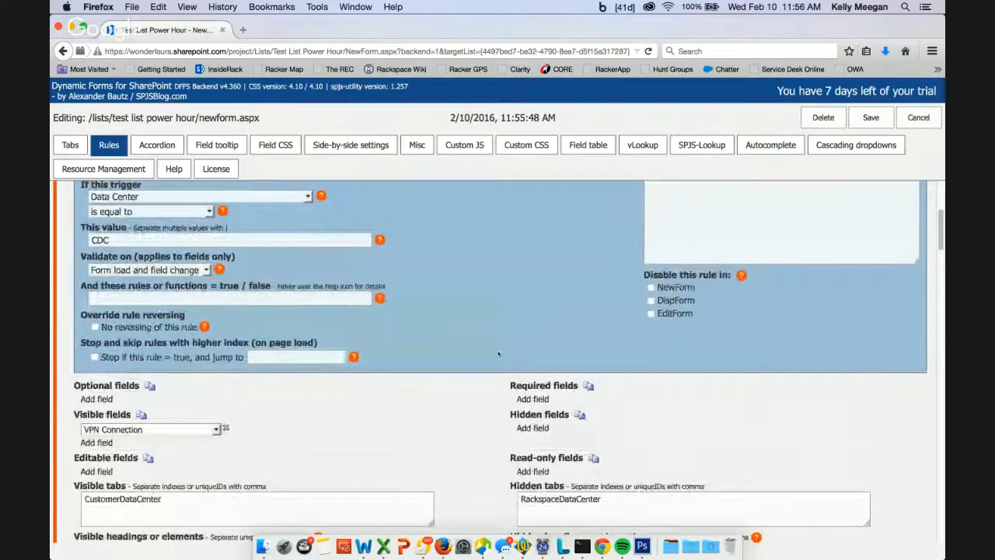
scroll(499, 354, down, 6)
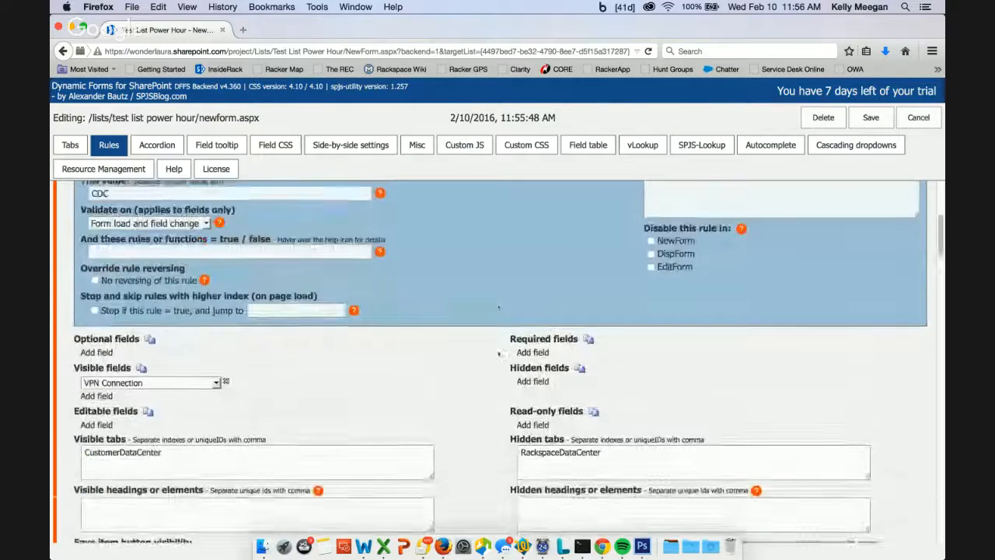
scroll(499, 354, down, 1)
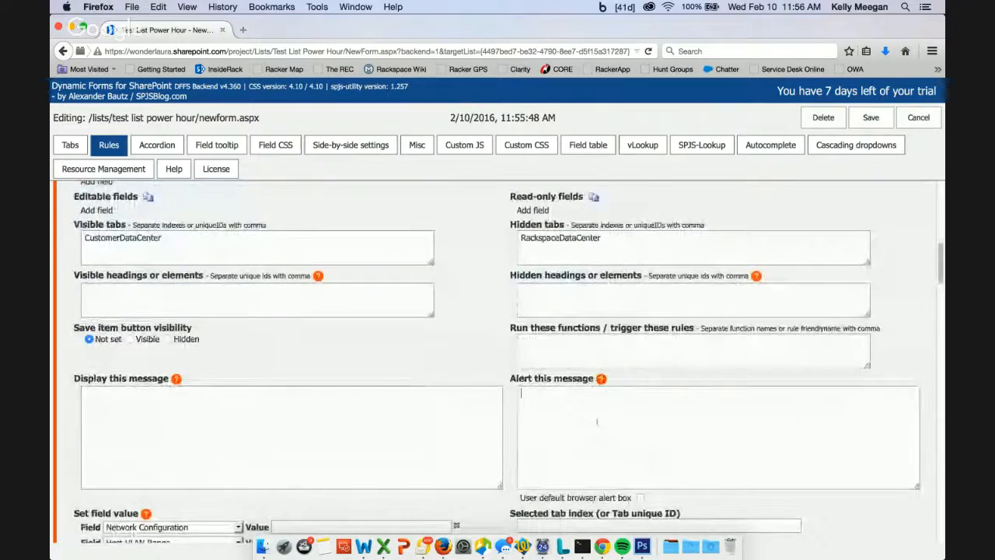
Step: Add the alert message "Now viewing the CDC tab" to the CDCDataCenter rule and save the configuration
click(597, 422)
text(Now view)
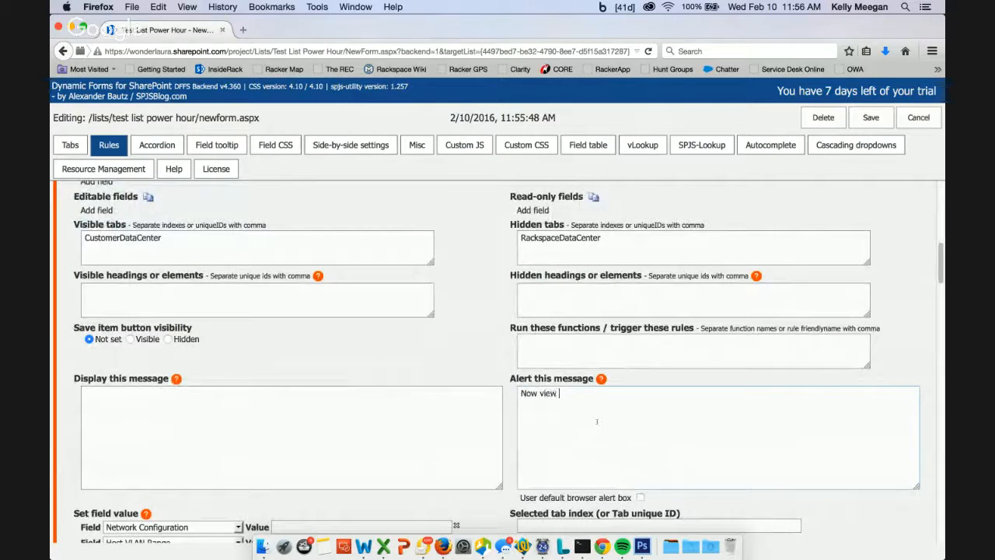
text(ing the CDC tab)
click(867, 120)
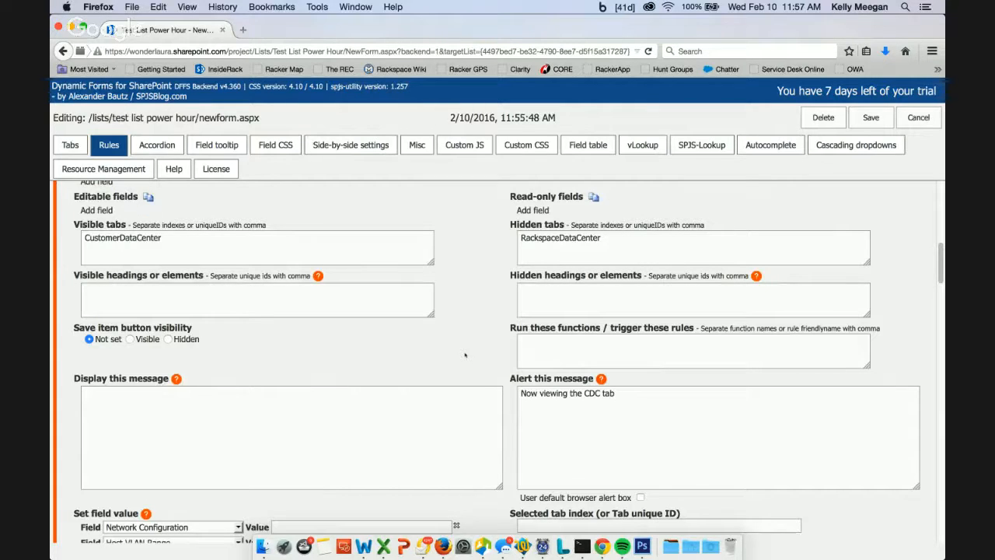
Step: Reword the CDCDataCenter alert message to "Now the CDC tab is viewable", save the configuration and exit the setup
double_click(556, 393)
key(BackSpace)
key(BackSpace)
key(End)
text(is viewable)
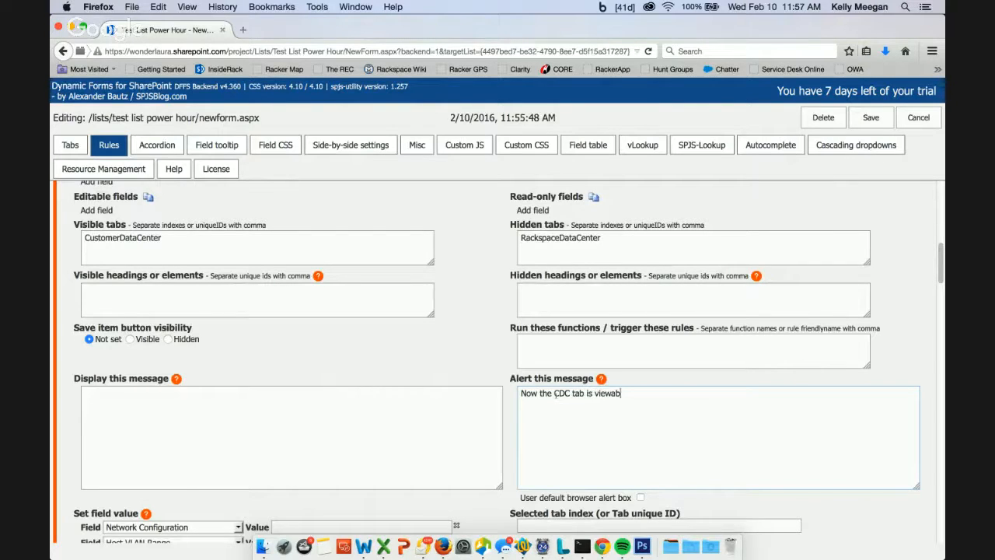
click(870, 118)
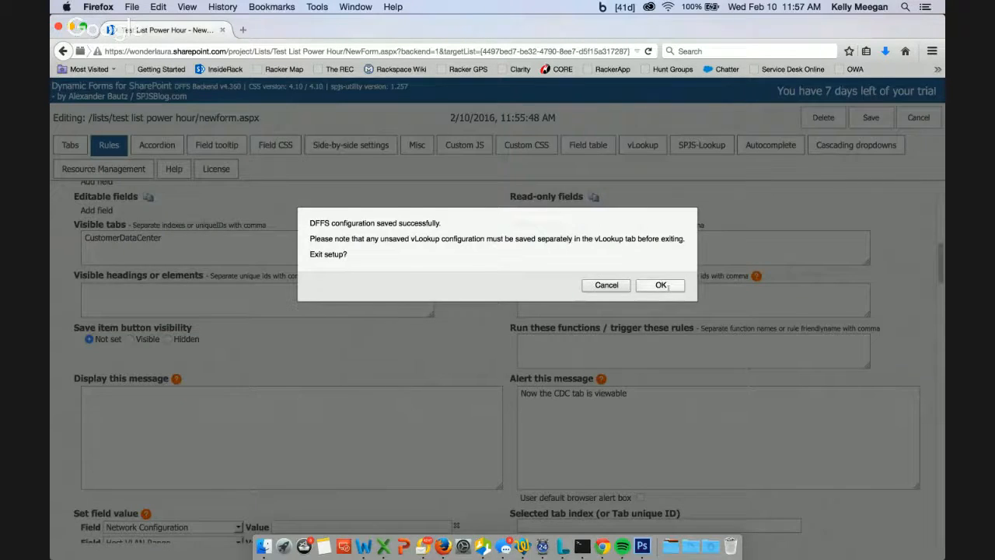
click(662, 285)
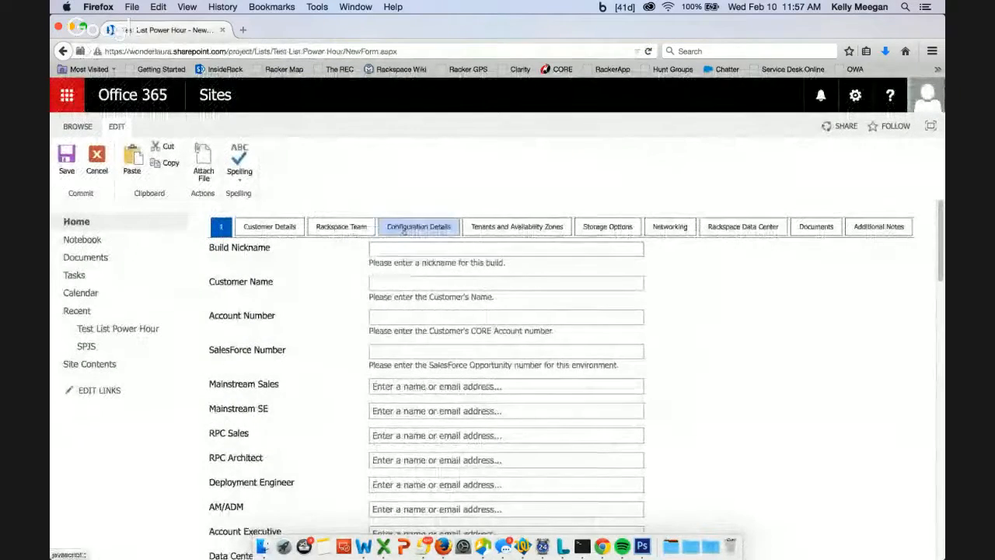
Step: Test the rule by setting Data Center to CDC in the form's Configuration Details, and dismiss the alert
click(418, 226)
click(388, 292)
click(392, 314)
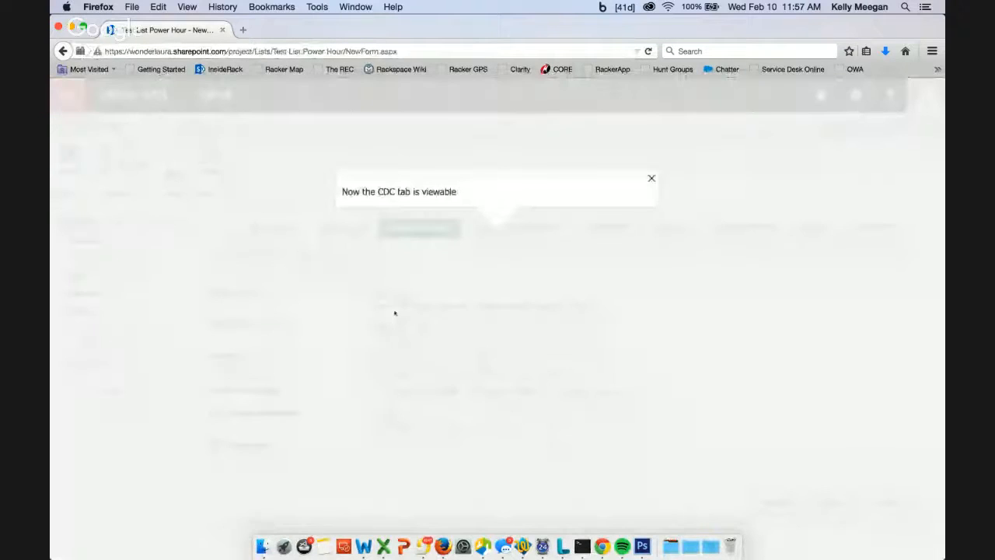
click(652, 178)
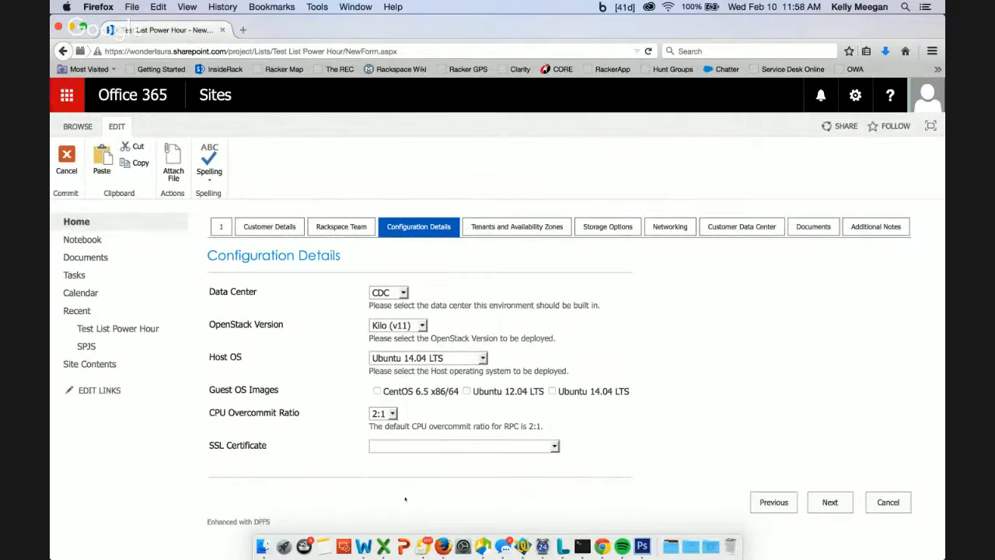
Step: Enter the Dynamic Forms setup again and view the Resource Management settings
mouse_move(231, 524)
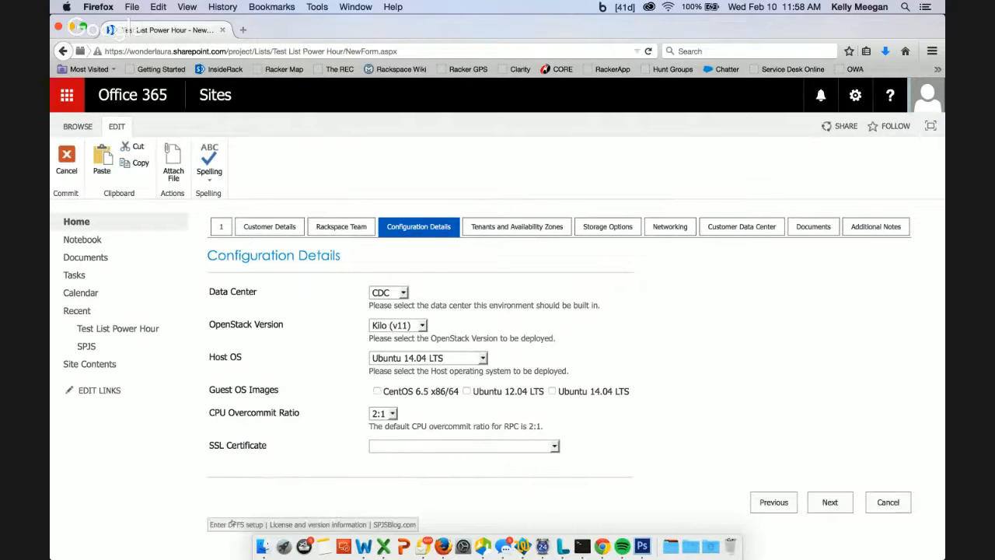
click(232, 524)
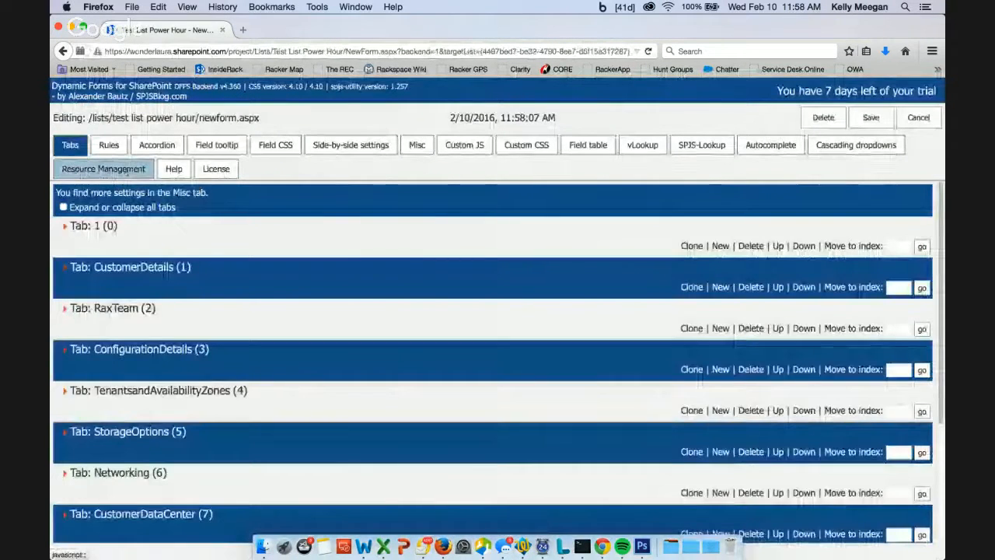
click(124, 170)
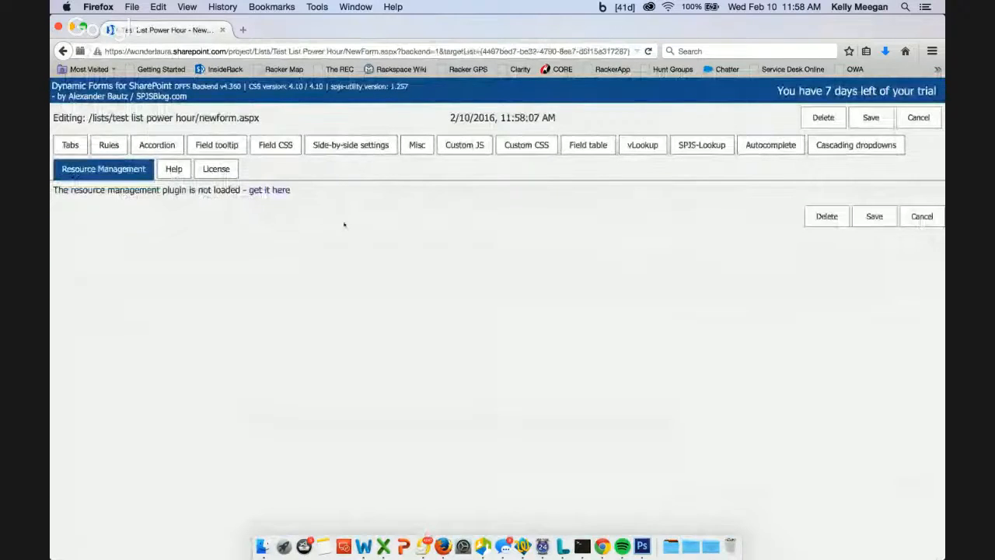